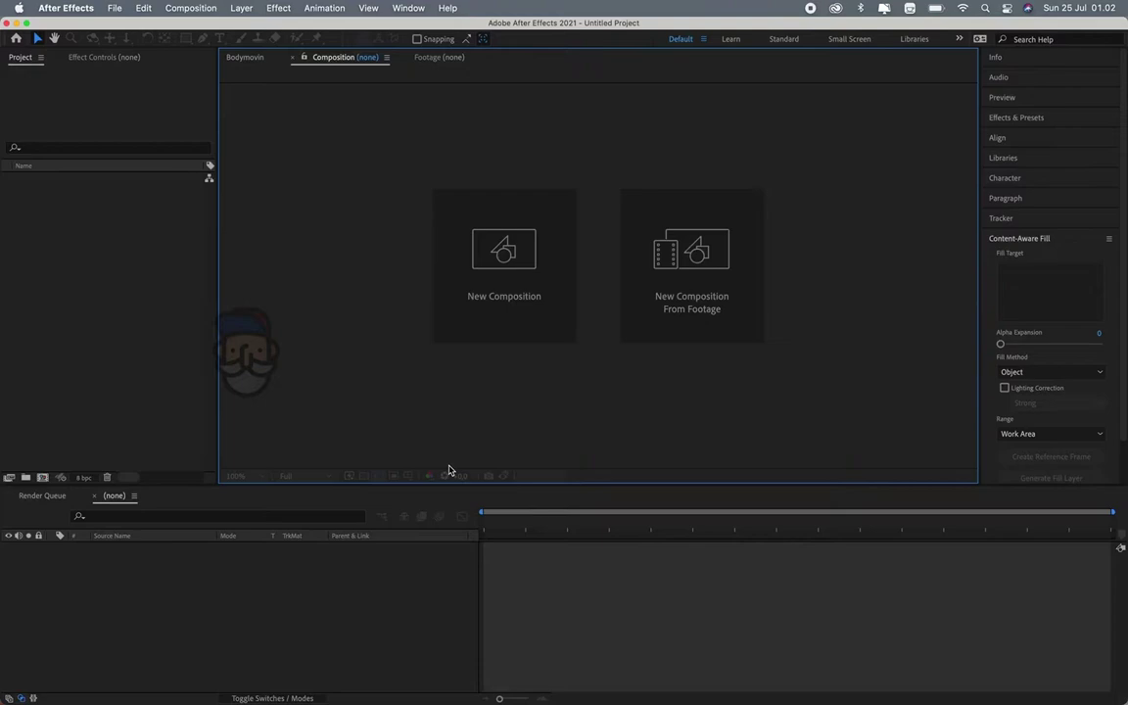
Create a new composition, Comp 1, at 512×512, 30 fps, 300 frames long
key(super+n)
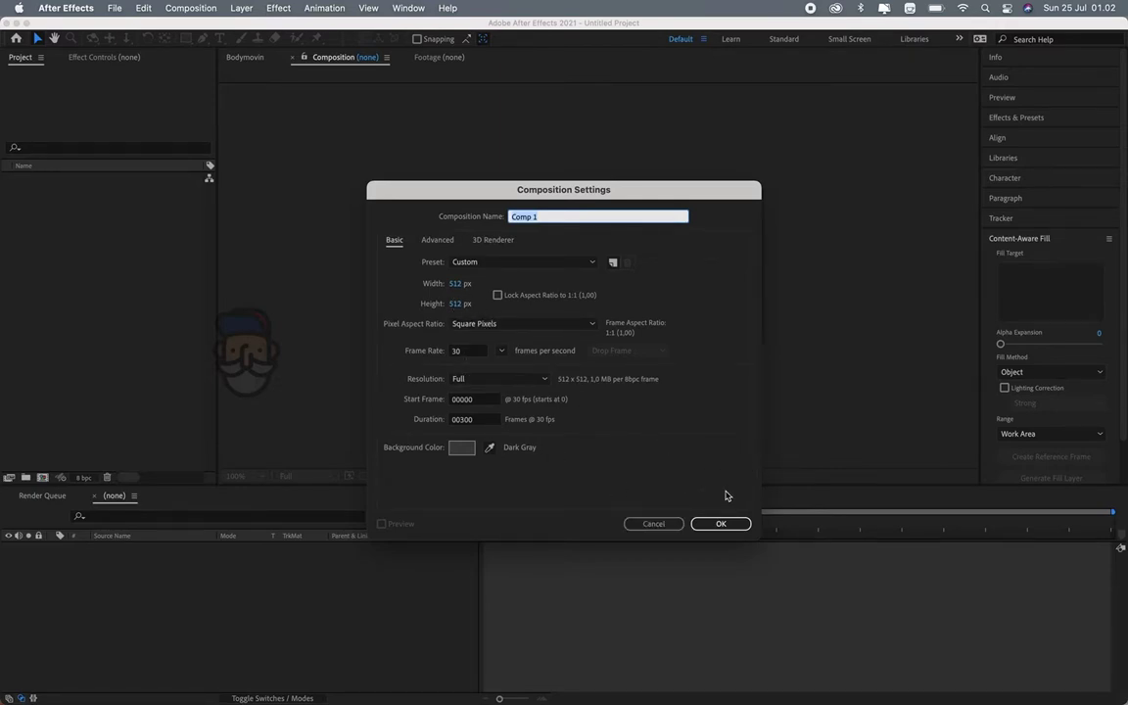
key(Return)
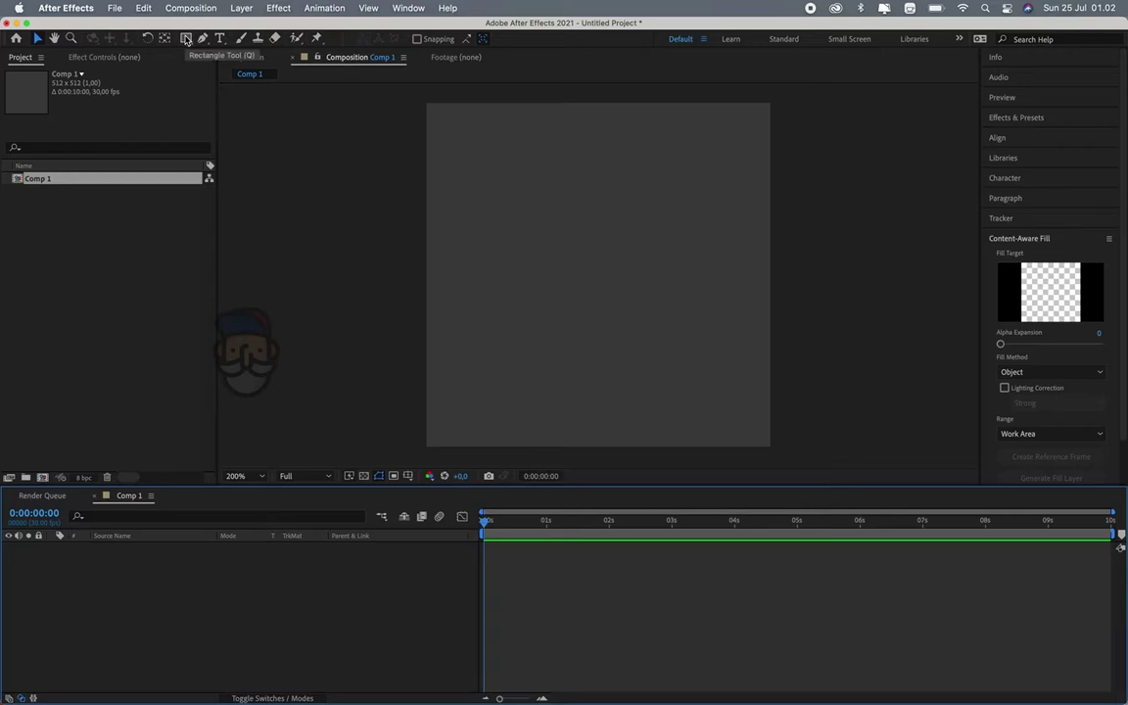
Add a rectangle shape layer and size it to 320×157
double_click(186, 40)
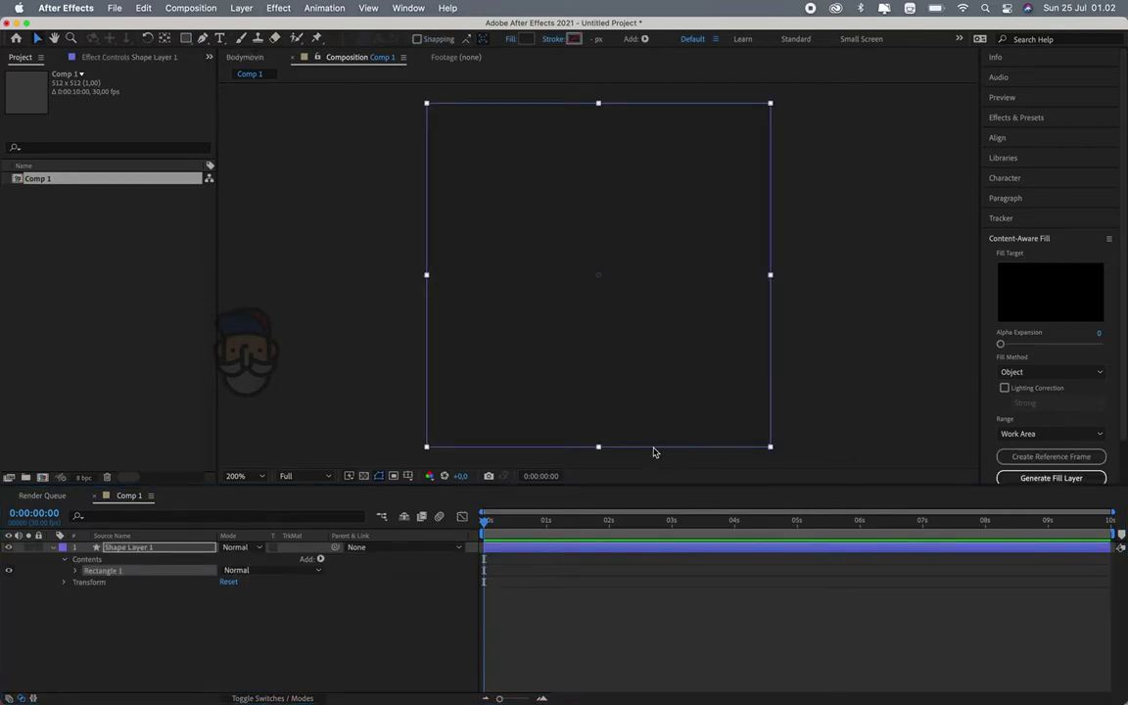
click(87, 582)
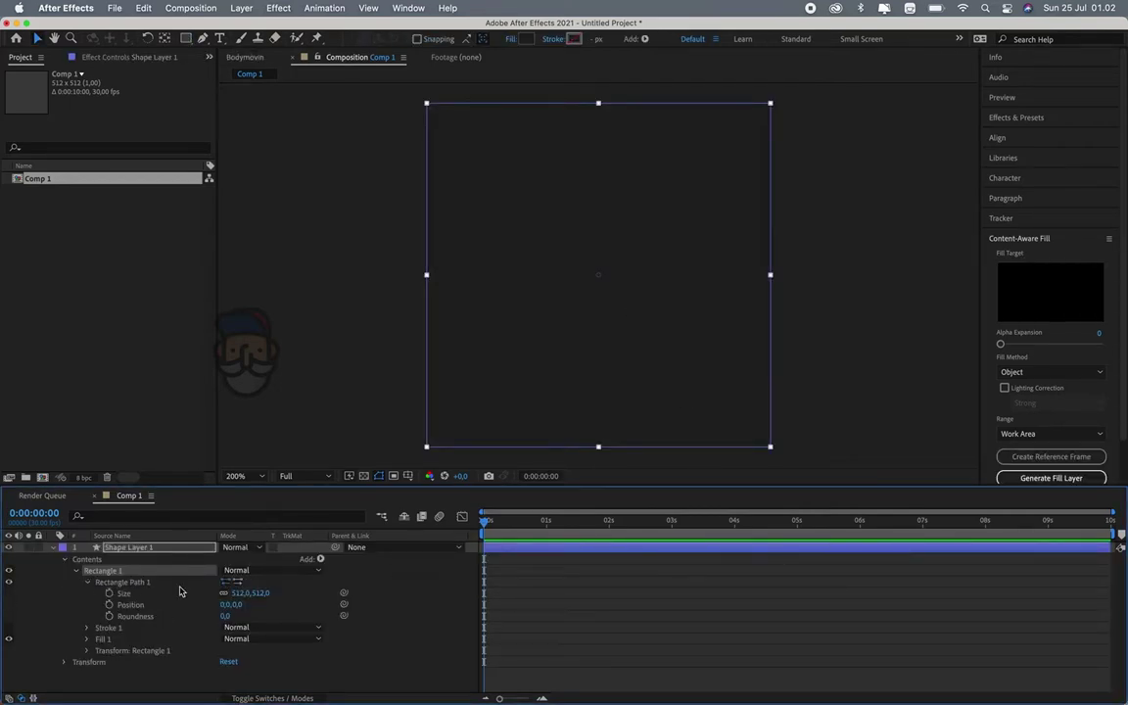
drag(259, 594, 102, 631)
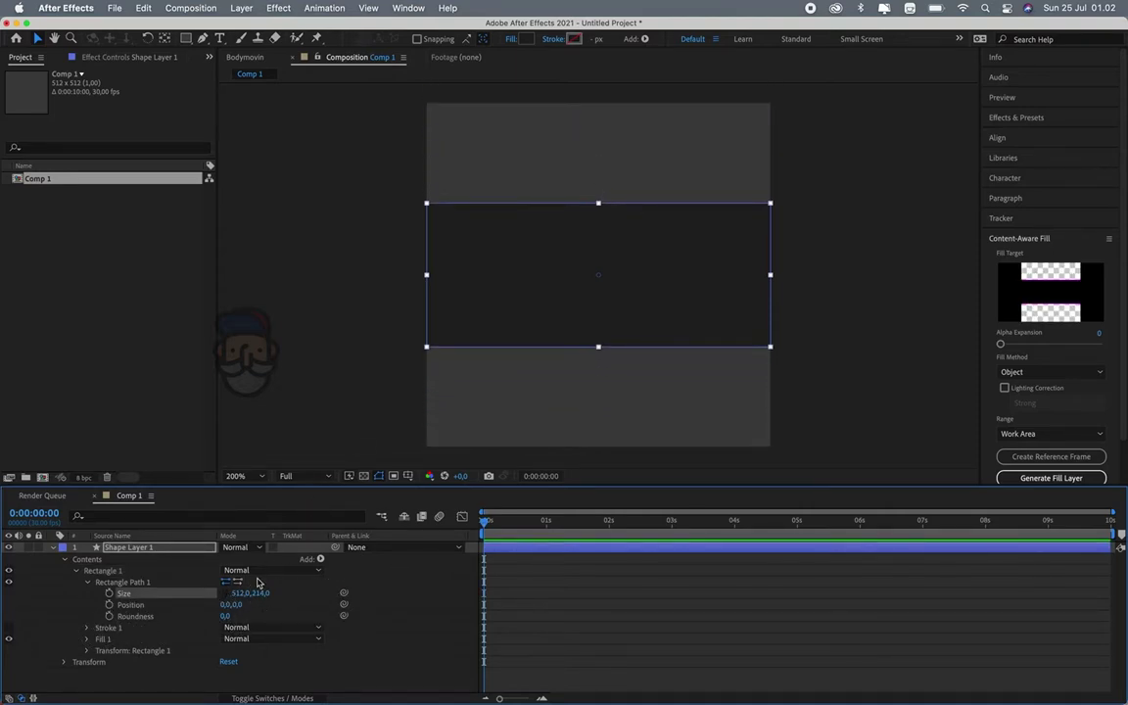
click(238, 593)
drag(238, 593, 156, 615)
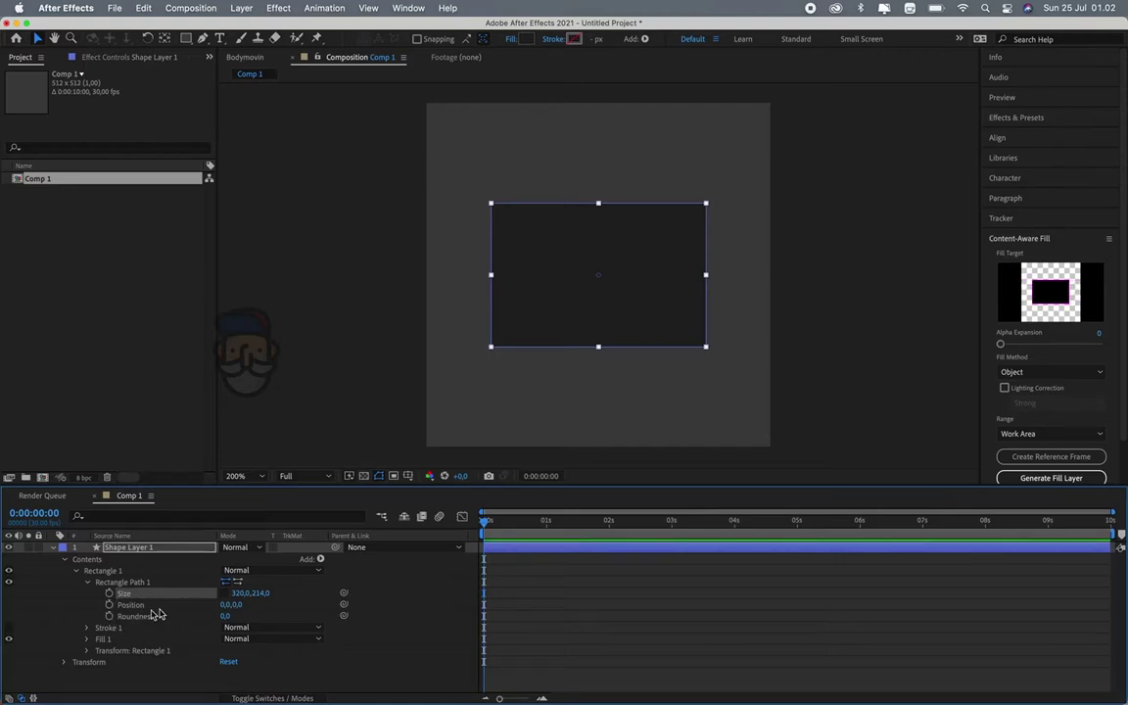
drag(259, 593, 235, 595)
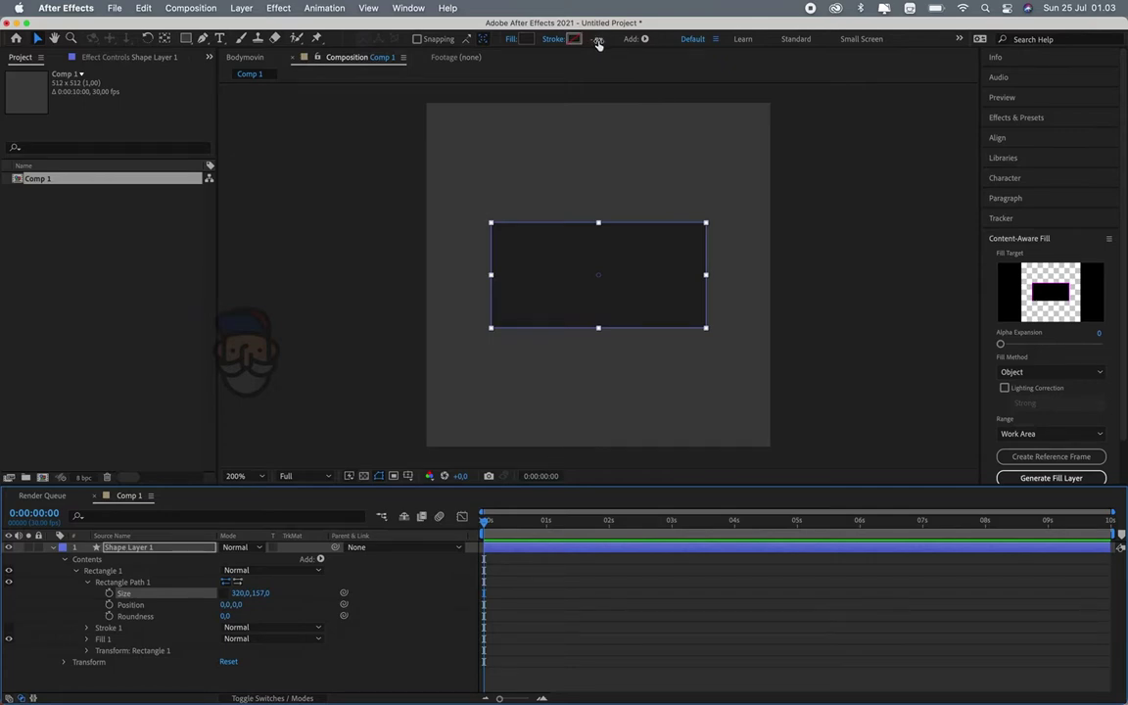
Give the rectangle a 44 px light pink FF8F8F stroke and no fill
drag(595, 40, 623, 43)
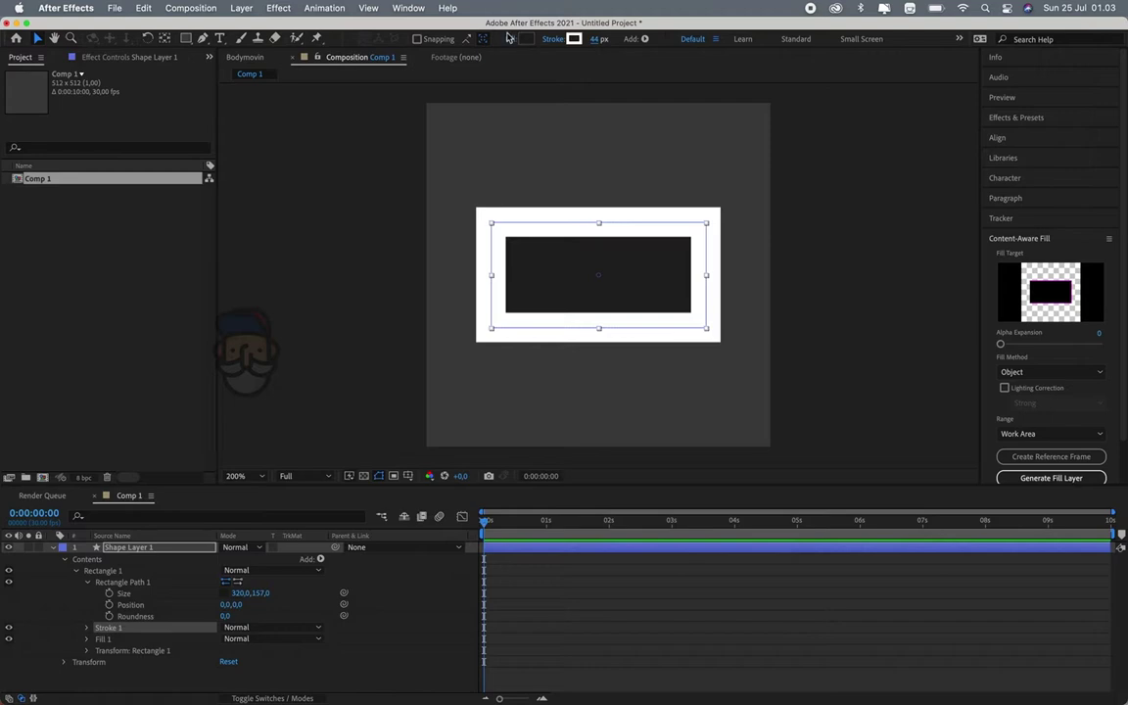
click(508, 40)
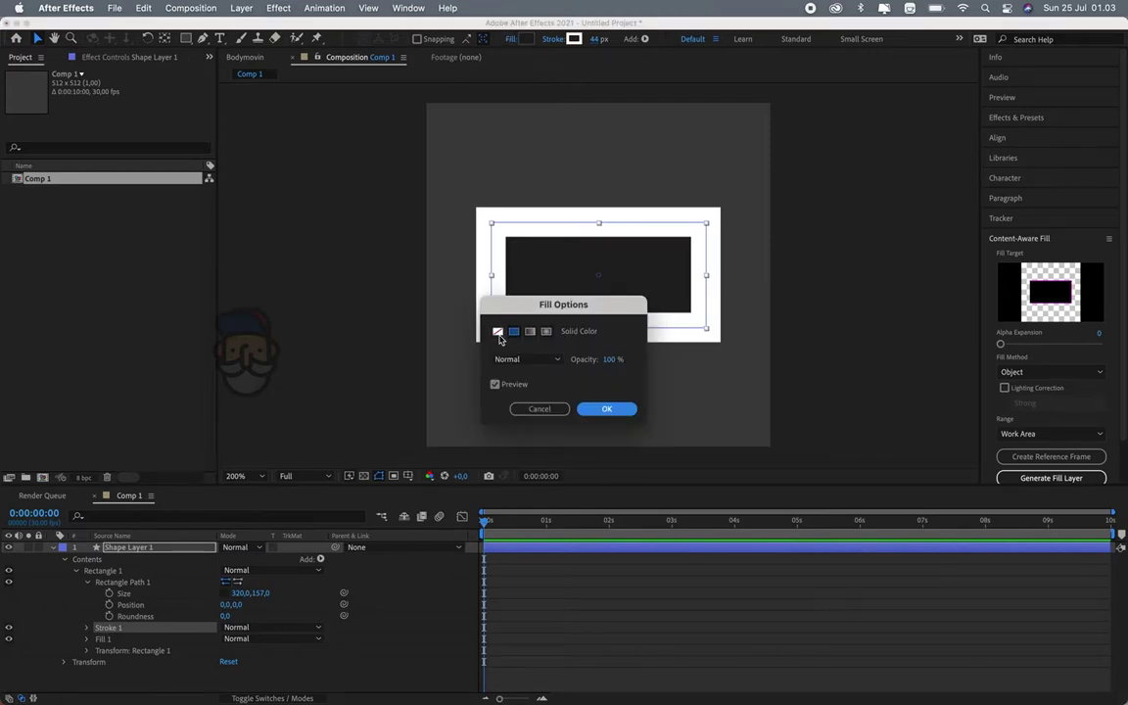
click(497, 331)
click(606, 408)
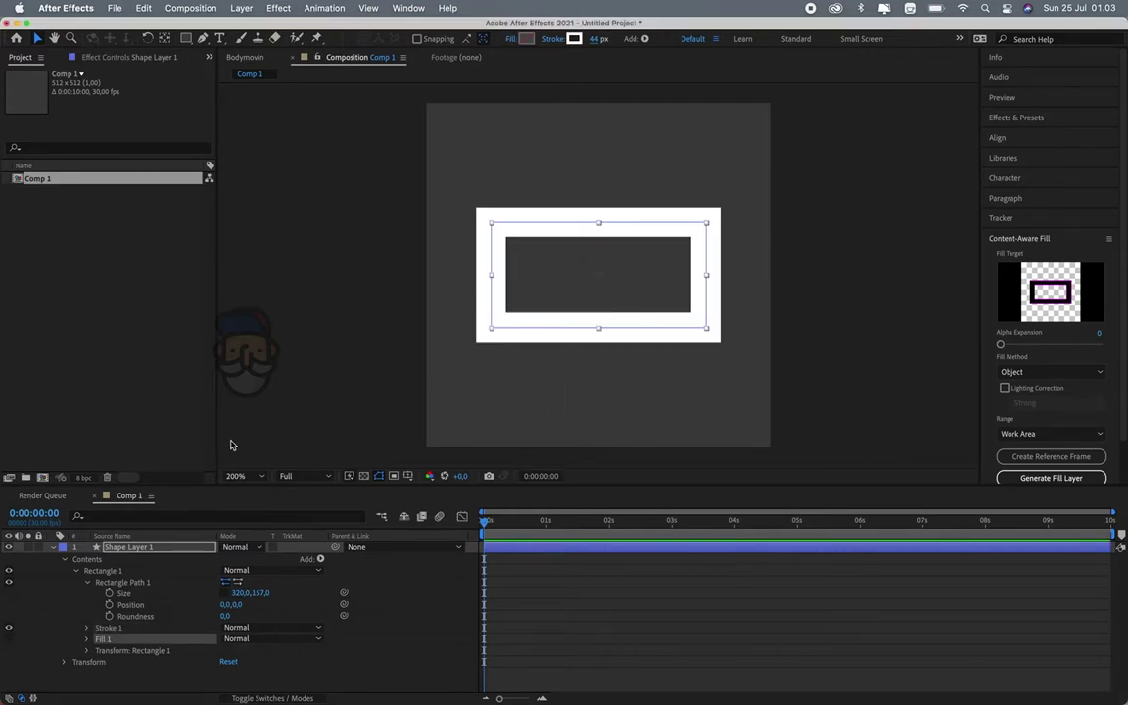
click(574, 39)
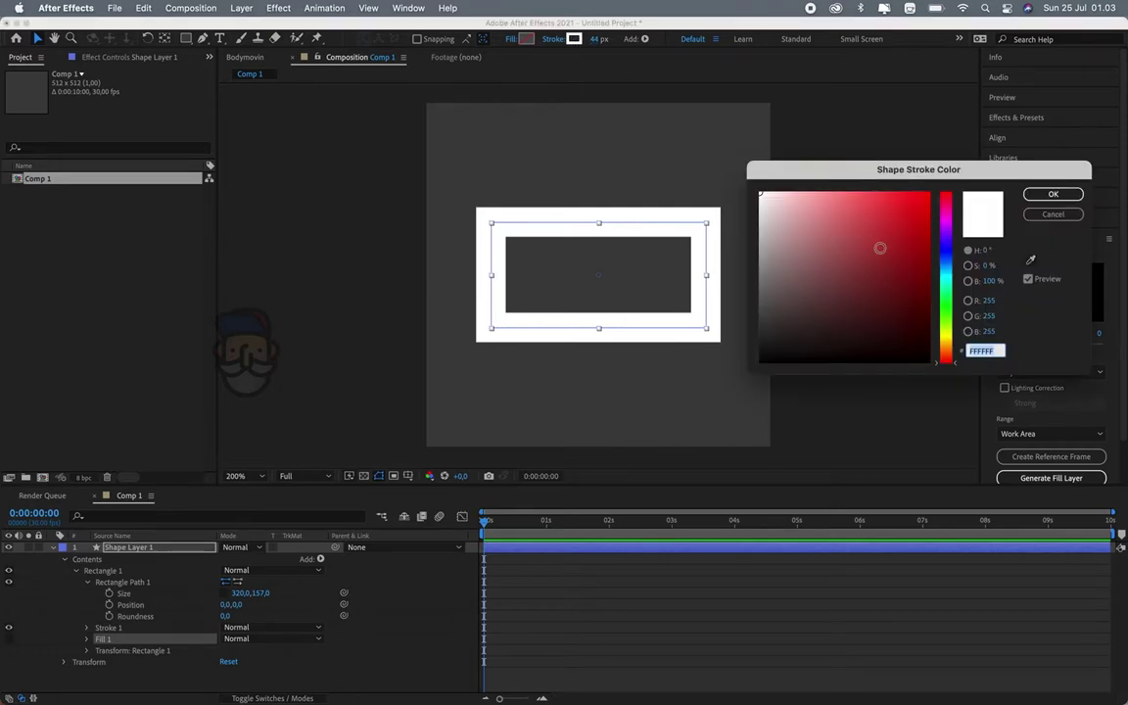
drag(879, 248, 833, 181)
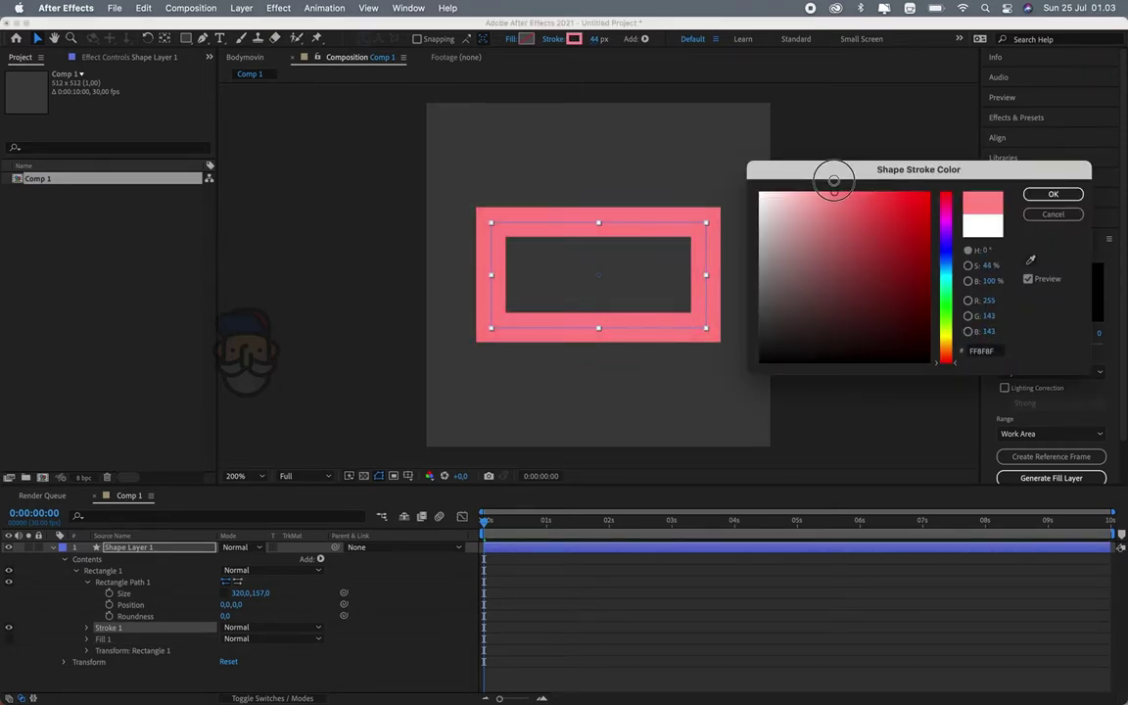
click(1053, 194)
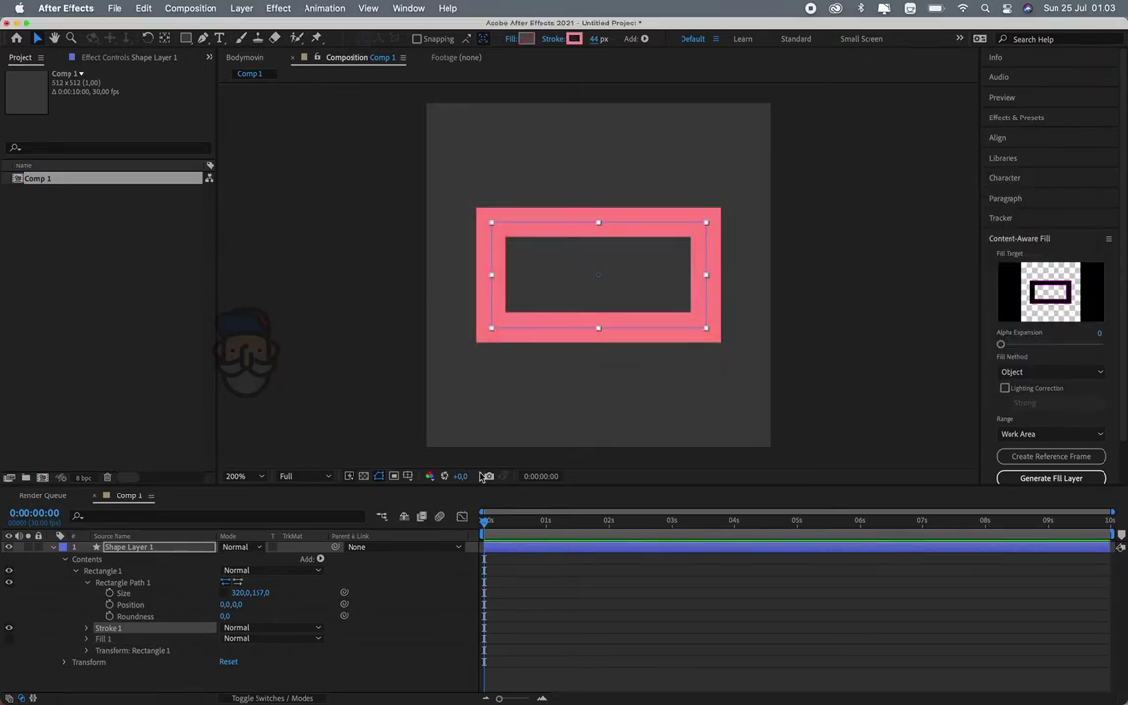
click(153, 548)
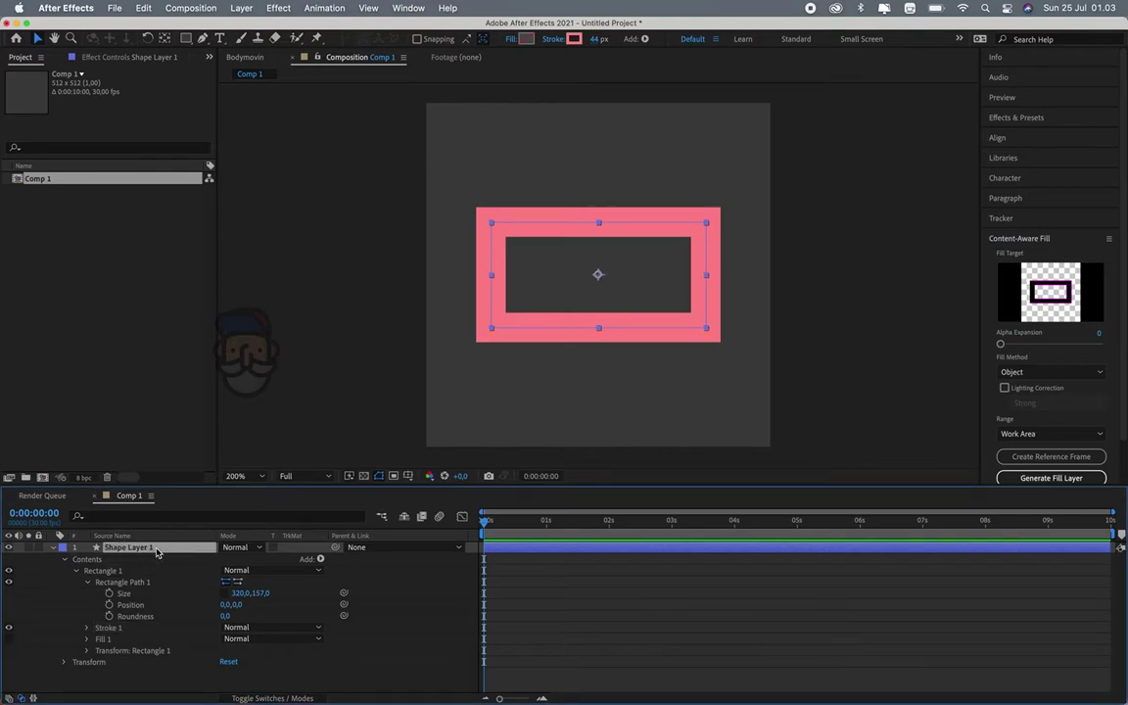
Rename the shape layer to Bibir
key(Return)
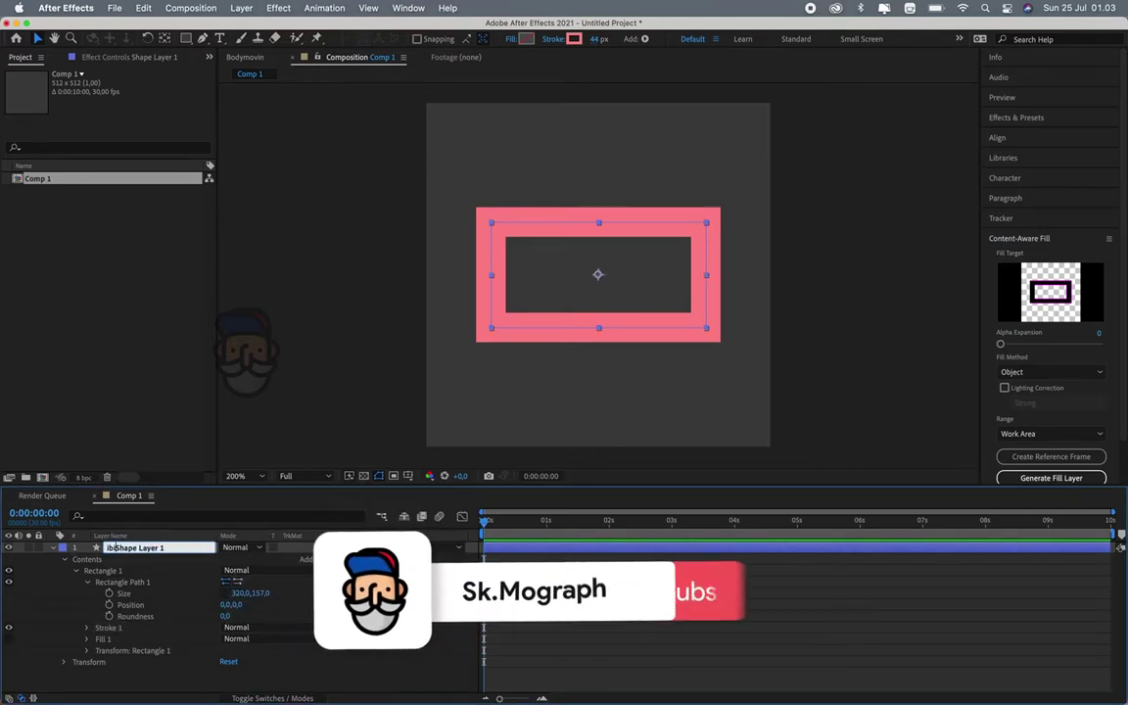
text(Bible)
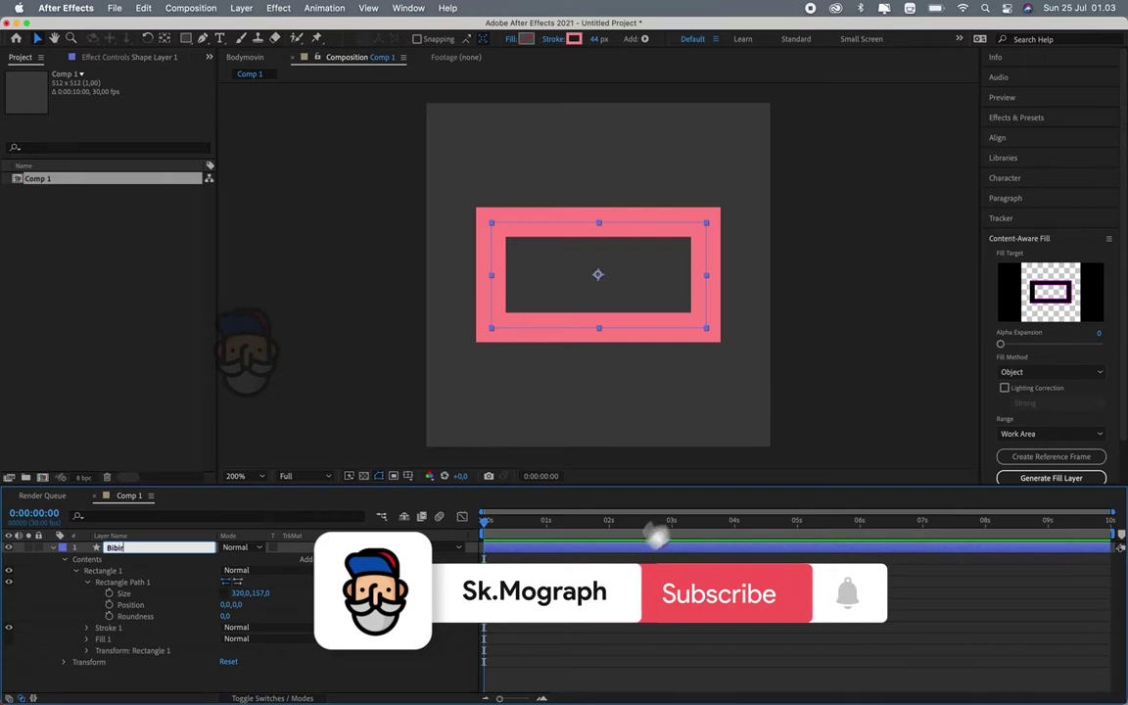
key(Return)
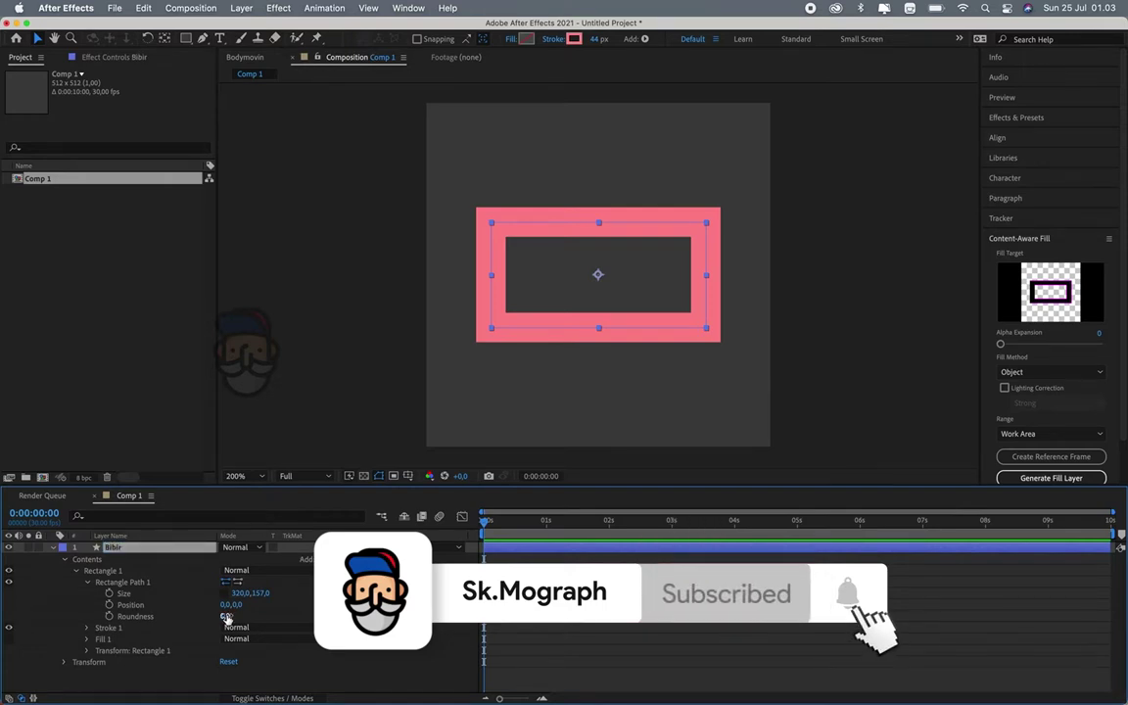
Set Bibir's rectangle roundness to 173 to form a pill shape
mouse_move(227, 616)
mouse_down()
mouse_move(281, 608)
mouse_move(245, 608)
mouse_up()
click(298, 615)
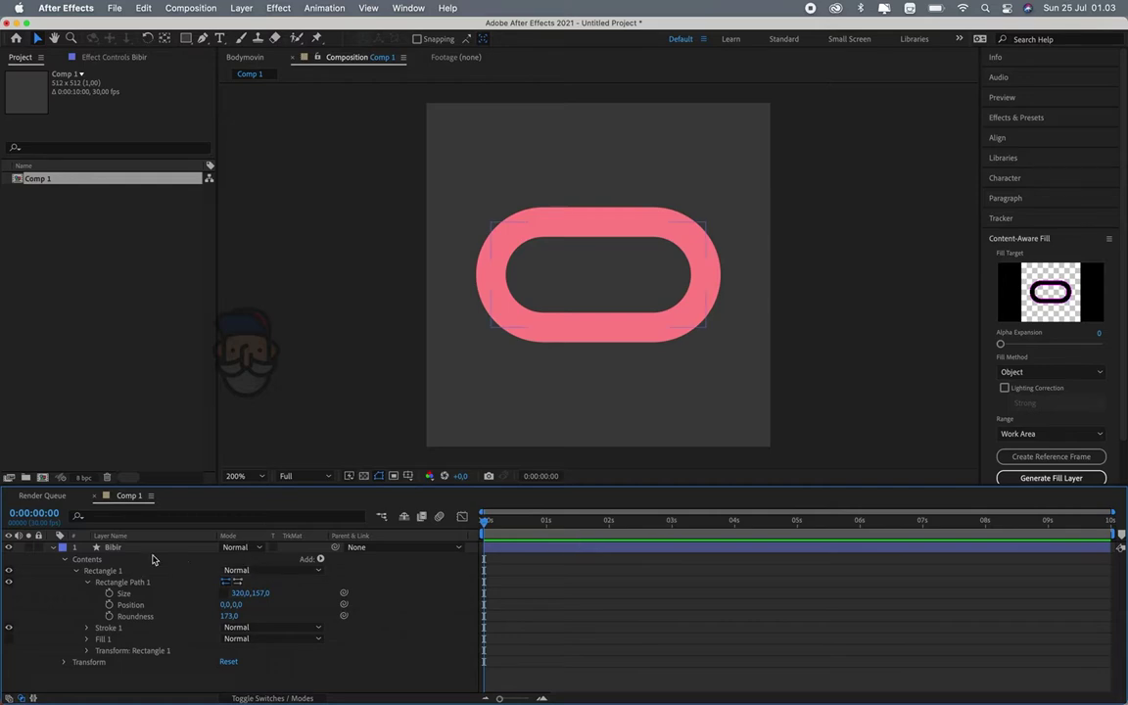
click(53, 547)
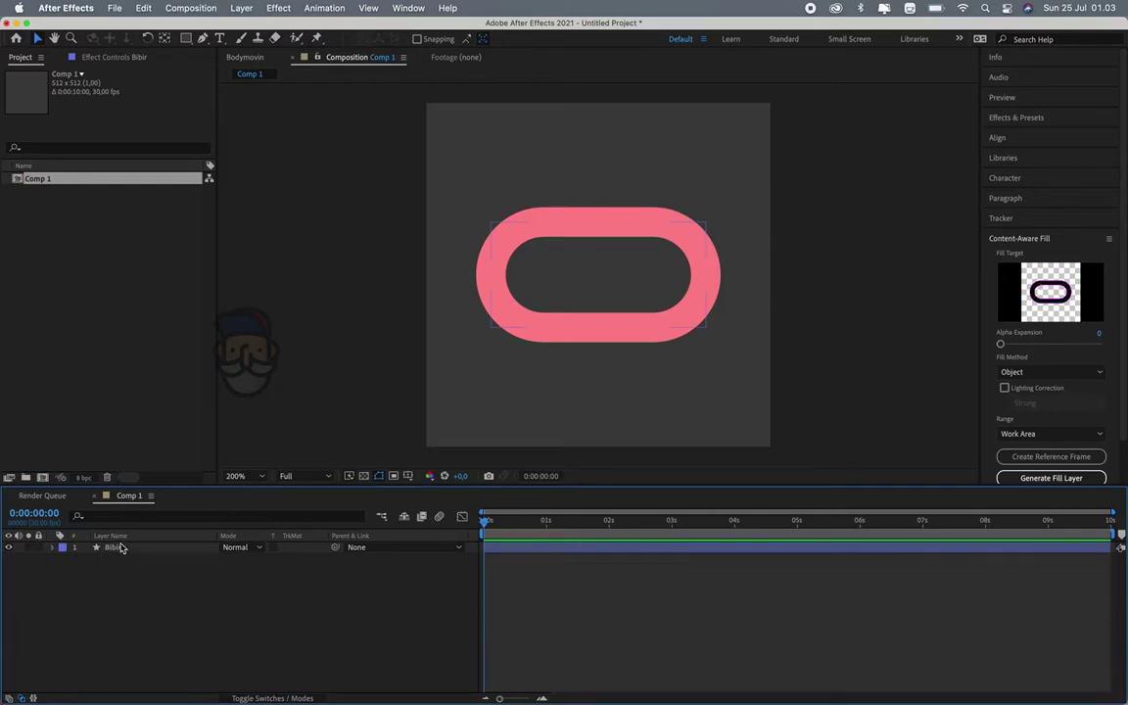
click(53, 547)
click(111, 548)
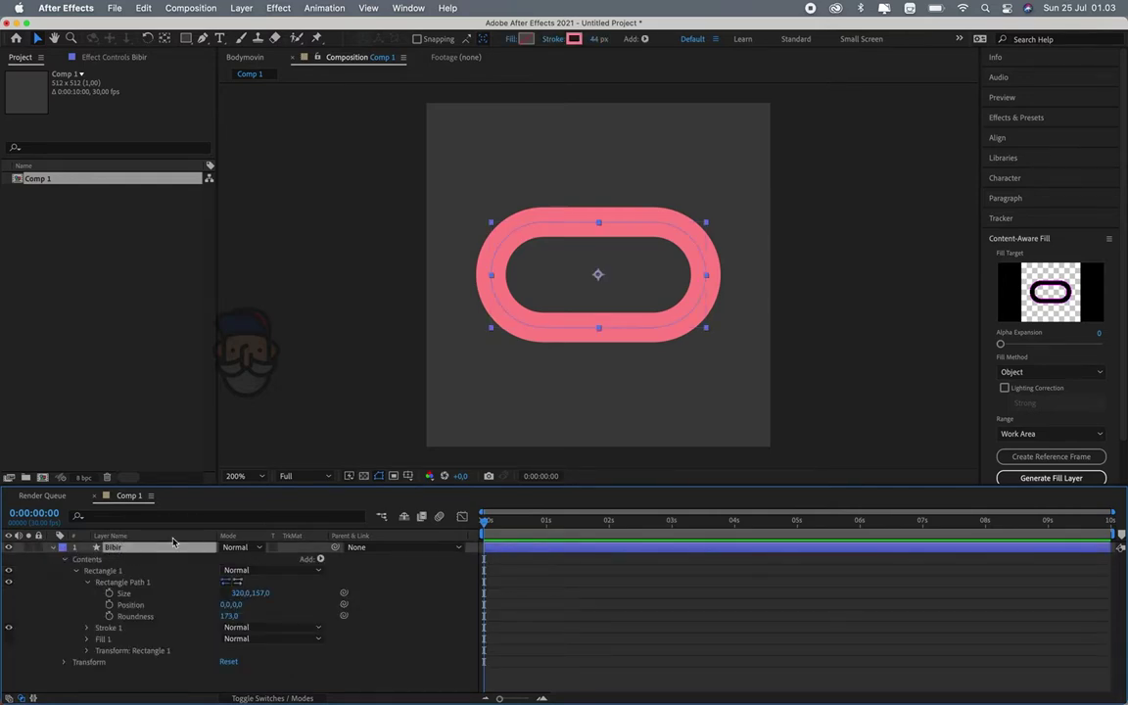
Duplicate Bibir, name the copy Rongga Mulut, and move it below Bibir
click(143, 8)
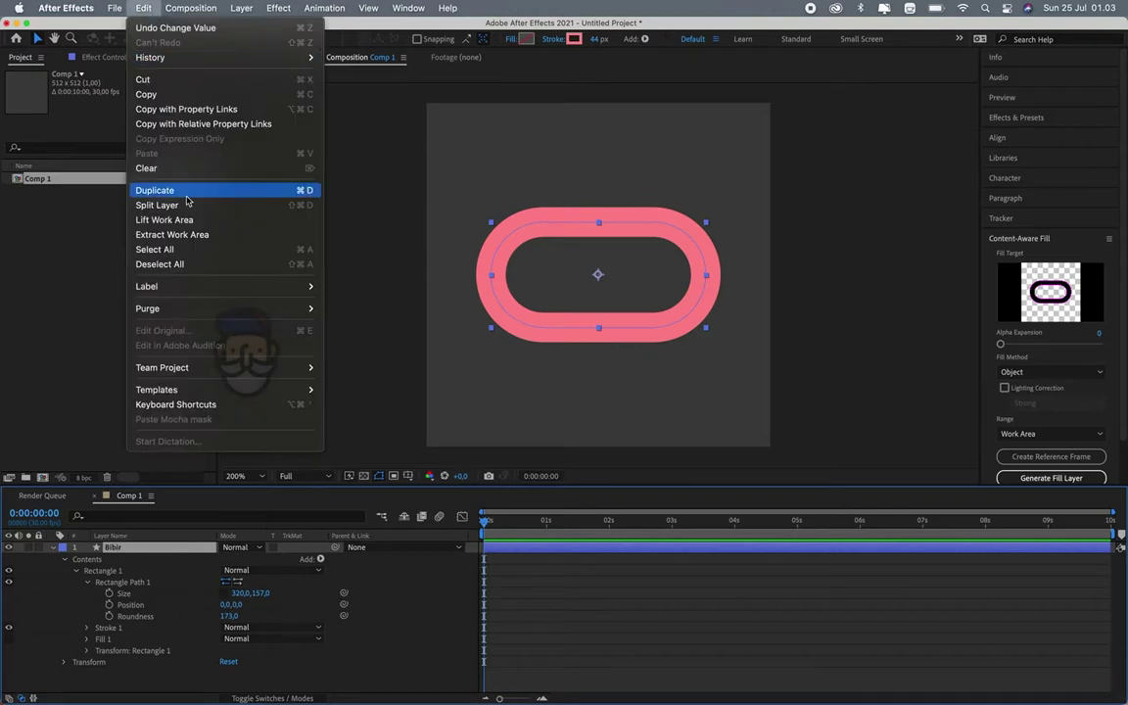
click(225, 189)
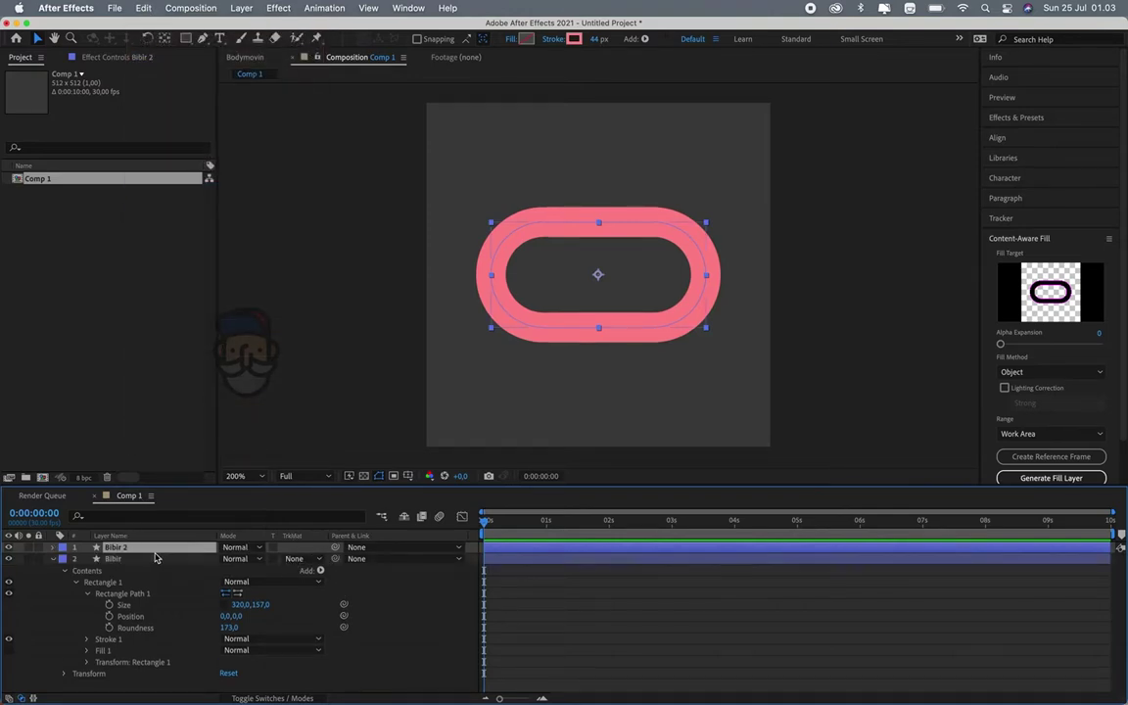
key(Return)
text(Rongga Mulut)
key(Return)
click(56, 559)
mouse_move(127, 547)
mouse_down()
mouse_move(136, 570)
mouse_move(147, 563)
mouse_up()
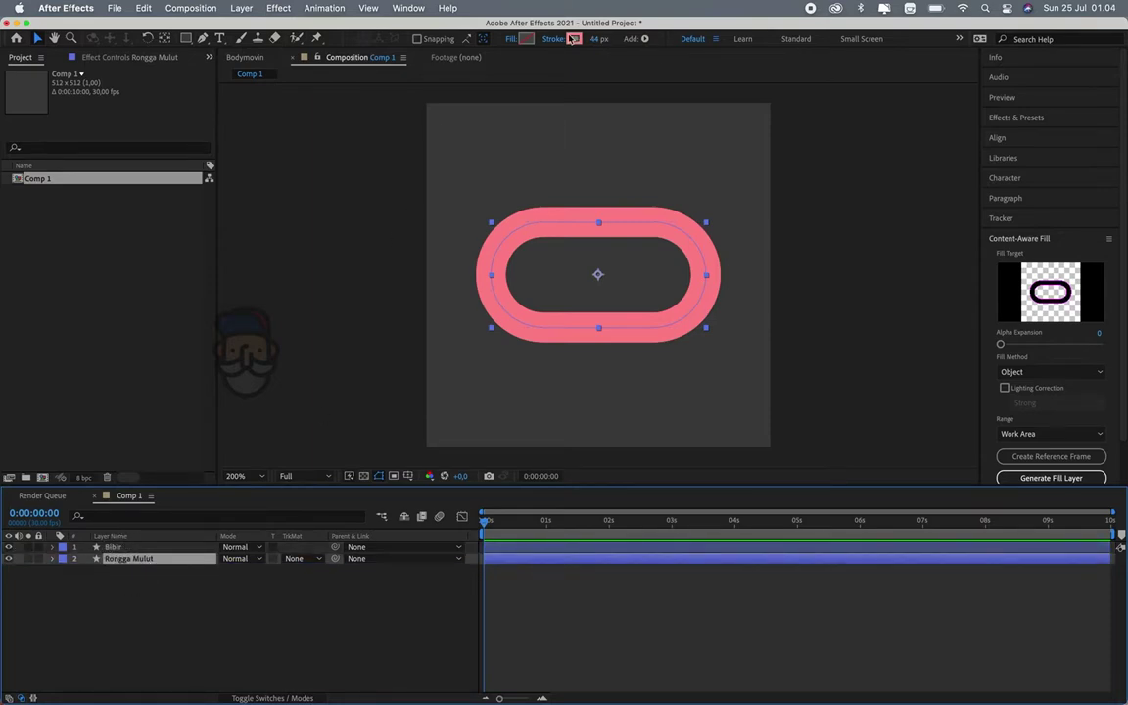
Fill Rongga Mulut with pink FF6E6E and remove its stroke
click(527, 38)
click(855, 191)
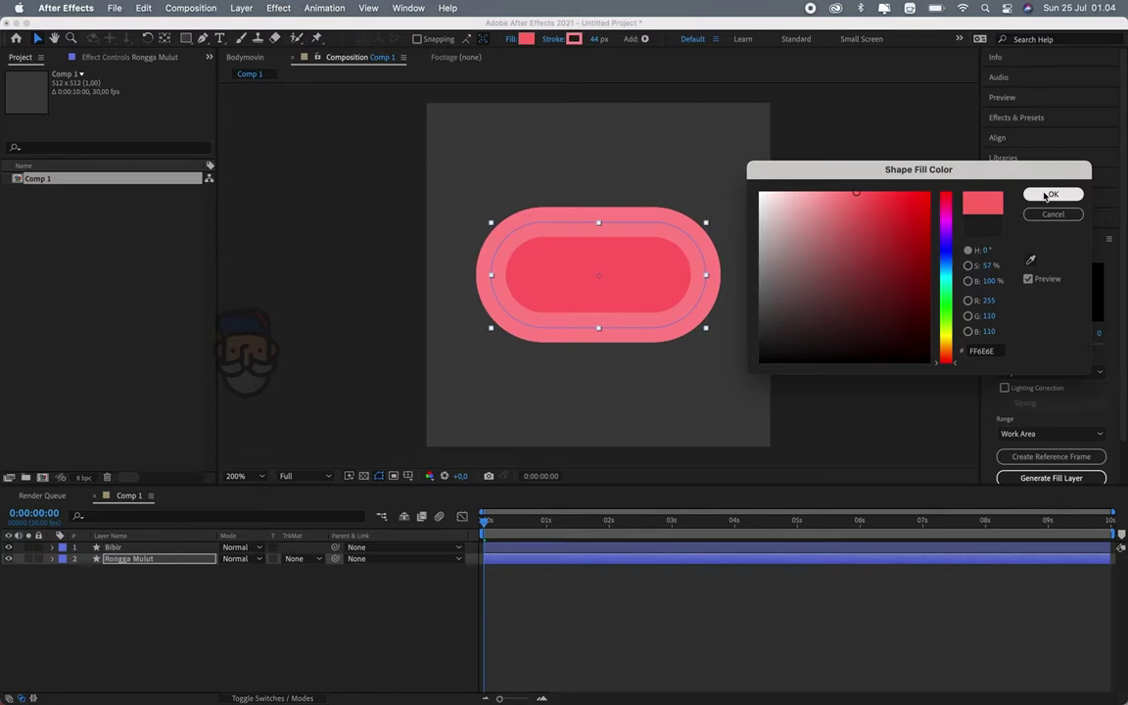
click(1046, 195)
click(559, 40)
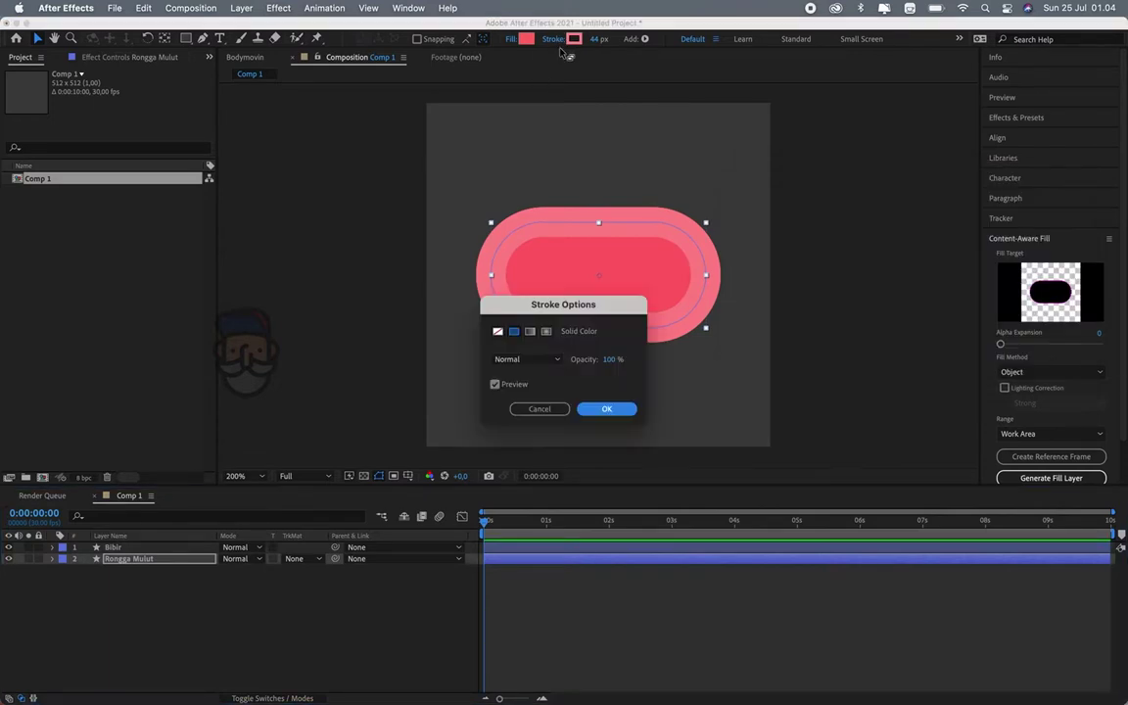
click(604, 407)
click(137, 547)
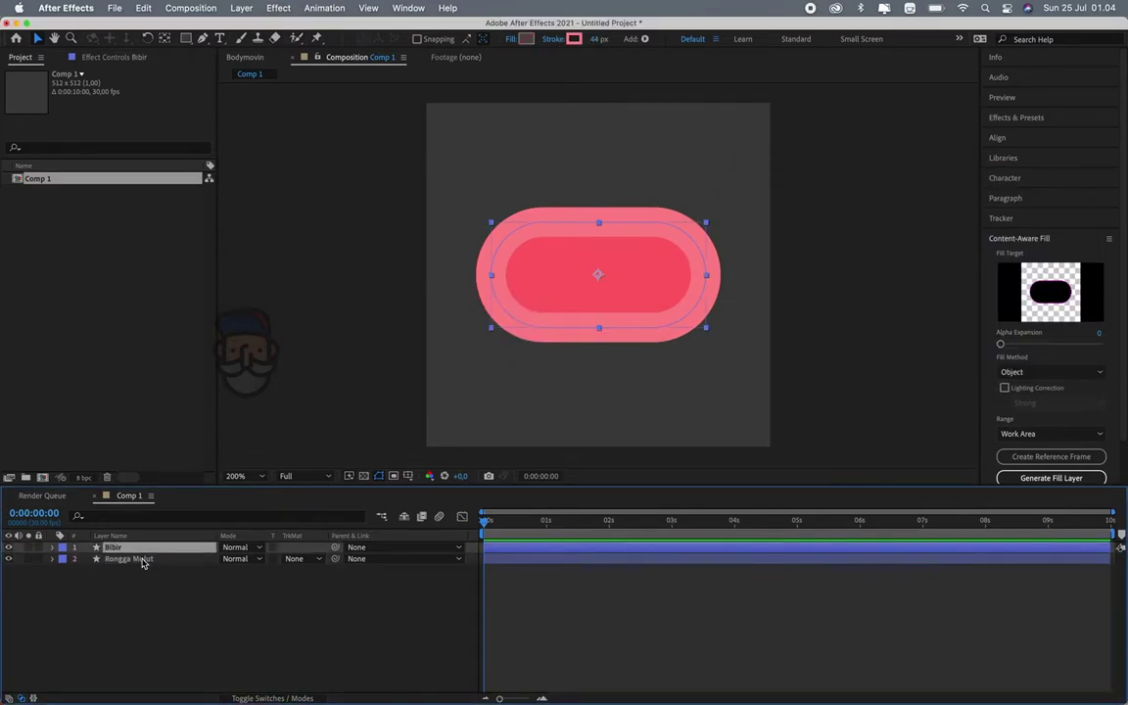
click(137, 559)
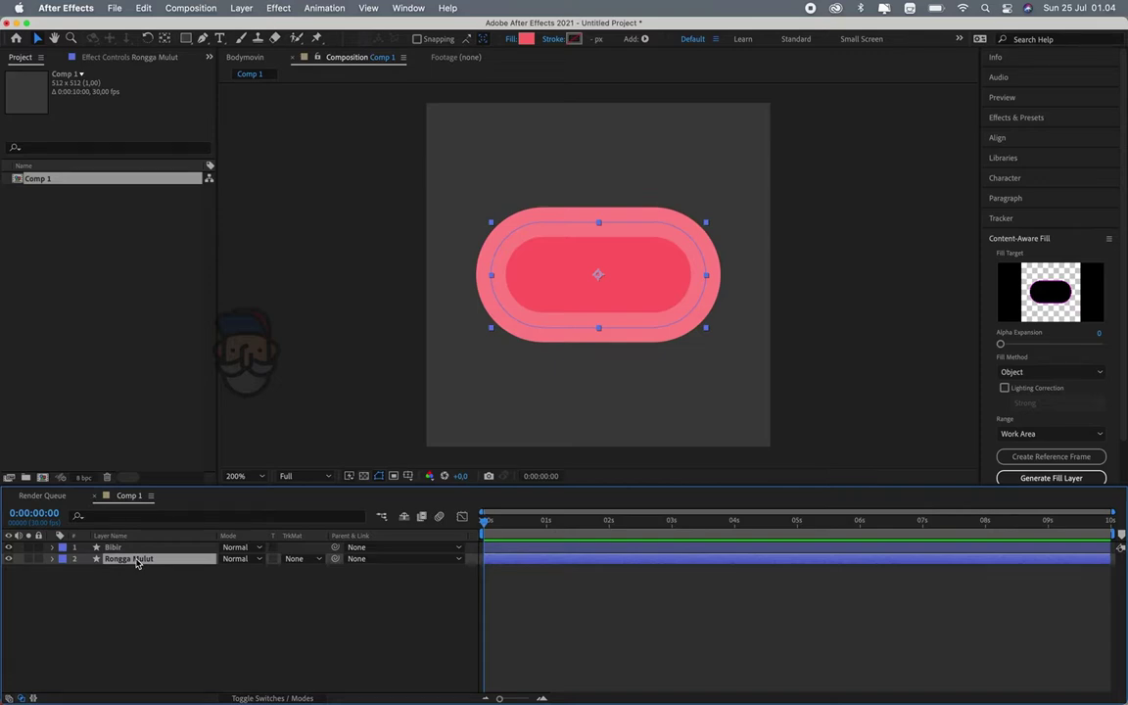
Show both layers' modified properties and link Rongga Mulut's Size to Bibir's
key(u)
key(u)
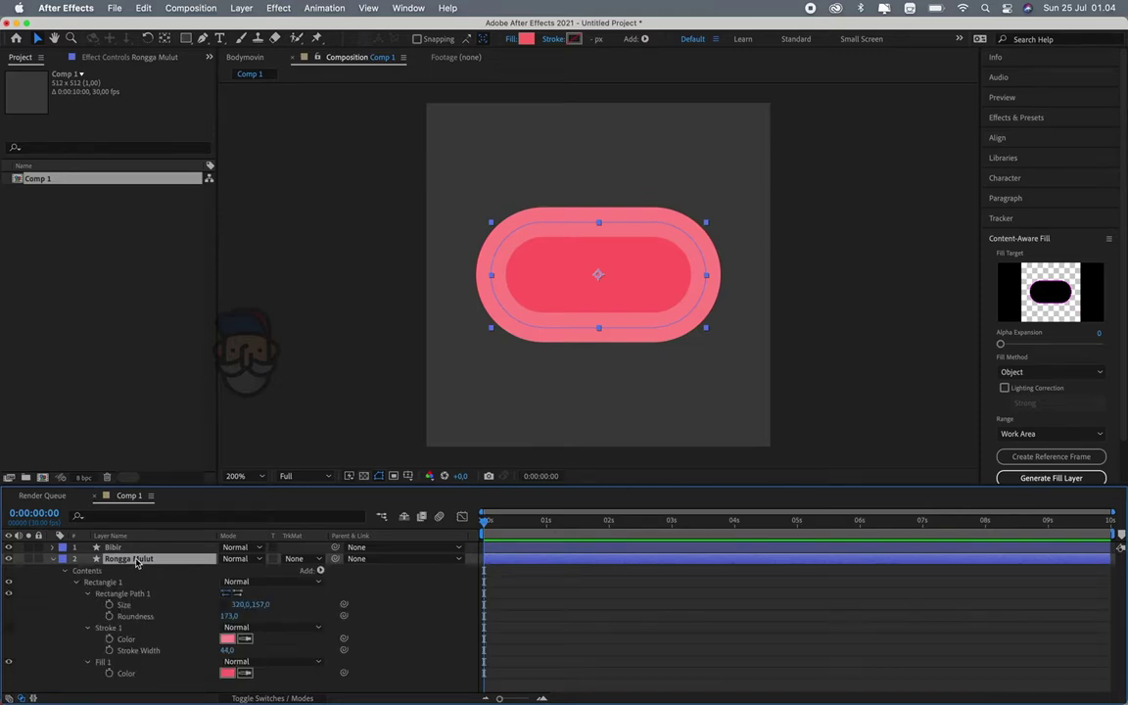
click(130, 549)
key(u)
key(u)
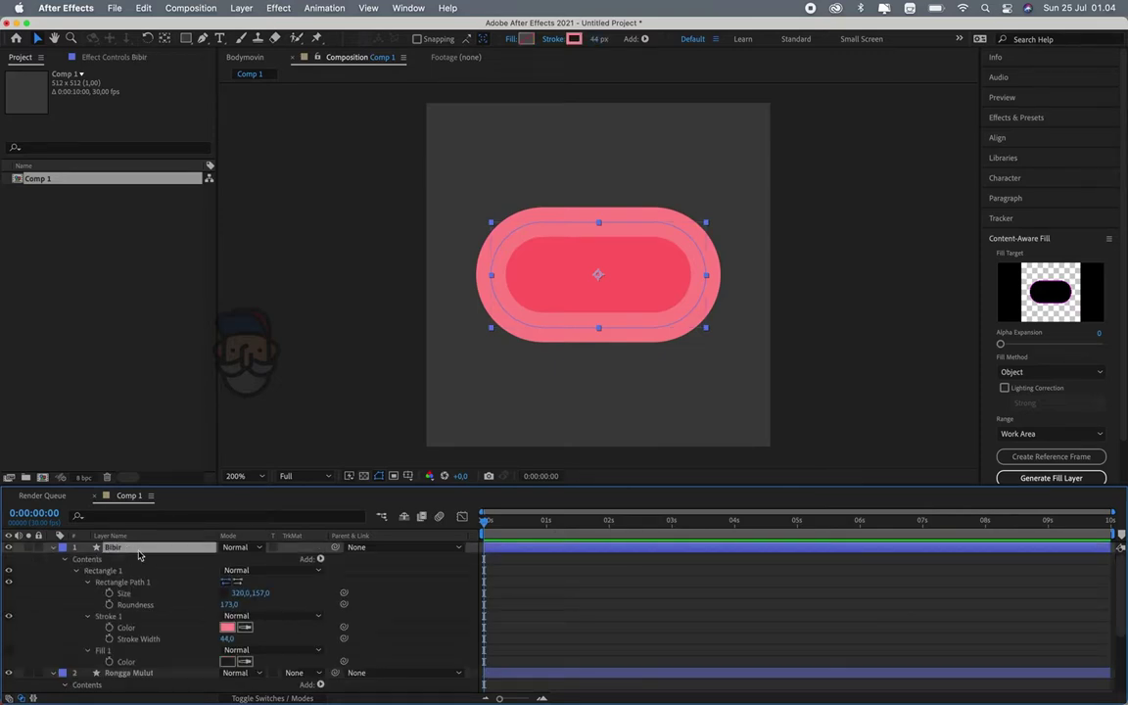
scroll(176, 600, down, 4)
scroll(176, 600, up, 2)
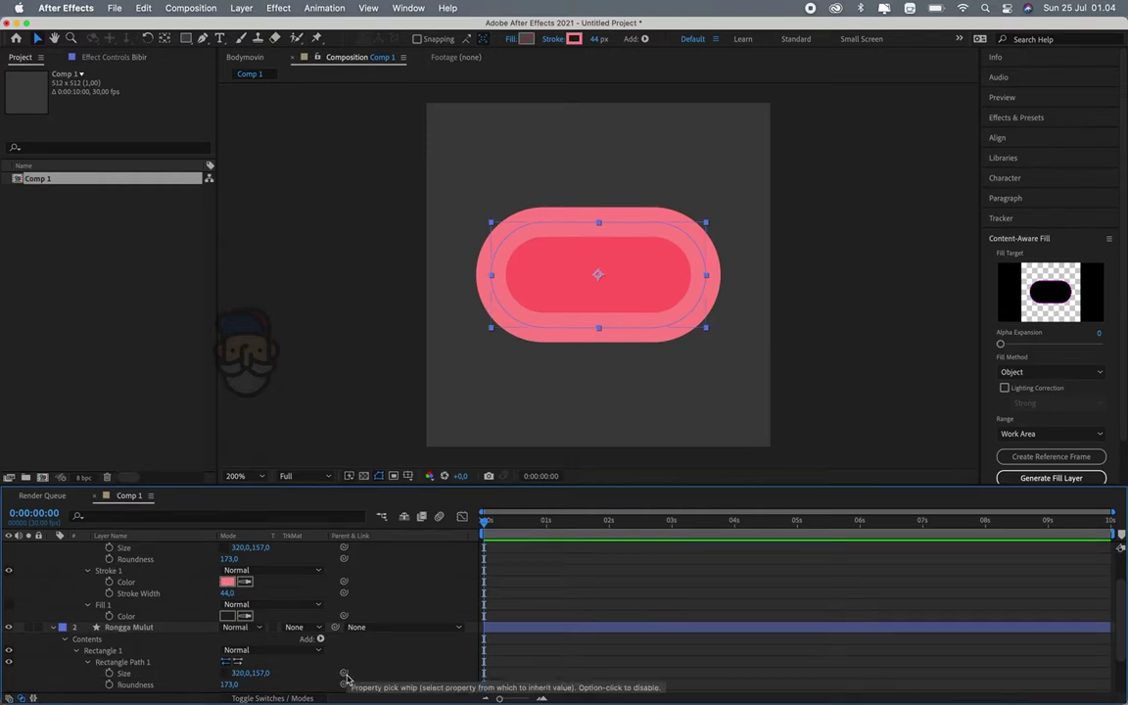
mouse_move(343, 673)
mouse_down()
mouse_move(157, 575)
mouse_move(168, 597)
mouse_move(147, 593)
mouse_up()
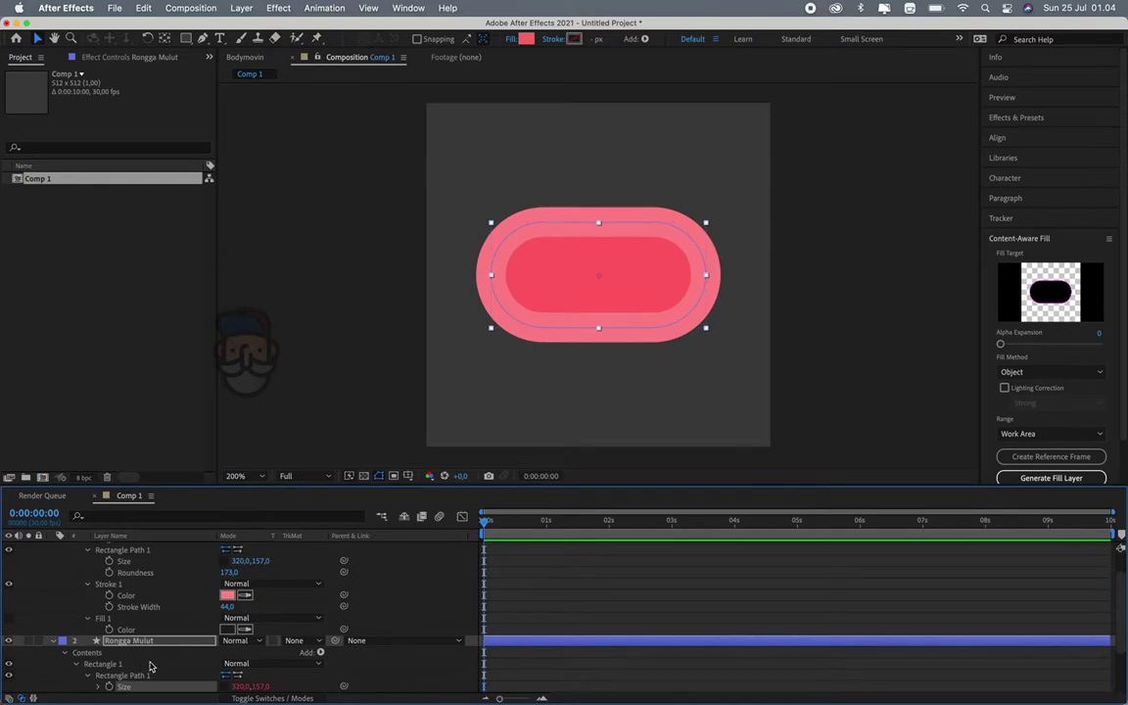
Link Rongga Mulut's Roundness to Bibir's, then resize Bibir to test the link
scroll(150, 667, down, 2)
drag(344, 652, 142, 614)
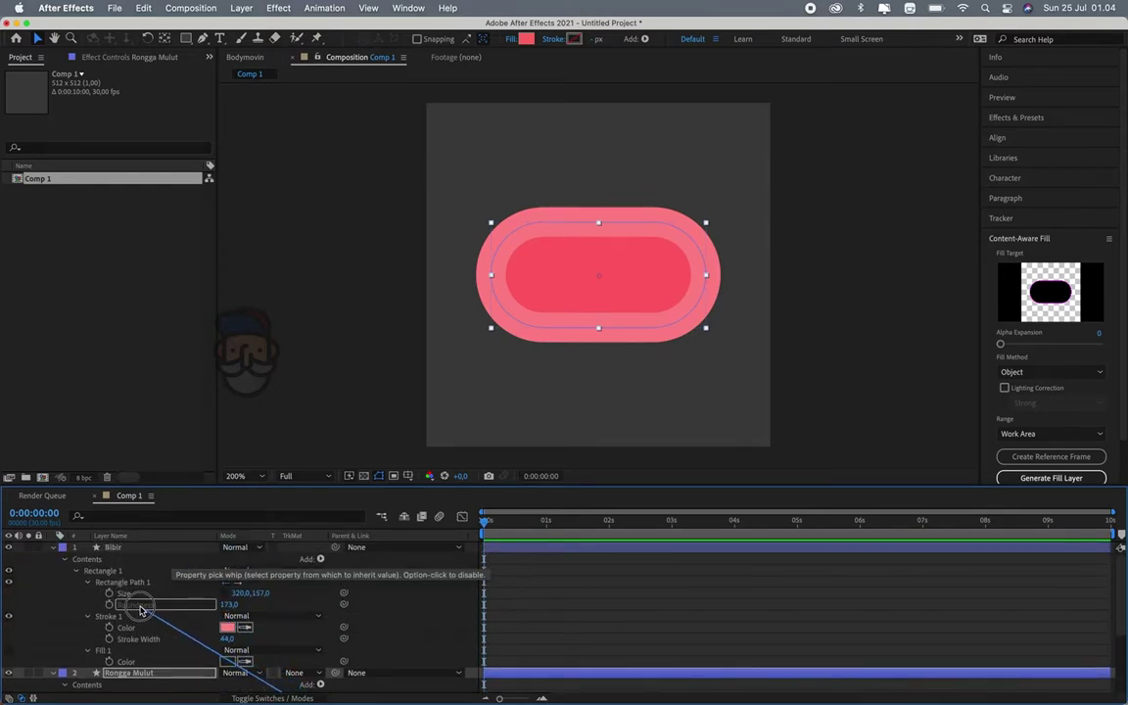
drag(142, 614, 140, 606)
scroll(173, 599, up, 1)
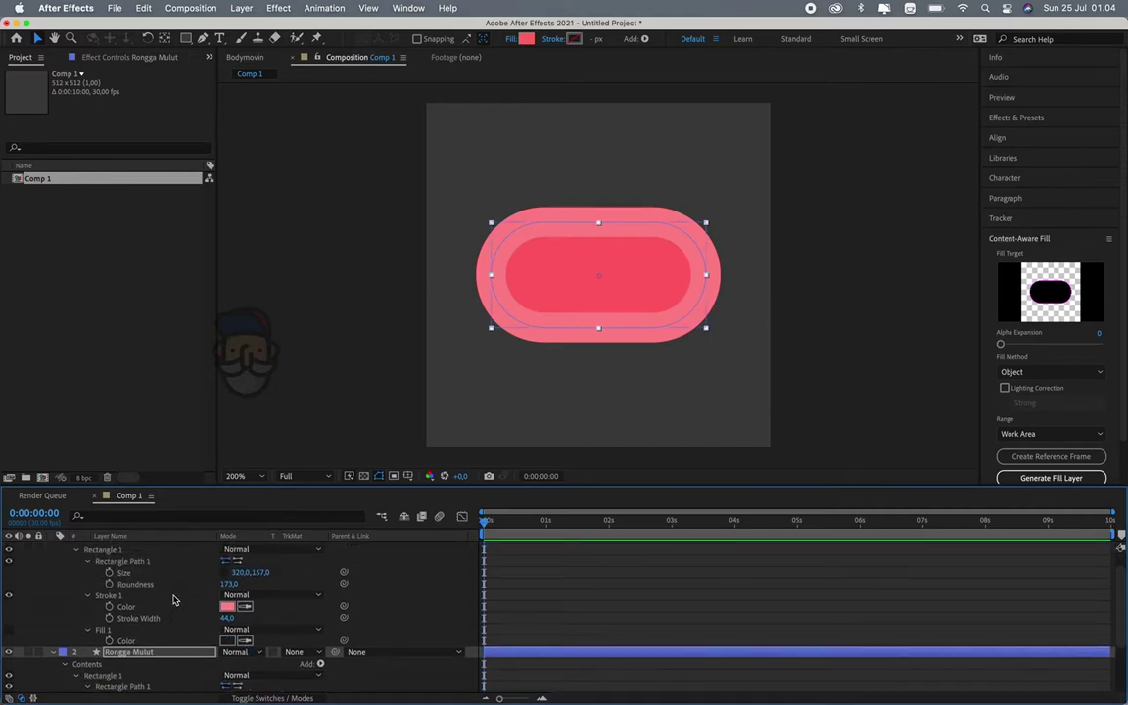
scroll(173, 599, up, 1)
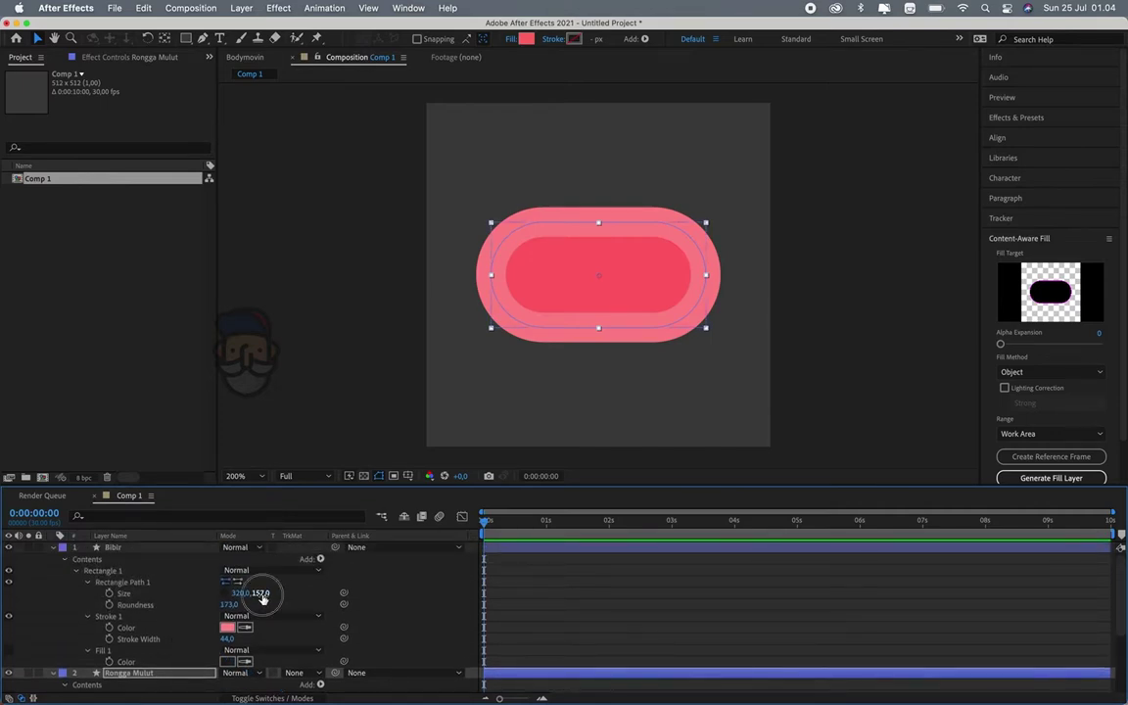
drag(260, 593, 388, 571)
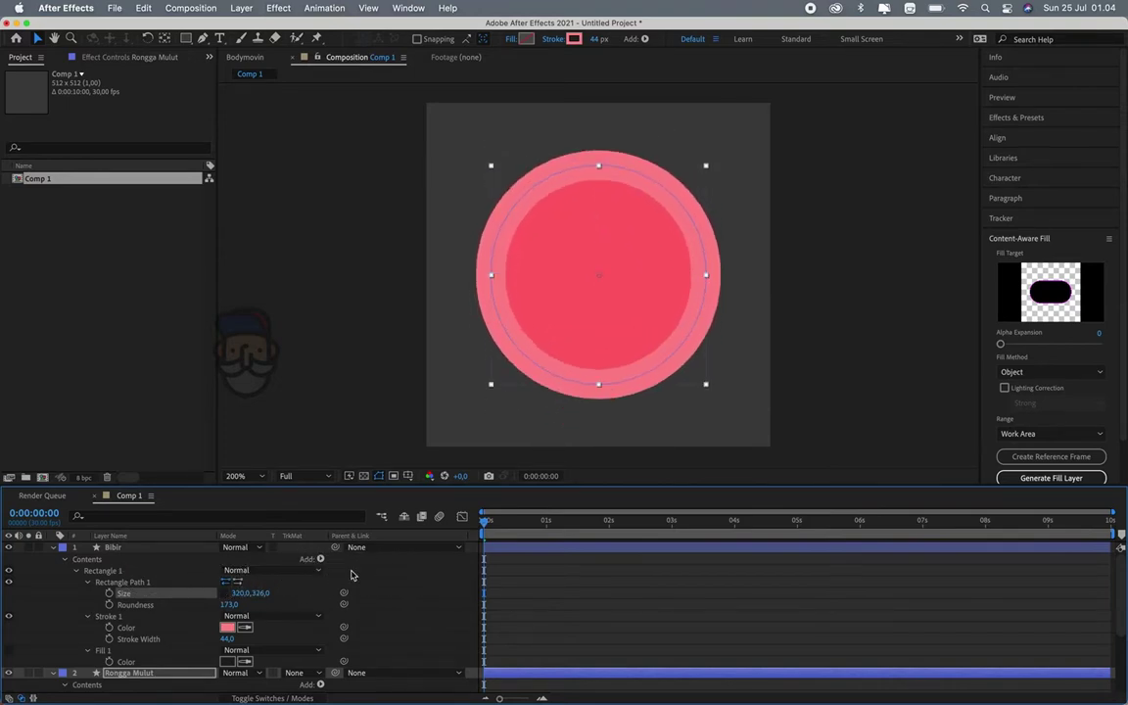
drag(388, 571, 351, 575)
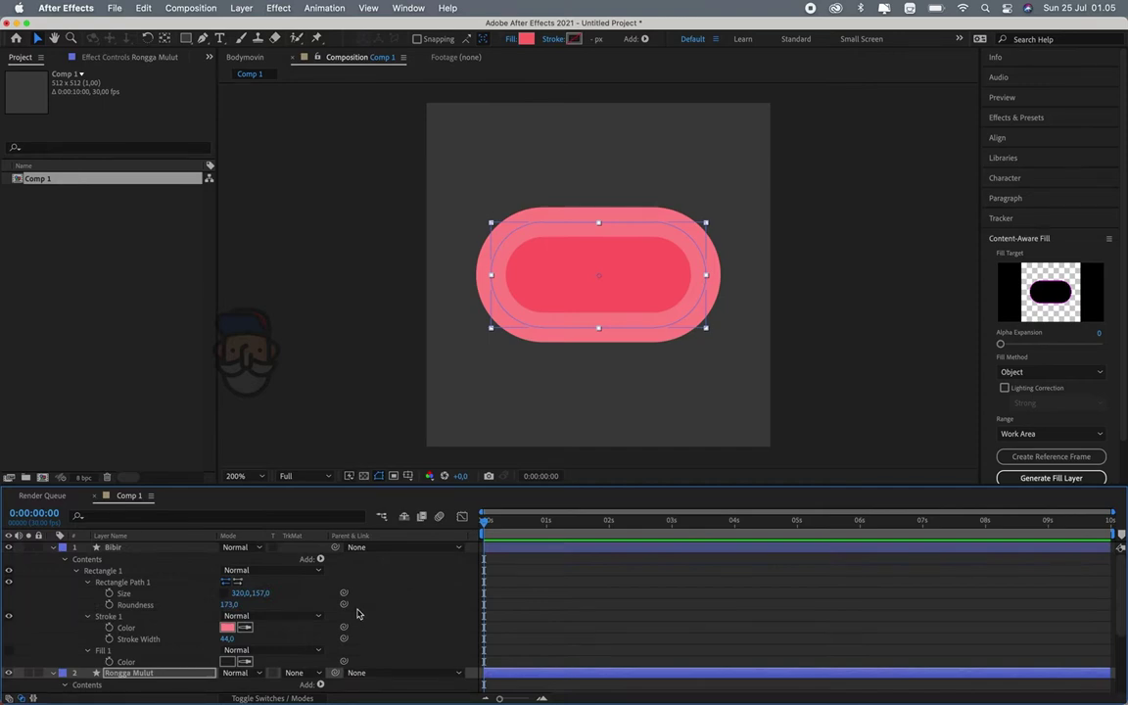
Draw a circle at the upper left of the mouth and name its layer GigiAtas
key(u)
click(531, 425)
scroll(487, 294, up, 2)
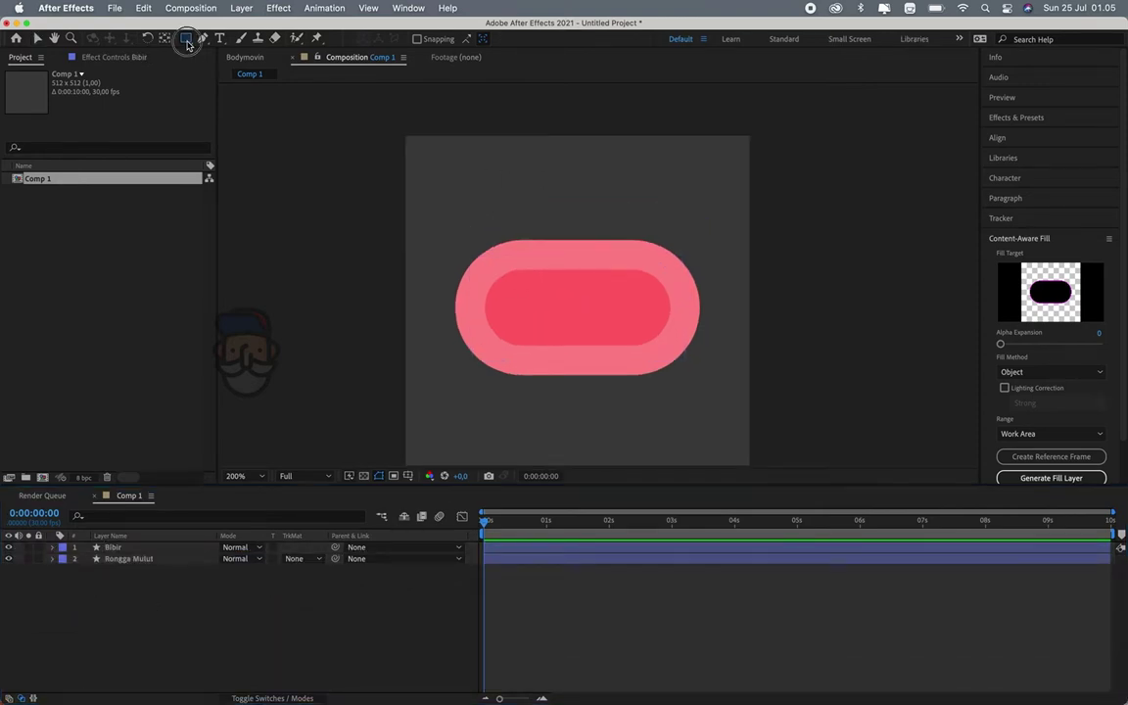
drag(186, 38, 235, 70)
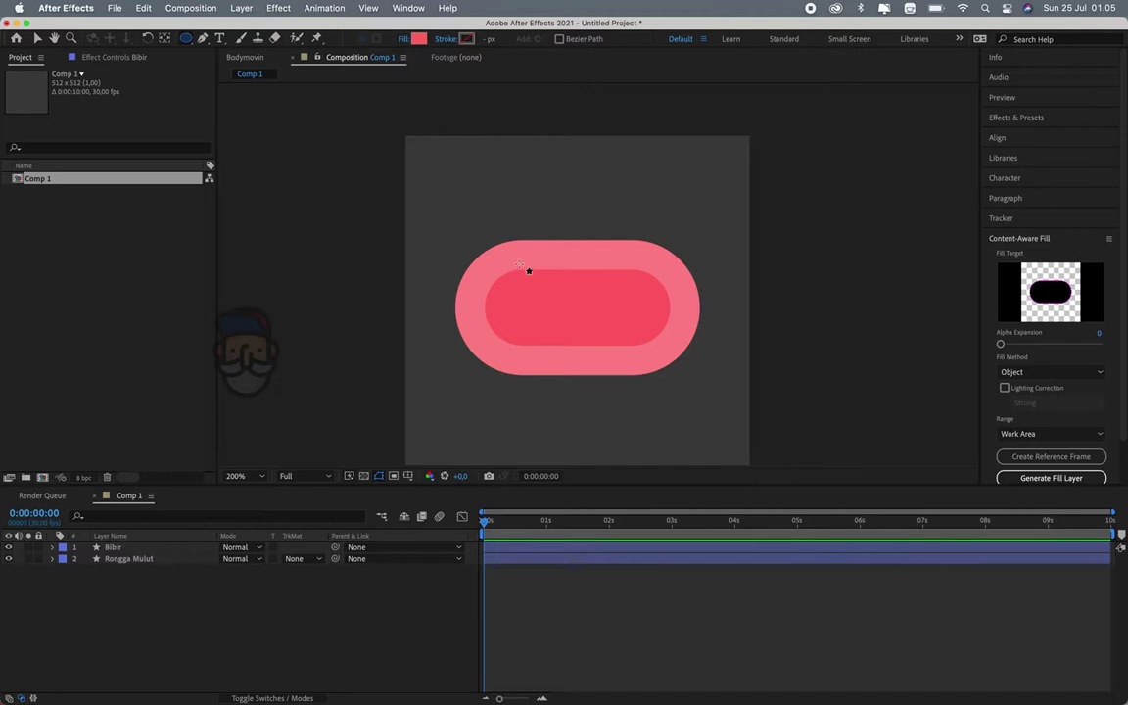
drag(473, 224, 558, 309)
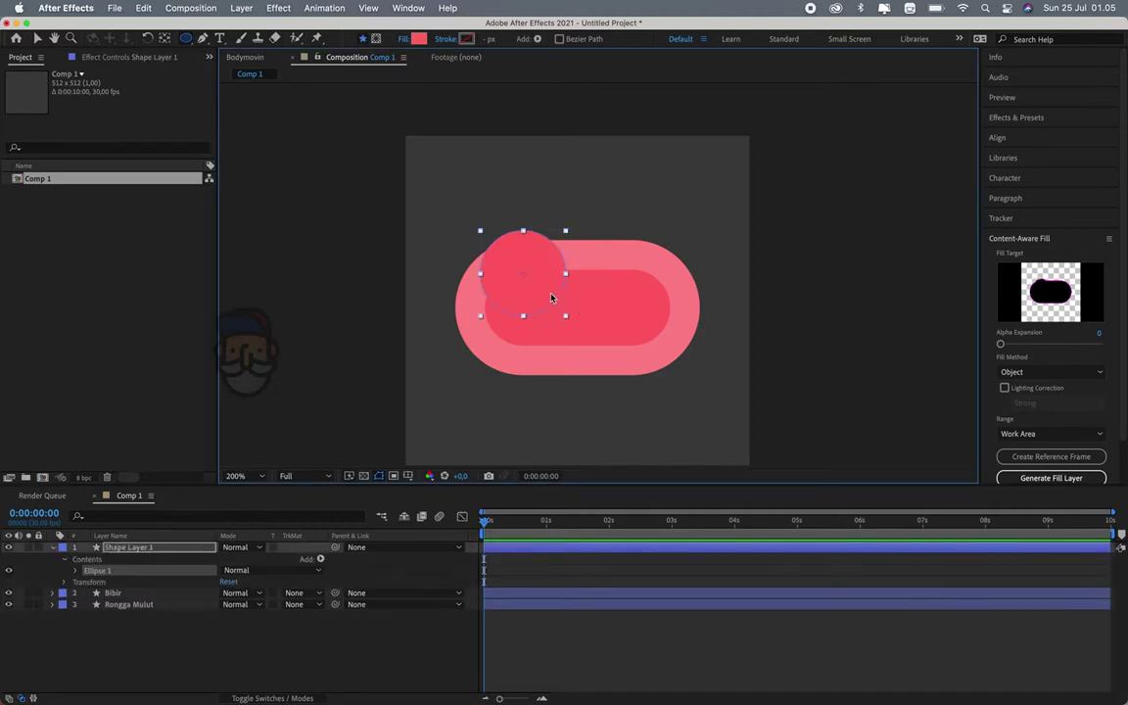
key(v)
click(134, 549)
key(Return)
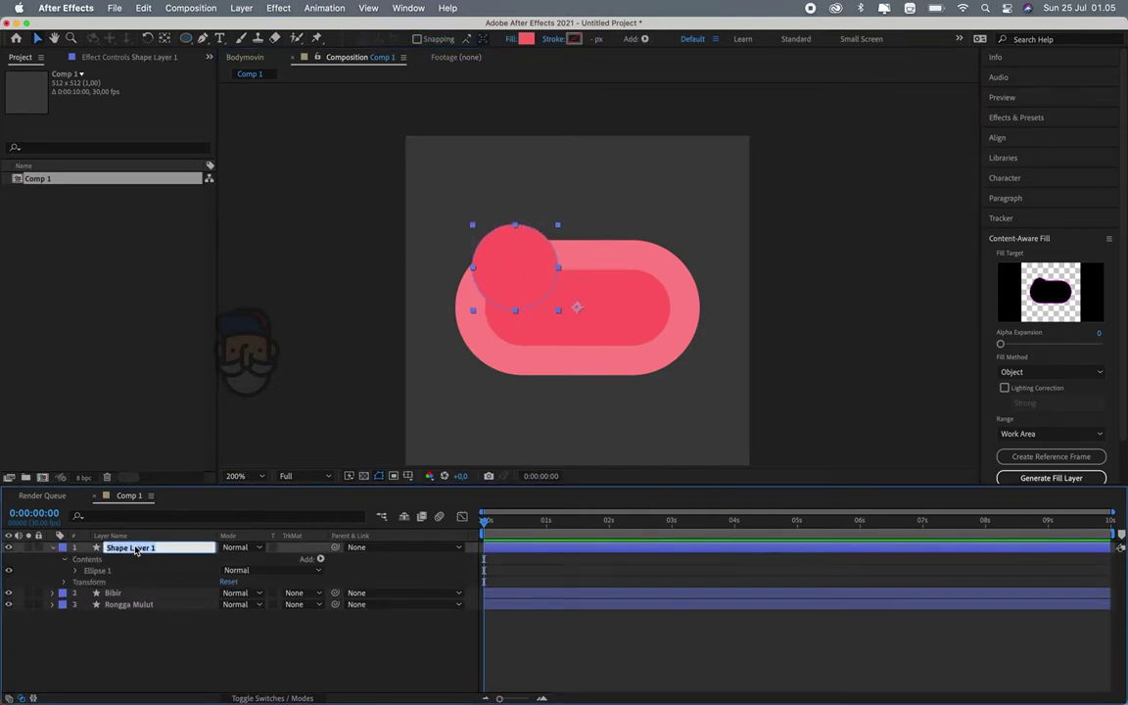
text(GigiA)
text(tas)
key(Return)
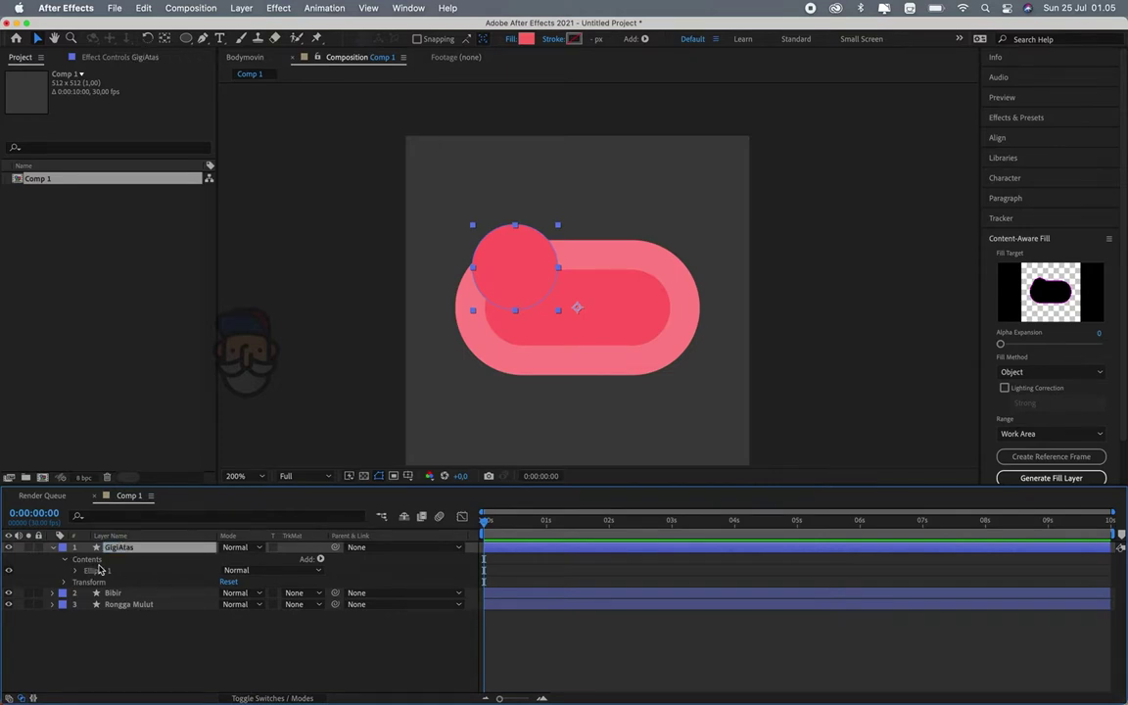
Duplicate the circle twice, placing the copies side by side to the right
click(97, 570)
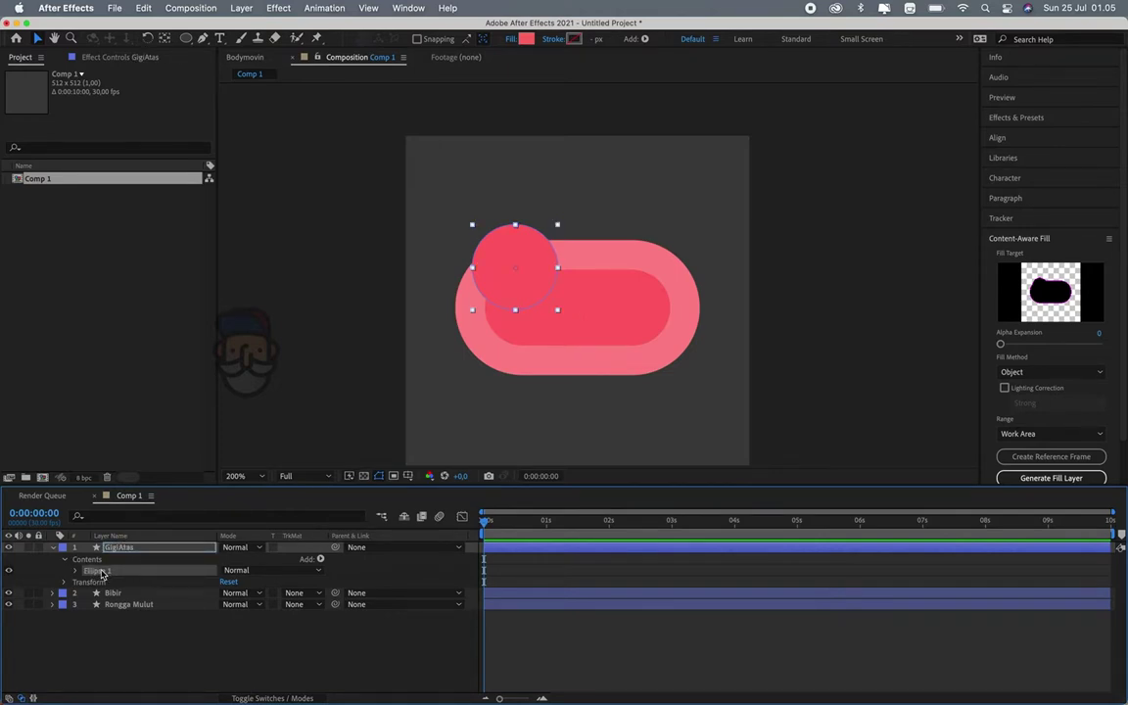
key(ctrl+d)
drag(515, 266, 576, 271)
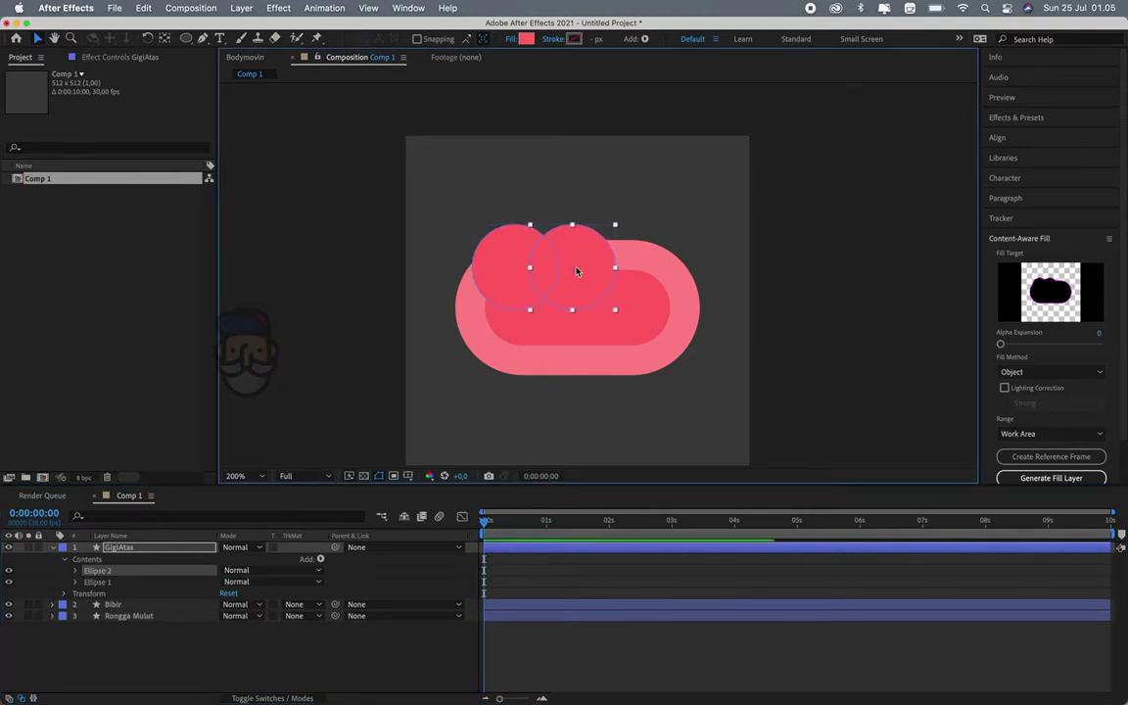
key(ctrl+d)
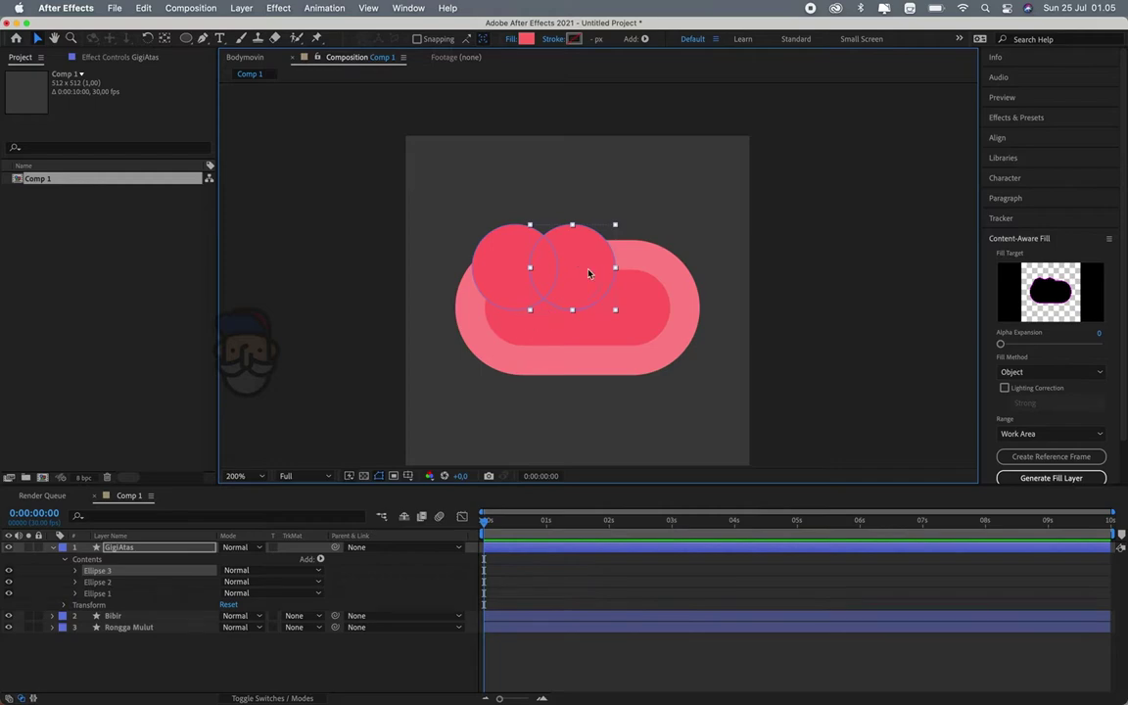
drag(575, 274, 653, 274)
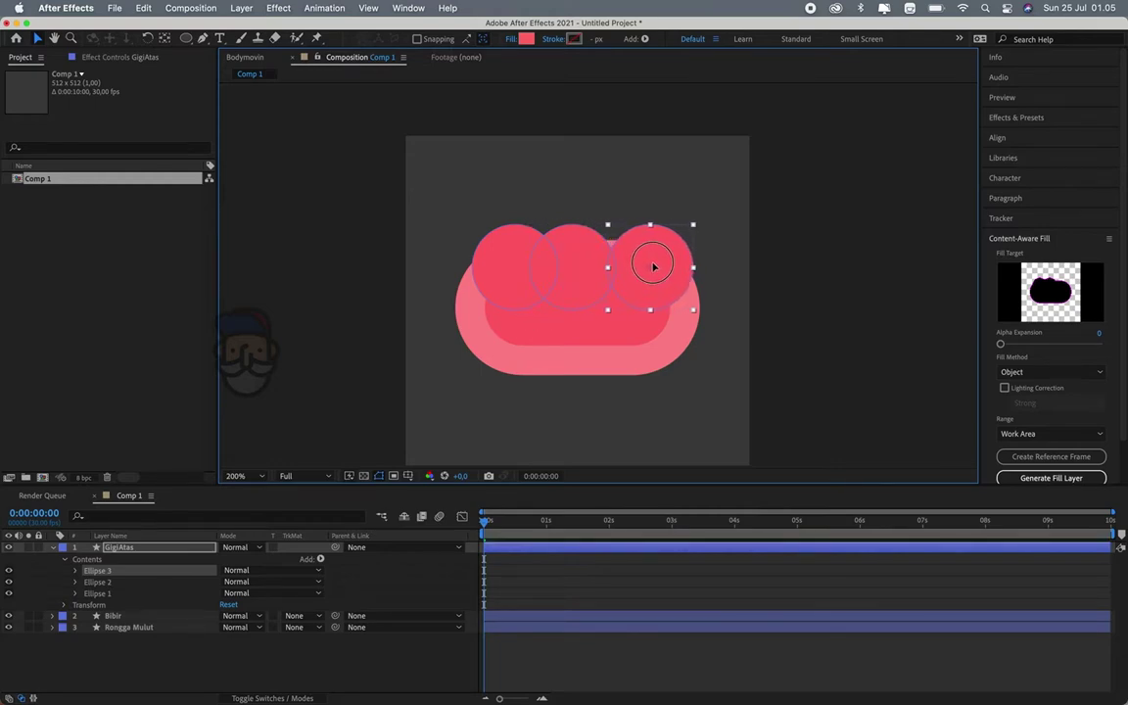
Fill the three circles near-white and nudge the middle one slightly right
shift+click(97, 593)
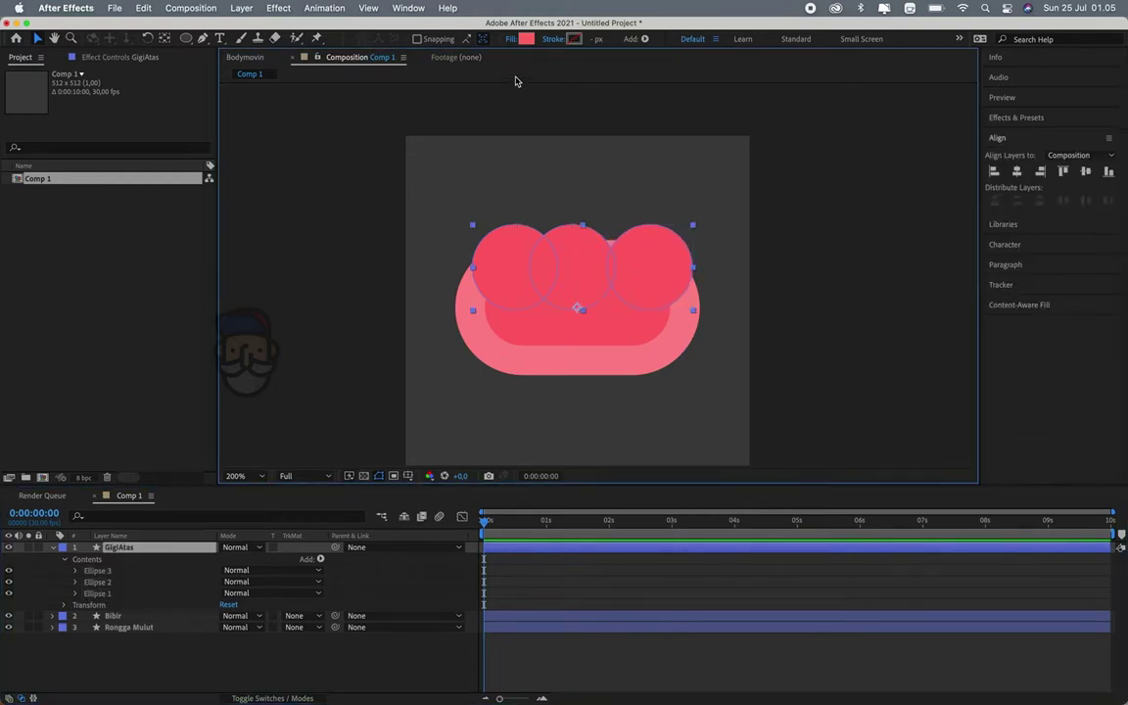
click(526, 41)
click(772, 171)
key(Return)
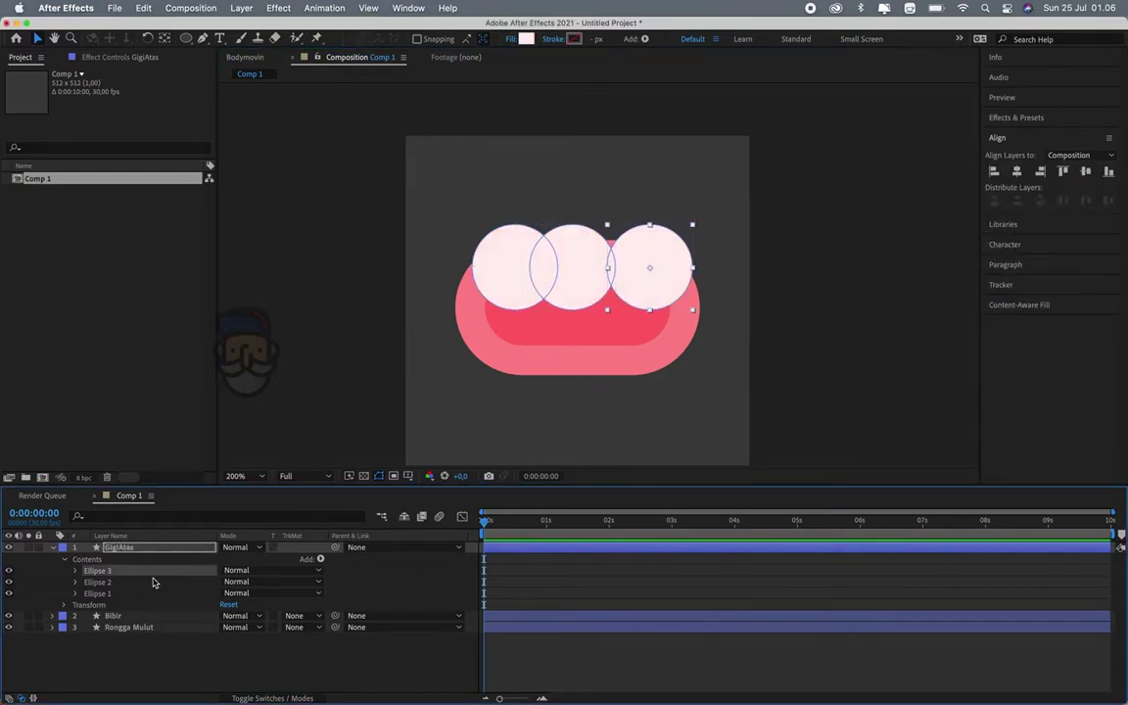
drag(572, 262, 581, 268)
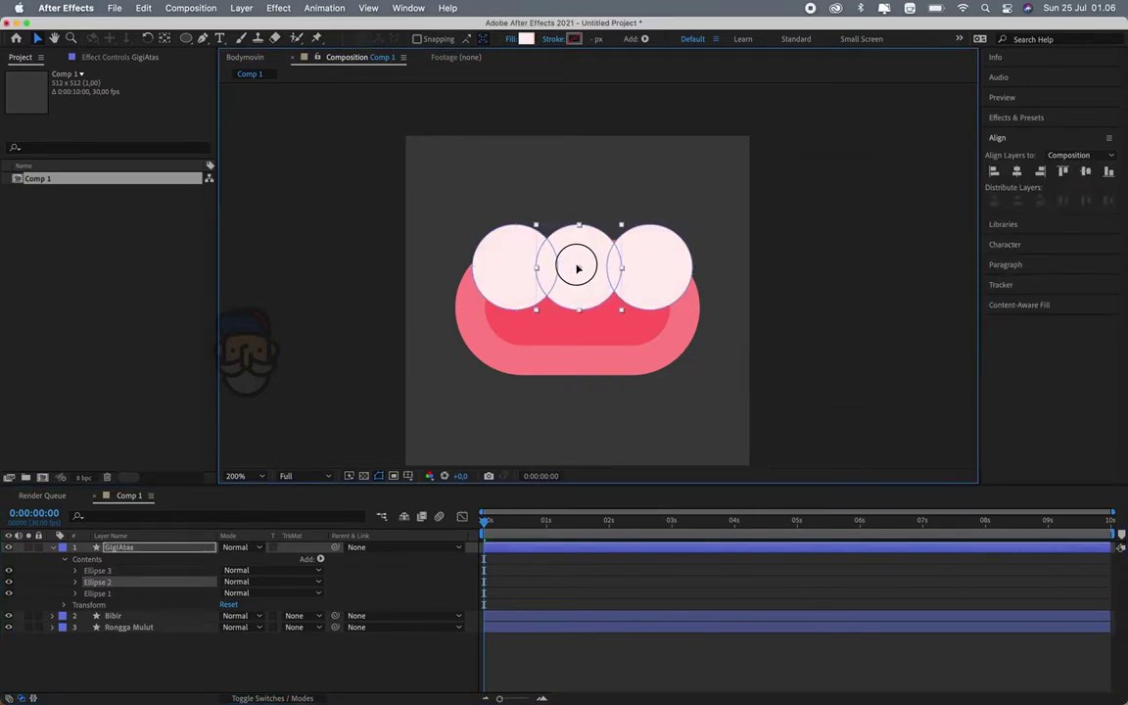
click(836, 284)
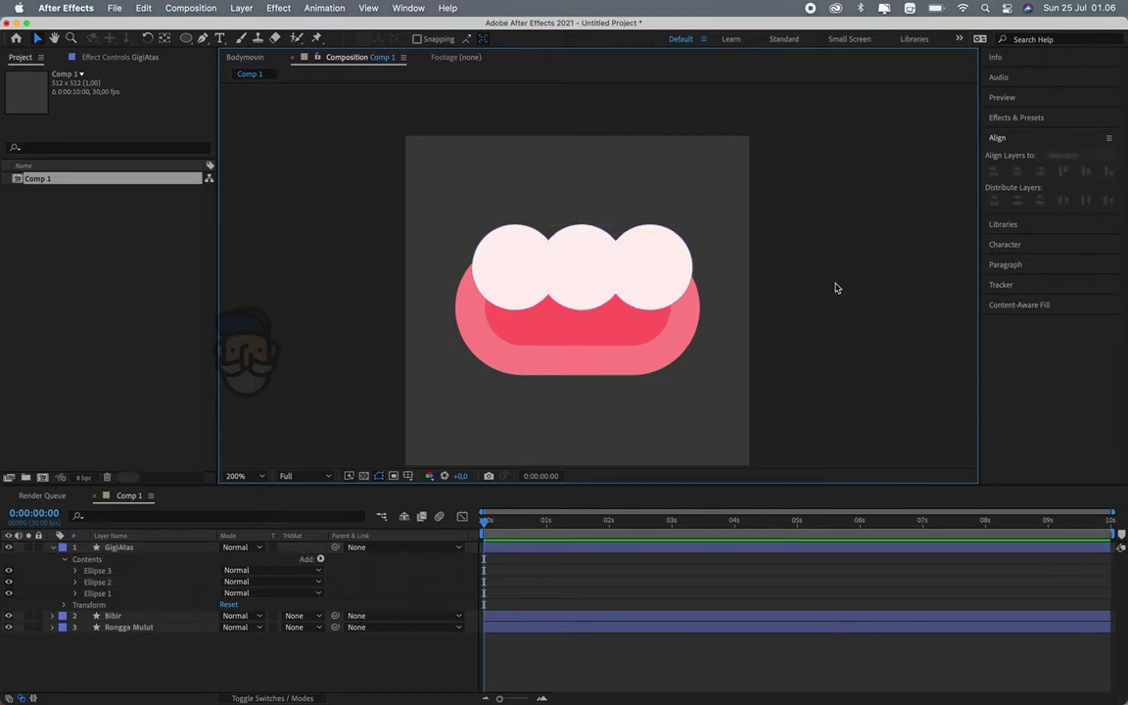
Move GigiAtas between Bibir and Rongga Mulut in the layer stack
click(599, 263)
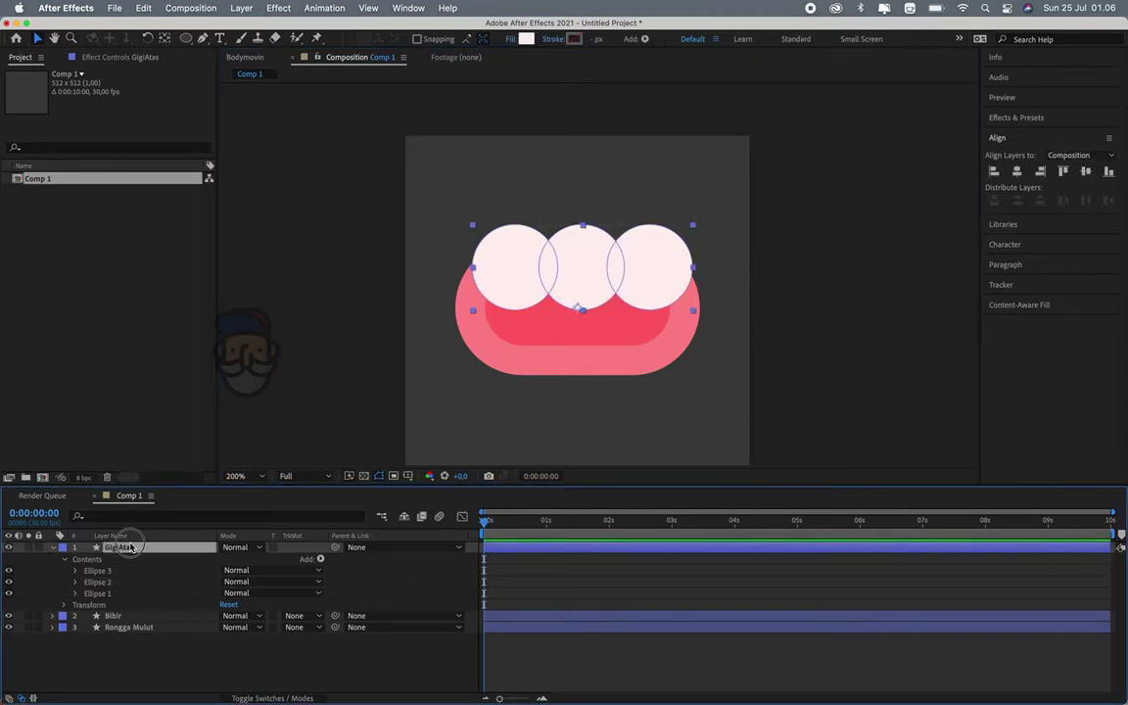
drag(118, 547, 124, 624)
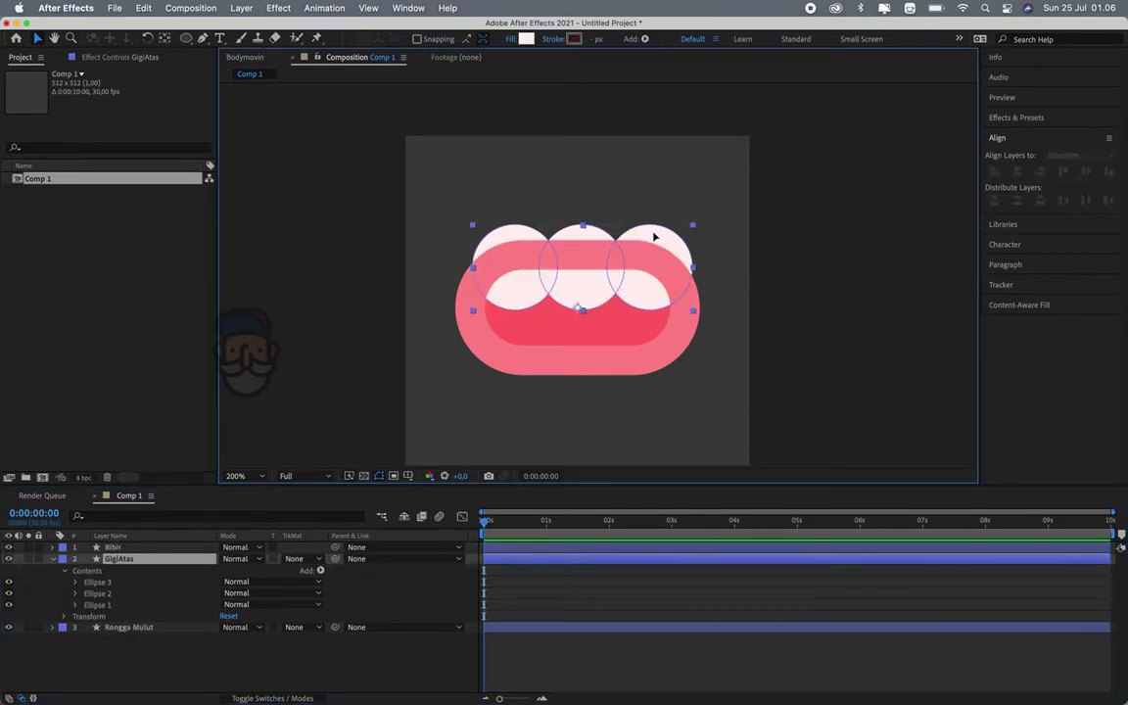
click(262, 434)
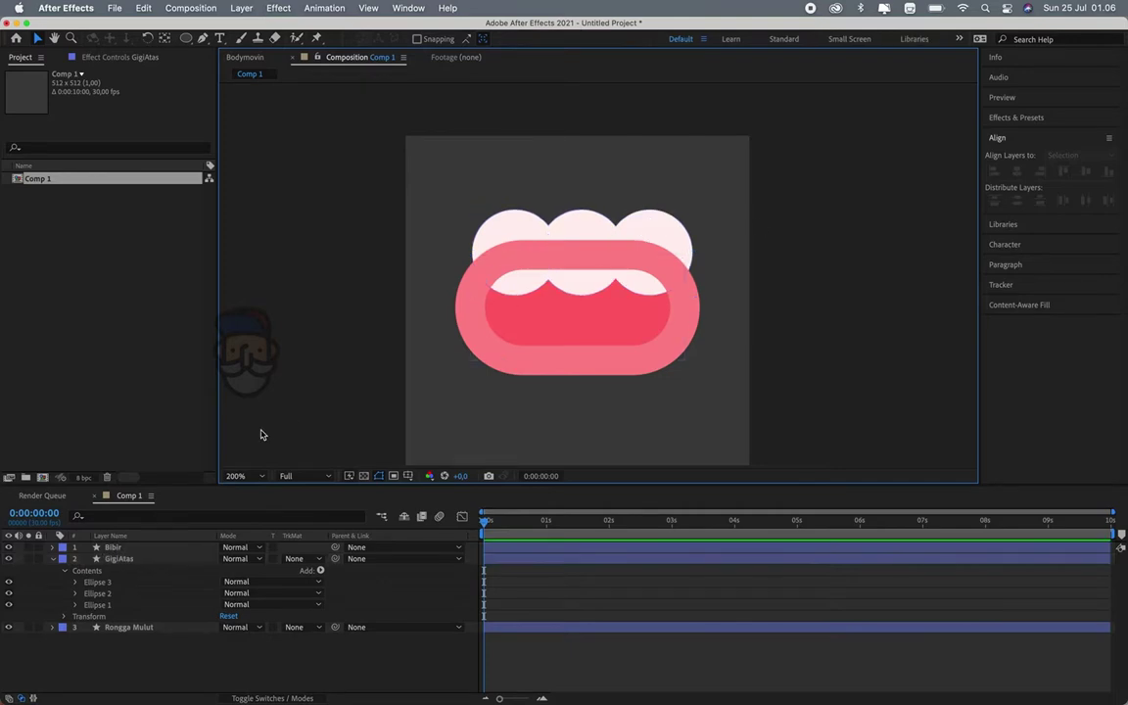
click(114, 558)
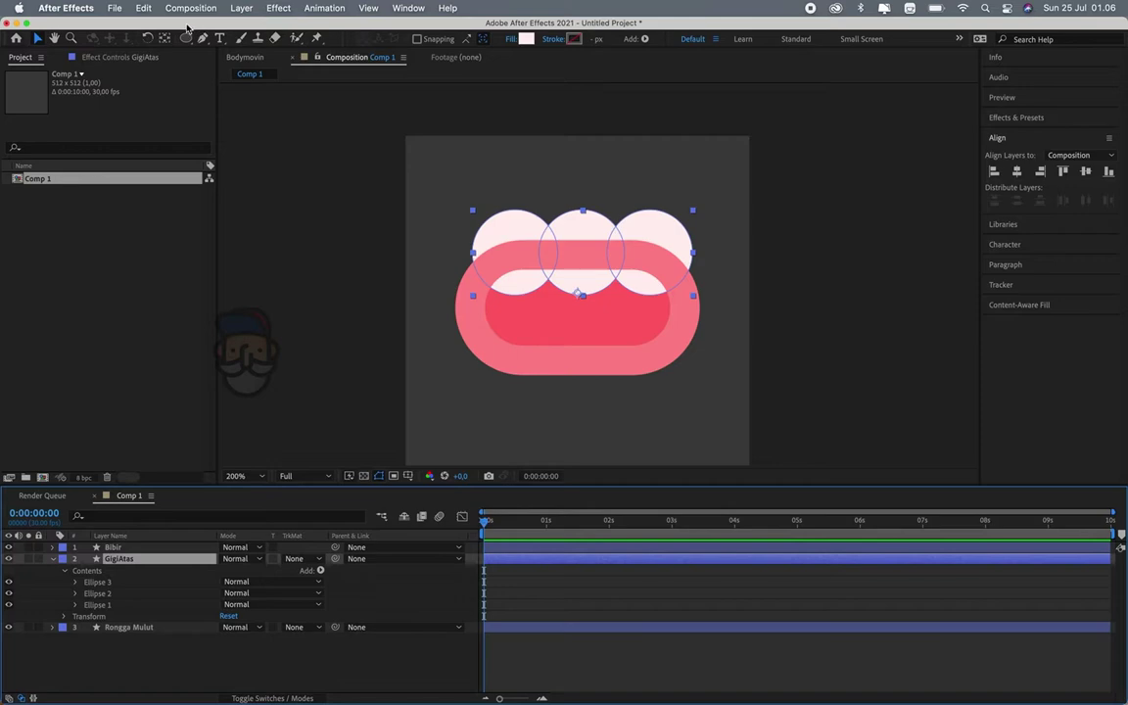
drag(186, 36, 221, 40)
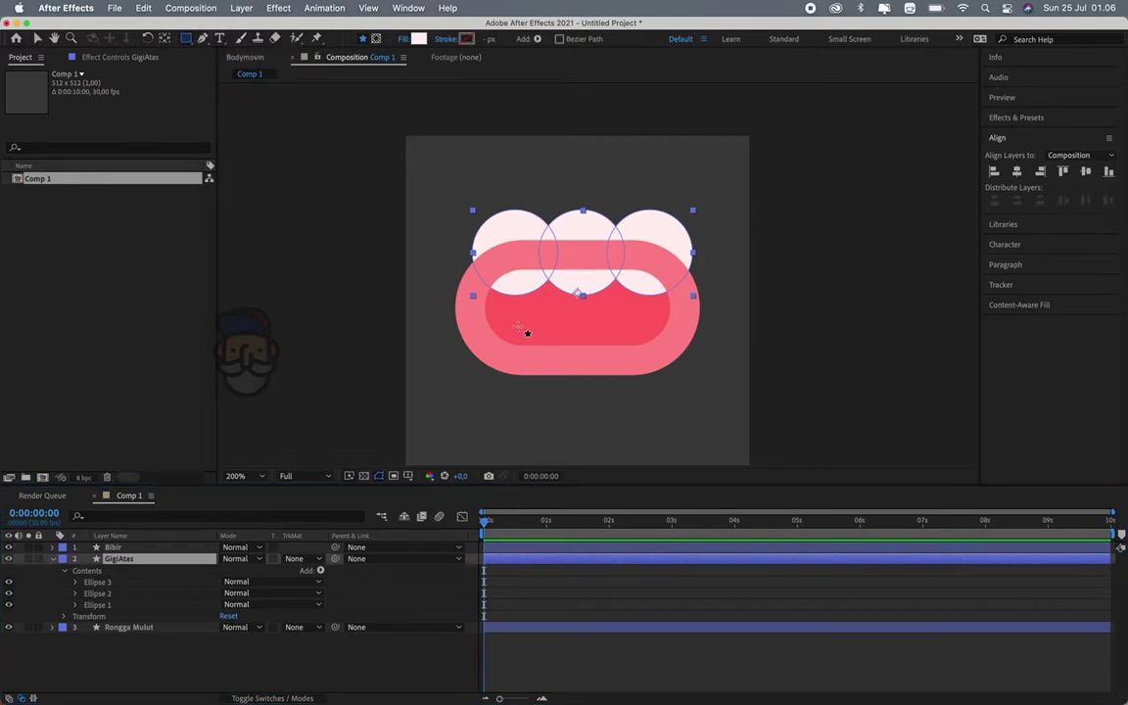
Draw a rectangle over the lower mouth, round it into a pill, and centre it
mouse_move(453, 323)
mouse_down()
mouse_move(668, 409)
mouse_move(635, 410)
mouse_up()
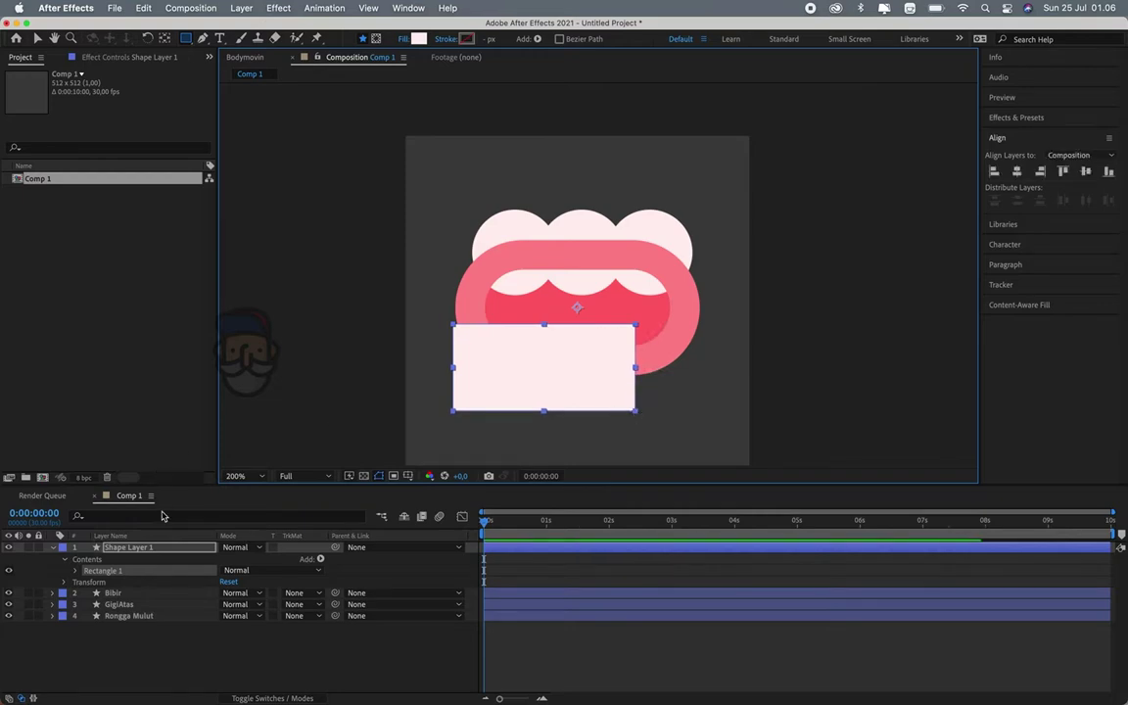
click(75, 569)
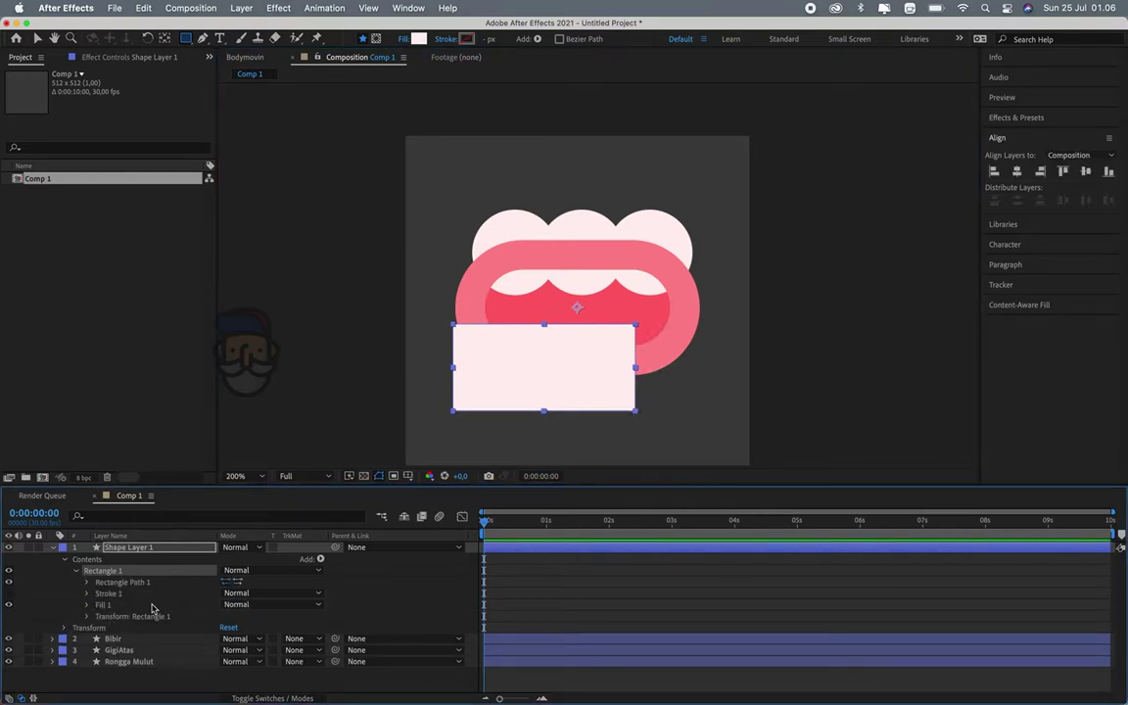
click(87, 582)
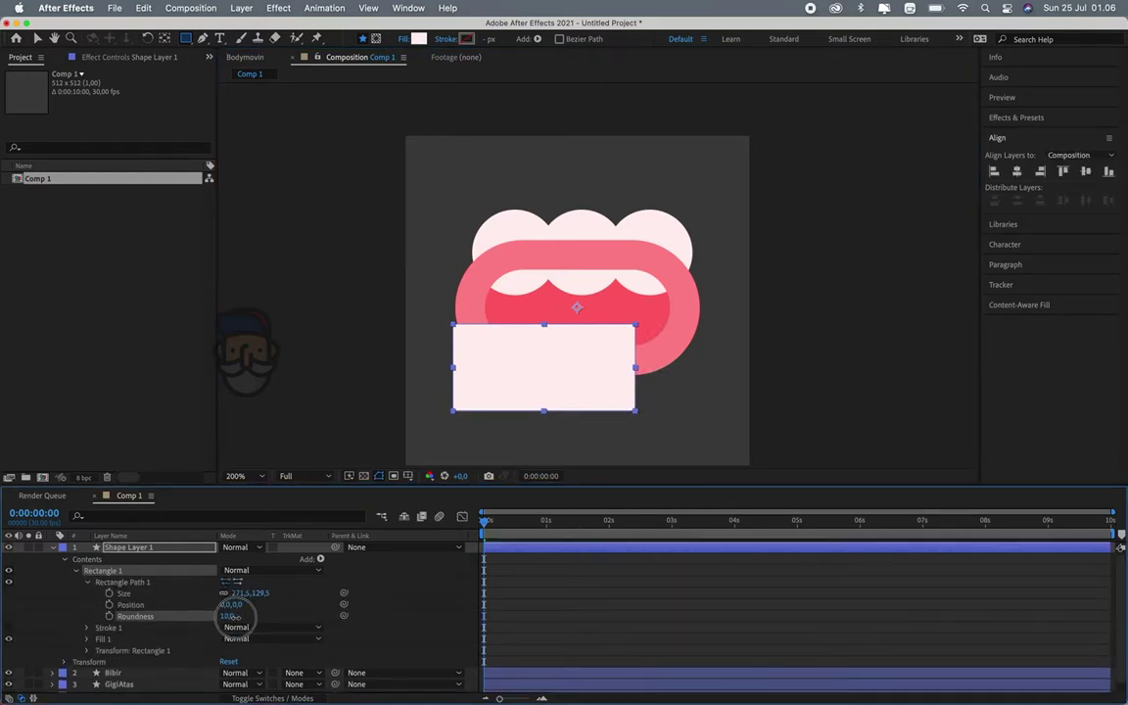
drag(228, 617, 267, 610)
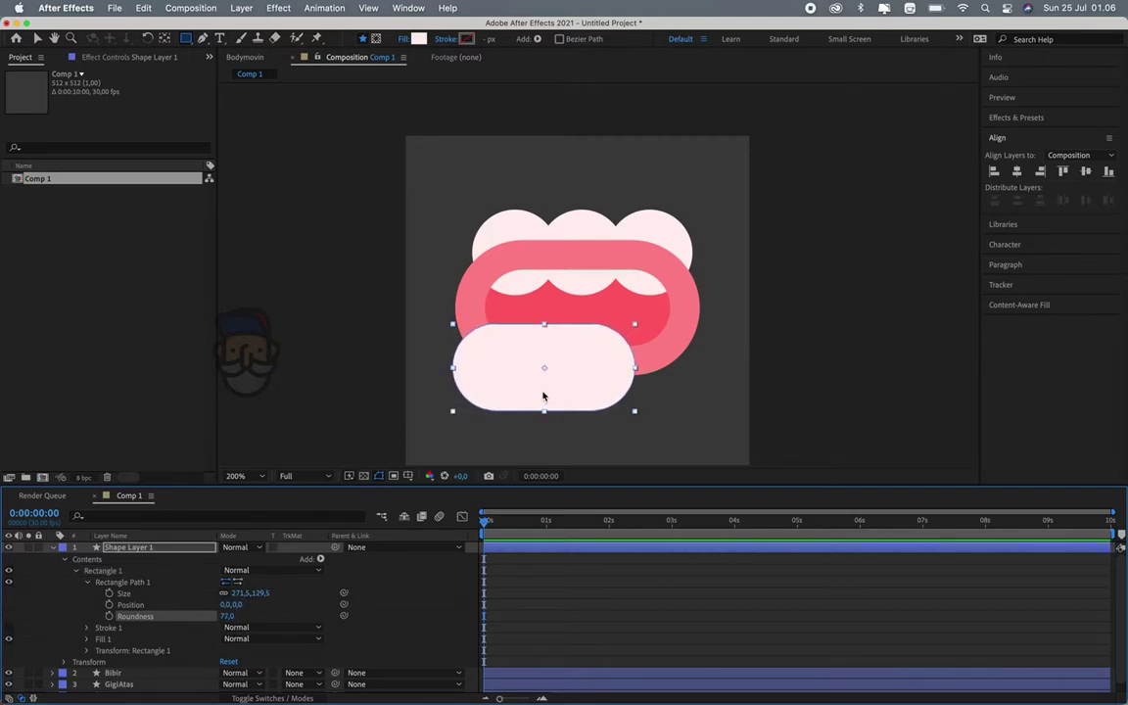
key(v)
drag(548, 375, 592, 377)
Name the new layer GigiBawah and place it just above Rongga Mulut
key(Return)
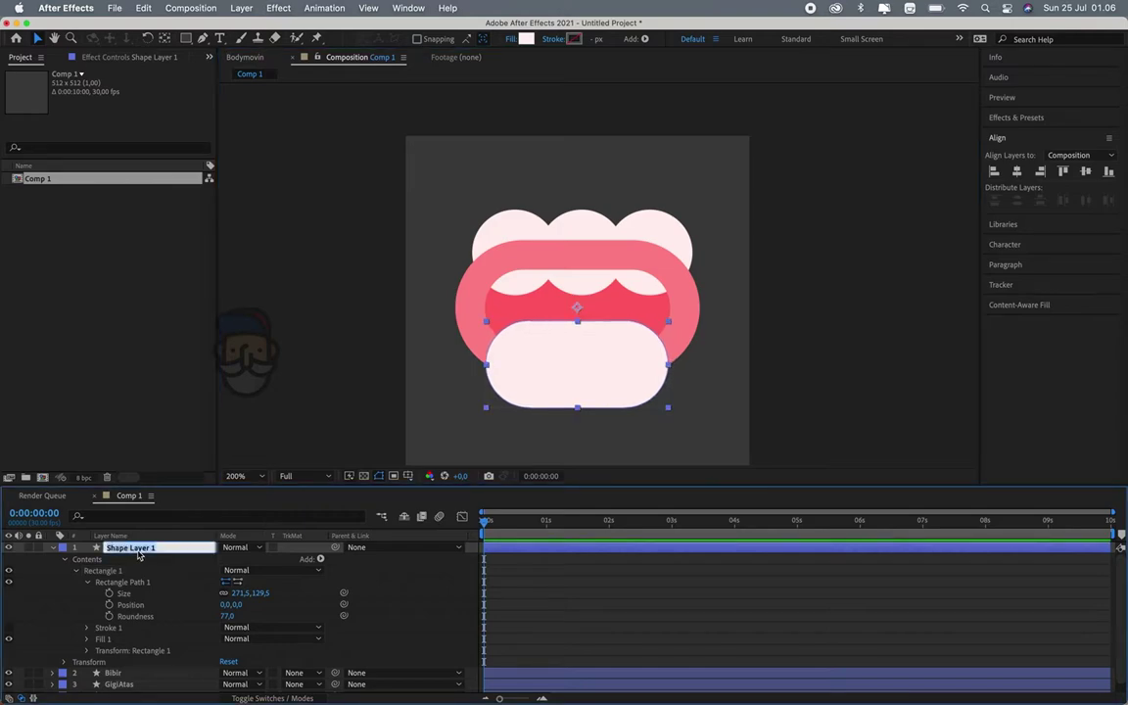
text(GigiBawah)
key(Return)
drag(110, 548, 131, 580)
click(208, 649)
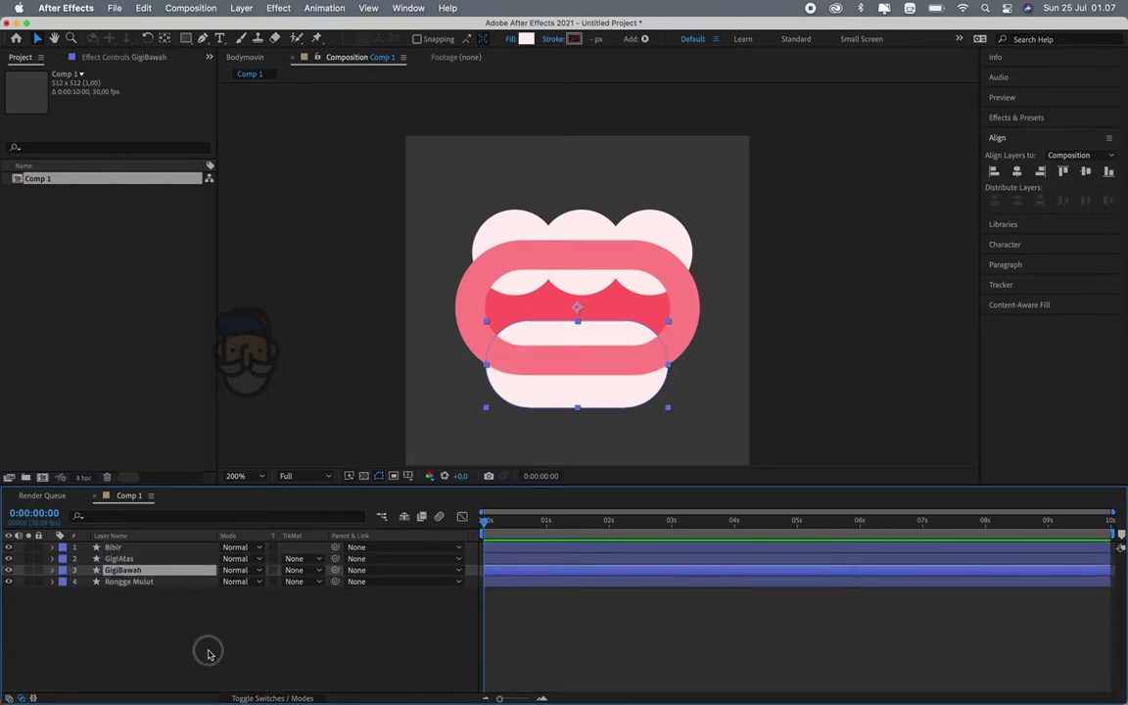
click(604, 392)
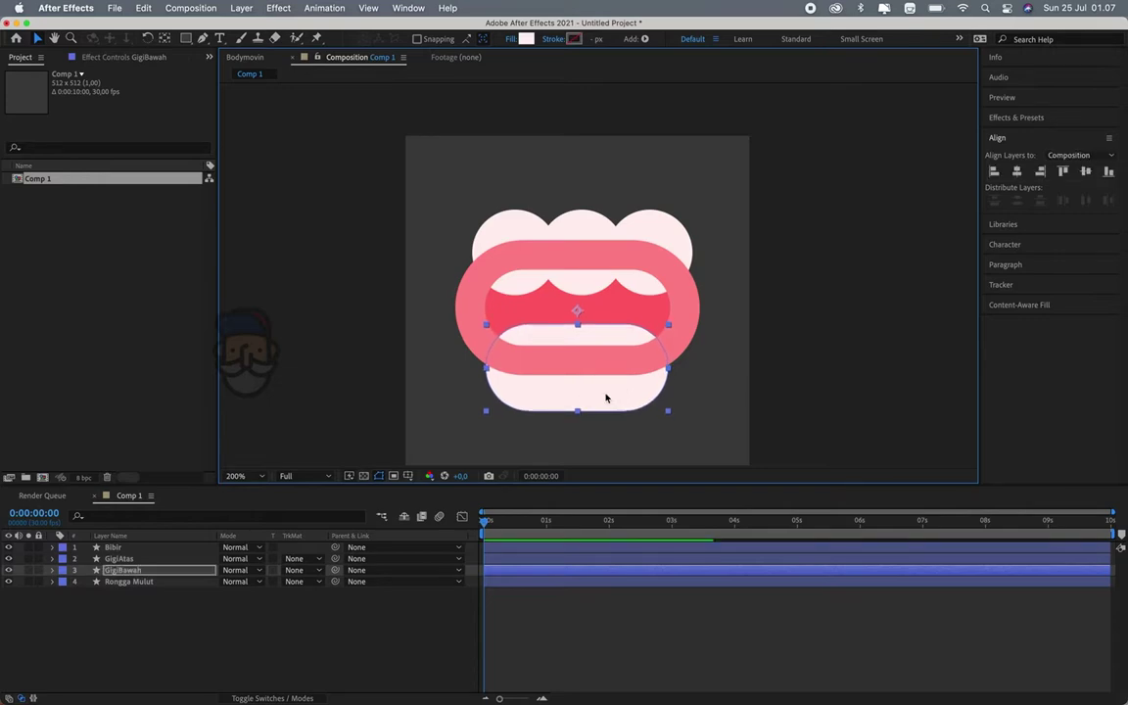
click(627, 583)
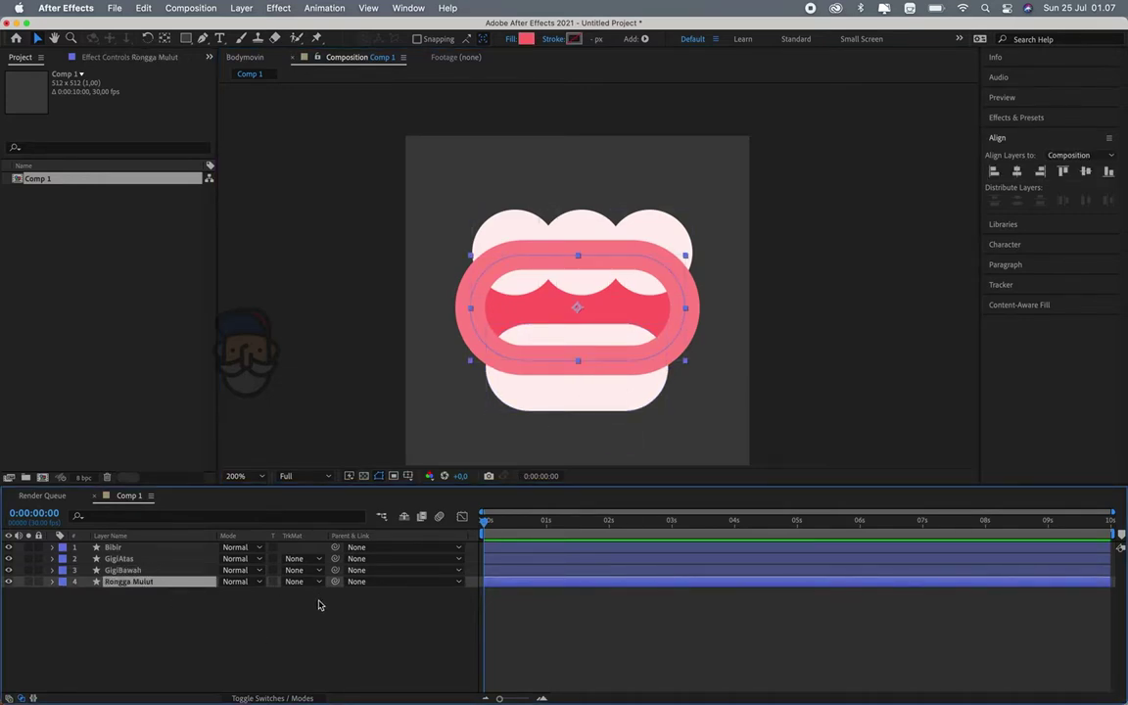
click(176, 638)
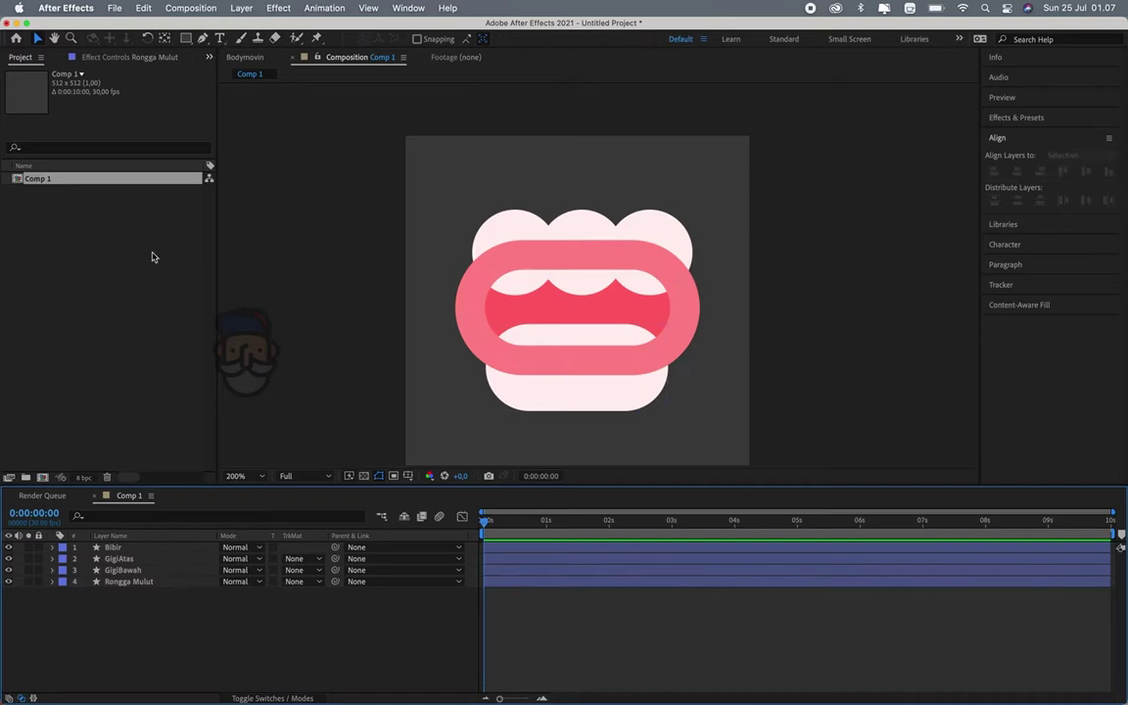
Create an ellipse shape layer and shrink the circle to 107 px
drag(186, 38, 208, 65)
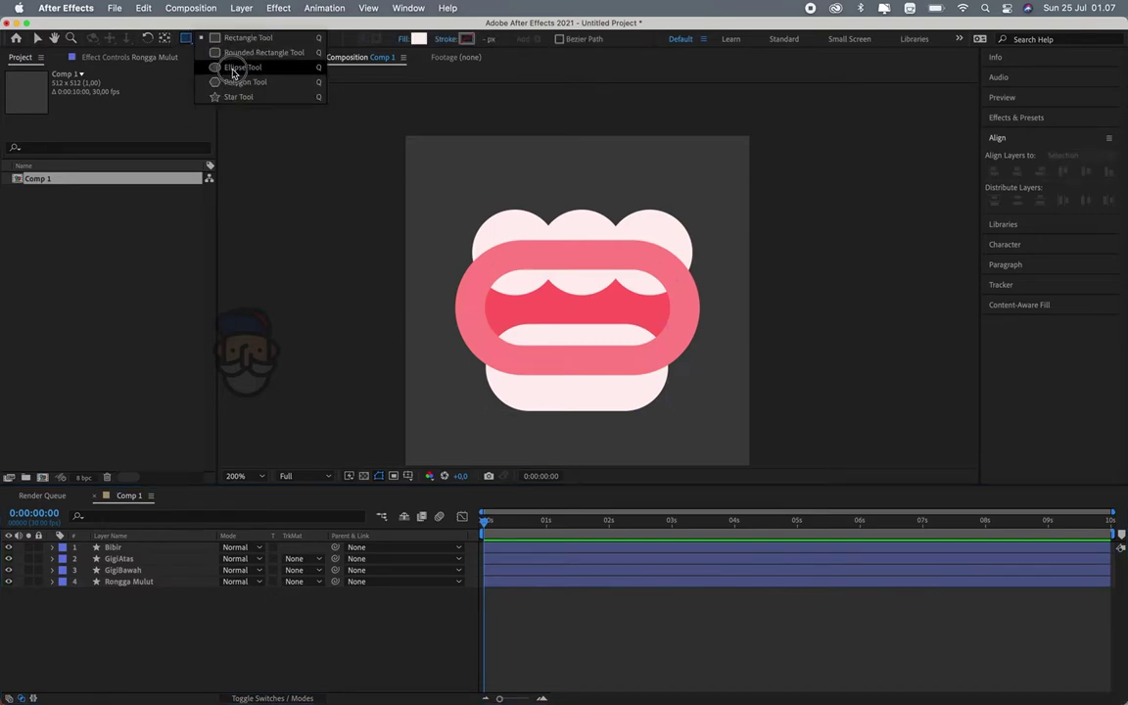
double_click(189, 41)
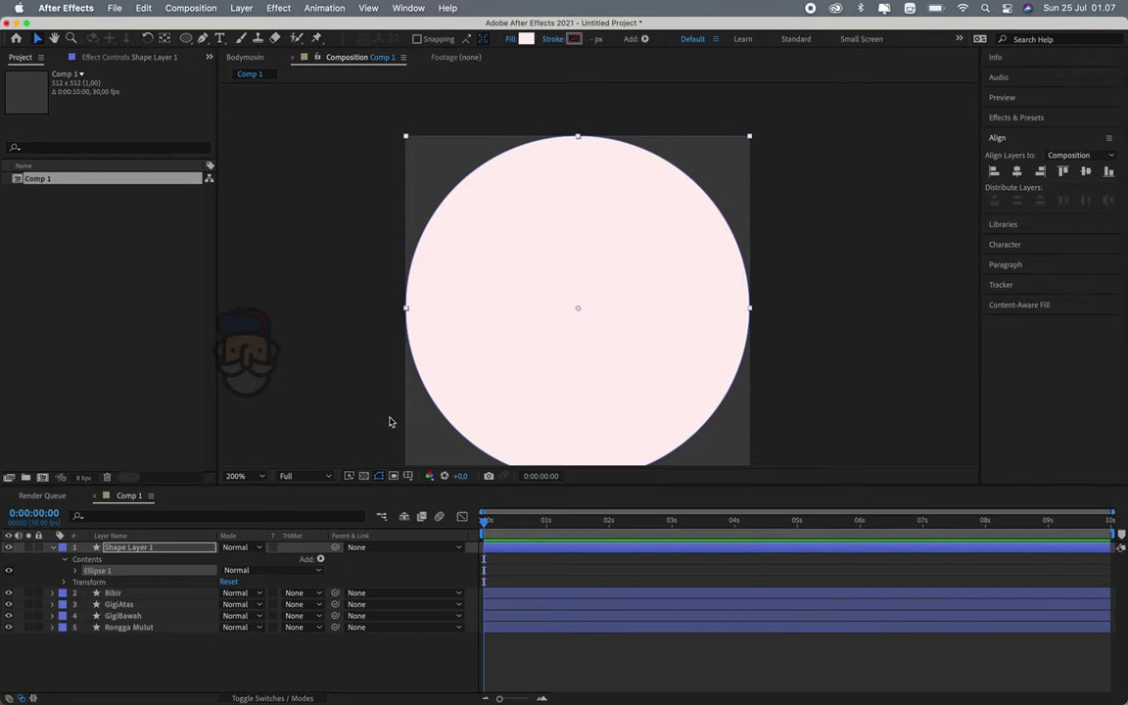
click(77, 570)
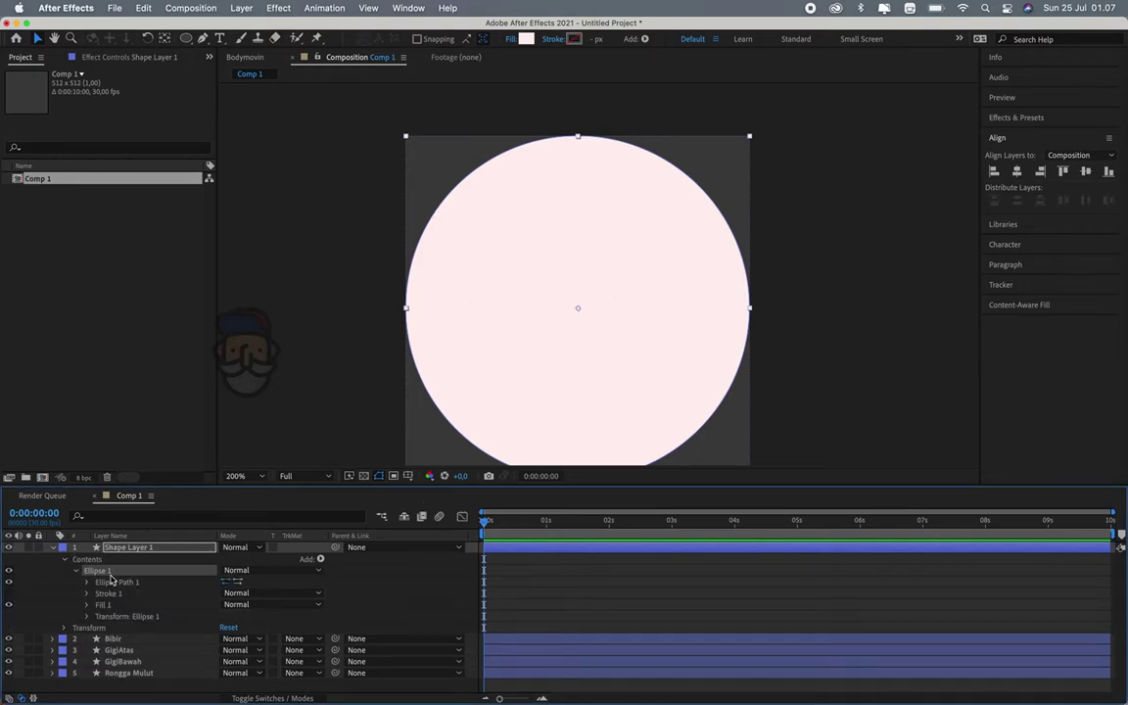
click(87, 582)
drag(243, 599, 574, 72)
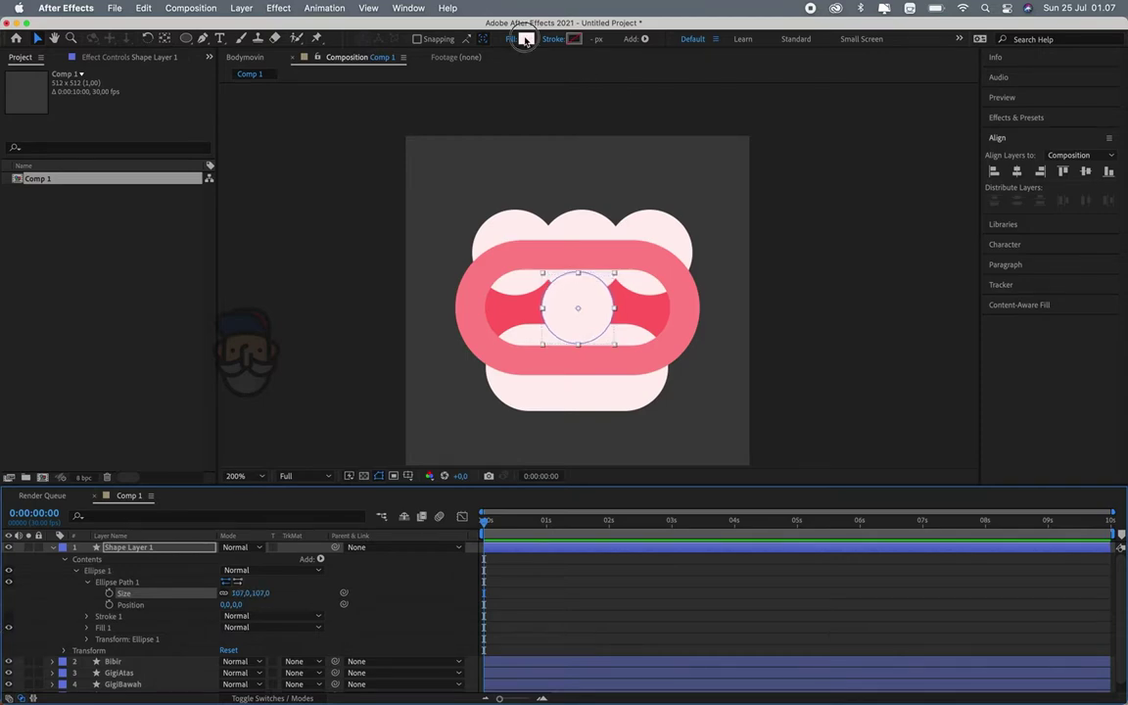
Fill the circle with crimson CA3636
click(526, 40)
click(1035, 259)
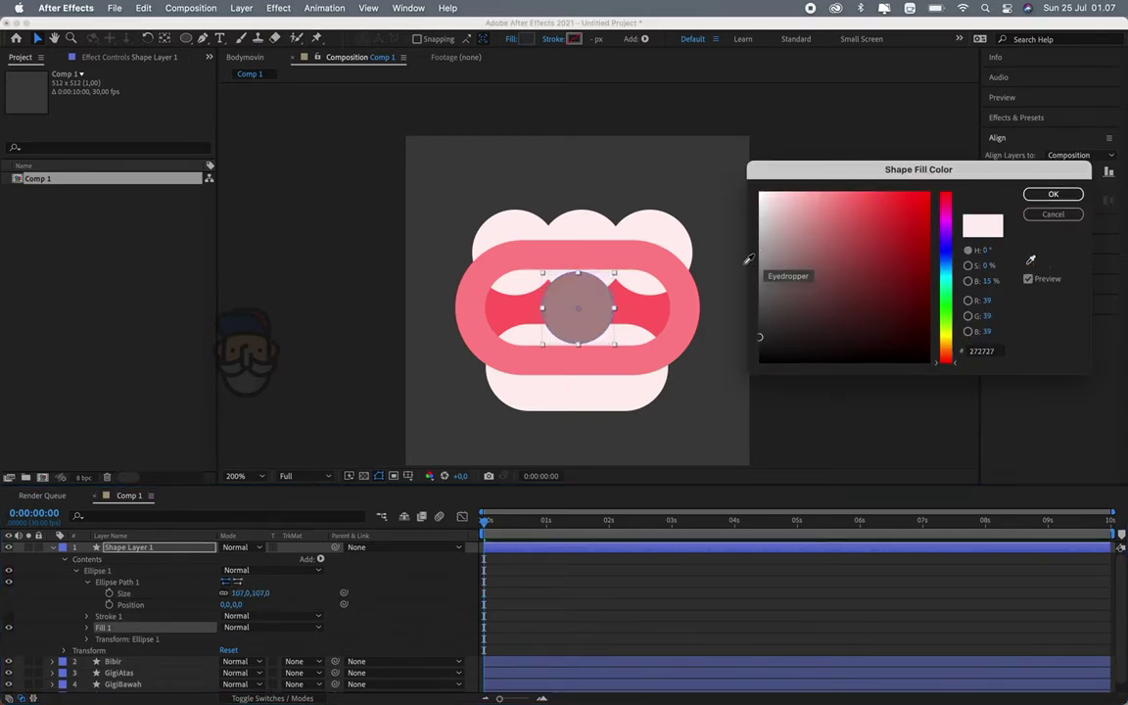
click(636, 311)
click(884, 225)
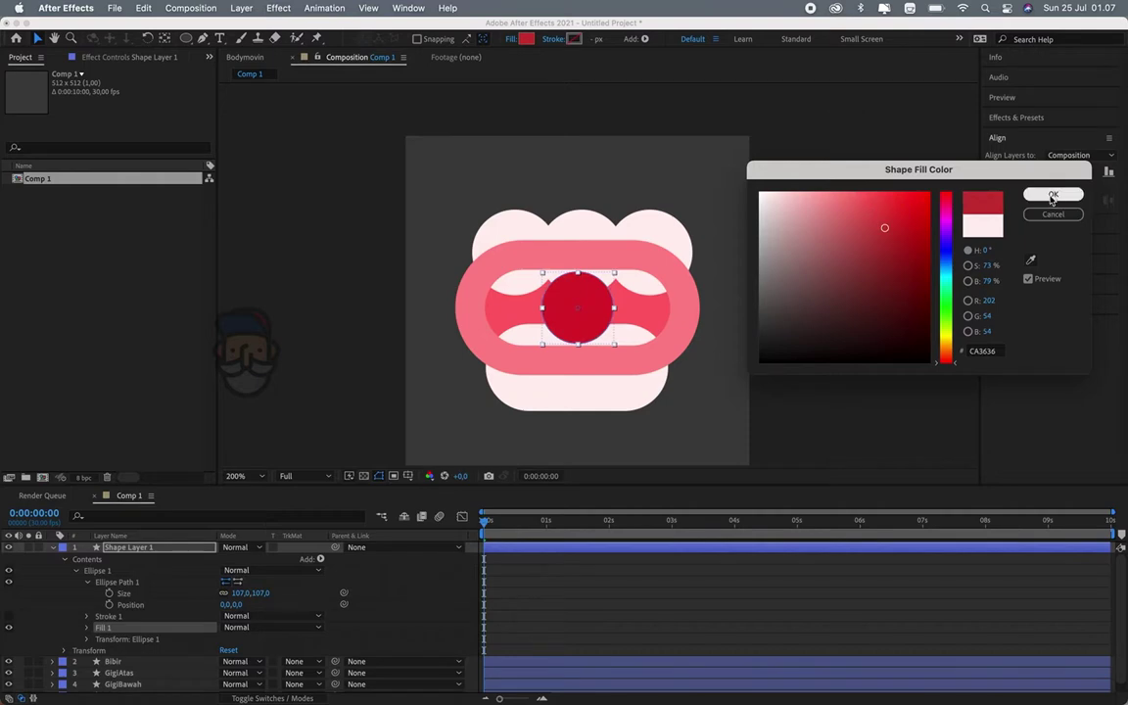
click(1052, 194)
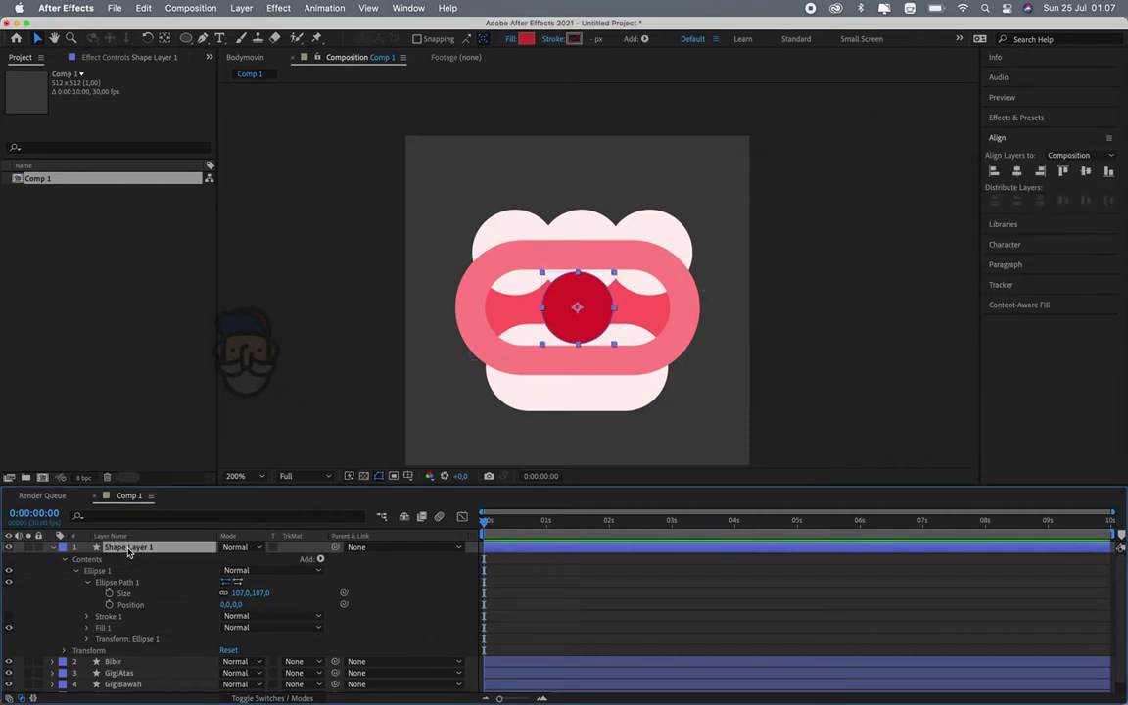
Rename the layer Tenggorokan, place it below GigiBawah, and lower it inside the mouth
key(Return)
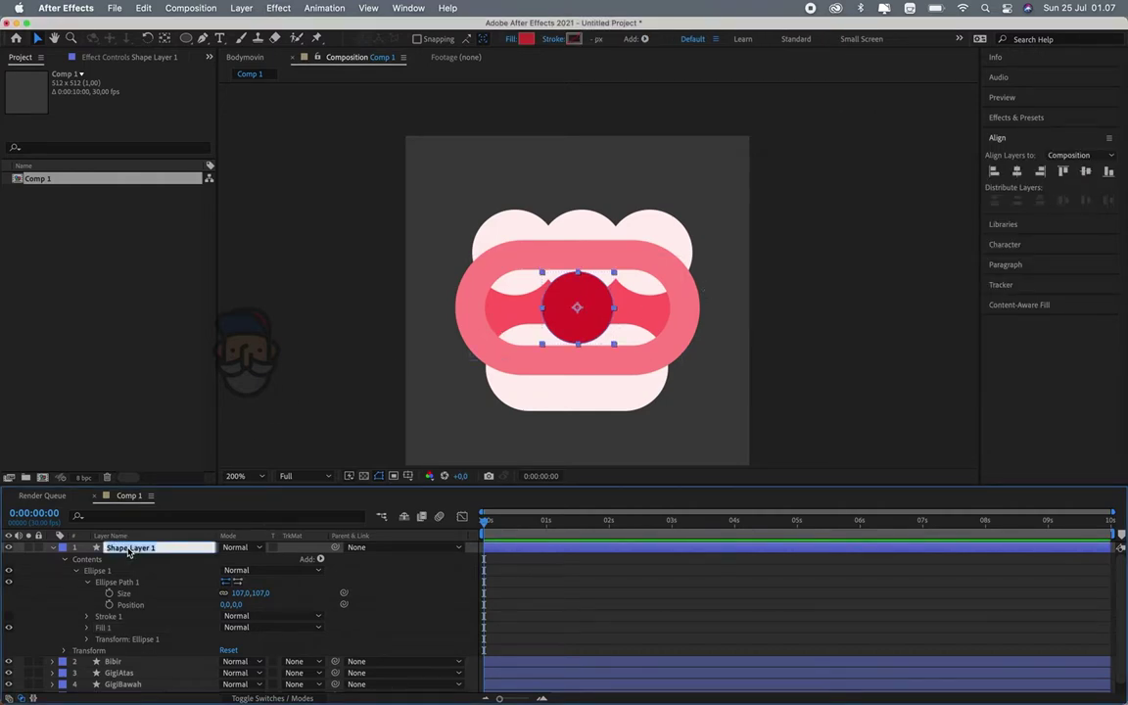
text(Tenggoroka)
text(n)
key(Return)
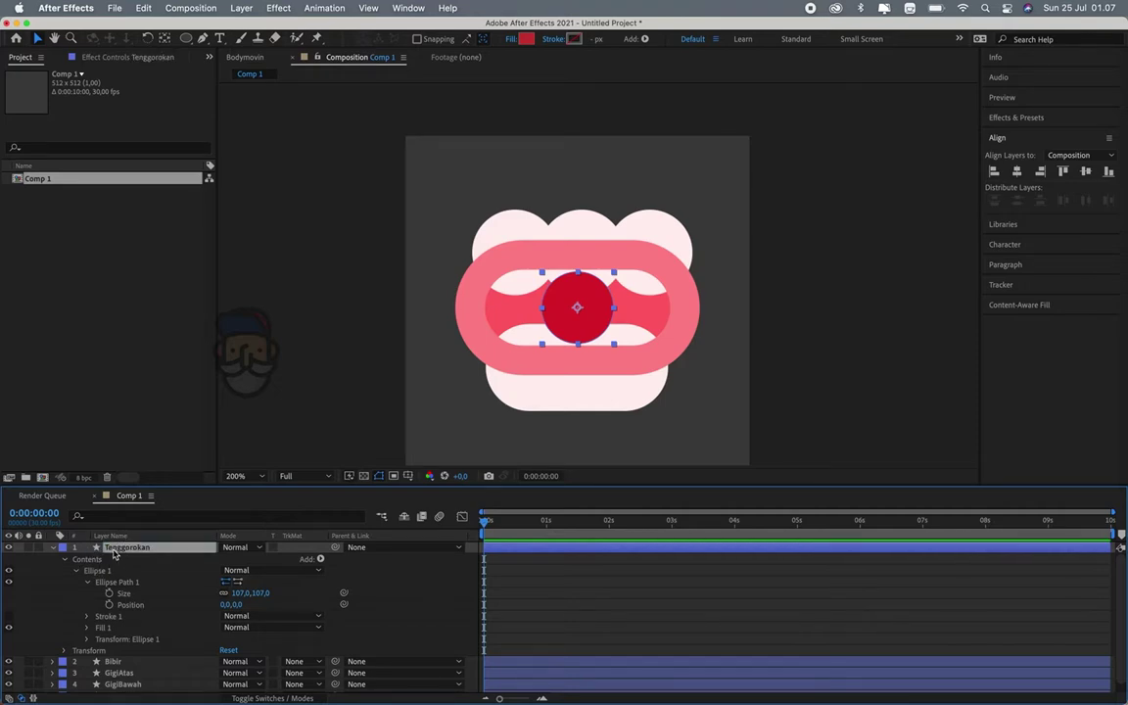
drag(114, 554, 144, 684)
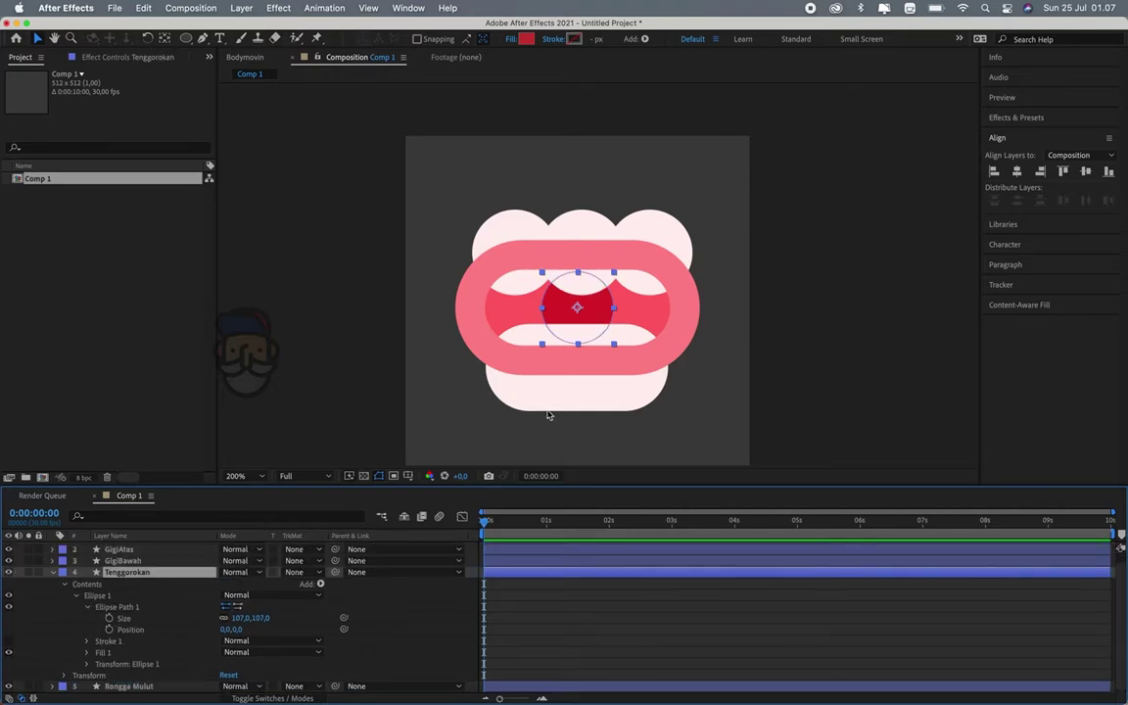
drag(574, 322, 574, 344)
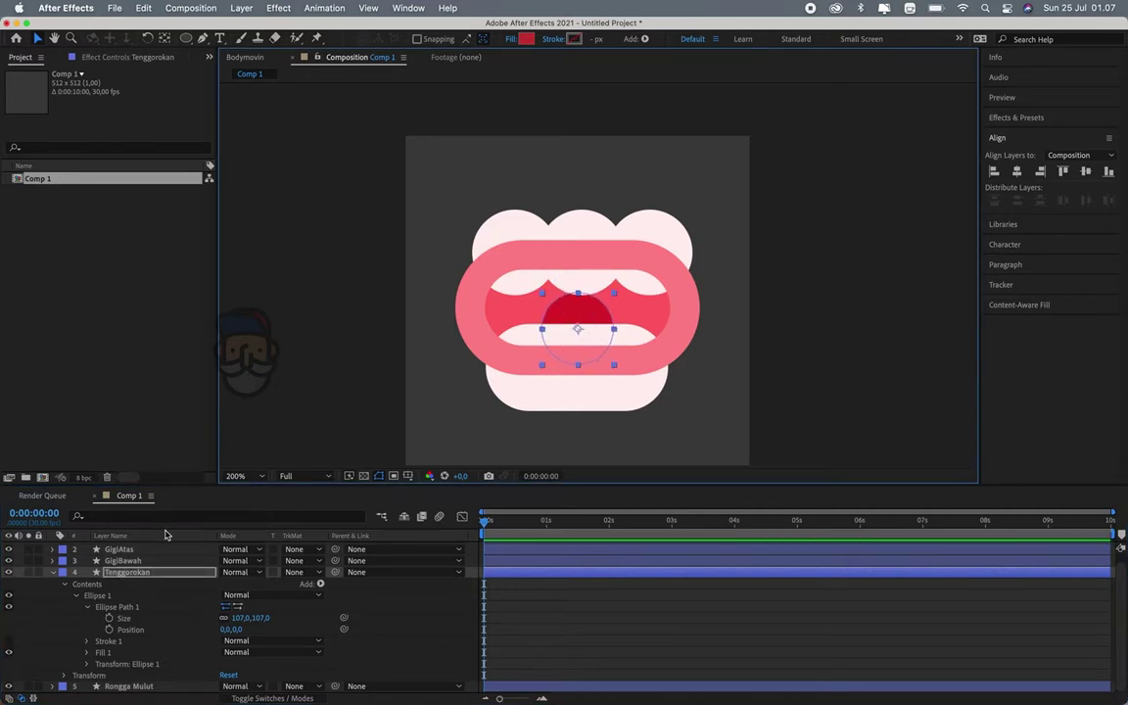
click(88, 607)
Duplicate Ellipse 1 inside Tenggorokan and name the copy Amandel
click(76, 605)
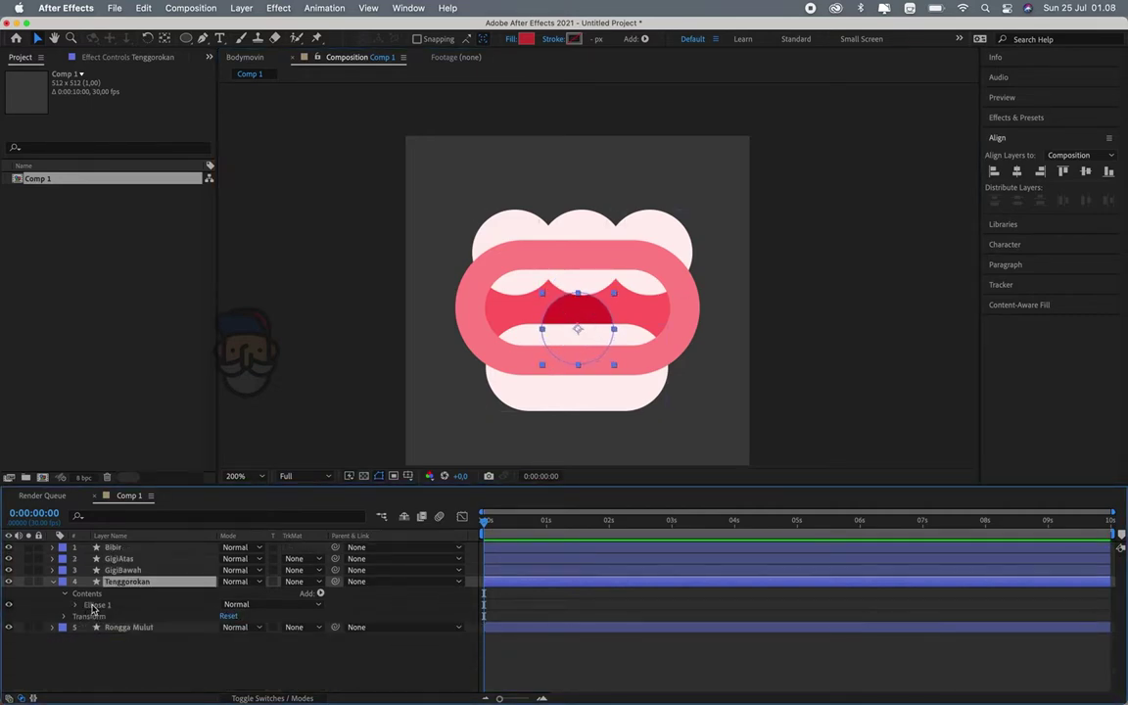
click(96, 605)
key(super+d)
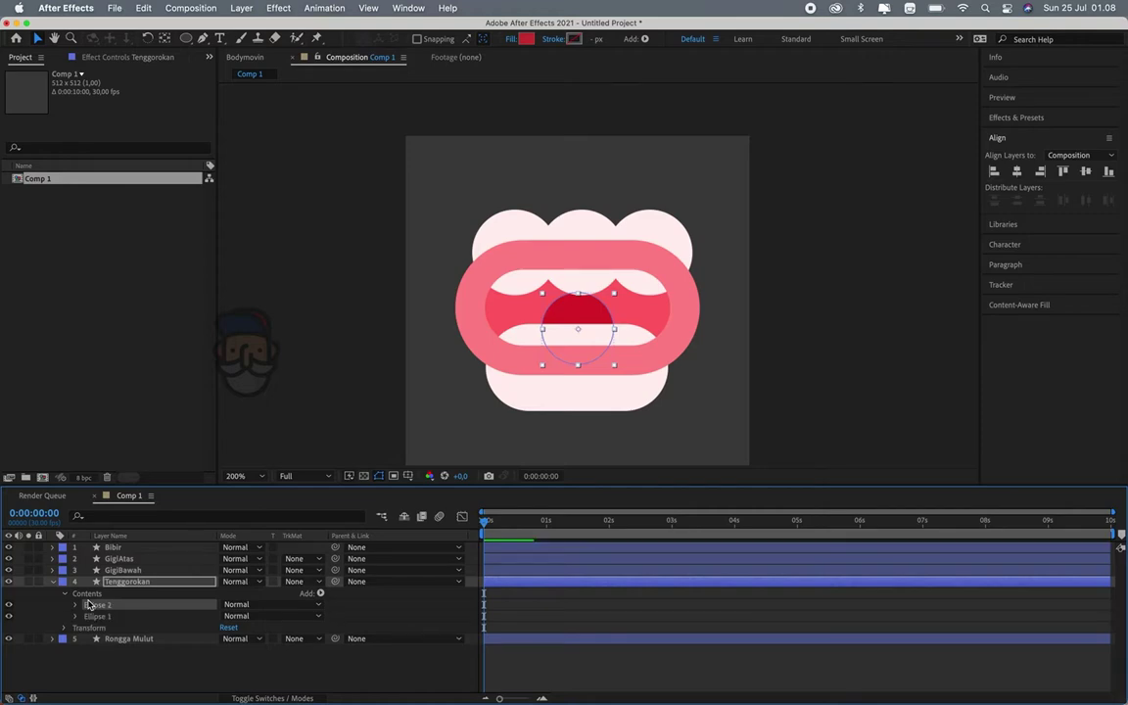
key(Return)
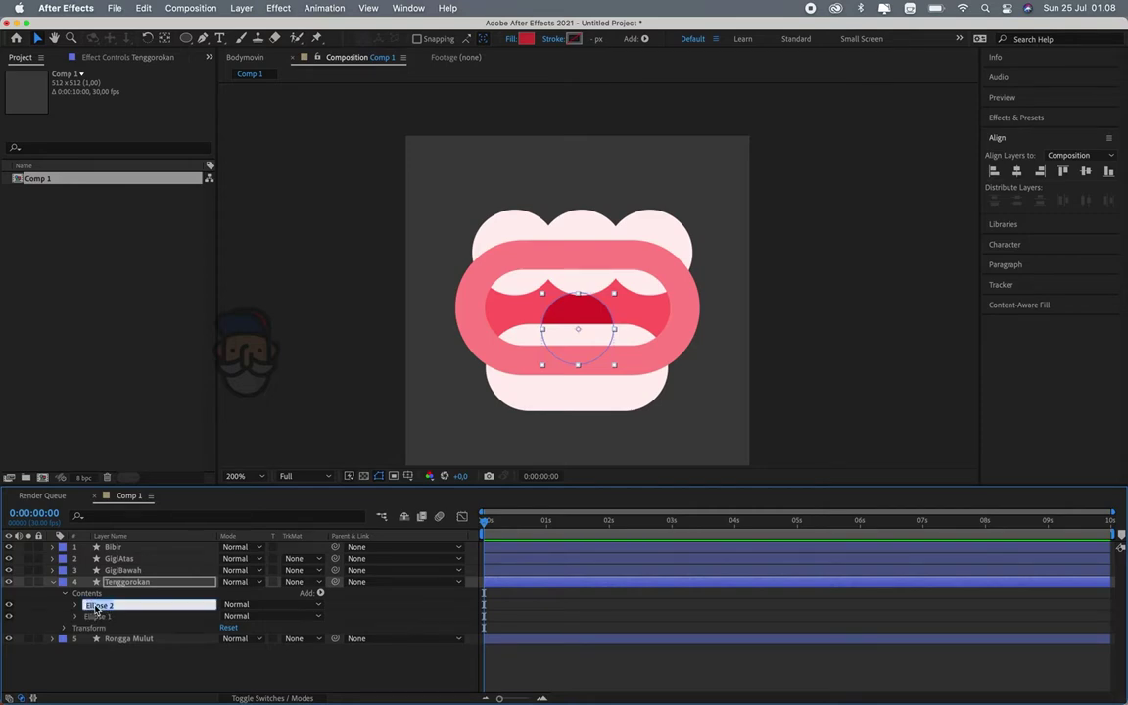
text(Amandel)
key(Return)
Set Amandel's circle size to 44 px and position to 0,-34
click(76, 605)
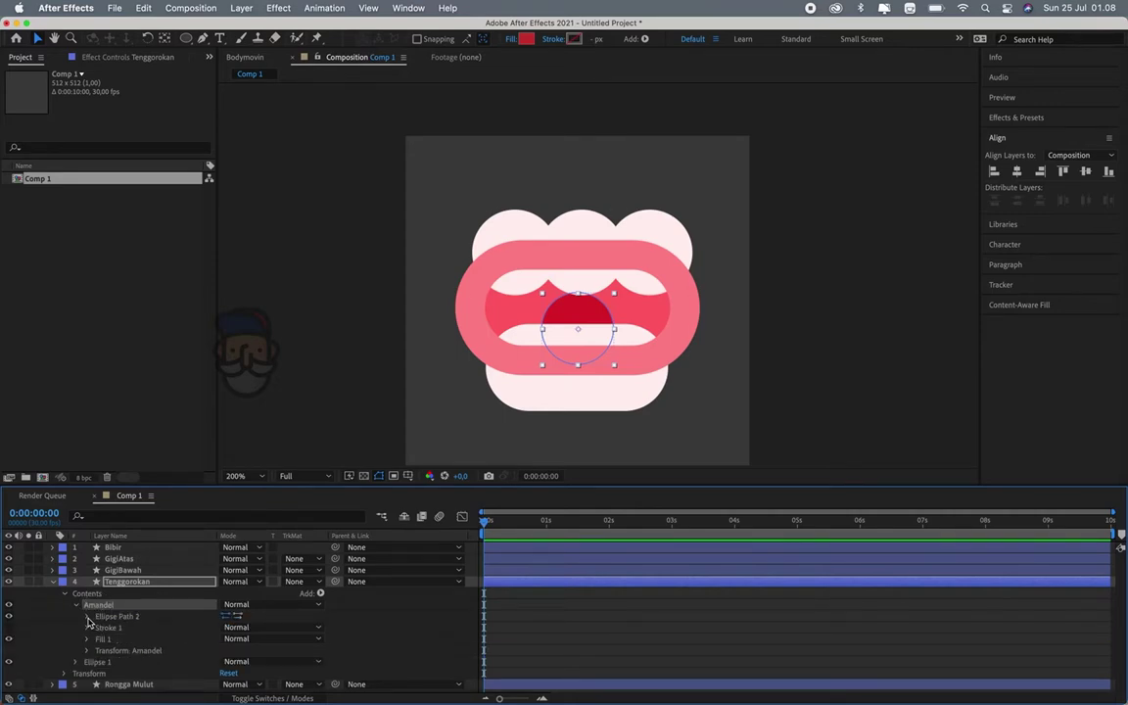
click(87, 616)
drag(256, 626, 204, 638)
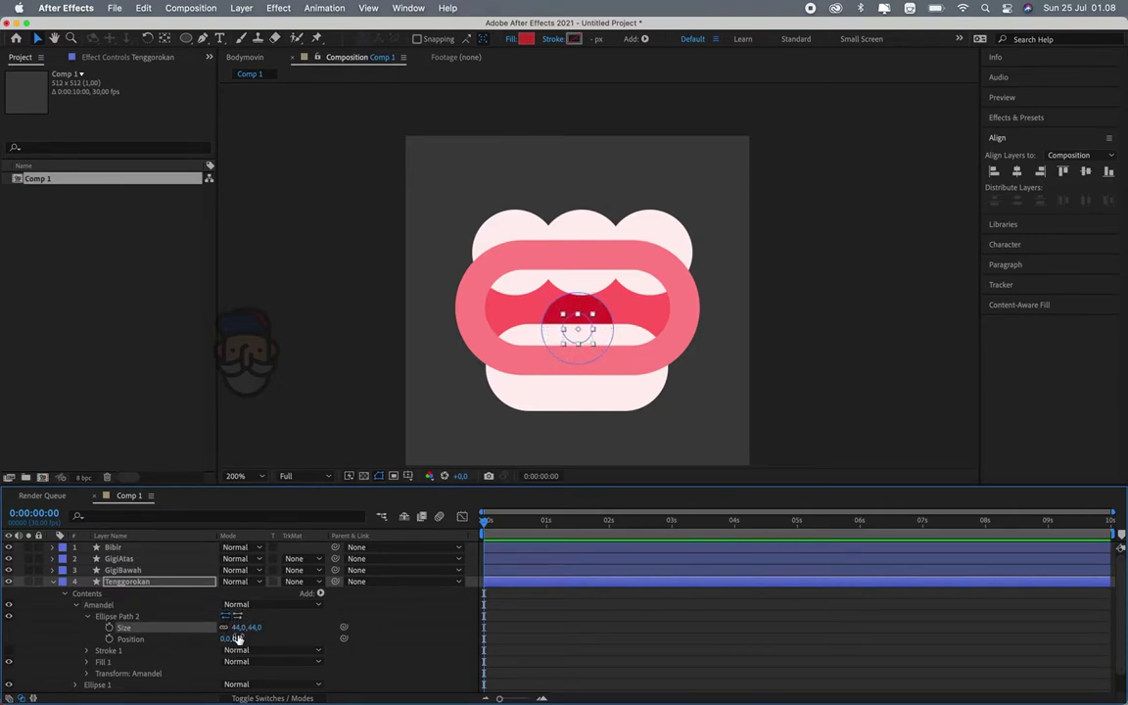
drag(237, 638, 216, 638)
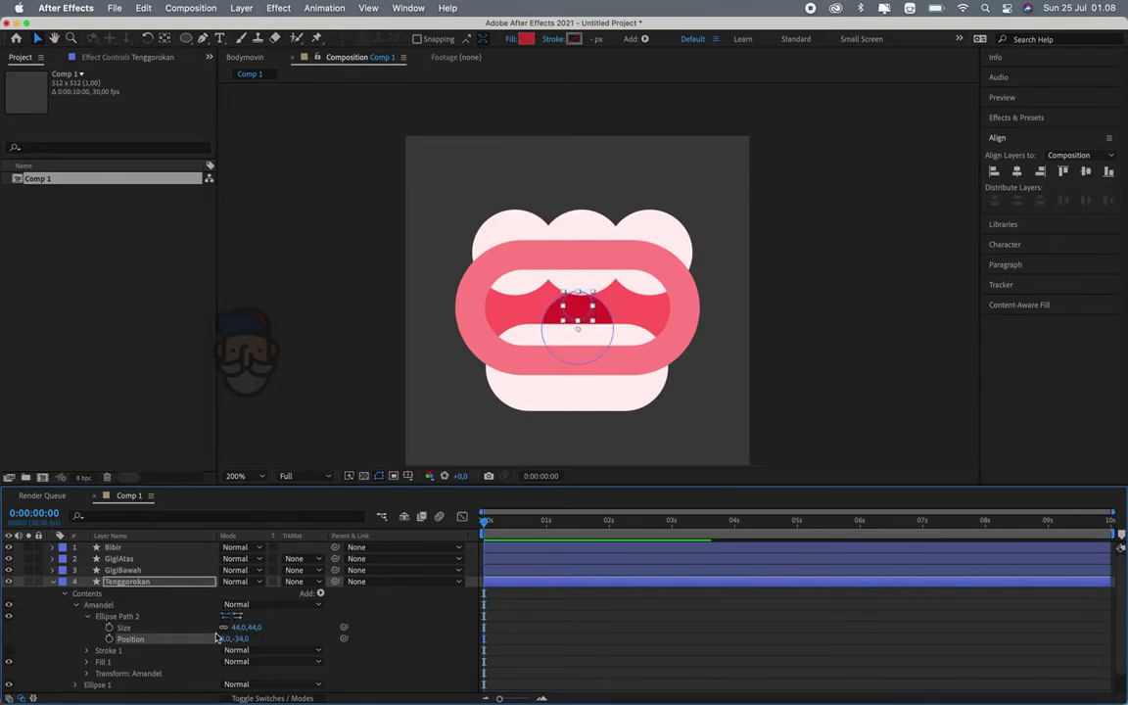
Fill Amandel with the pink sampled from the mouth
click(100, 604)
click(526, 39)
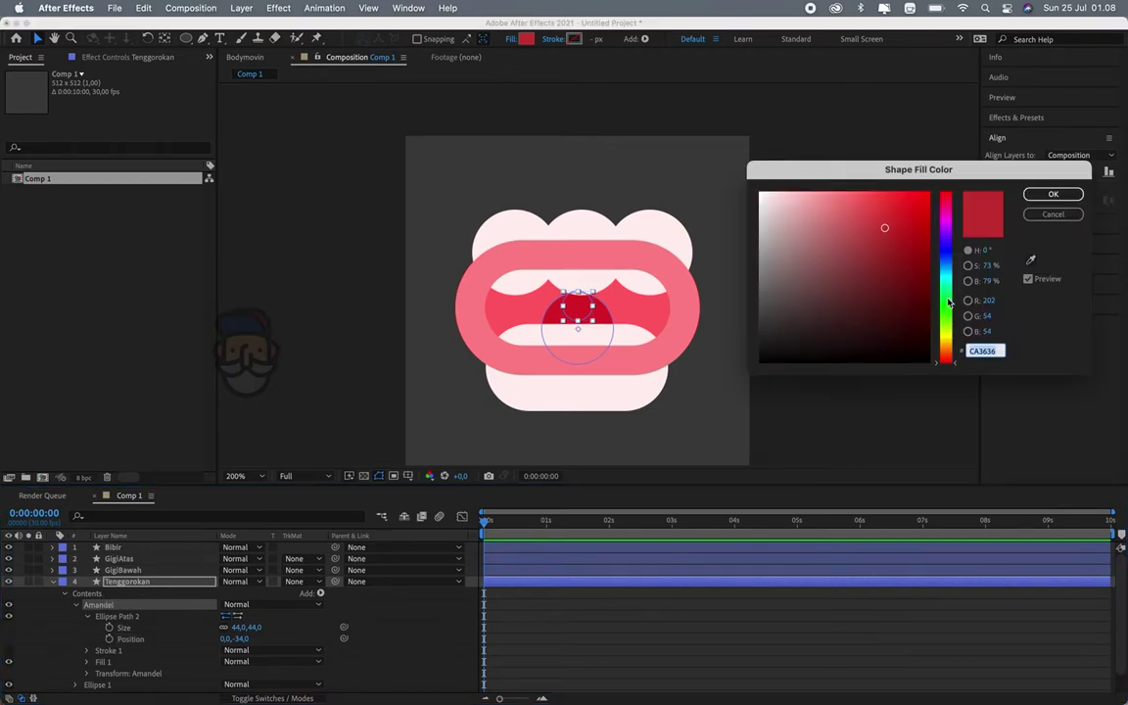
click(1030, 259)
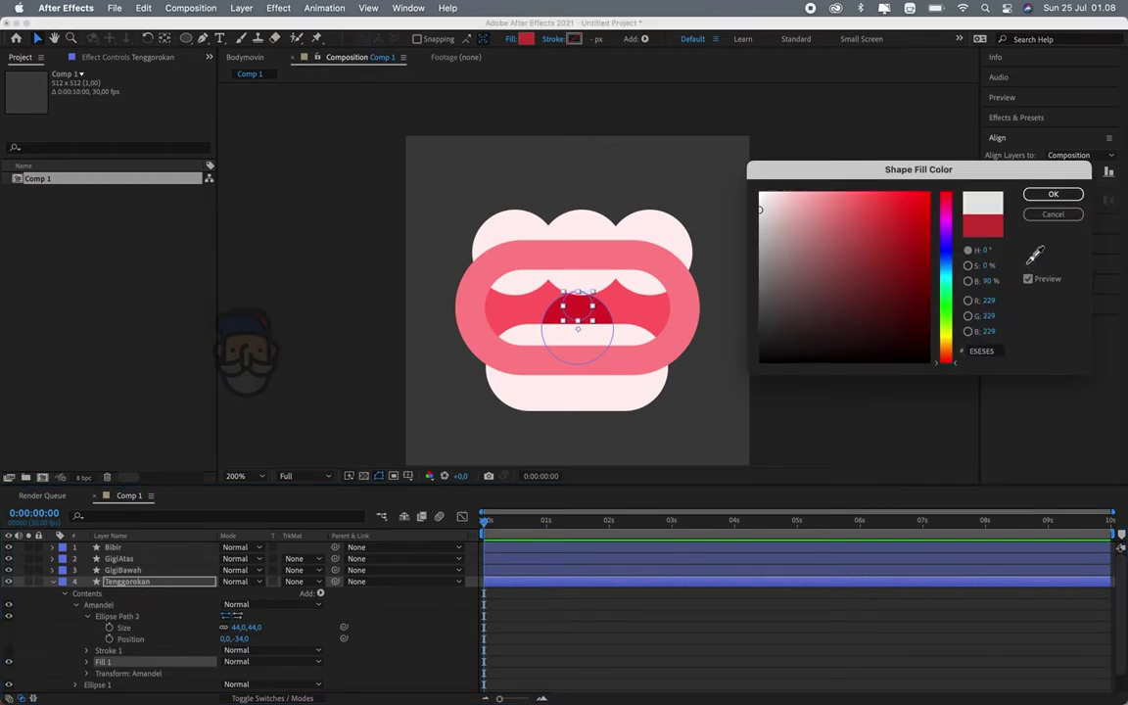
click(657, 317)
click(1052, 194)
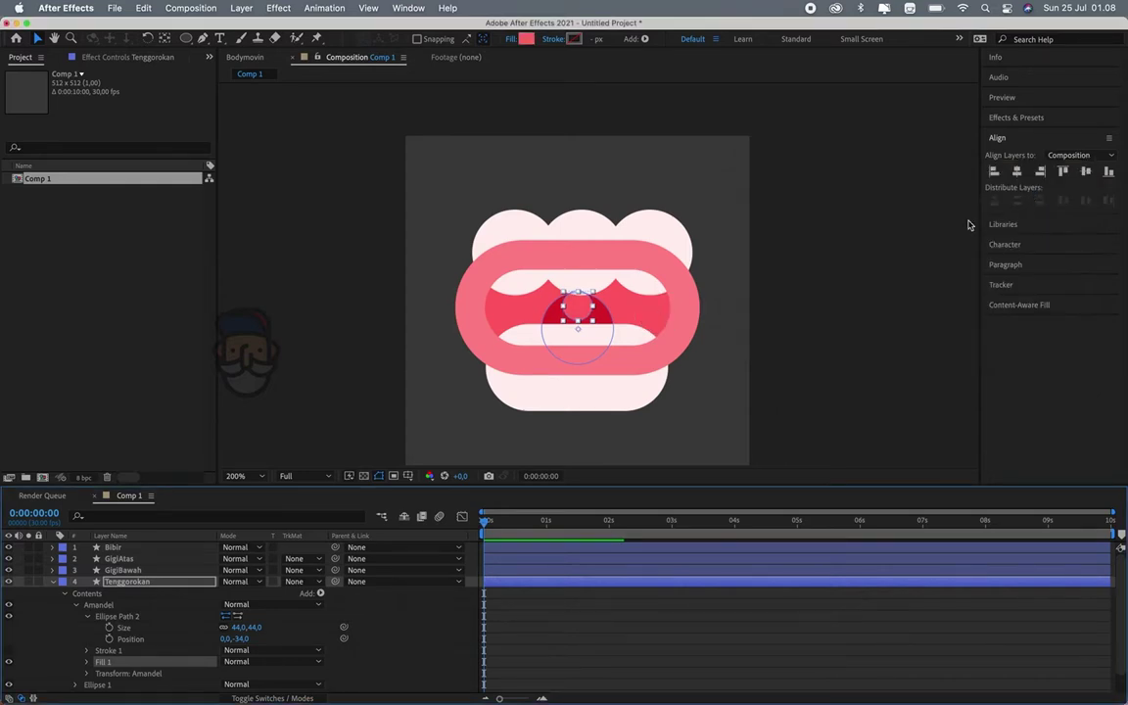
click(798, 281)
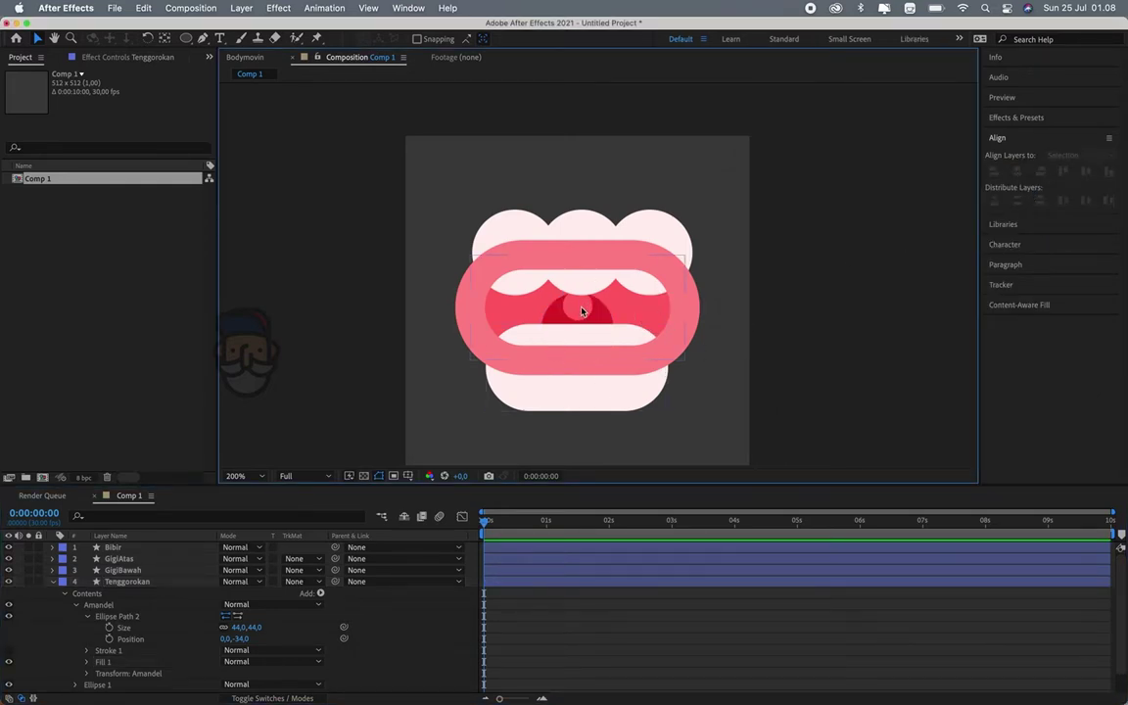
Fine-tune the vertical positions of the throat and Amandel circles, then collapse Tenggorokan
click(131, 584)
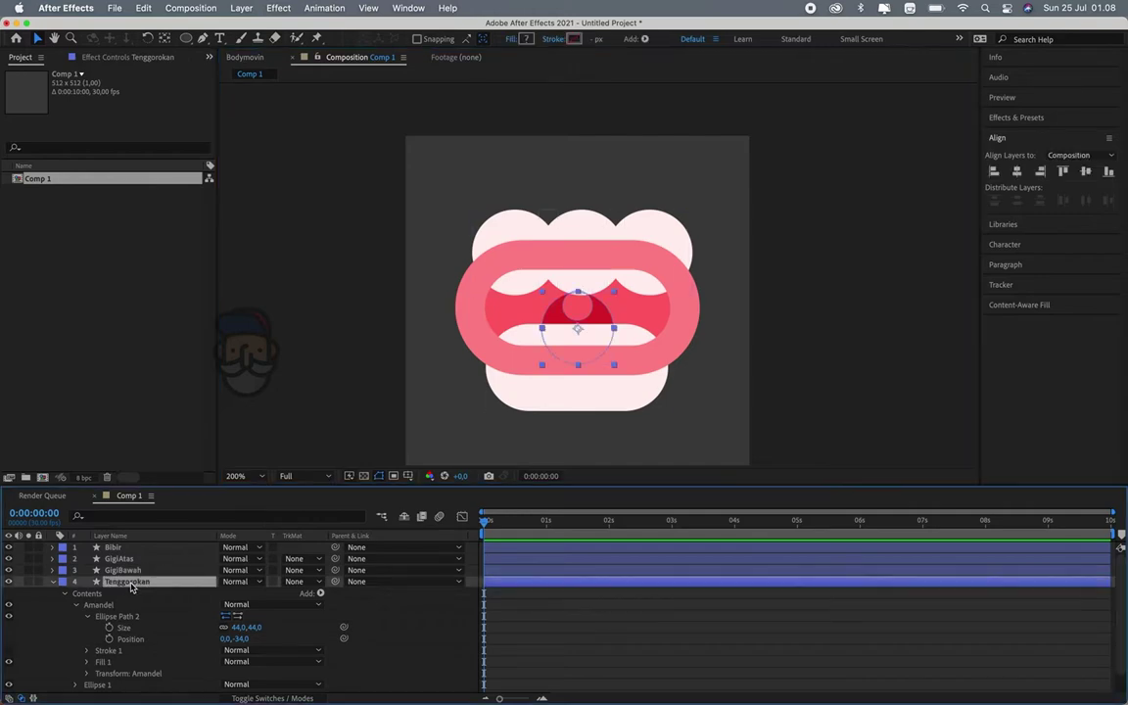
drag(577, 322, 578, 332)
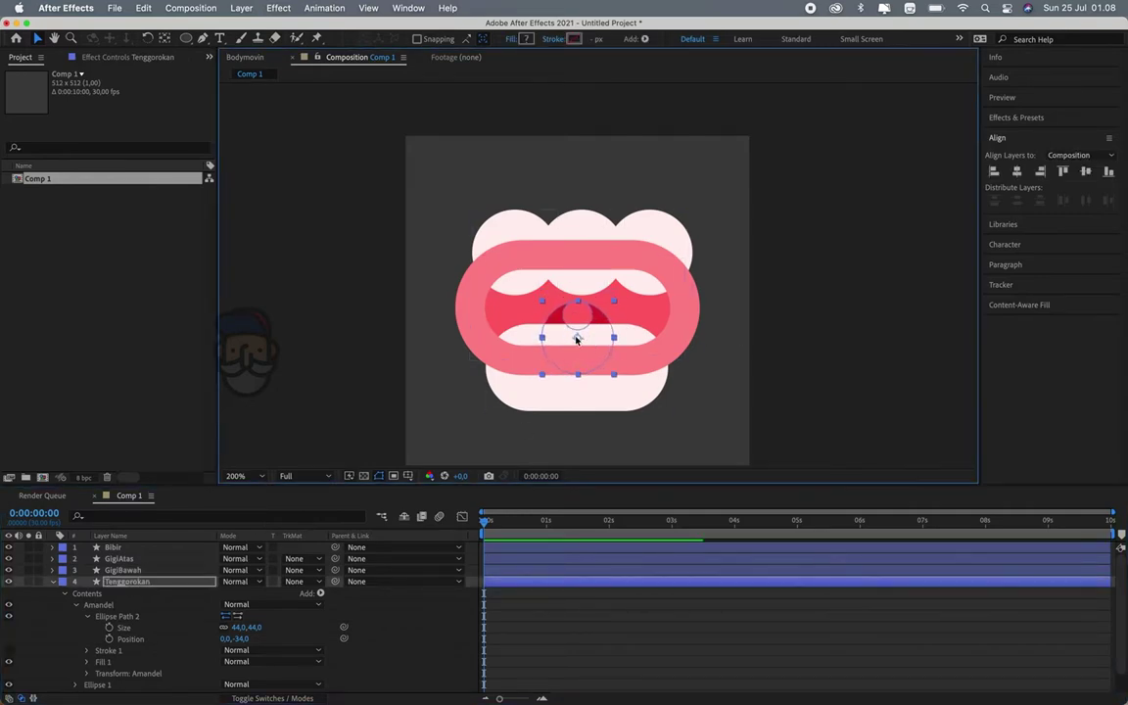
click(789, 271)
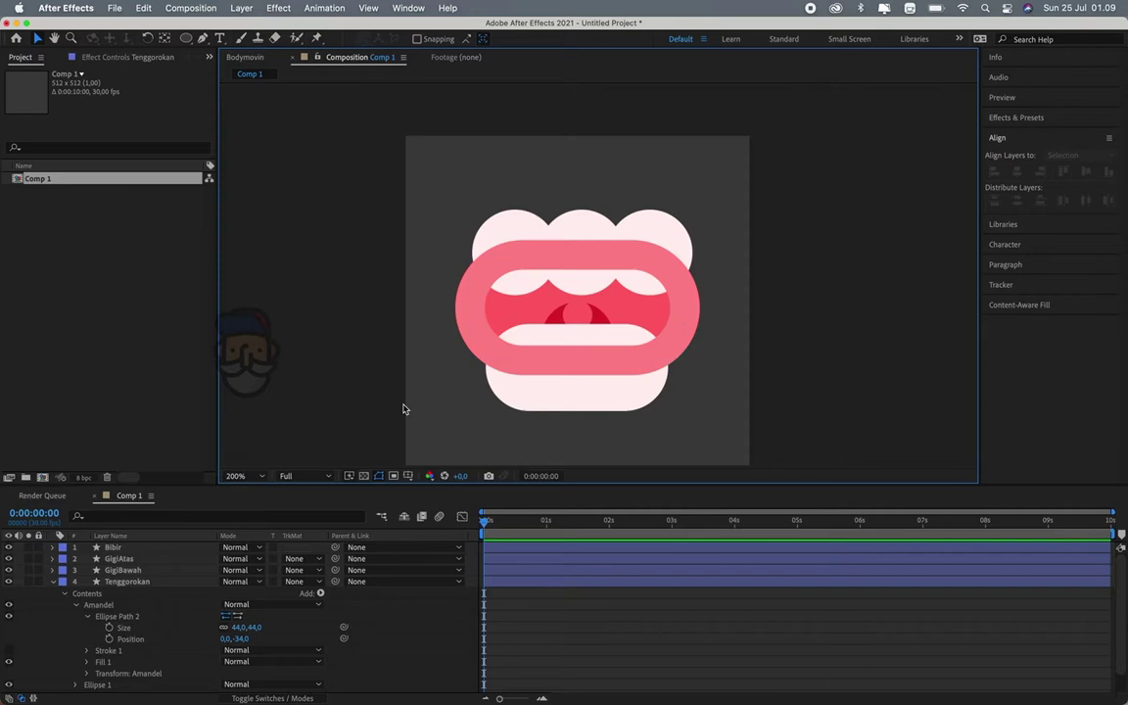
click(98, 604)
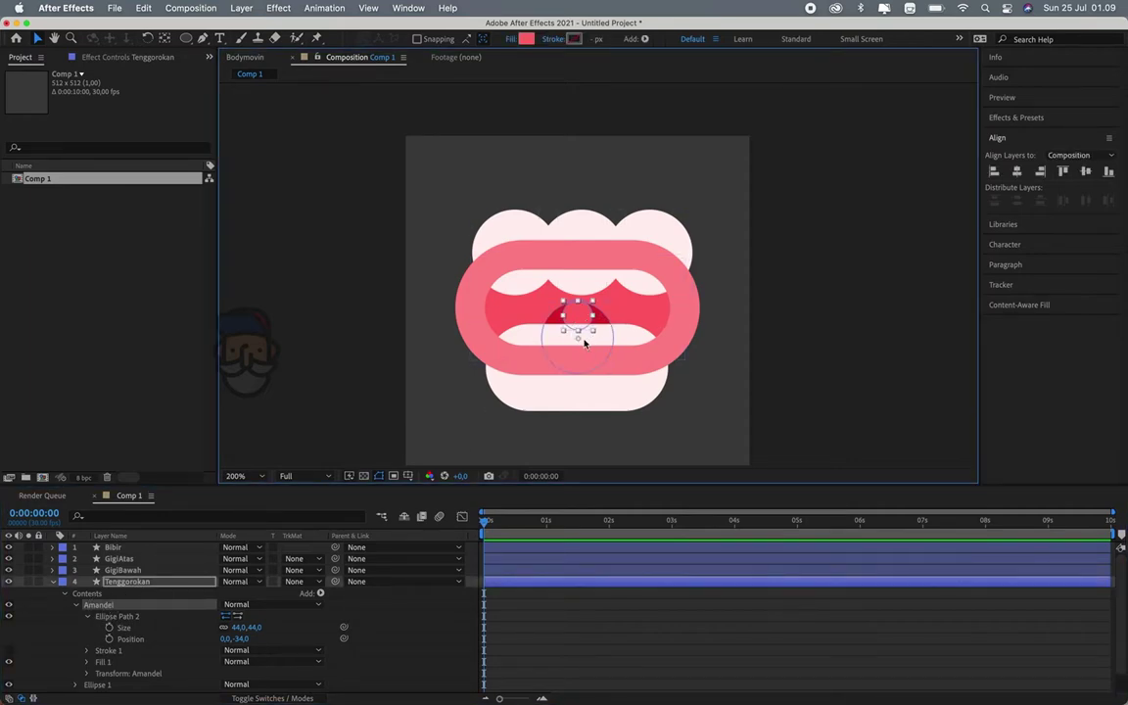
drag(578, 333, 577, 325)
click(115, 584)
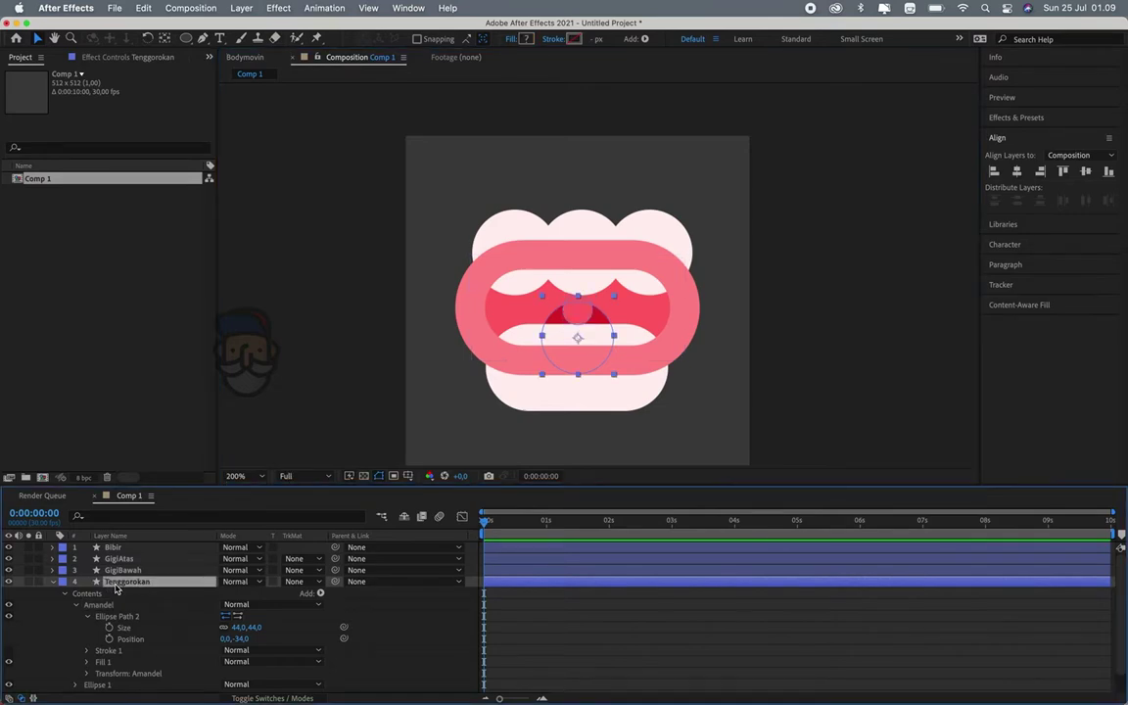
drag(577, 349, 577, 327)
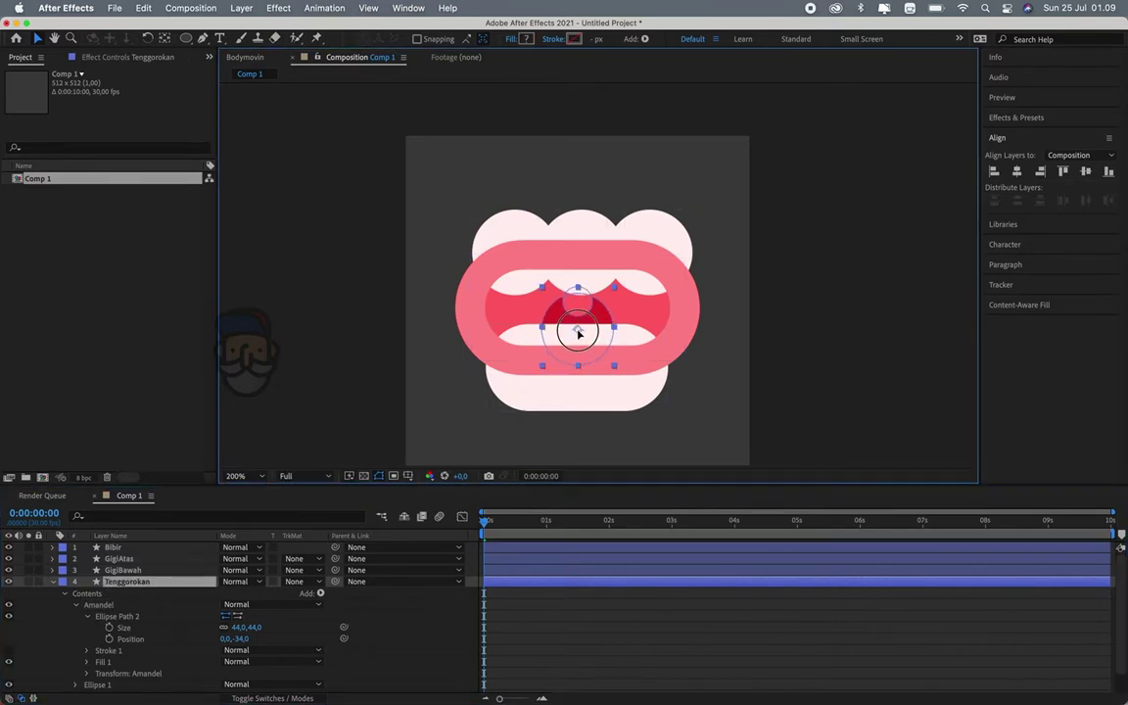
click(819, 325)
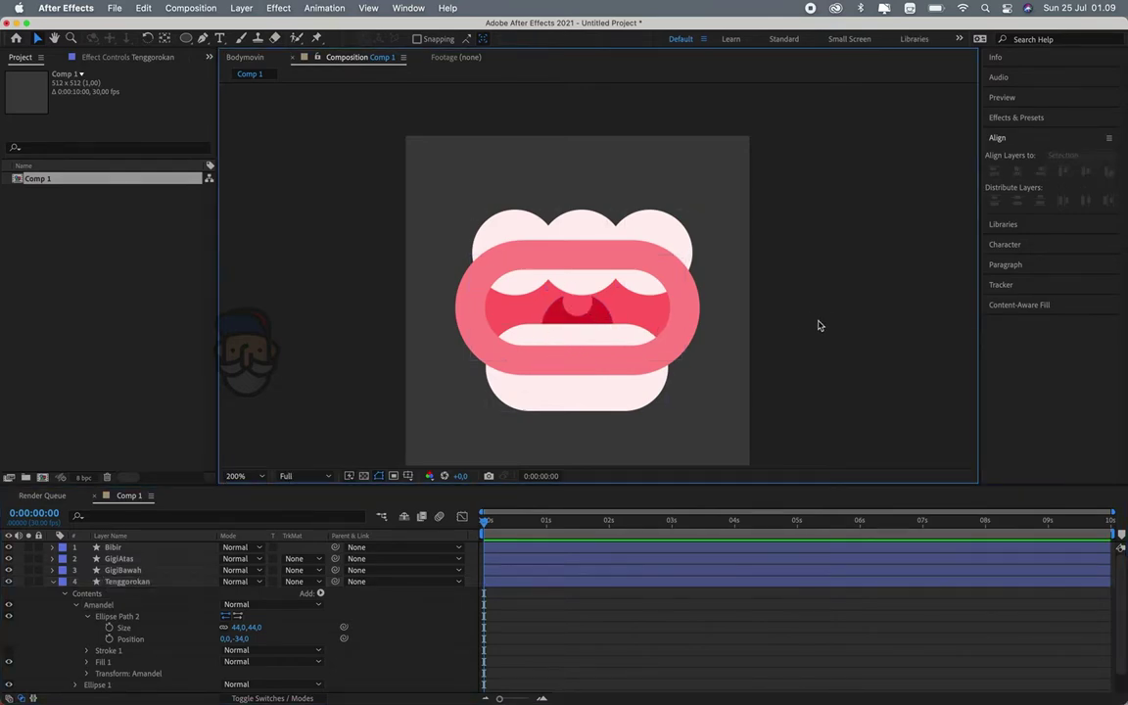
click(590, 392)
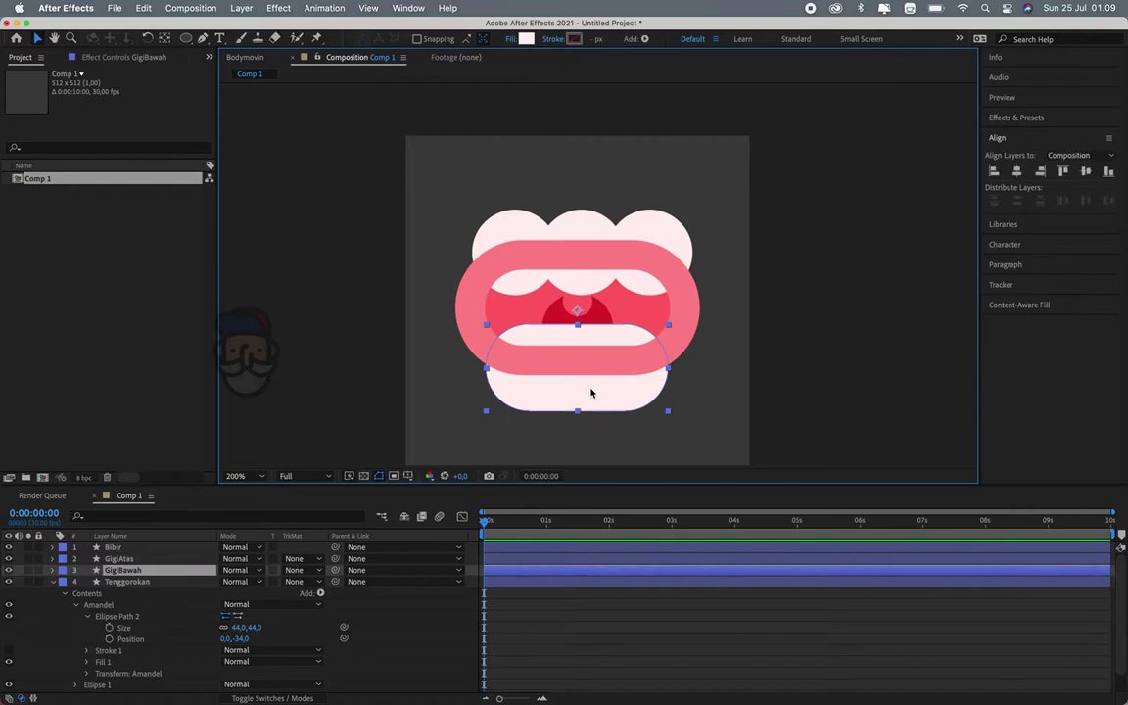
click(737, 360)
click(54, 582)
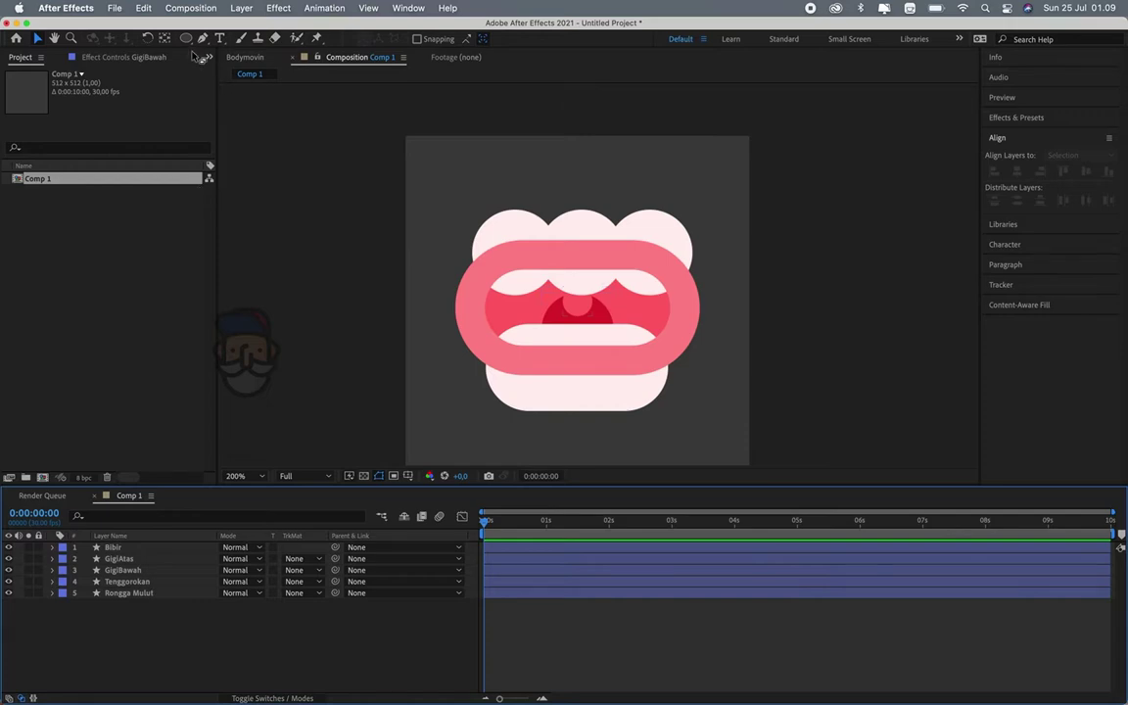
Draw a deep red rectangle over the mouth centre and round its corners to 82 for a pill shape
drag(186, 38, 216, 39)
drag(536, 304, 615, 441)
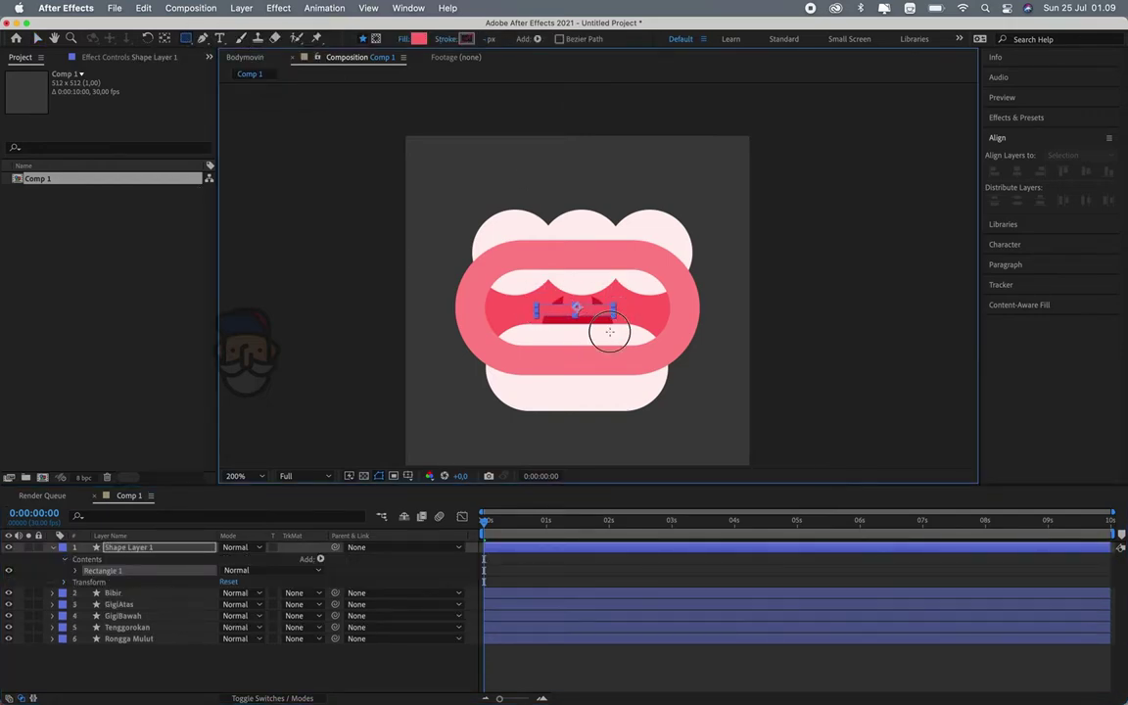
click(418, 39)
click(875, 199)
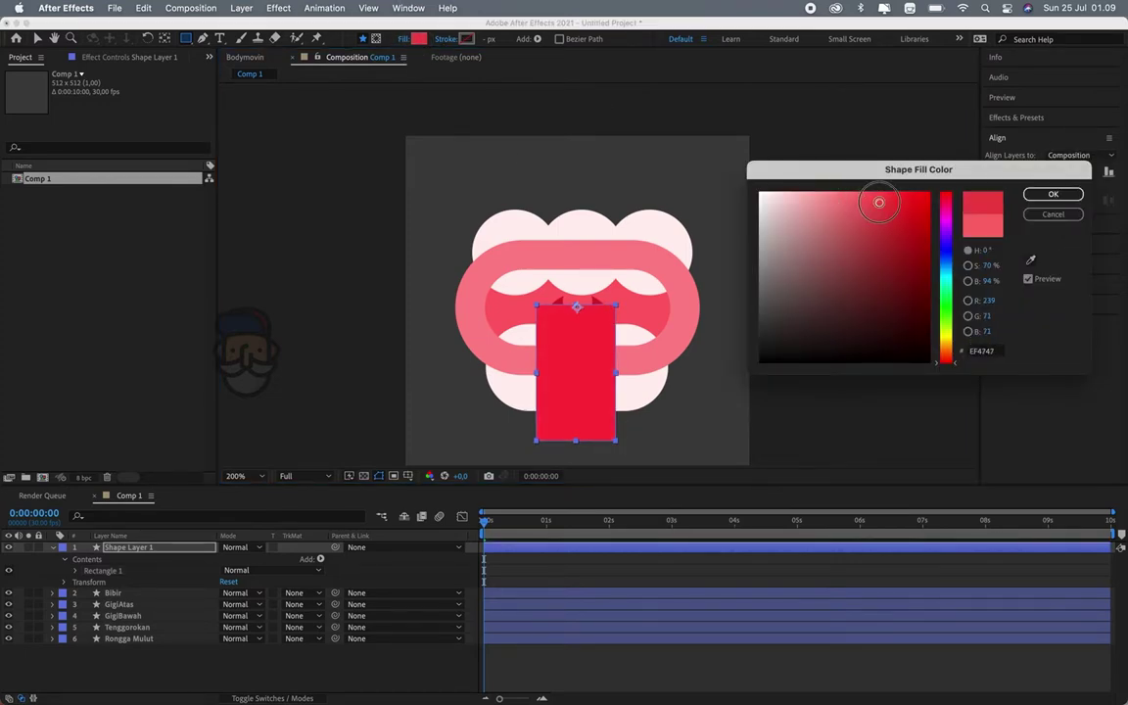
drag(878, 202, 894, 201)
key(Return)
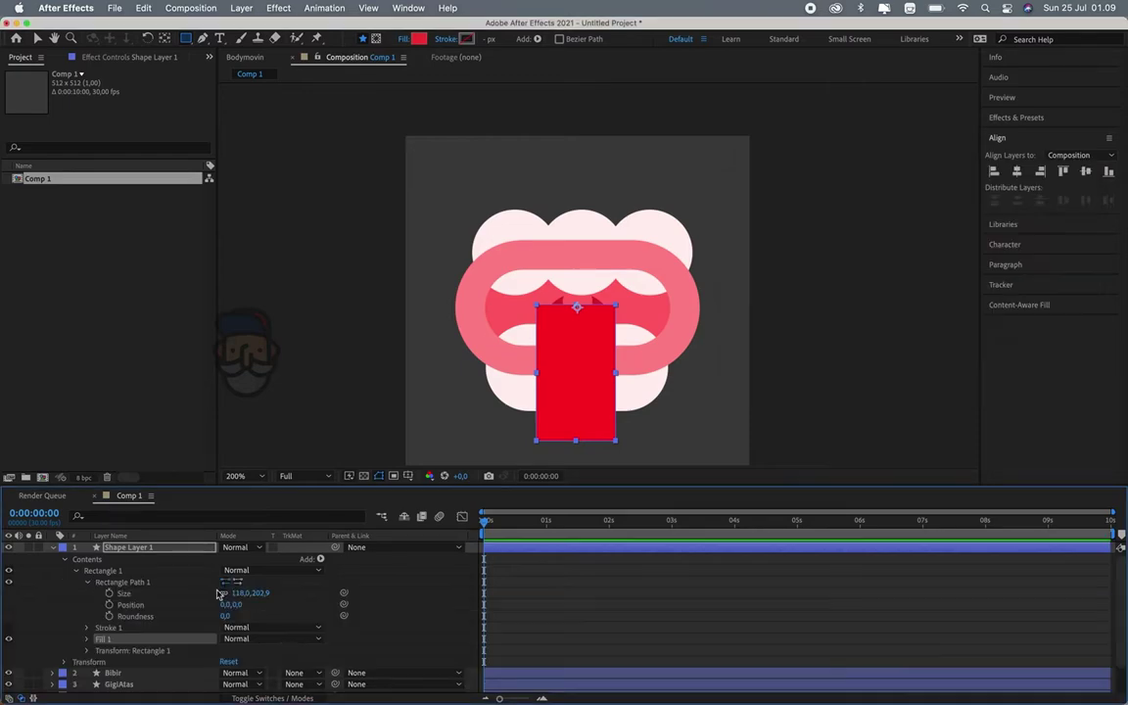
mouse_move(226, 617)
mouse_down()
mouse_move(282, 611)
mouse_move(260, 597)
mouse_up()
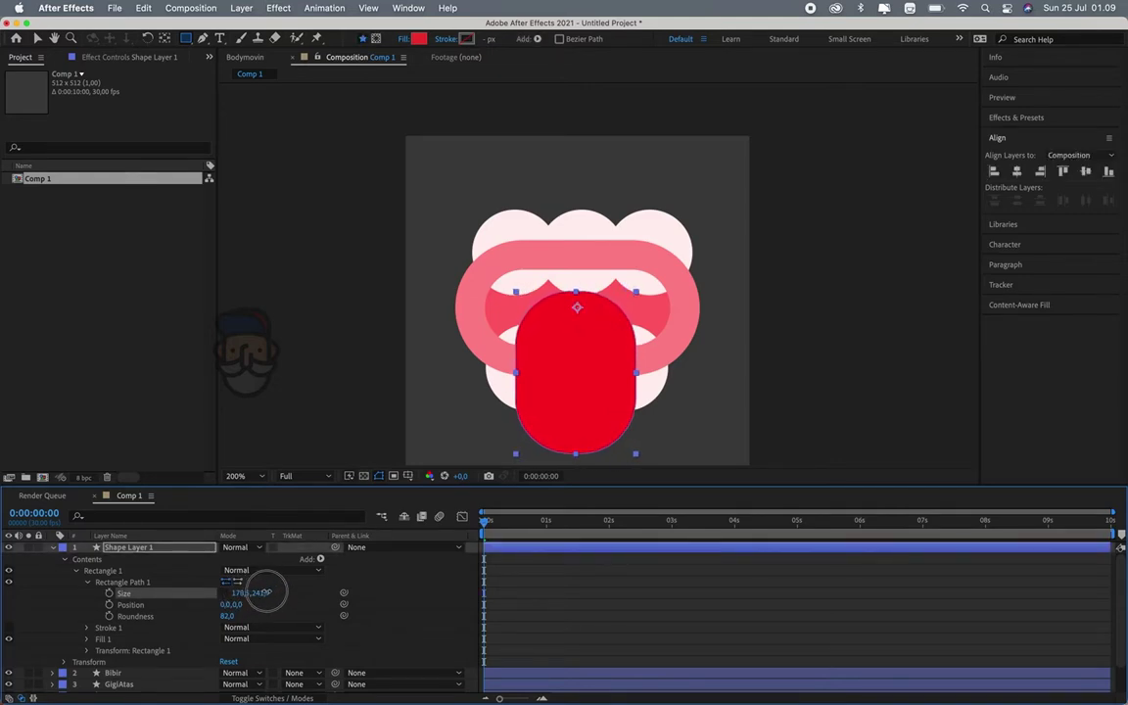
Rename the new shape layer to 'Lidah'
click(123, 547)
key(Return)
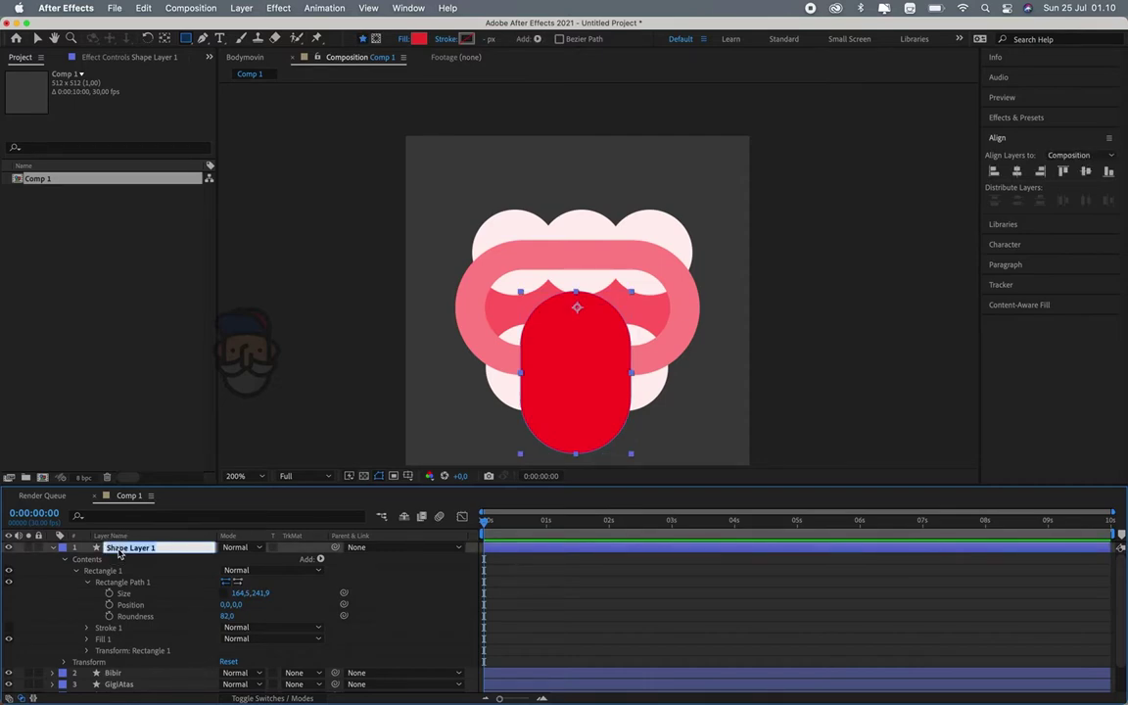
text(Lidah)
key(Return)
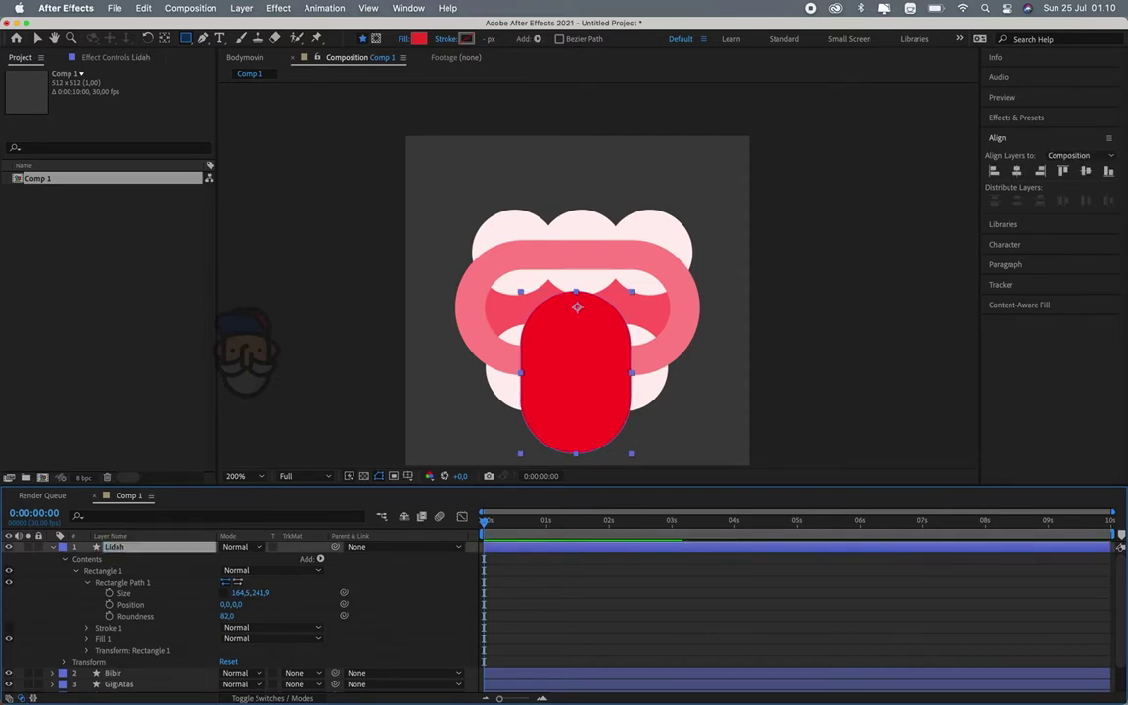
key(super+a)
Move the Lidah layer below GigiBawah in the layer stack
key(u)
click(115, 547)
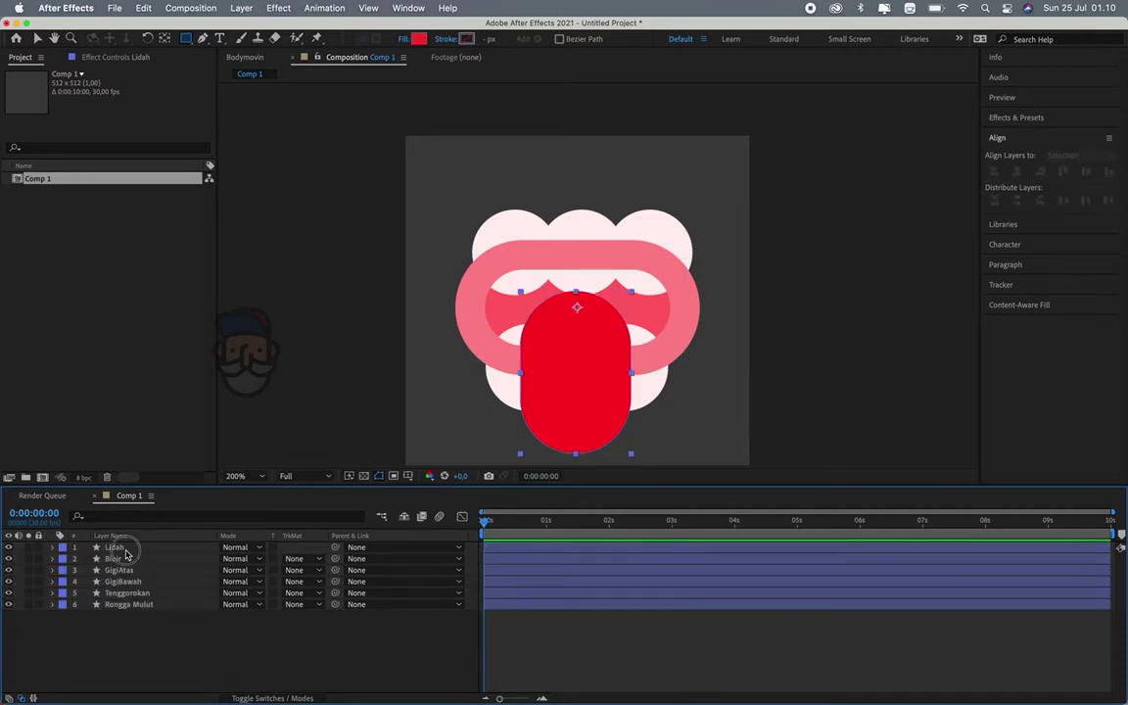
drag(116, 547, 143, 591)
click(516, 642)
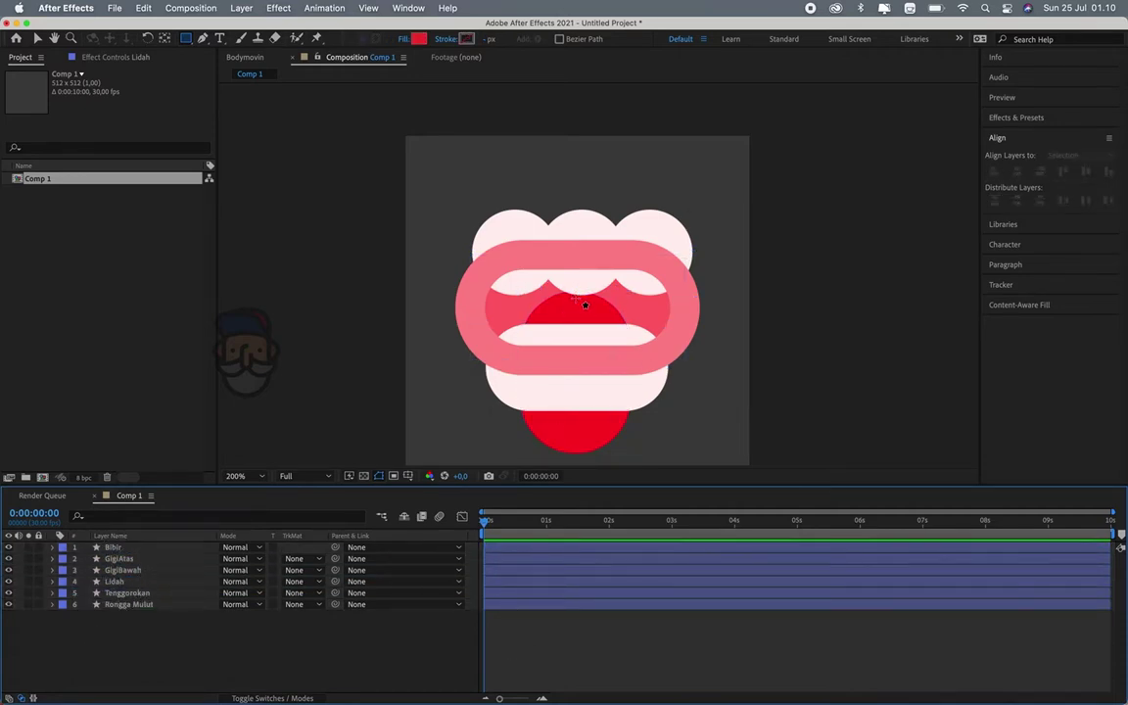
key(v)
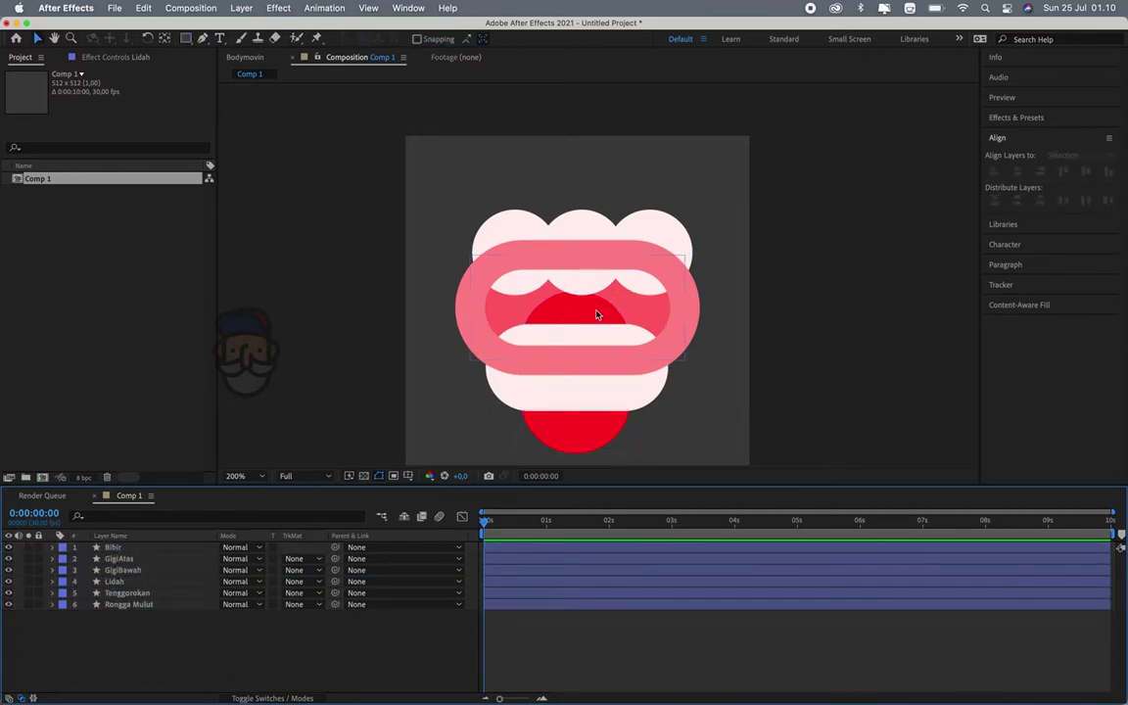
Centre the tongue horizontally in the composition using Align Horizontal Center
click(594, 313)
click(585, 438)
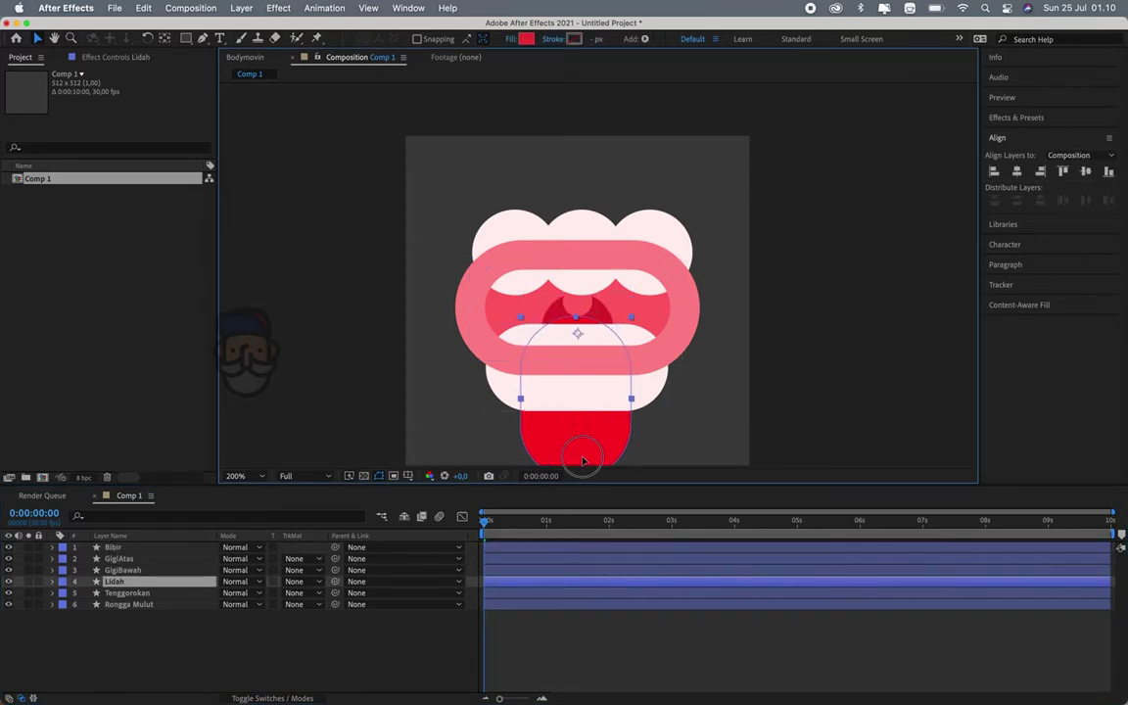
scroll(587, 446, down, 1)
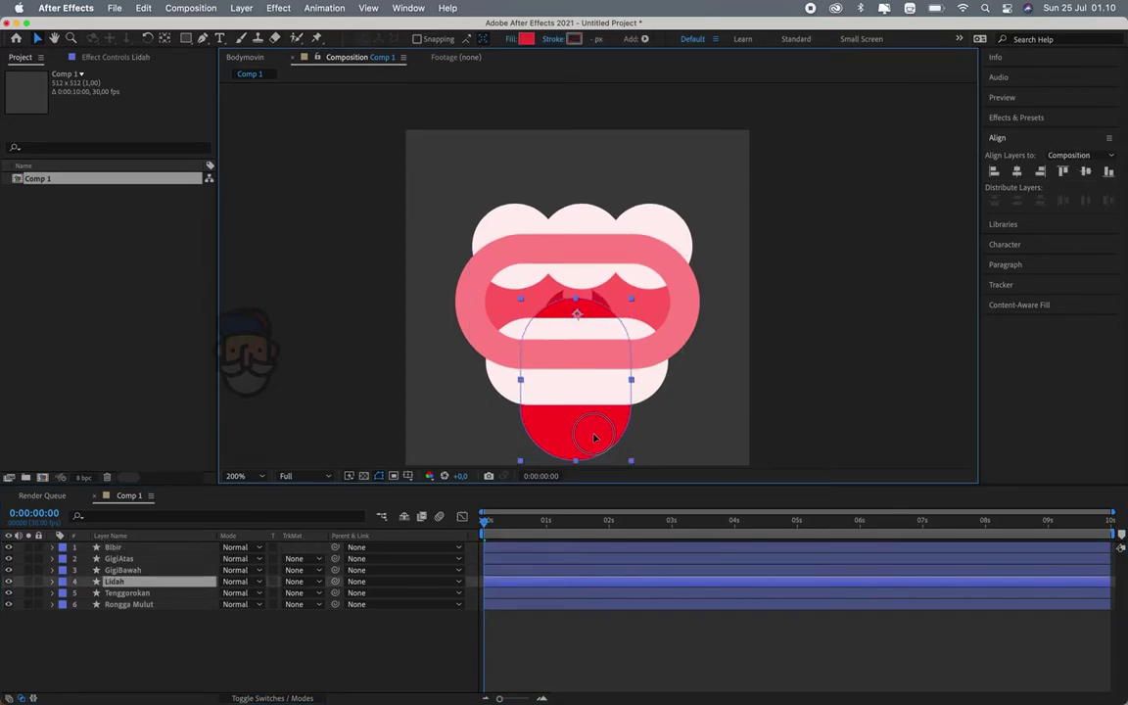
click(1017, 172)
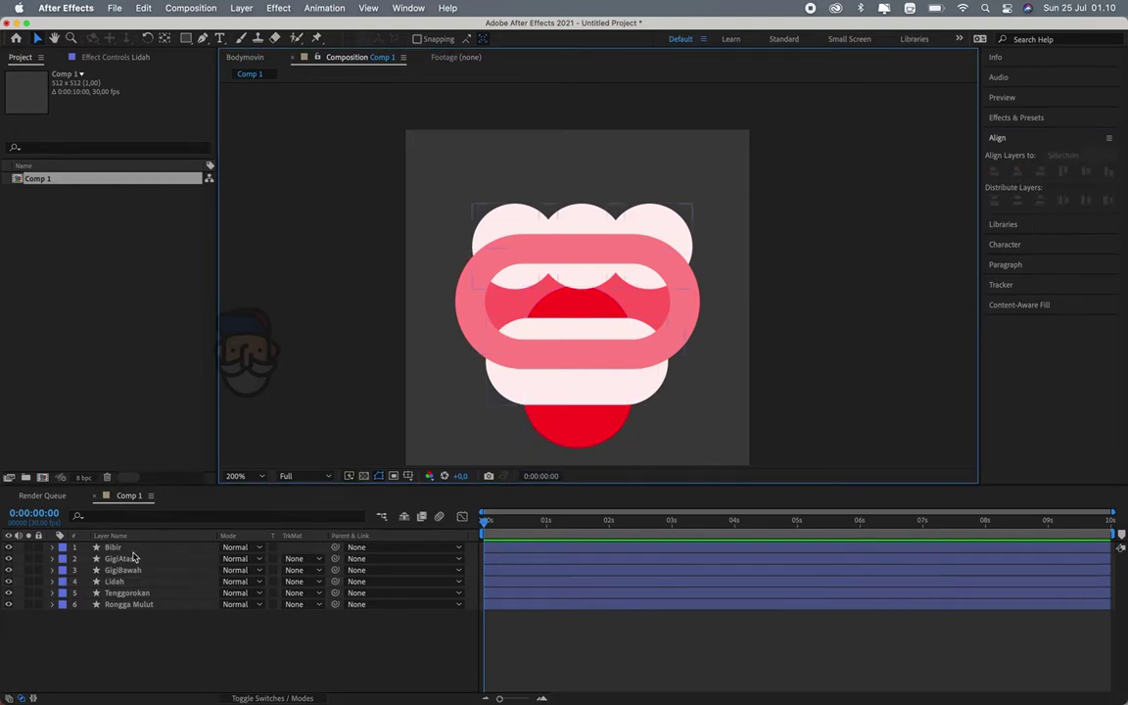
click(148, 496)
click(538, 284)
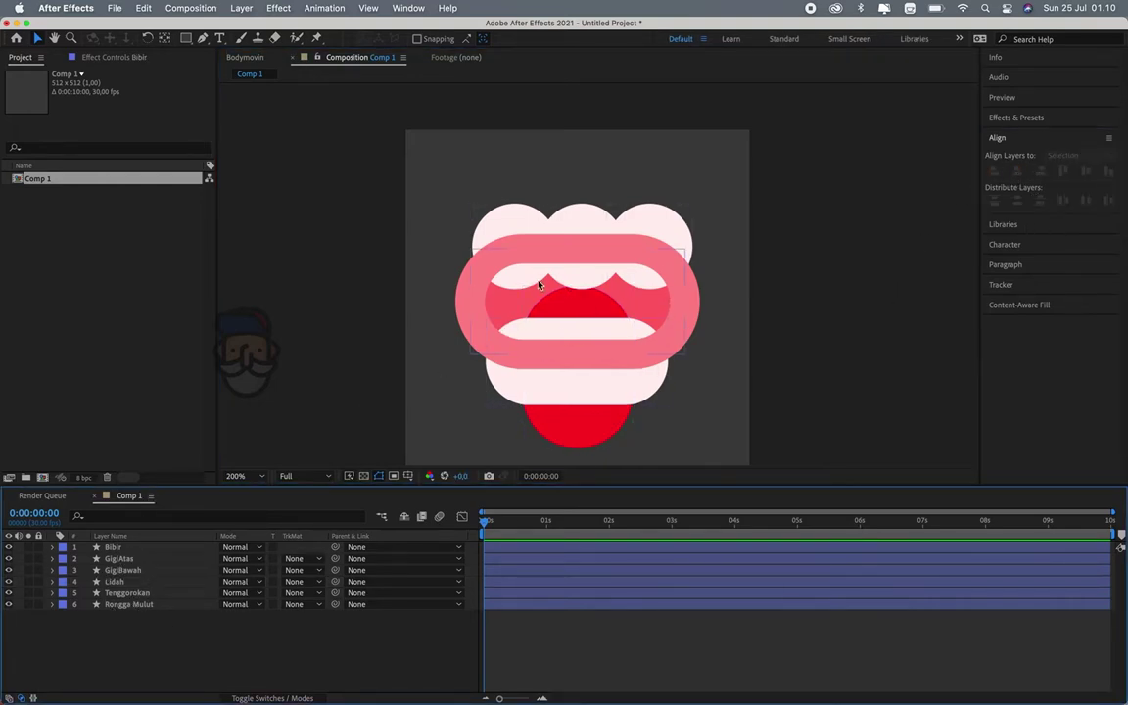
click(519, 274)
Duplicate Rongga Mulut, name the copy 'Mask', and give it an orange label
click(117, 604)
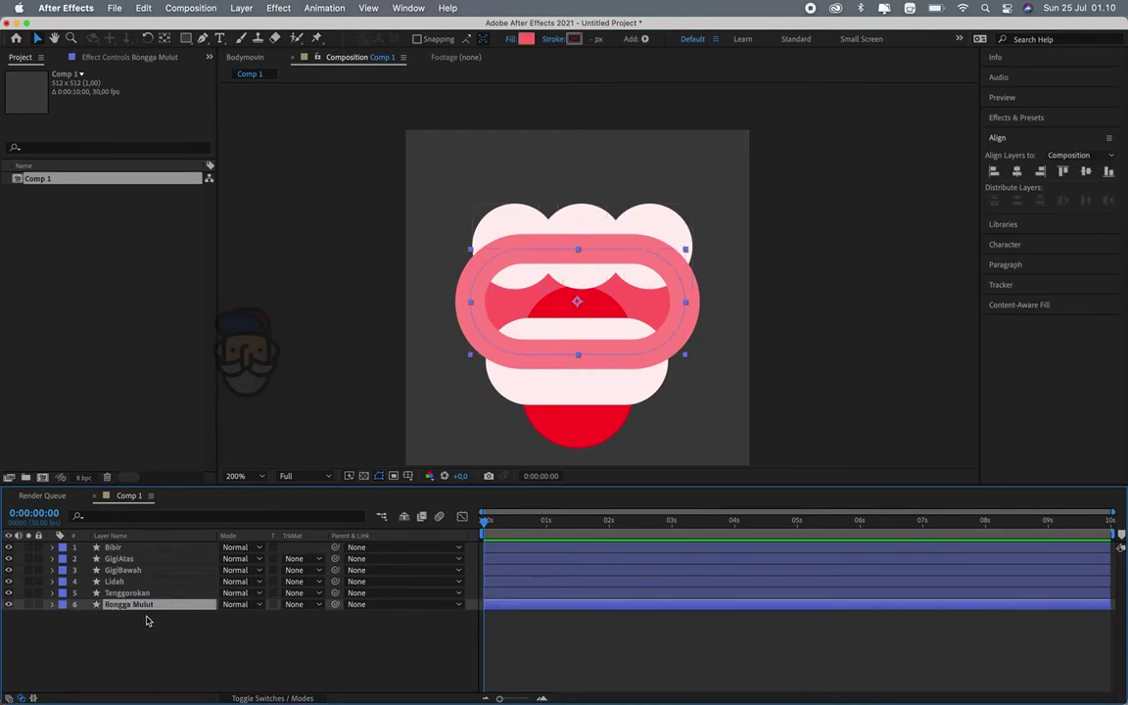
key(super+d)
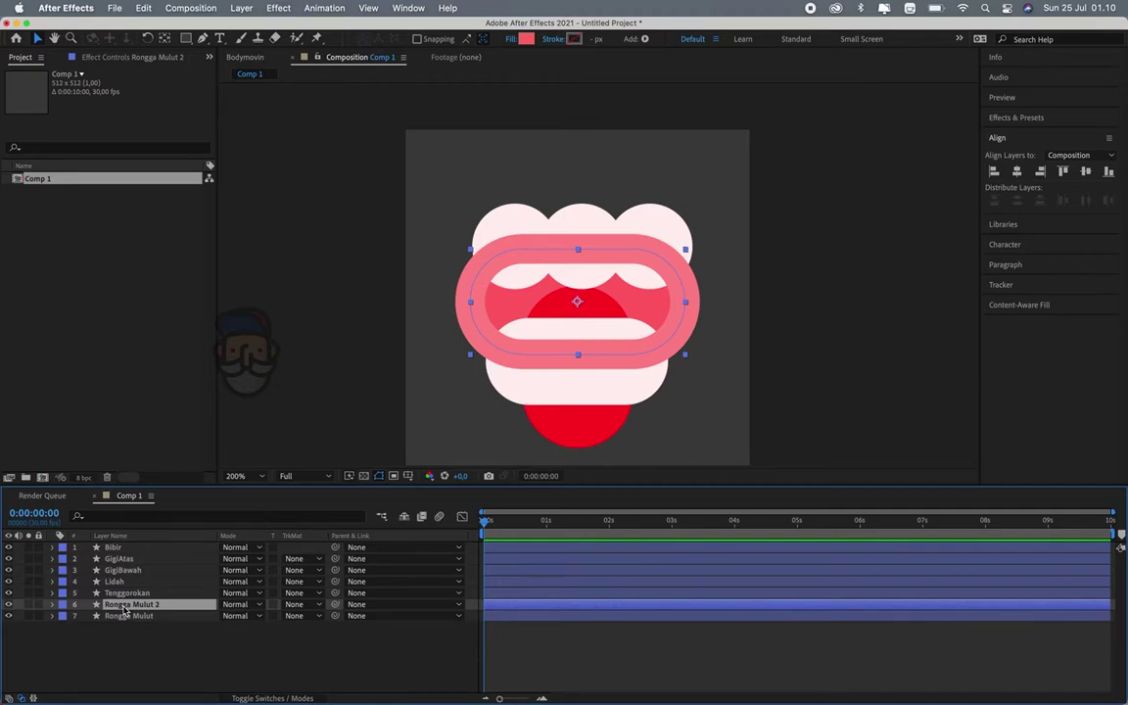
key(Return)
text(Mask)
key(Return)
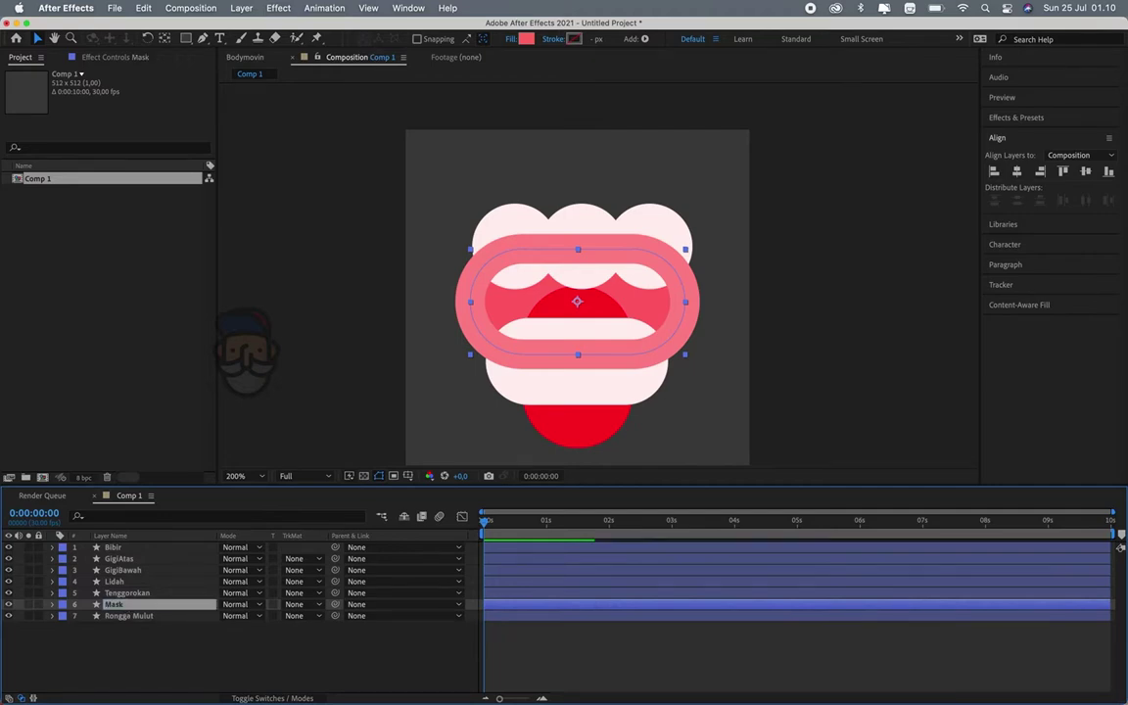
click(62, 604)
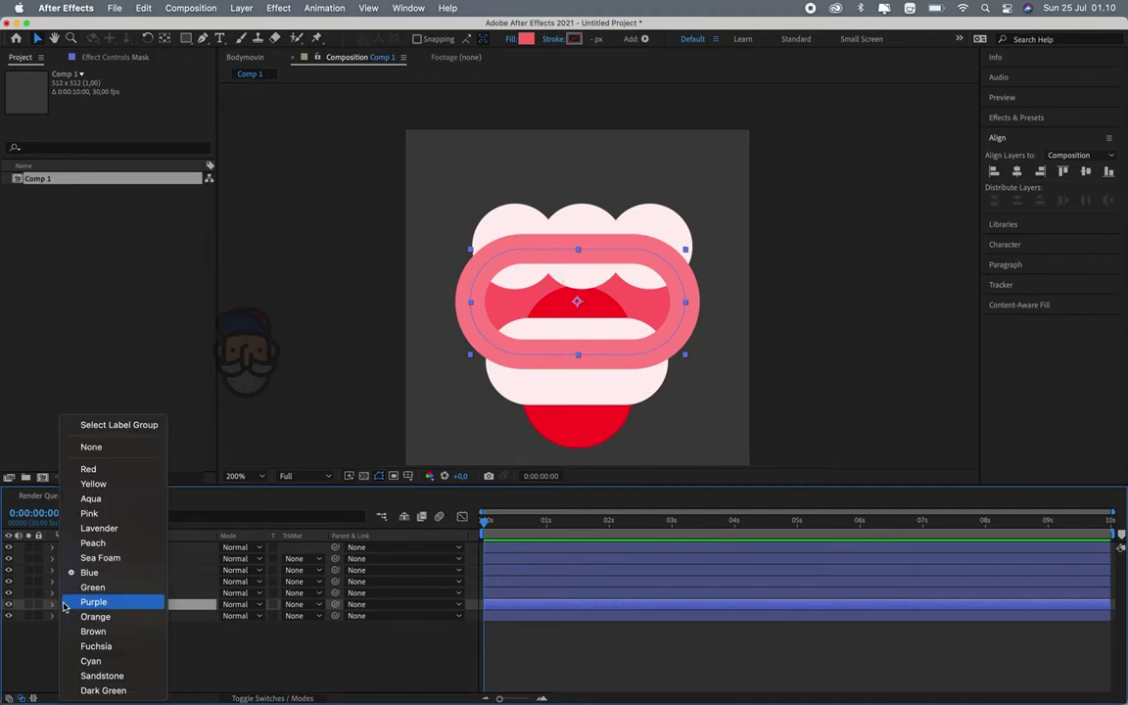
click(119, 617)
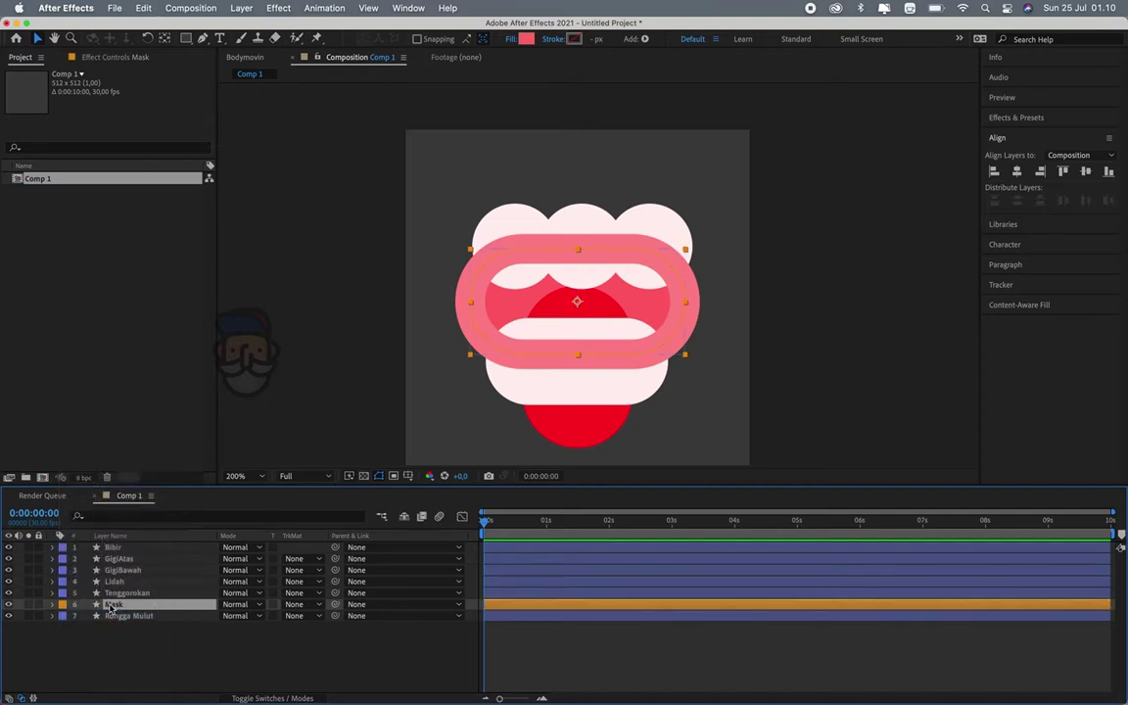
Duplicate Mask into copies up to Mask 5, placing one above each inner mouth layer
key(super+d)
key(super+d)
drag(118, 604, 147, 552)
key(super+d)
key(super+d)
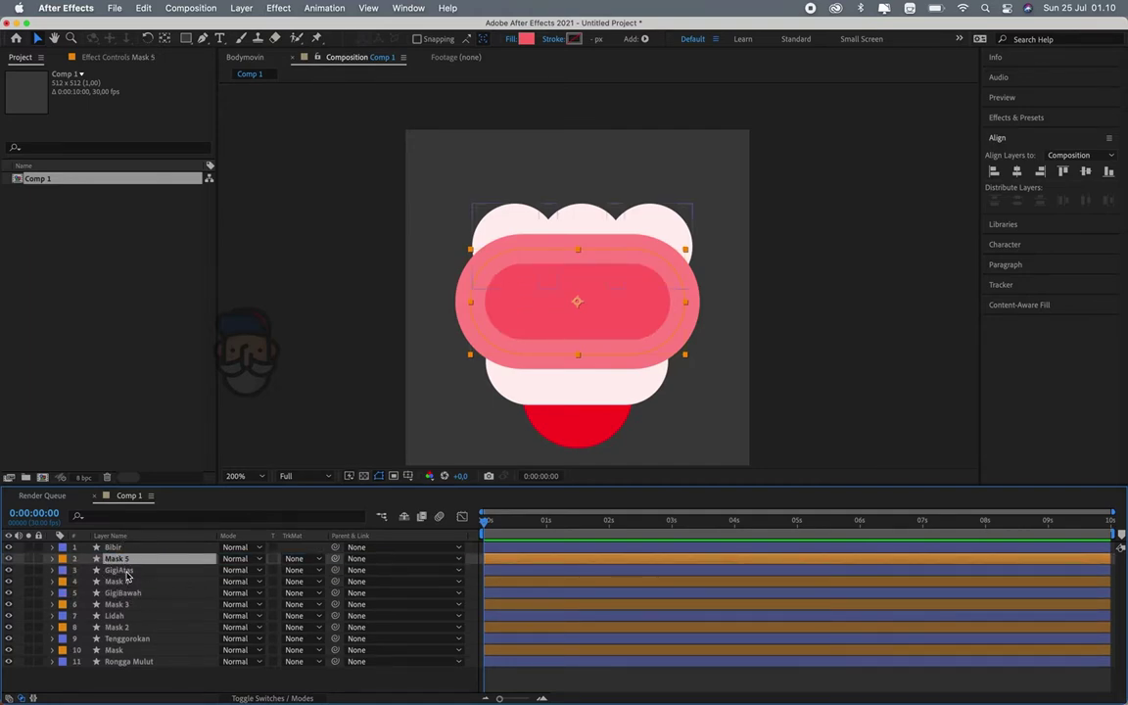
click(56, 557)
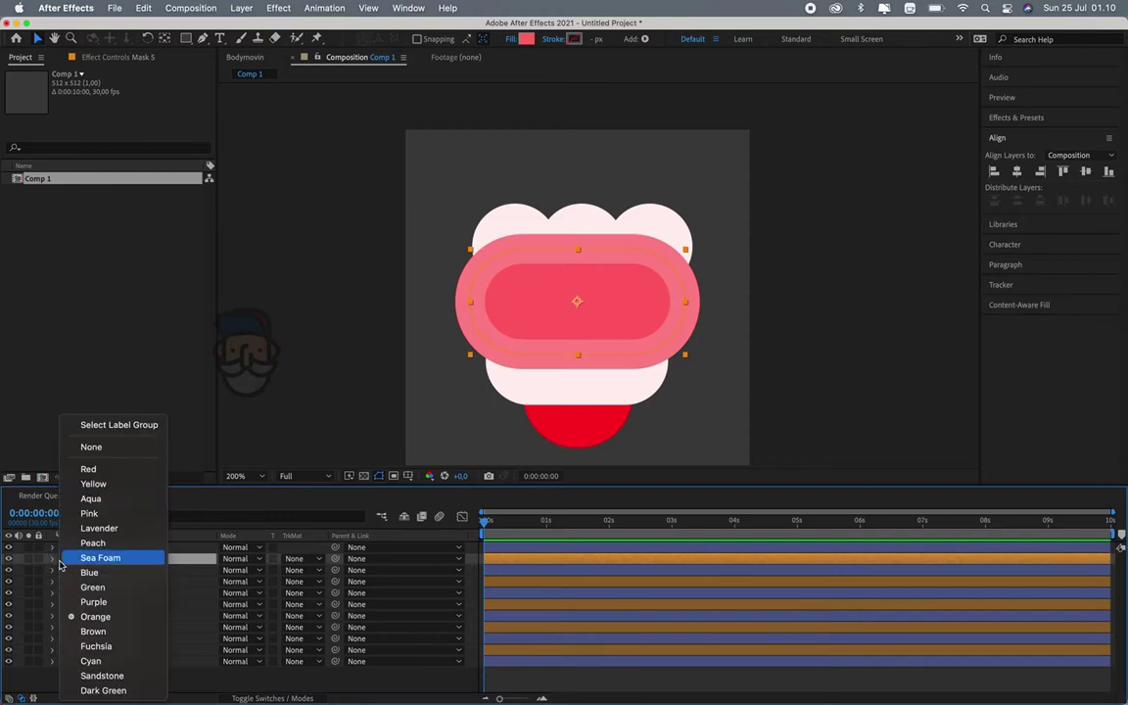
click(144, 427)
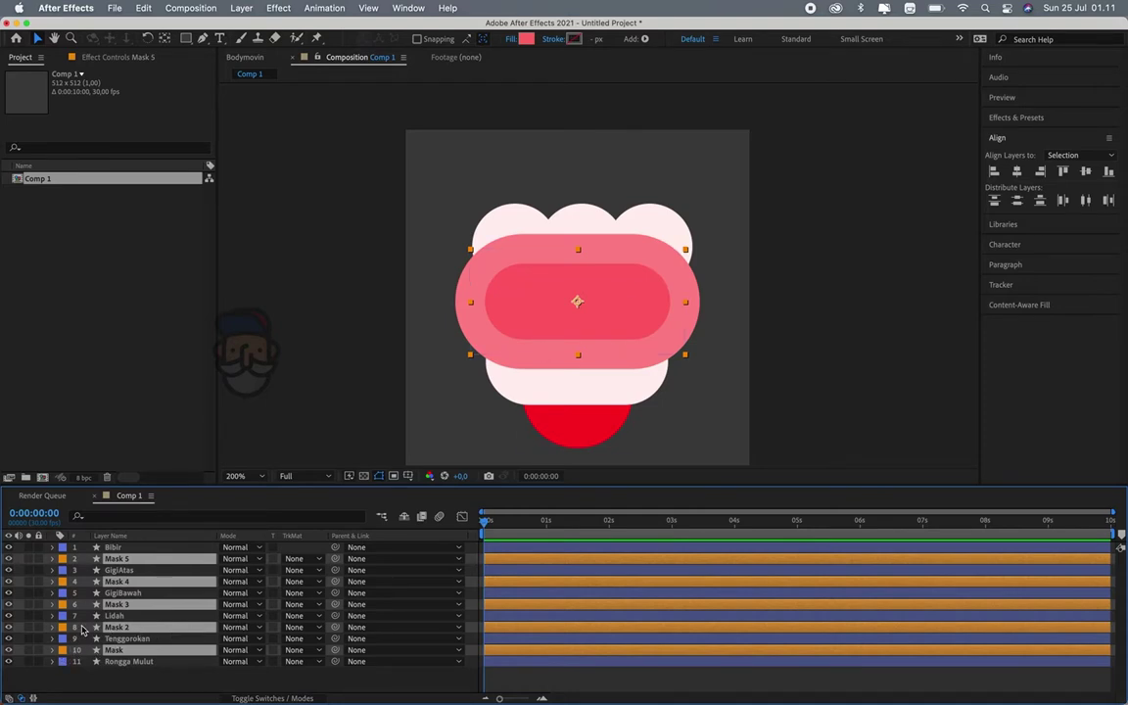
Select the blue-labelled mouth layers and set each one's track matte to Alpha Matte from the Mask above
click(63, 660)
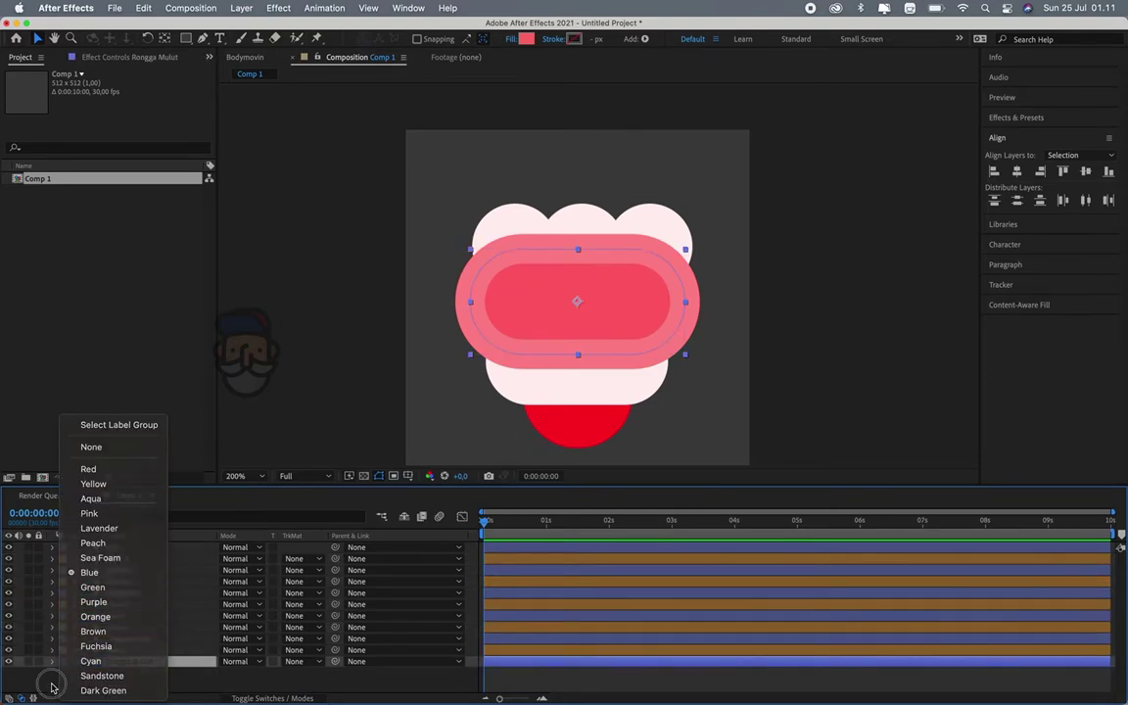
click(50, 679)
click(60, 593)
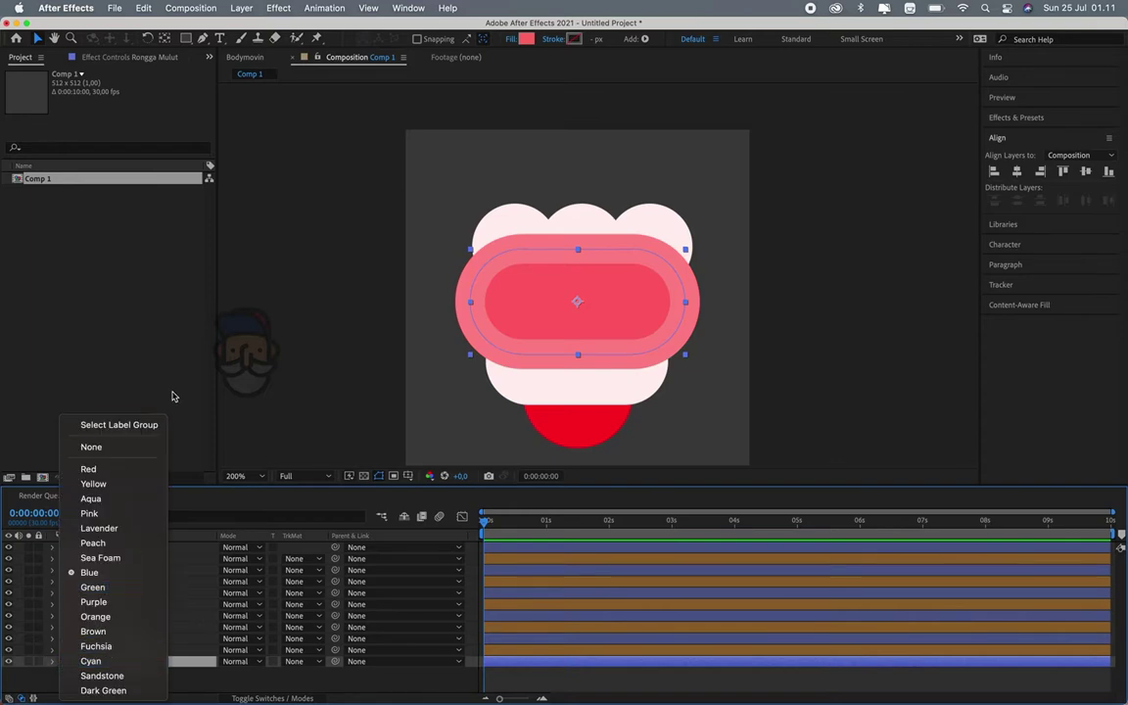
click(309, 550)
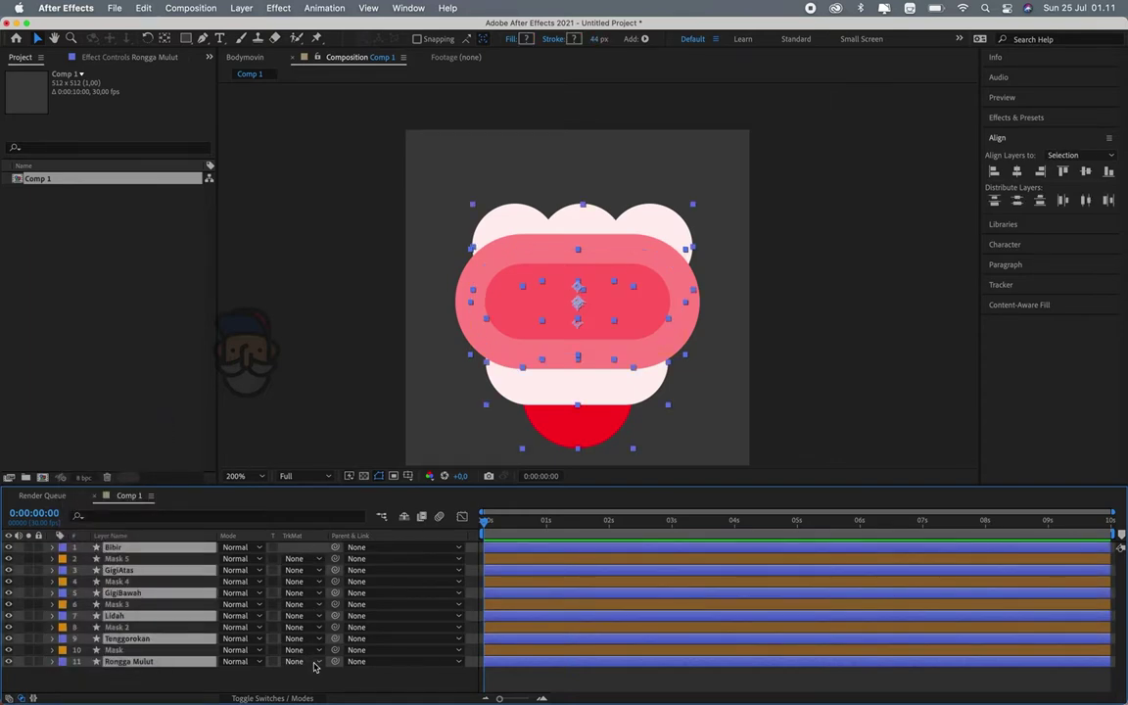
click(297, 614)
click(336, 646)
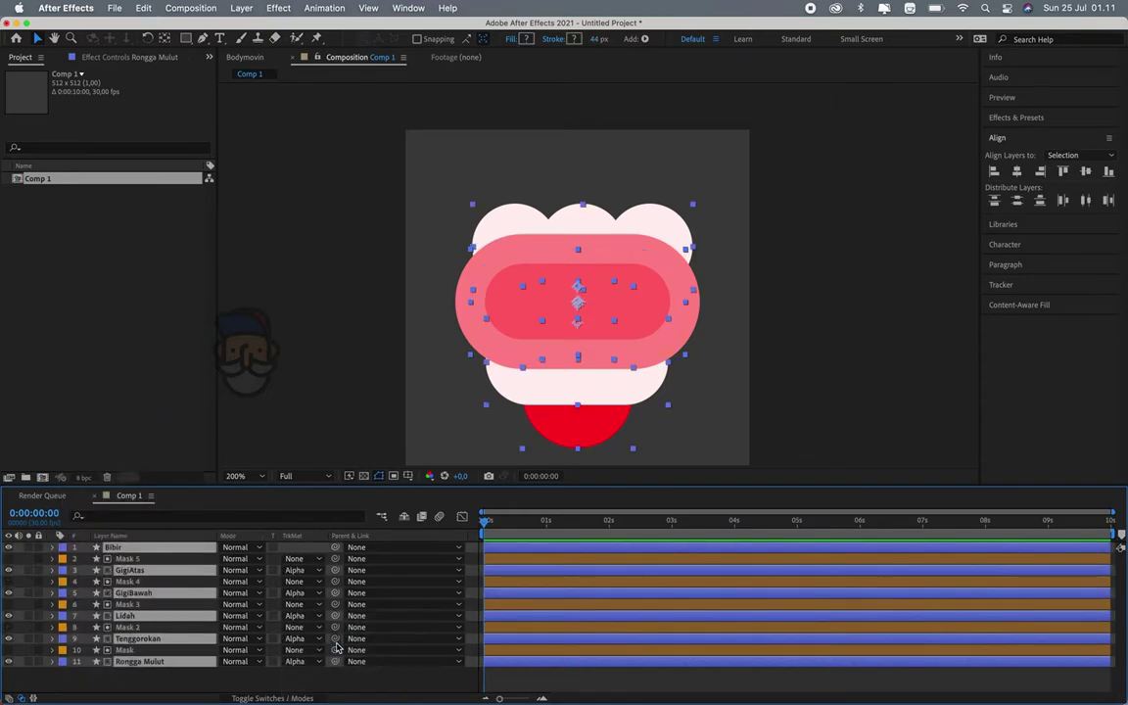
click(197, 684)
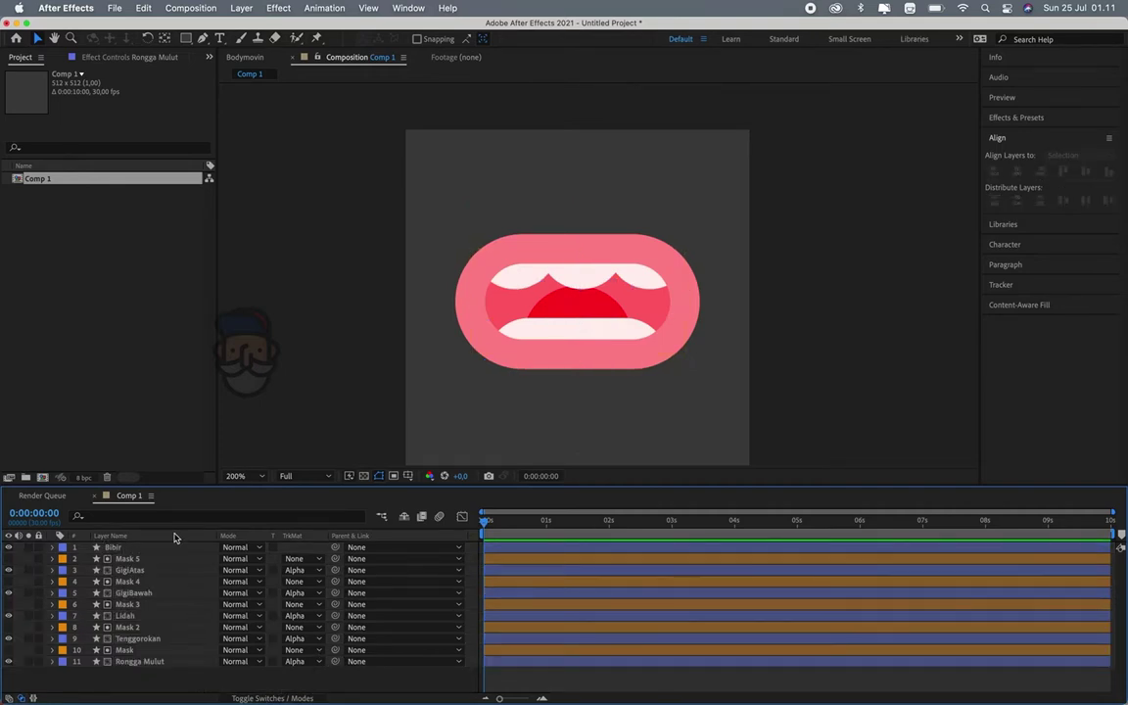
click(116, 550)
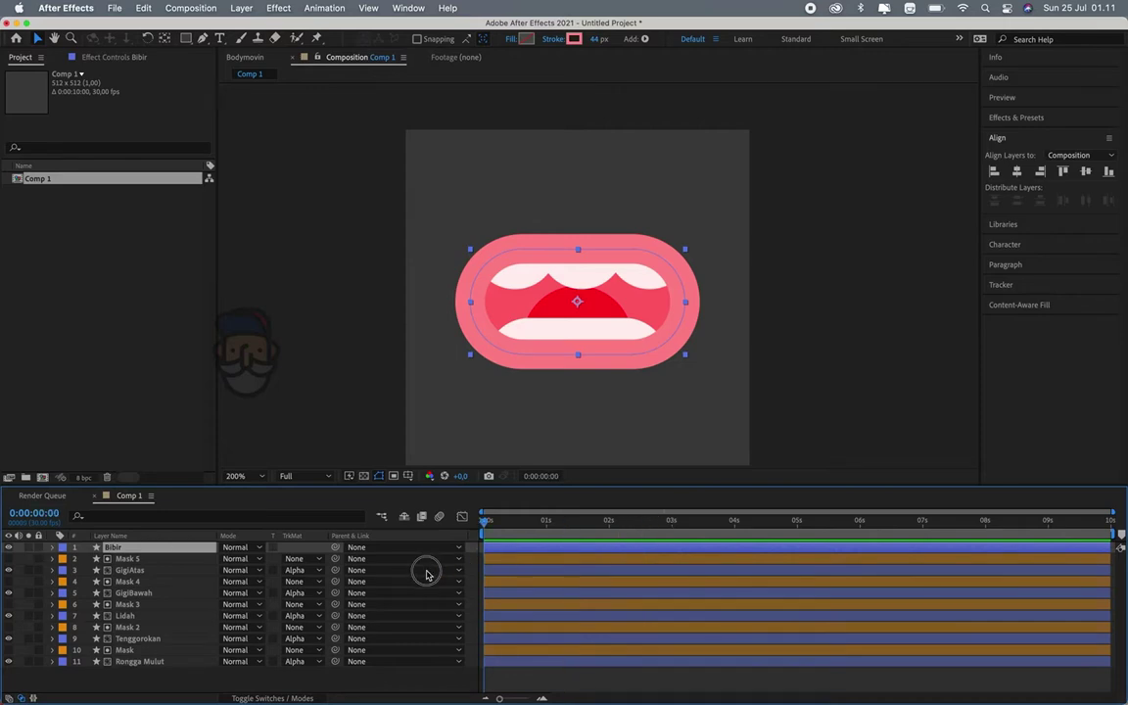
At 0 s, set a keyframe on the Bibir rectangle's Size
drag(511, 520, 570, 520)
key(Home)
click(54, 548)
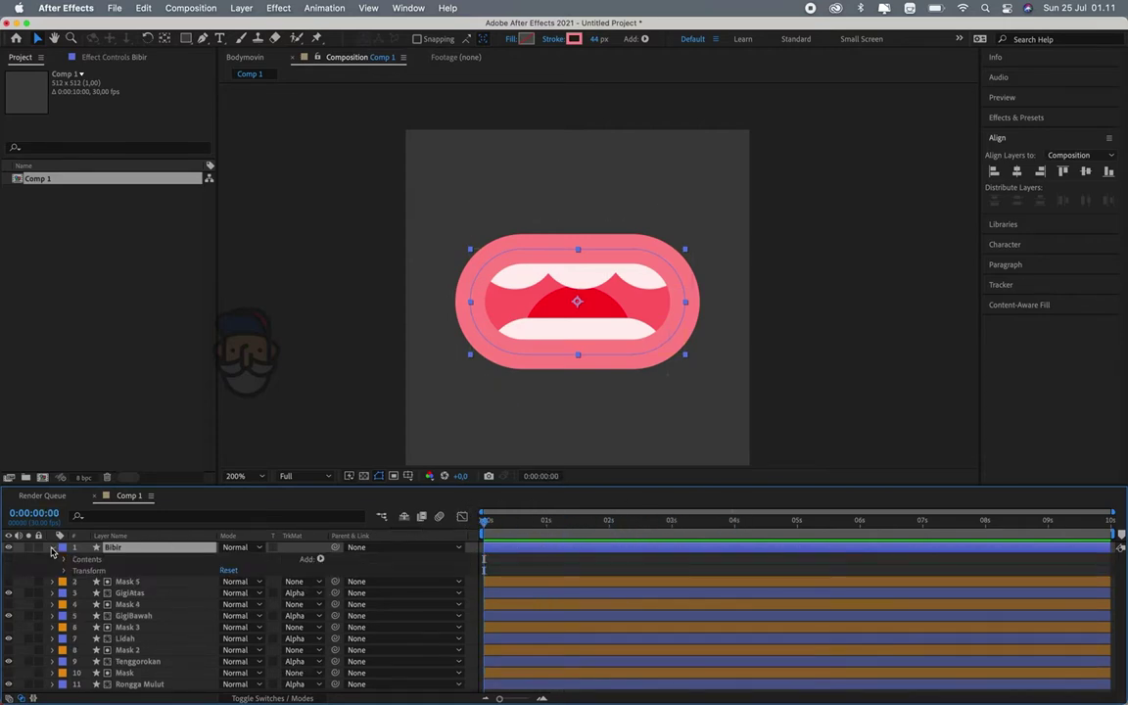
click(54, 547)
click(54, 547)
click(65, 558)
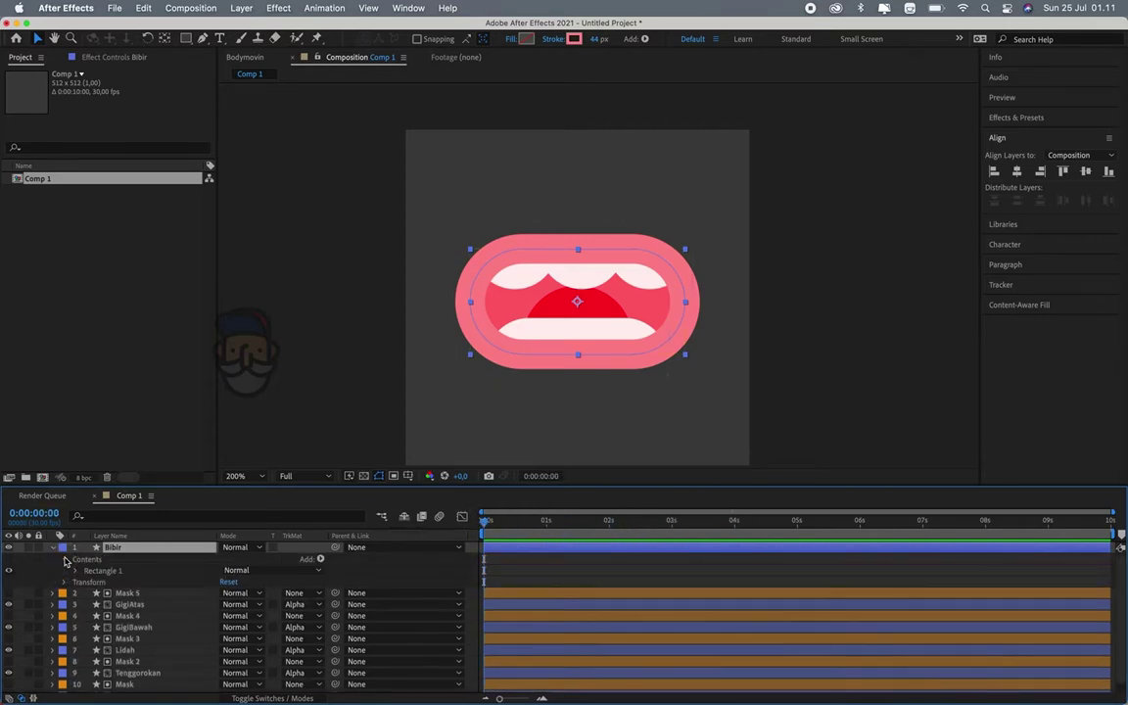
click(77, 570)
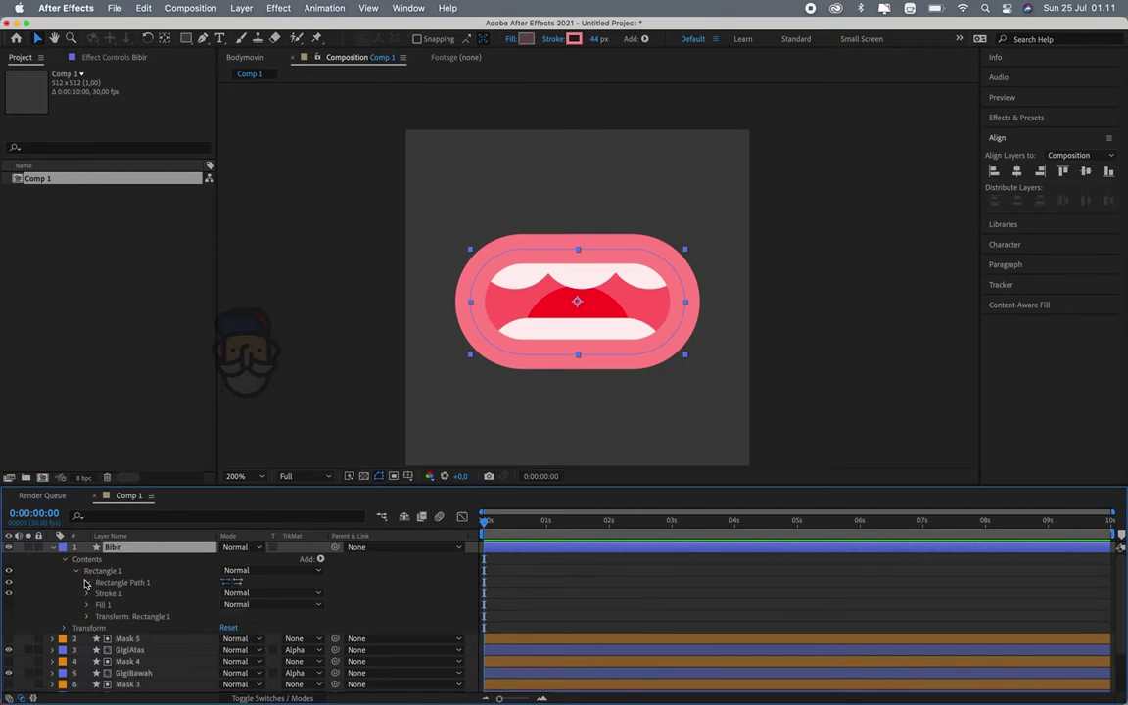
click(86, 583)
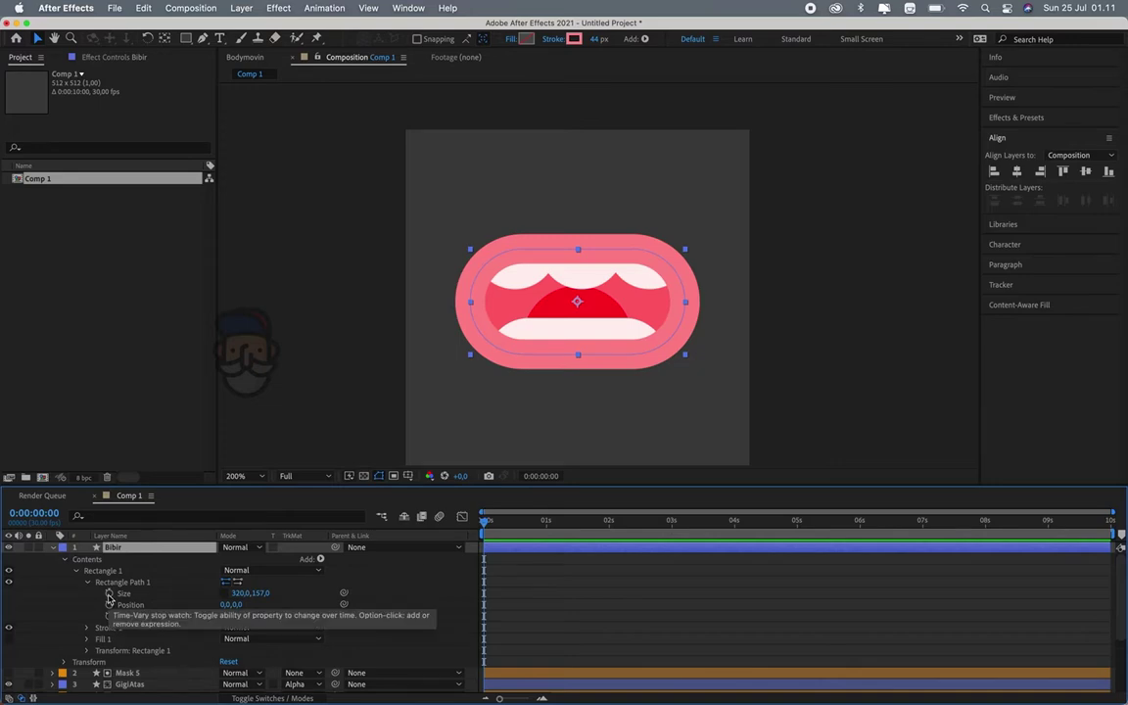
click(109, 594)
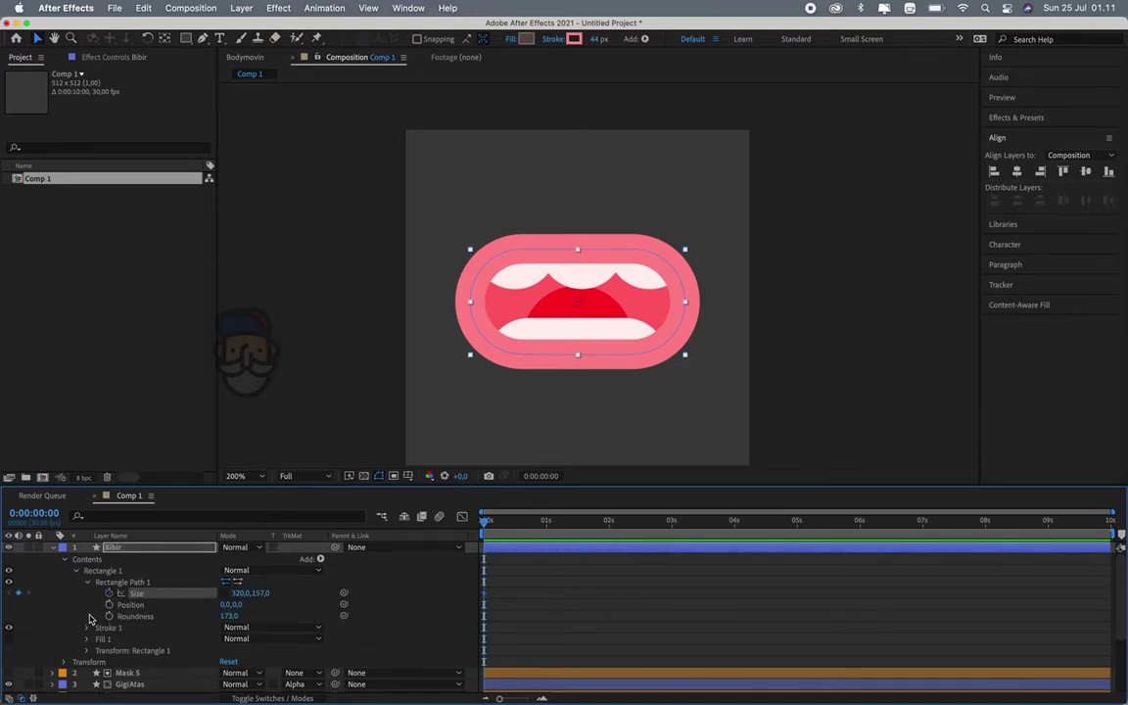
click(65, 560)
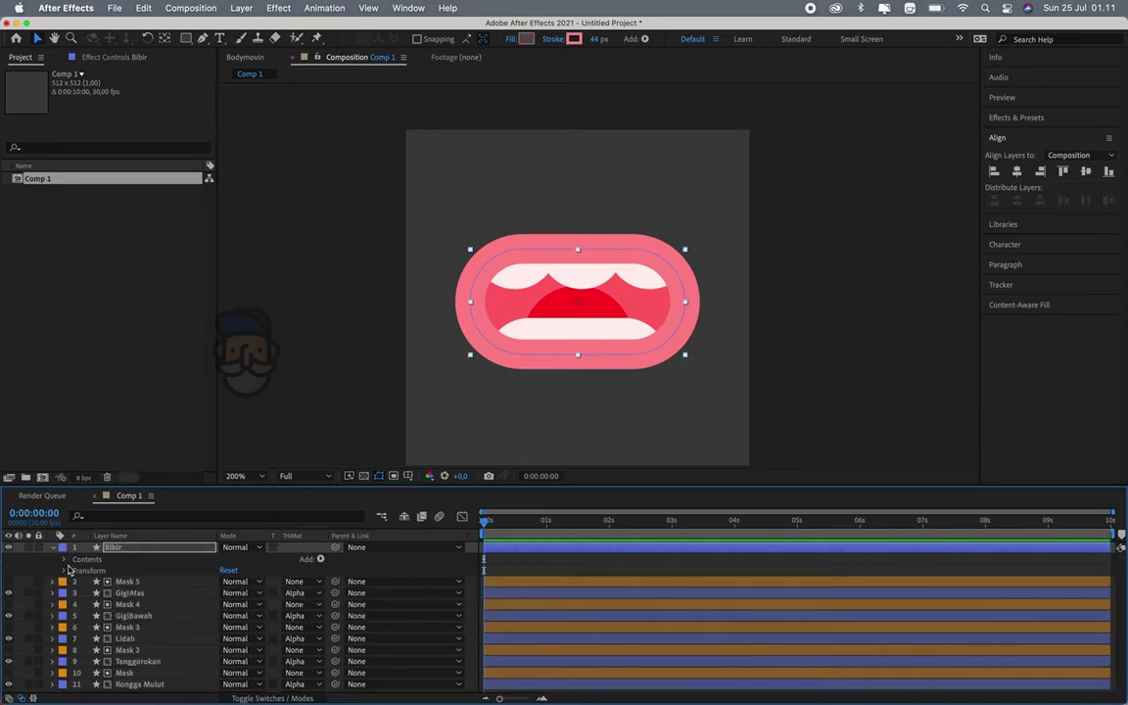
Select GigiAtas, GigiBawah, Lidah, Tenggorokan and Rongga Mulut and show their Position properties
click(130, 593)
super+click(133, 615)
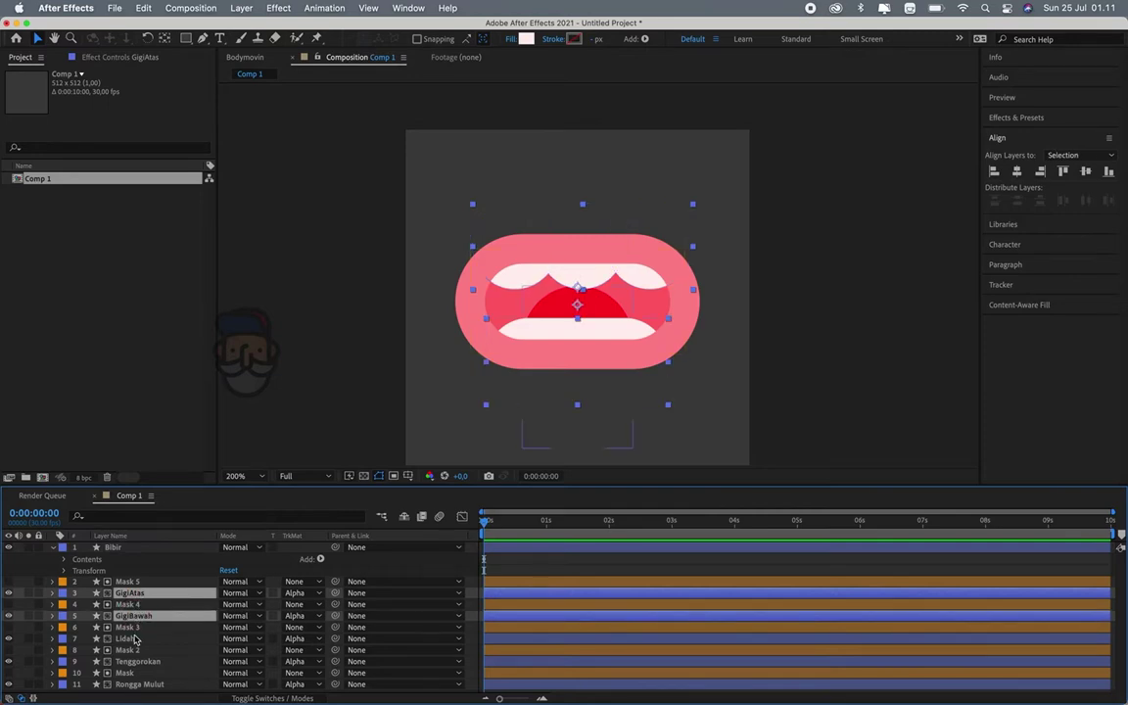
super+click(133, 638)
super+click(133, 662)
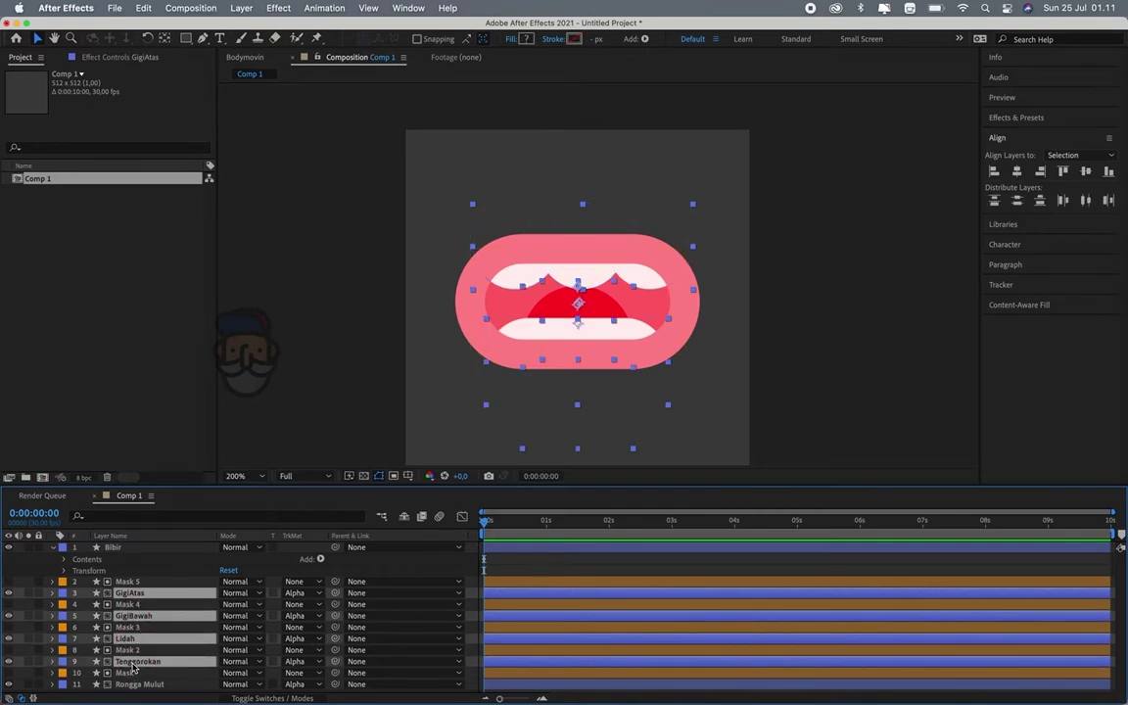
super+click(133, 684)
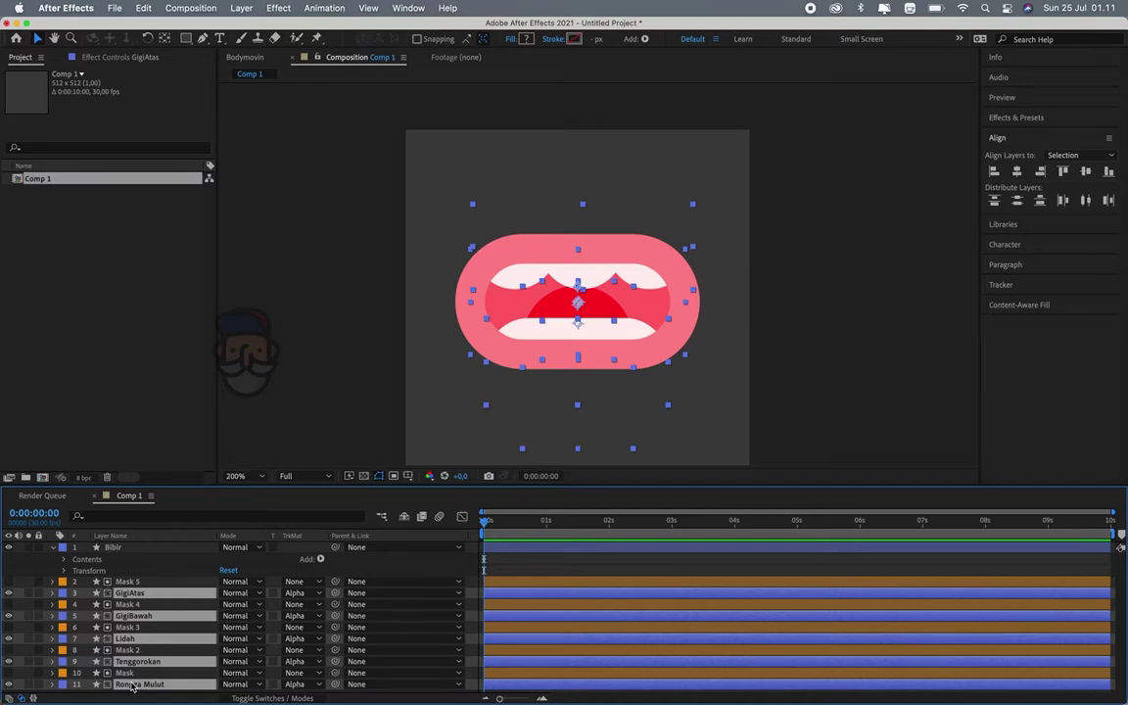
key(p)
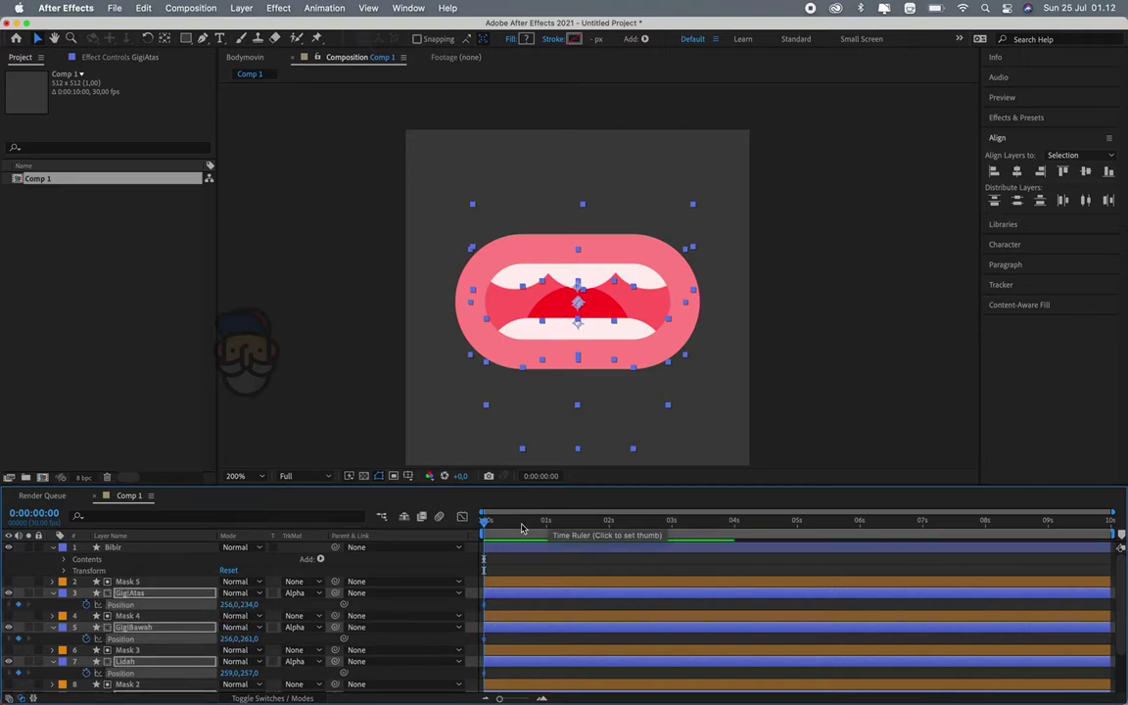
Mark Mask through Mask 5 as shy and hide them from the timeline
click(504, 562)
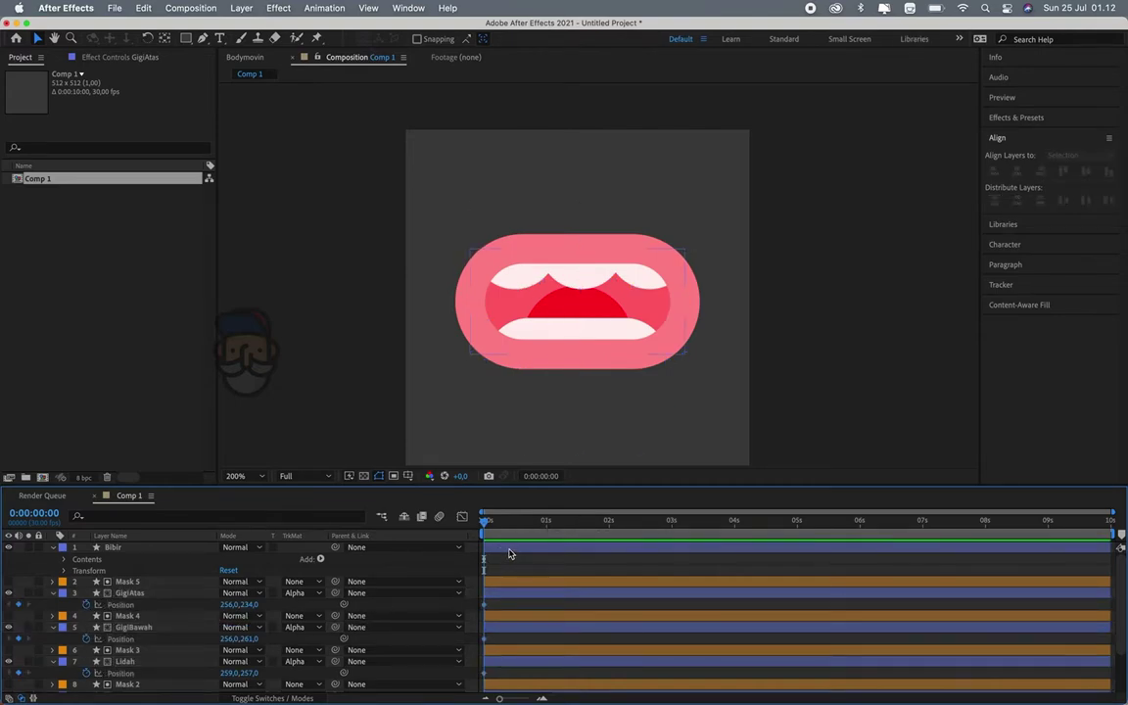
key(ctrl+a)
key(u)
click(194, 650)
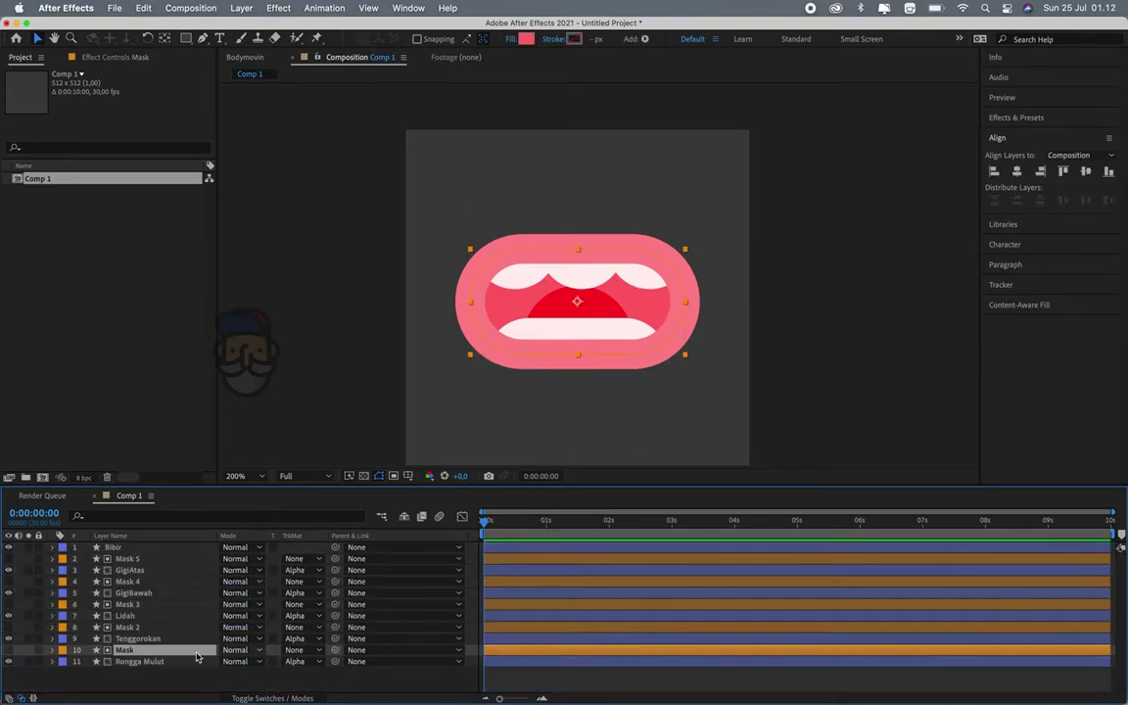
ctrl+click(137, 627)
ctrl+click(137, 605)
ctrl+click(140, 582)
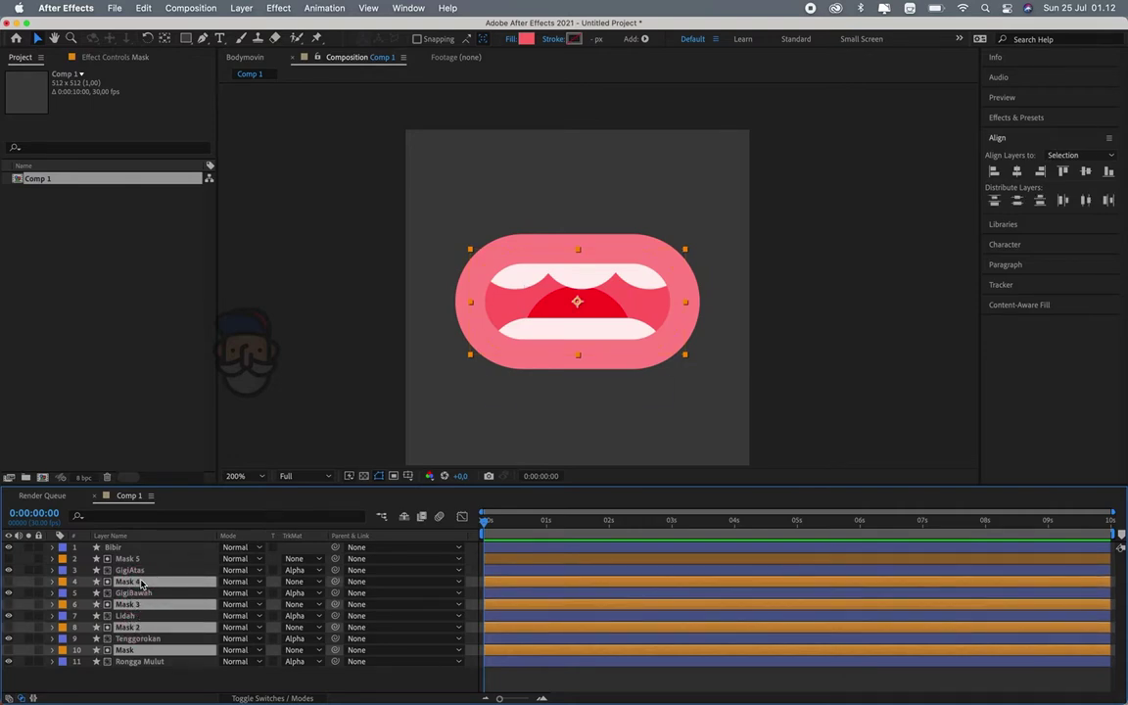
ctrl+click(145, 559)
click(252, 697)
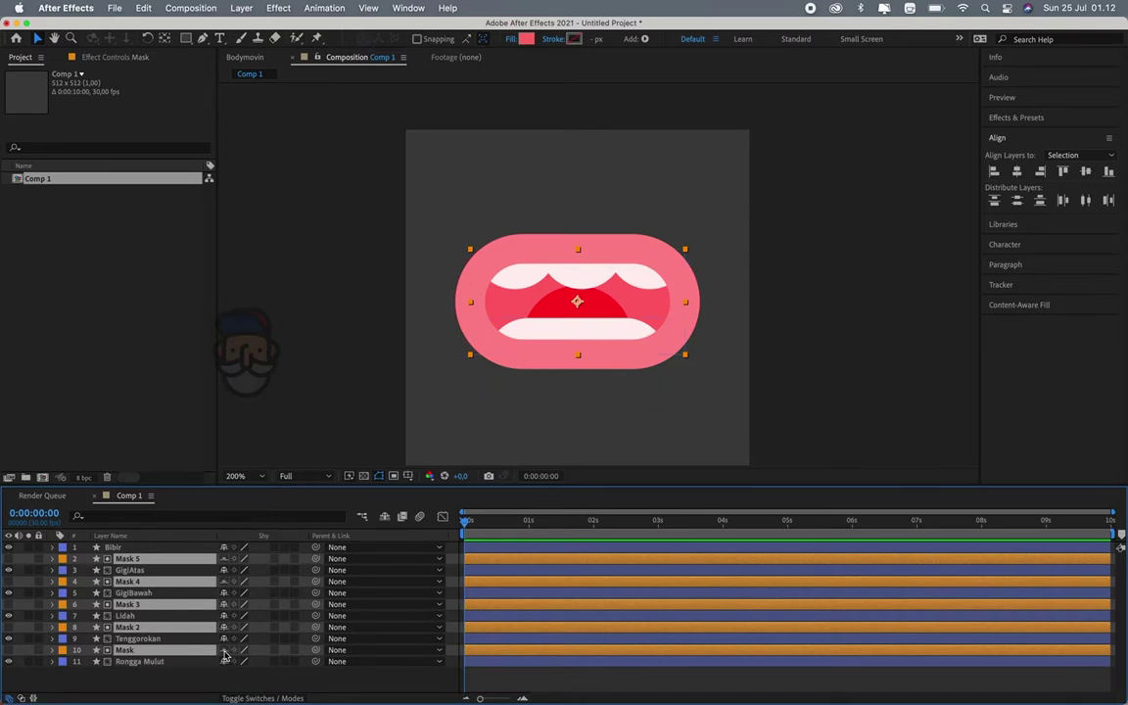
click(385, 517)
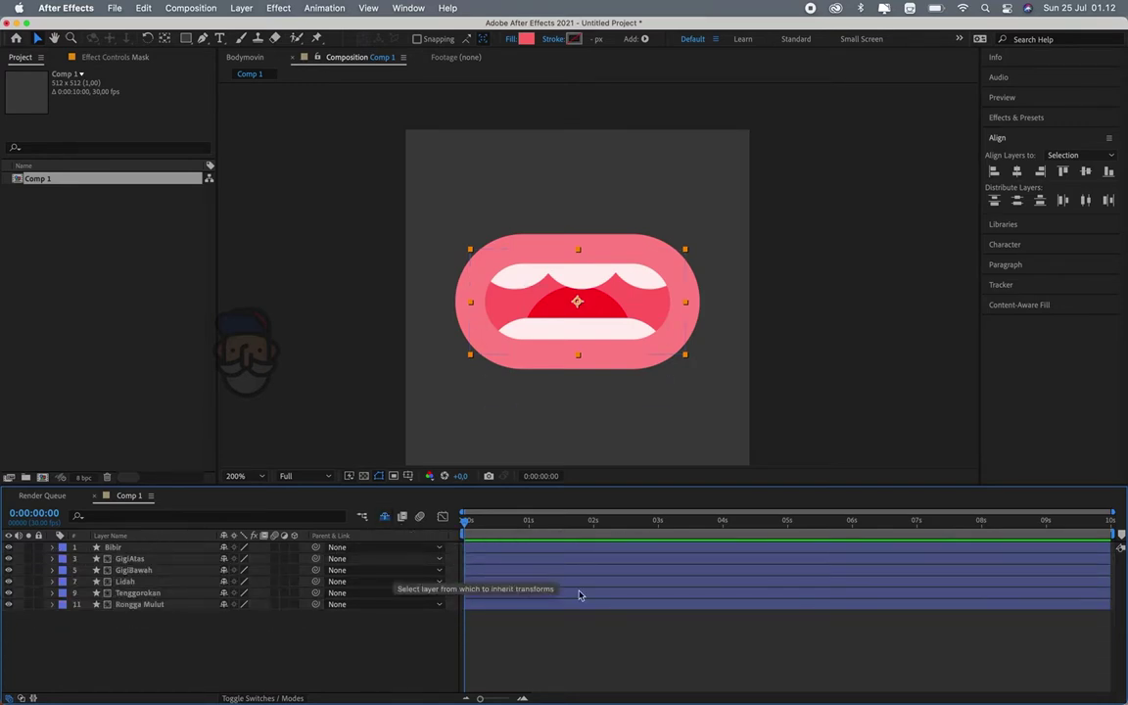
Reveal all keyframed properties and zoom the timeline into the first few frames
click(504, 549)
key(super+a)
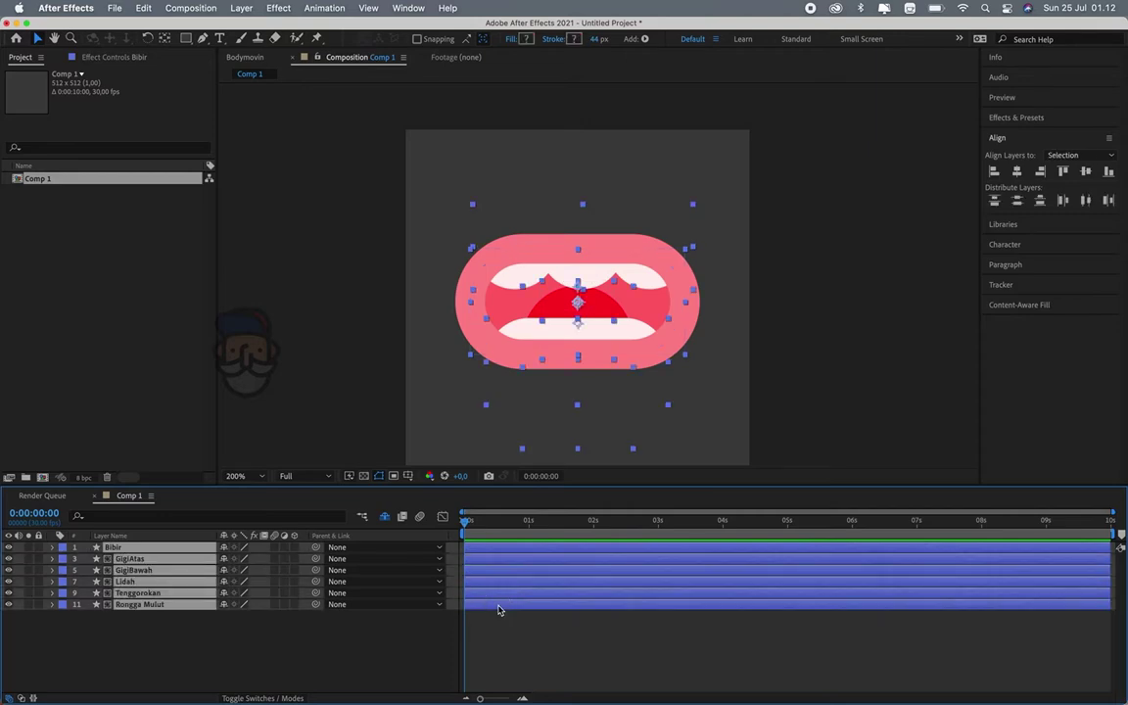
key(u)
key(F2)
click(526, 521)
drag(525, 526, 441, 529)
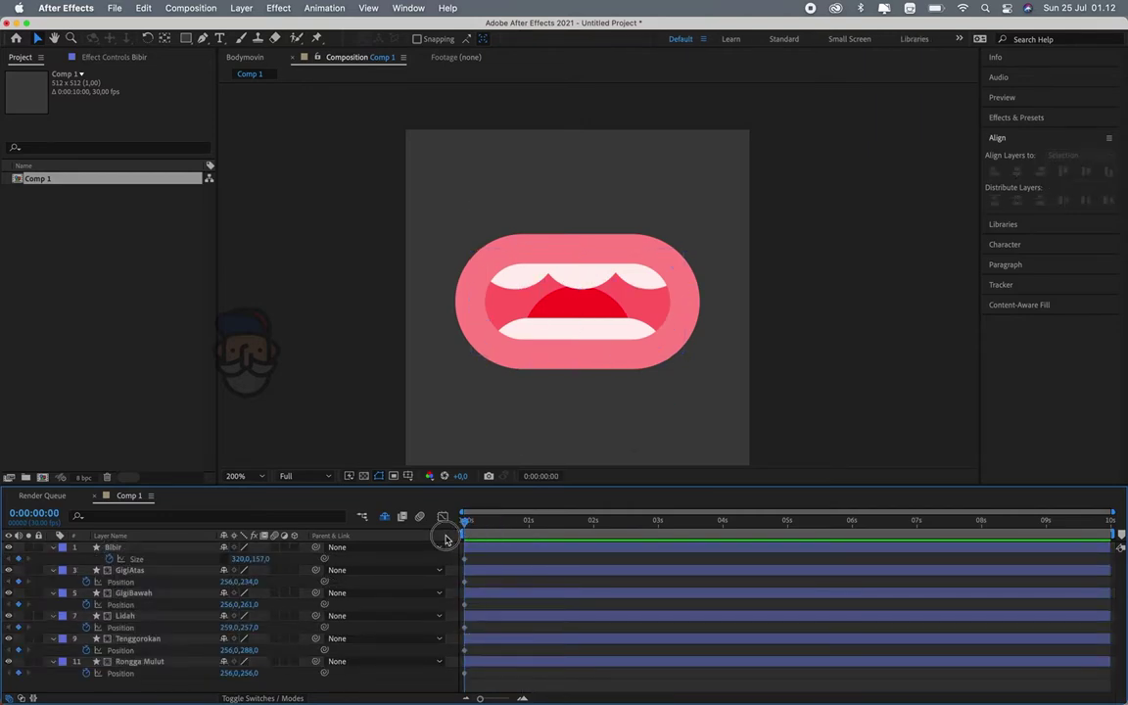
key(=)
key(=)
key(=)
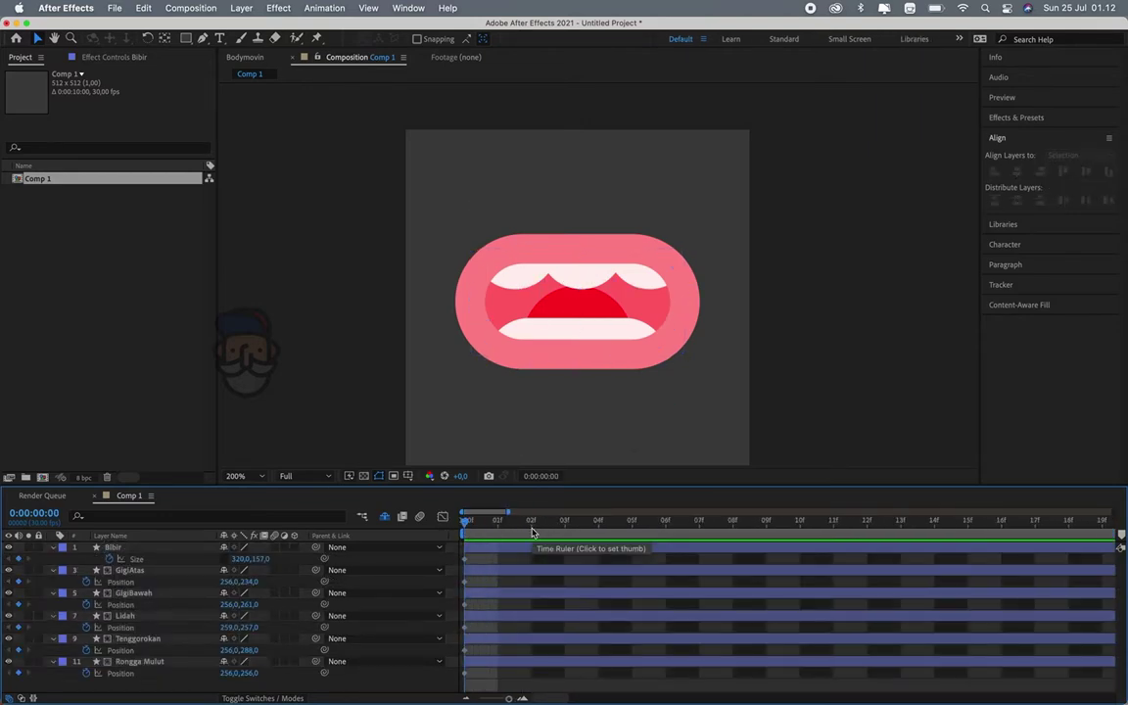
key(=)
key(minus)
At frame 0, scrub Bibir's Size height down toward 44 to flatten the mouth
click(498, 534)
key(Page_Down)
key(Page_Down)
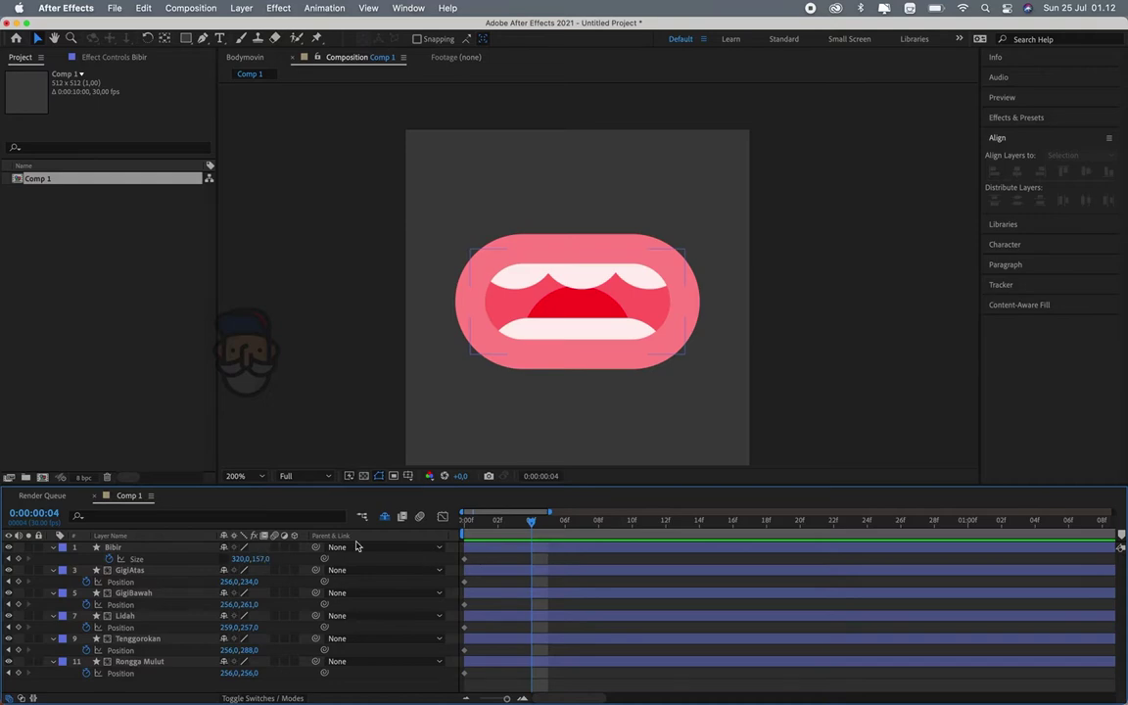
key(Home)
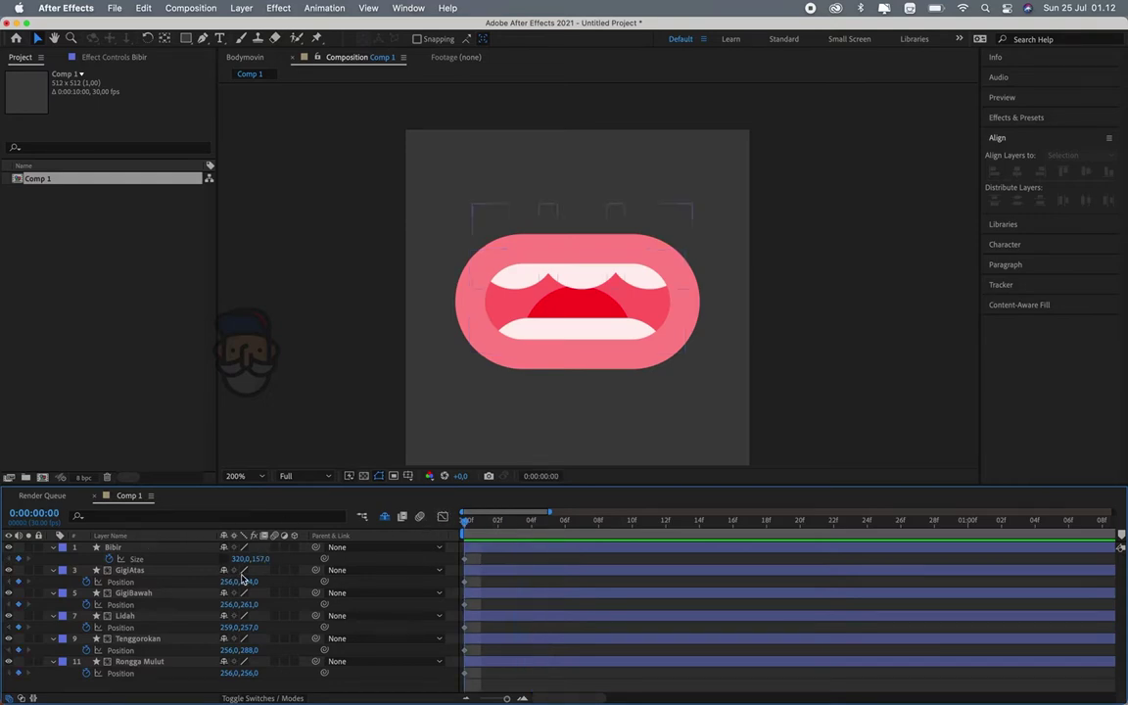
drag(262, 560, 201, 578)
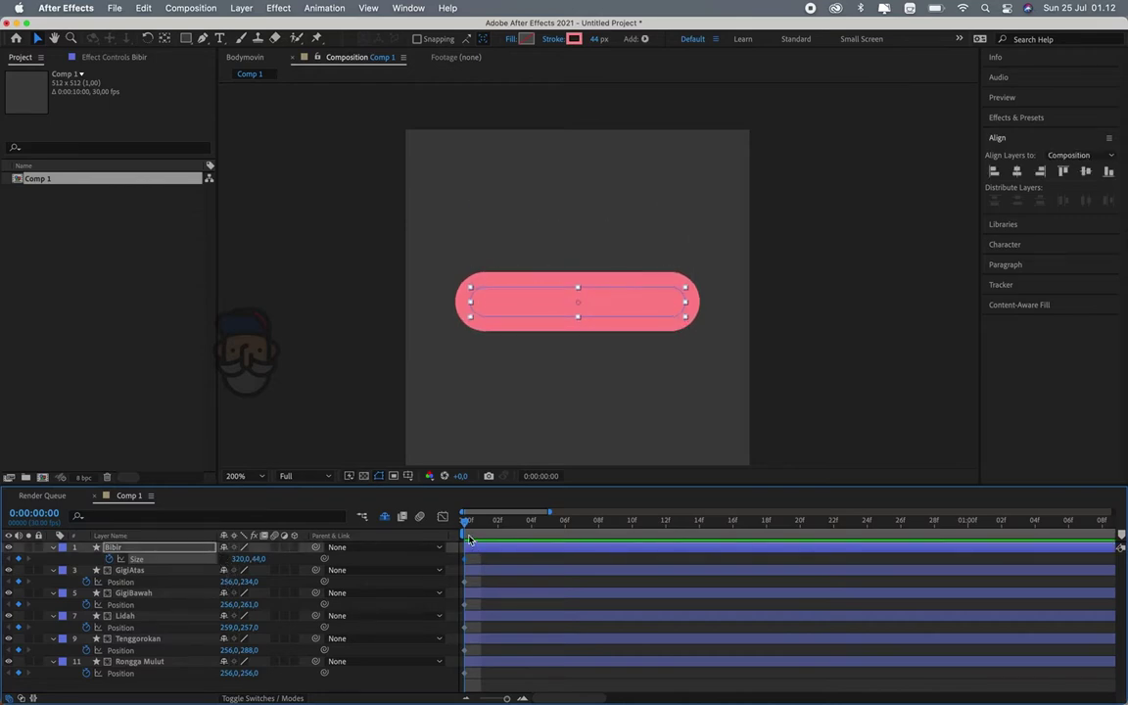
Fine-tune Bibir's height to 44 and add a 'Mingkem' composition marker at frame 0
click(522, 531)
key(Home)
drag(531, 551, 464, 554)
double_click(469, 534)
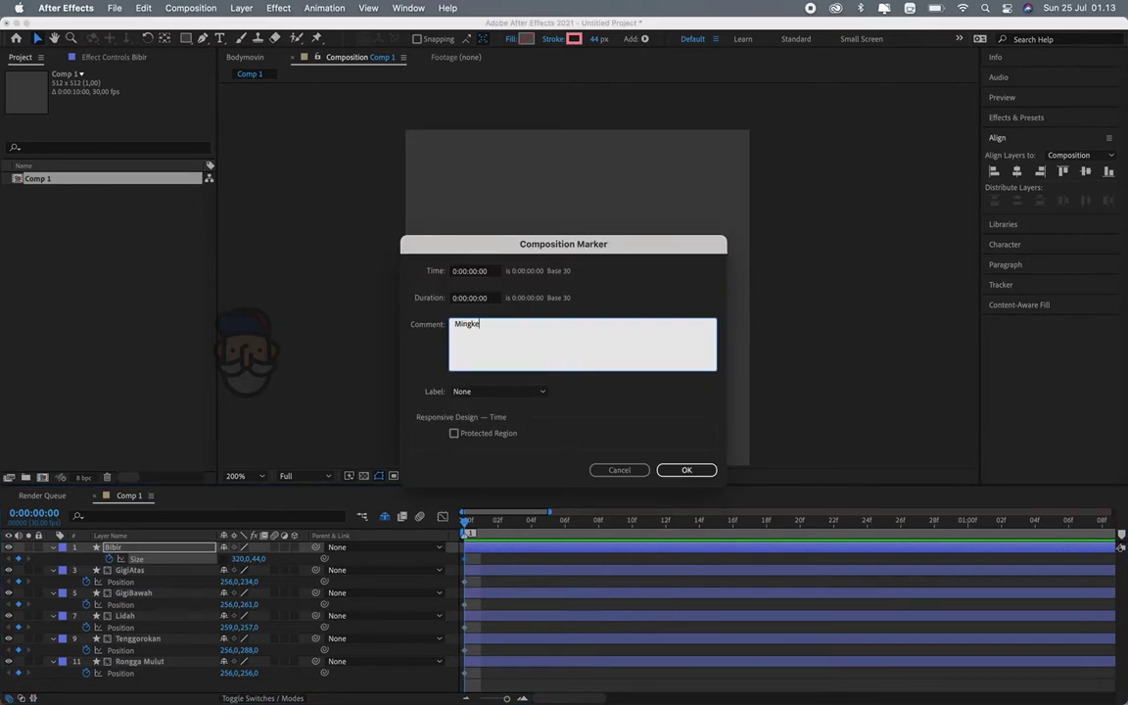
key(Return)
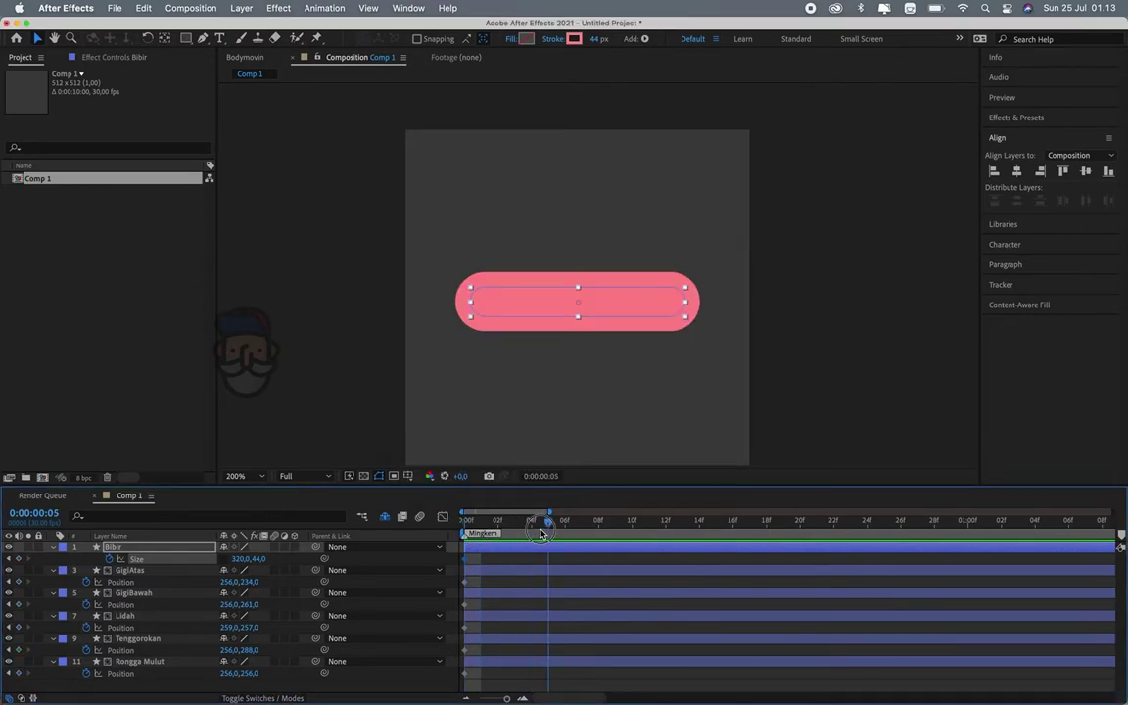
Add a composition marker named 'A' at frame 4
mouse_move(542, 532)
mouse_down()
mouse_move(564, 540)
mouse_move(528, 540)
mouse_up()
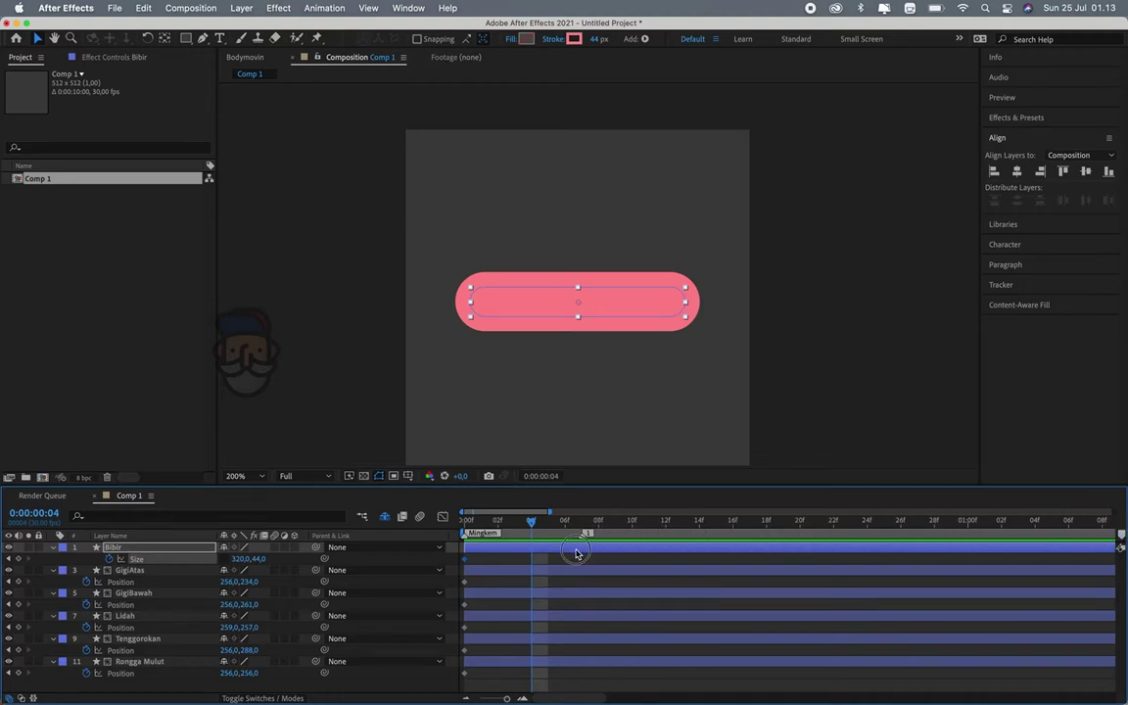
drag(1121, 536, 532, 535)
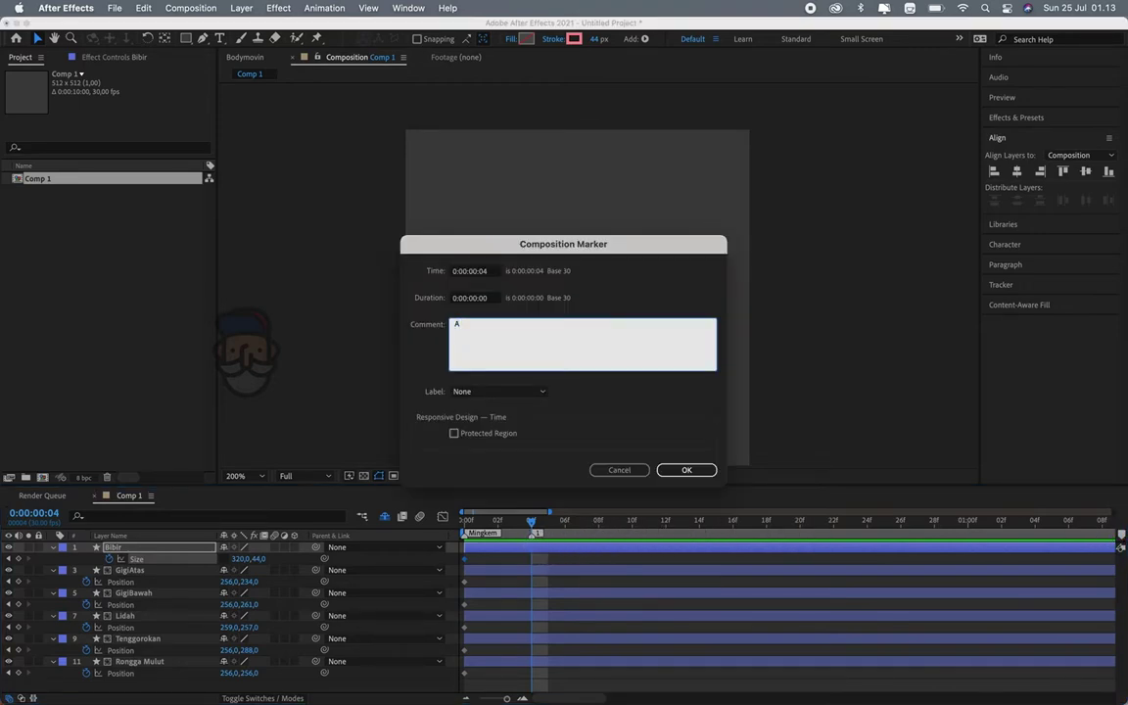
click(705, 469)
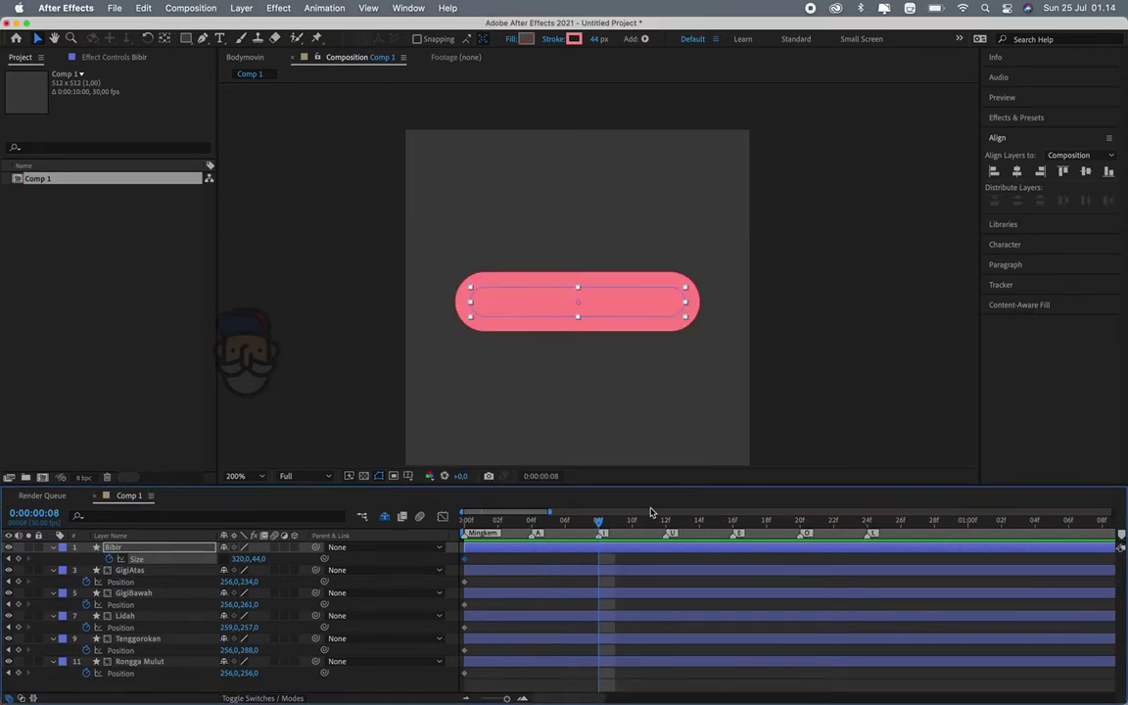
drag(597, 520, 532, 530)
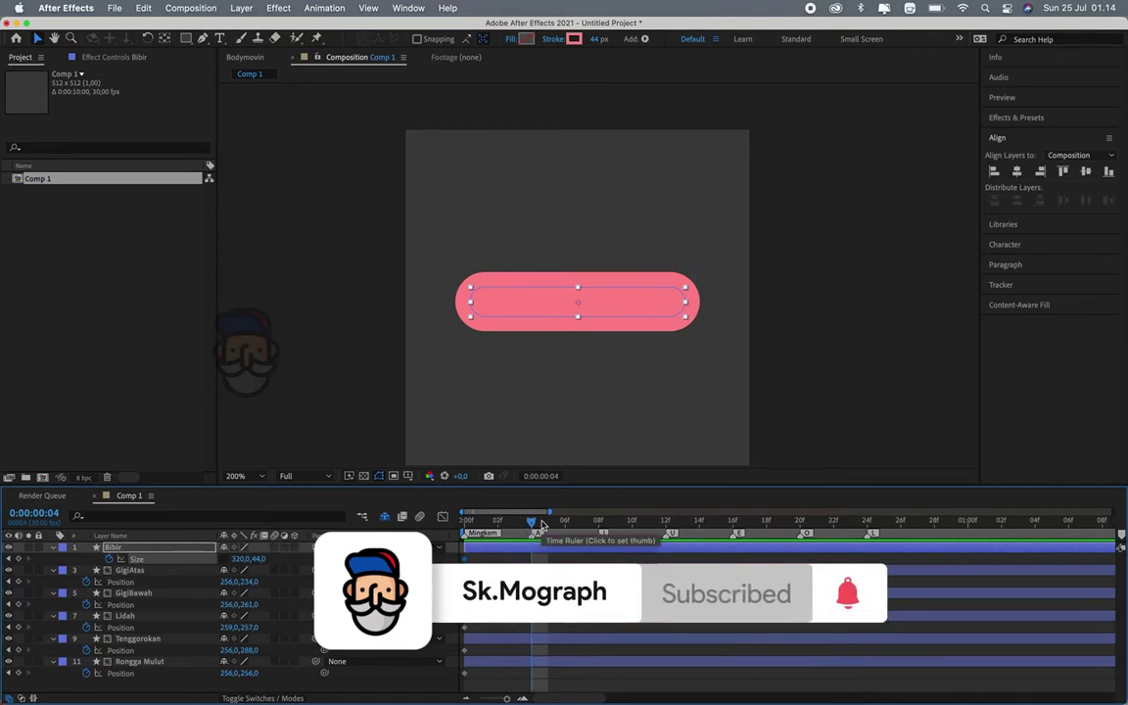
At marker A, open the mouth wide with Bibir at 320×169 and the upper teeth raised
key(ctrl+v)
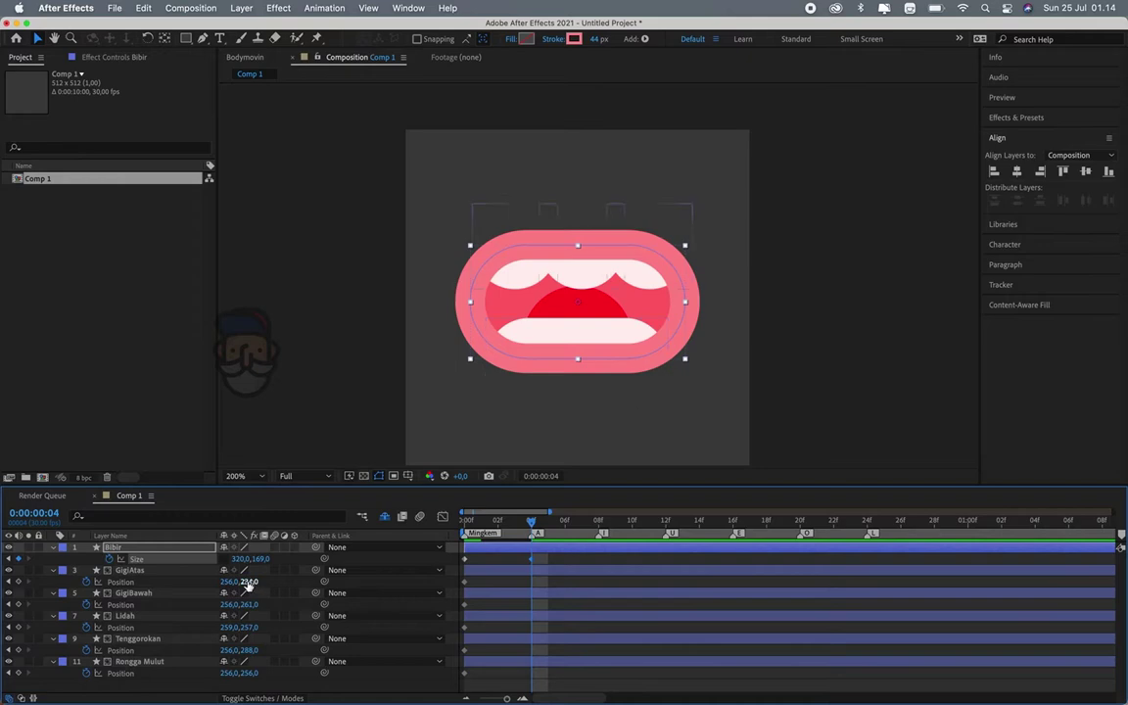
mouse_move(248, 584)
mouse_down()
mouse_move(228, 592)
mouse_move(283, 622)
mouse_move(237, 650)
mouse_up()
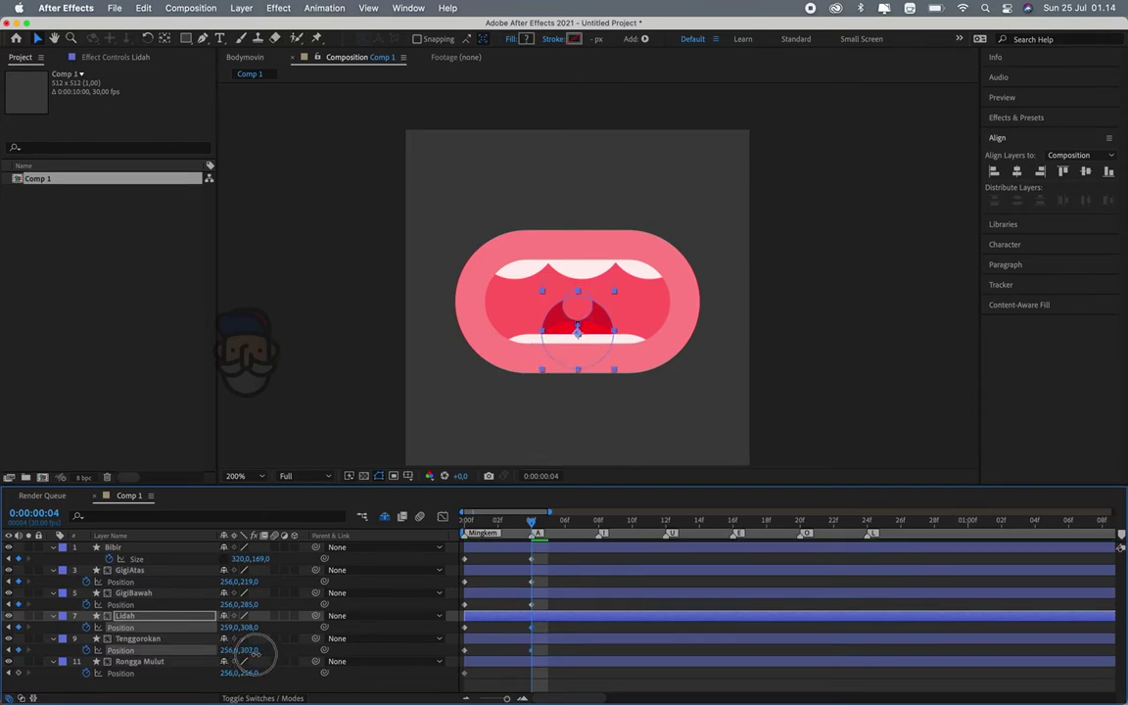
click(550, 625)
At frame 8, reduce the lips' Size to 320×131
mouse_move(524, 521)
mouse_down()
mouse_move(466, 520)
mouse_move(598, 520)
mouse_up()
click(264, 564)
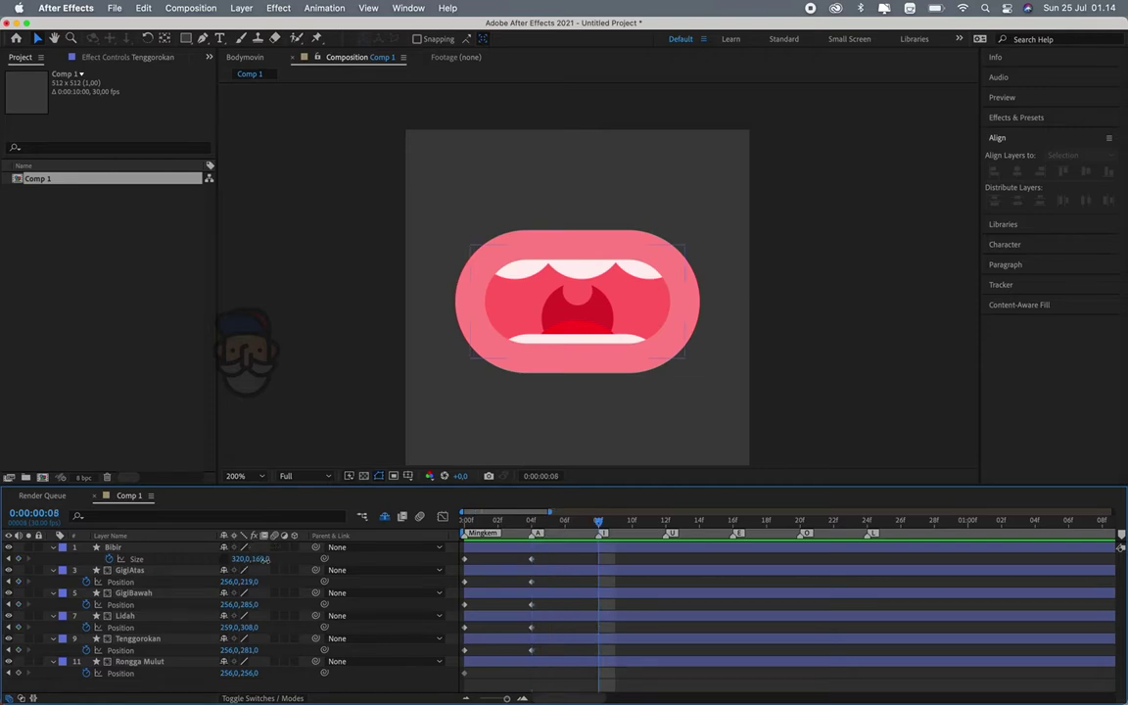
mouse_move(260, 559)
mouse_down()
mouse_move(252, 577)
mouse_move(274, 583)
mouse_up()
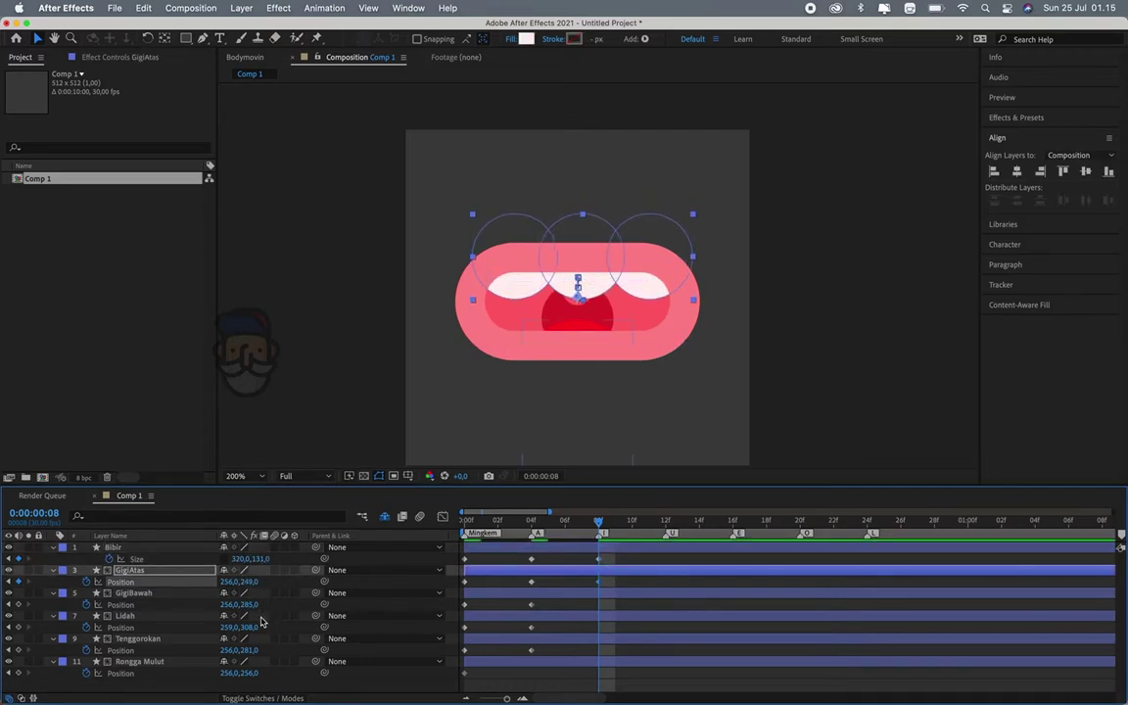
At frame 8, key GigiBawah at 256,252, GigiAtas at 256,264 and Tenggorokan at 256,299
drag(239, 603, 269, 581)
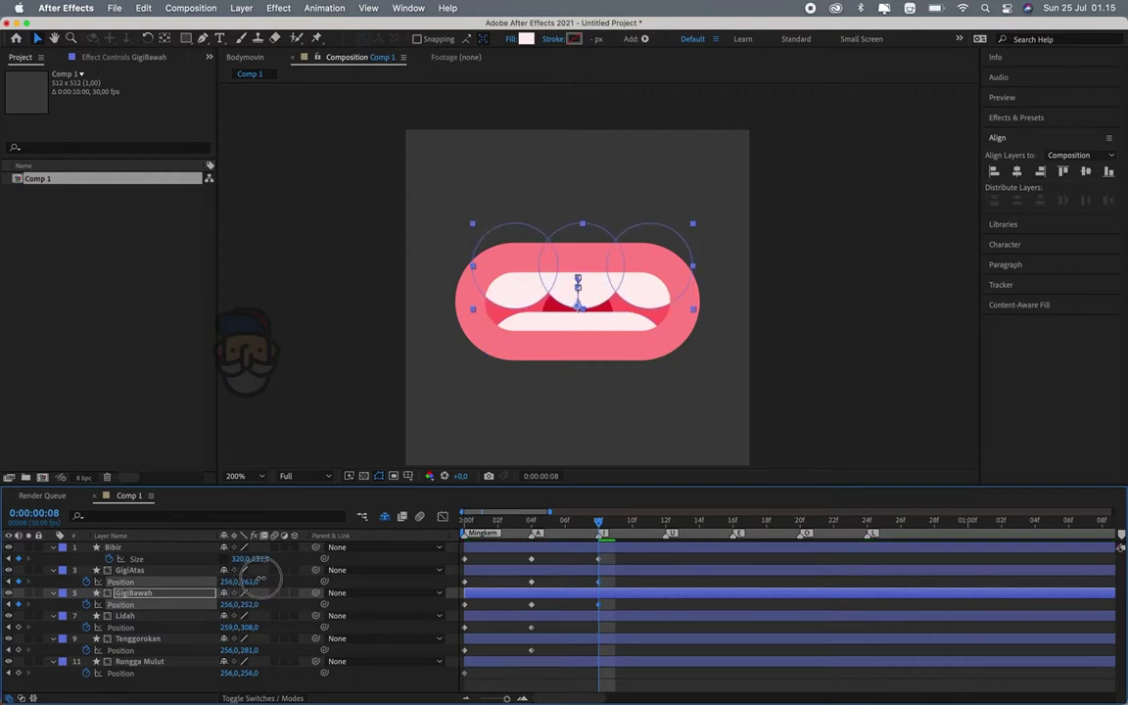
click(559, 604)
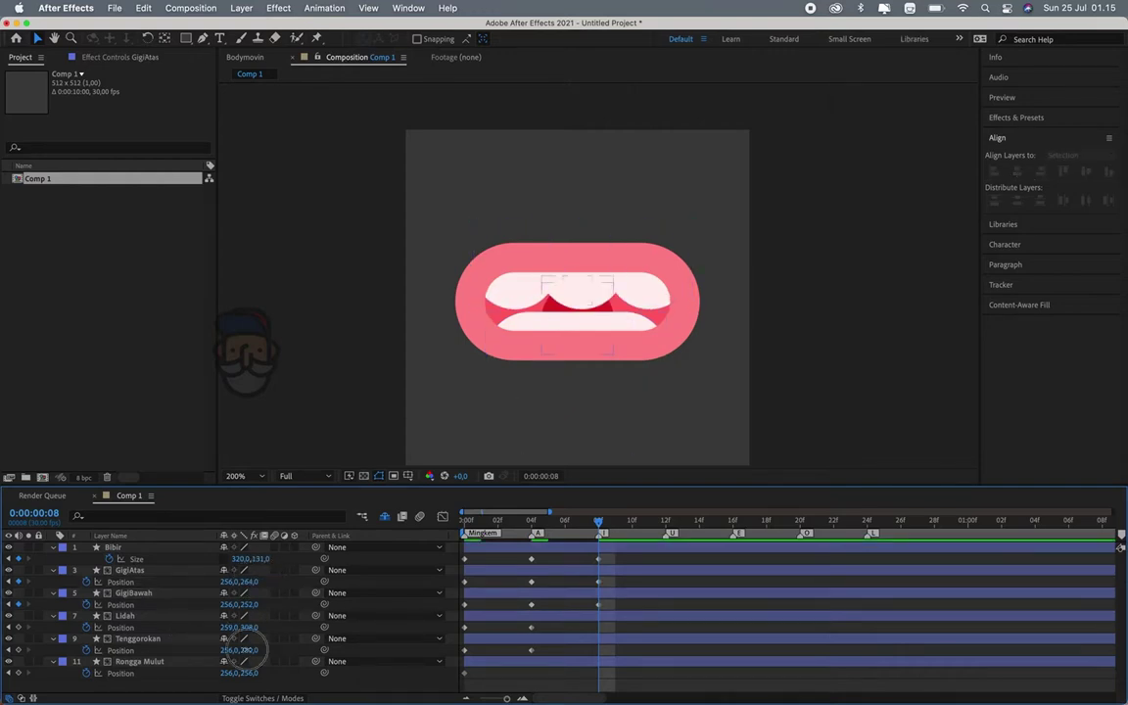
drag(245, 649, 252, 649)
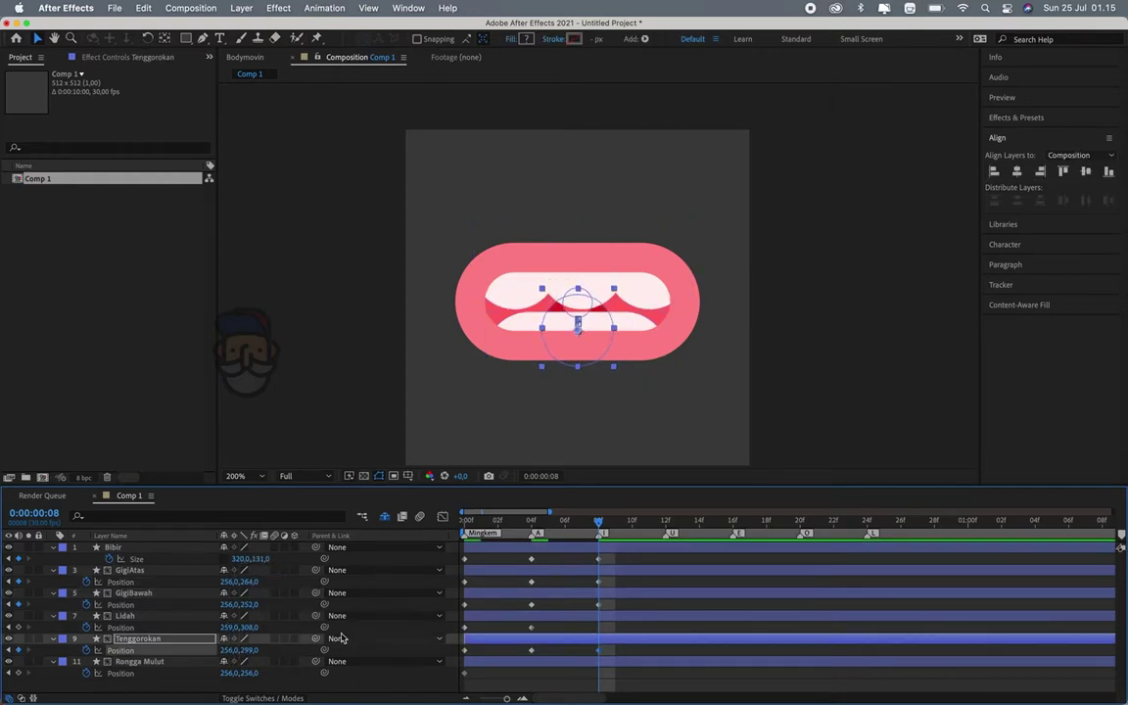
drag(574, 527, 665, 522)
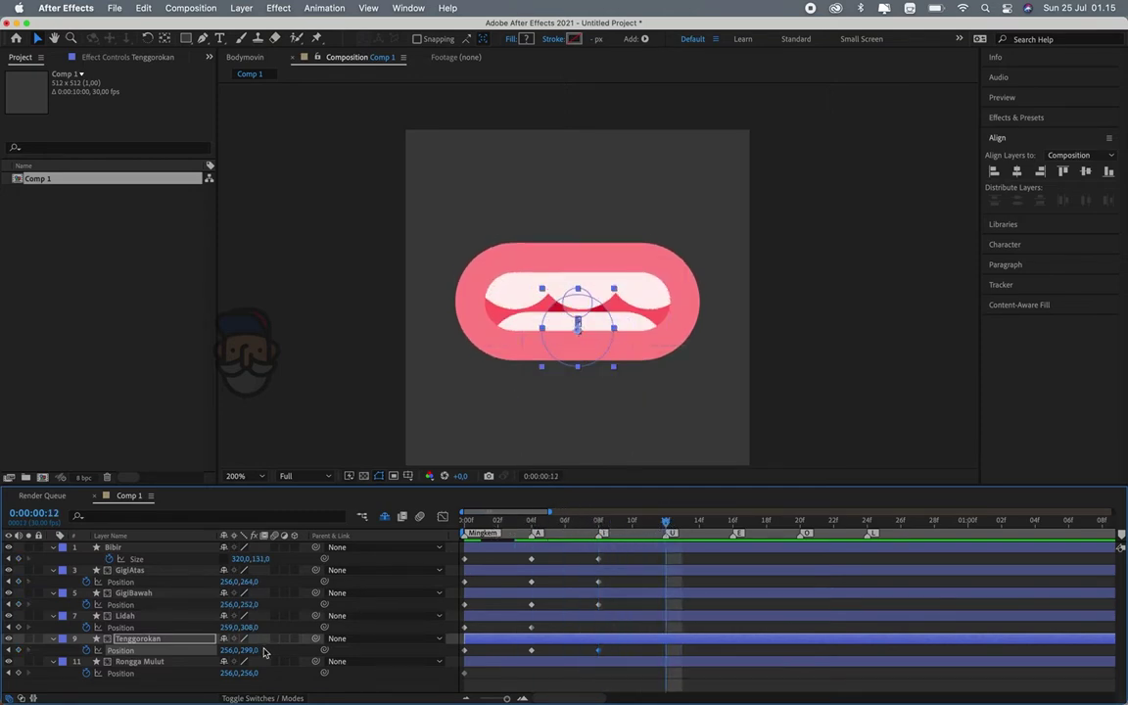
At 12f, narrow the lips and key GigiAtas Y 169, GigiBawah 327, Lidah 319, Tenggorokan 275
drag(245, 559, 224, 569)
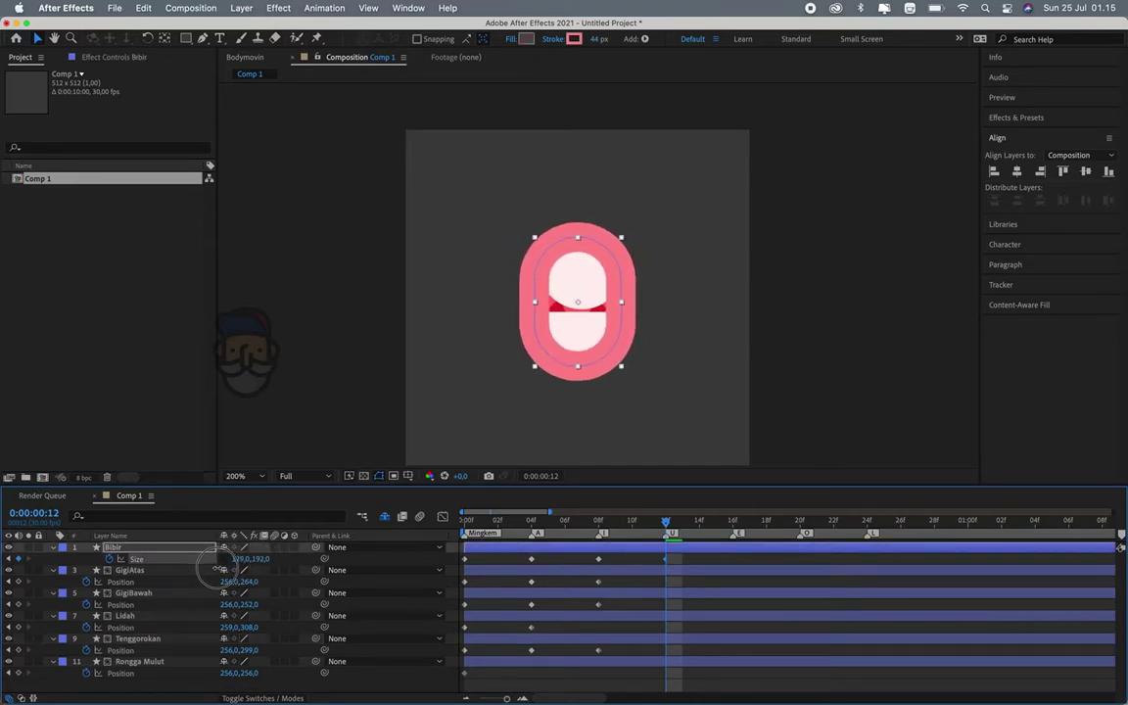
click(251, 582)
drag(252, 582, 181, 590)
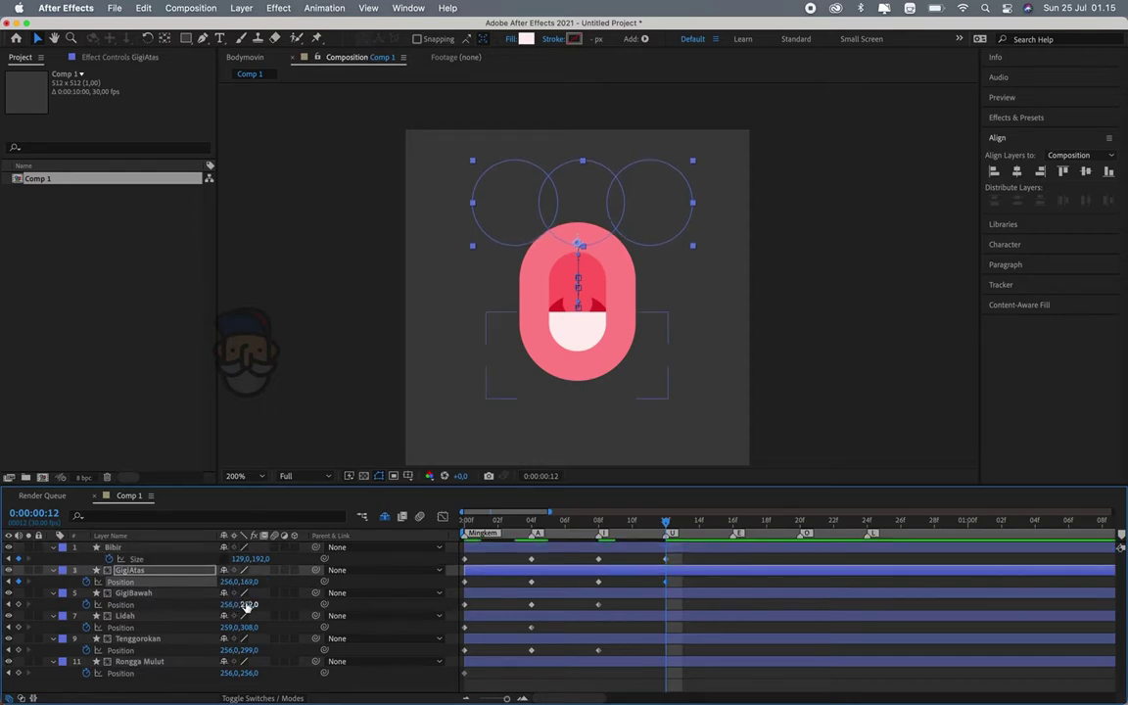
drag(246, 604, 309, 604)
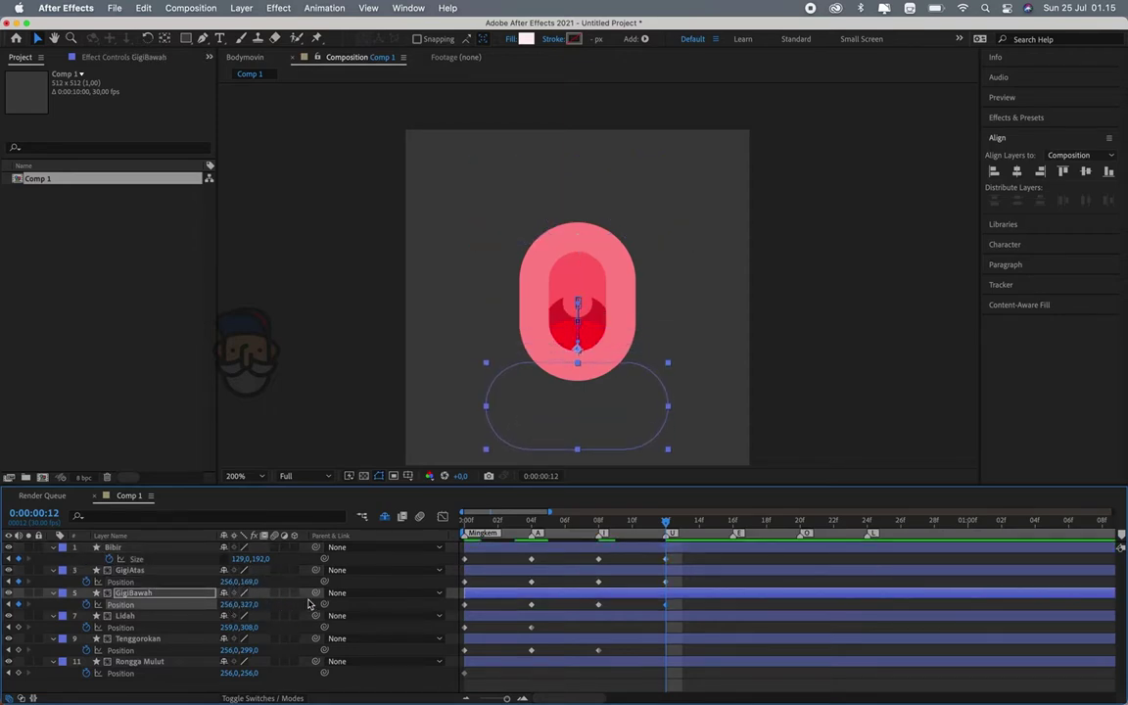
mouse_move(250, 627)
mouse_down()
mouse_move(226, 654)
mouse_move(243, 650)
mouse_up()
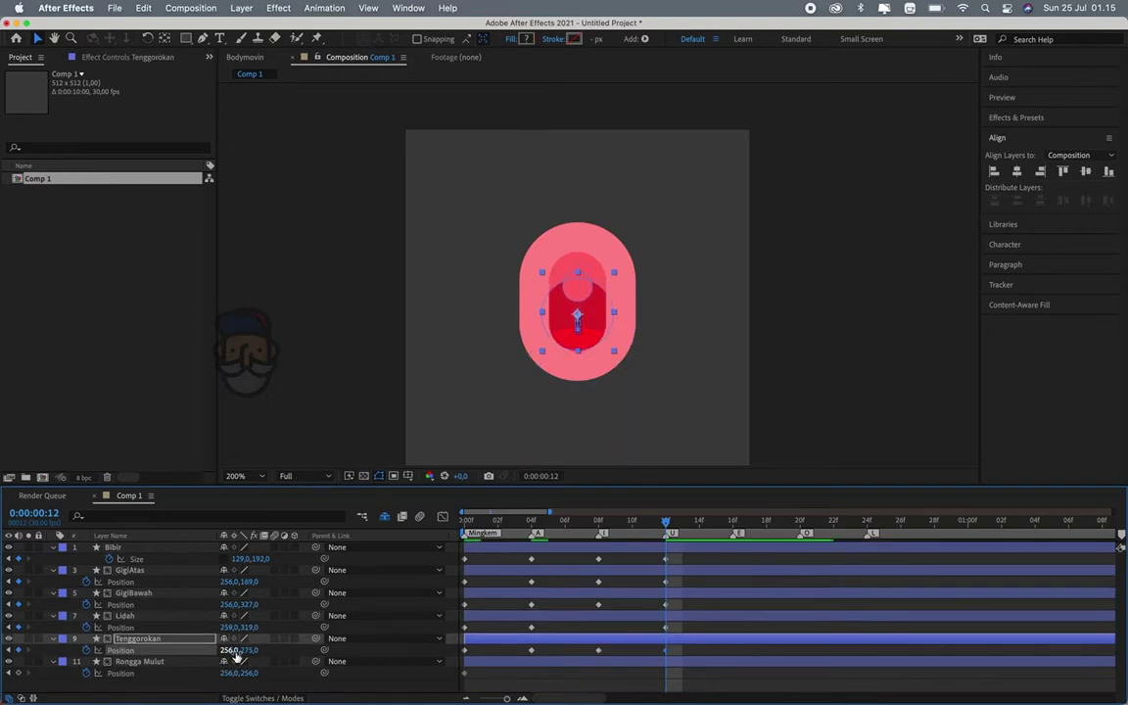
click(799, 365)
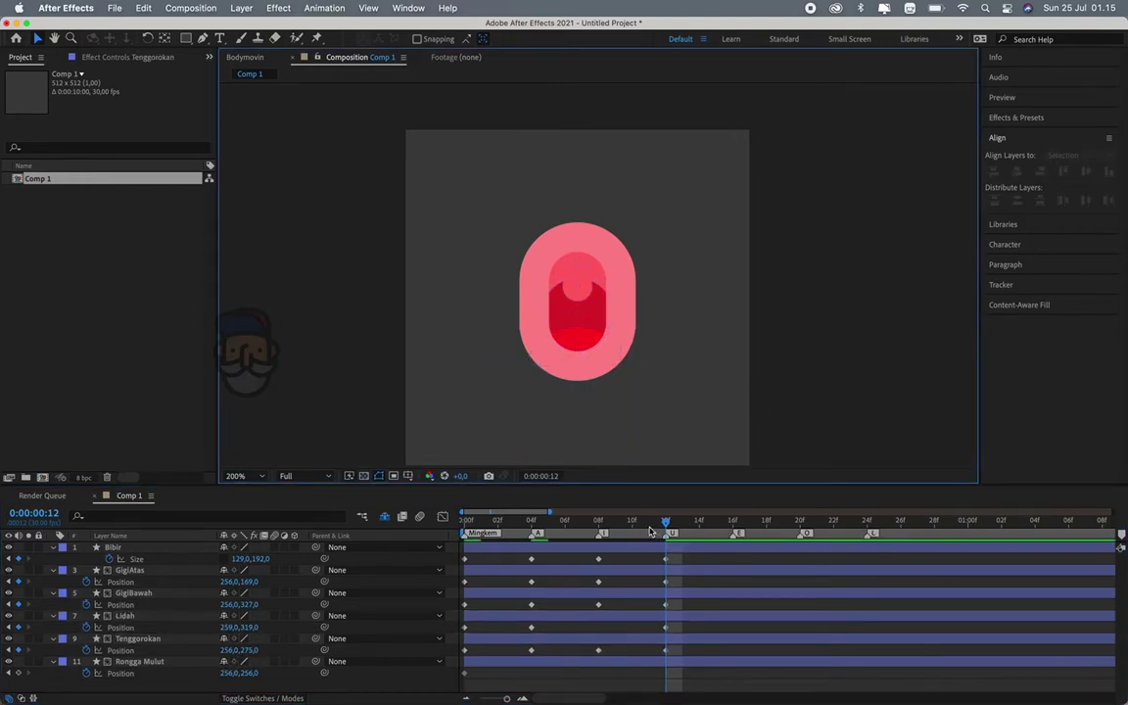
Scrub between 8f and 16f to review the U pose, selecting the Lidah layer
drag(649, 531, 598, 525)
click(531, 628)
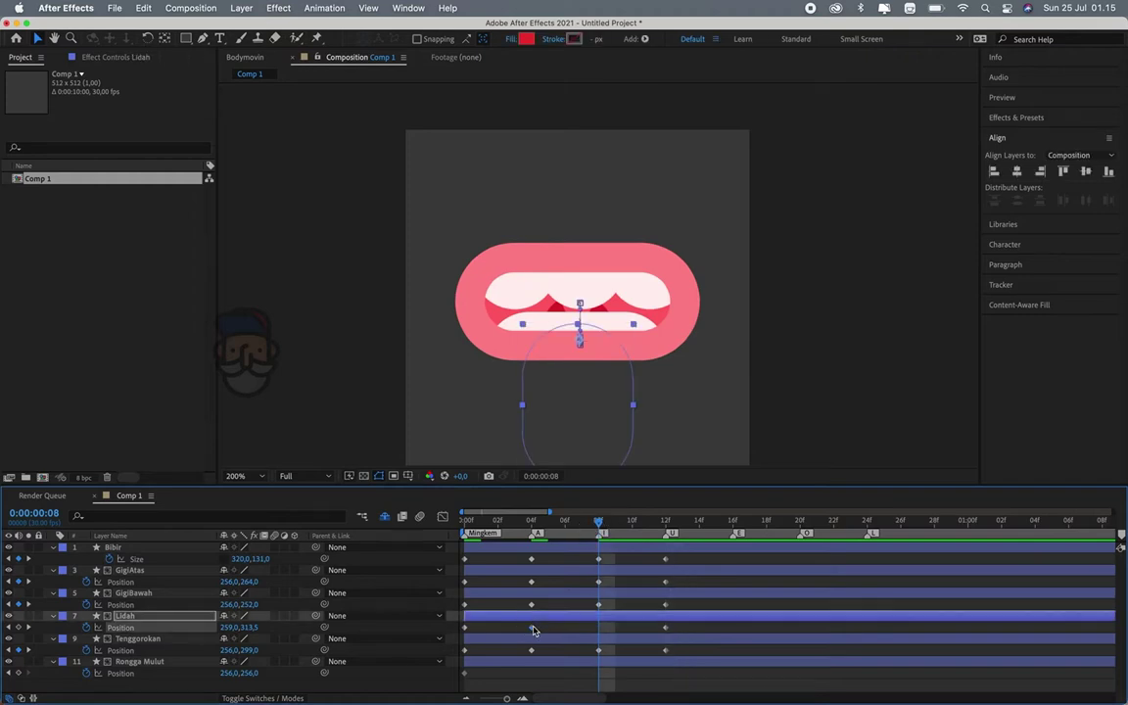
mouse_move(533, 630)
drag(598, 520, 744, 529)
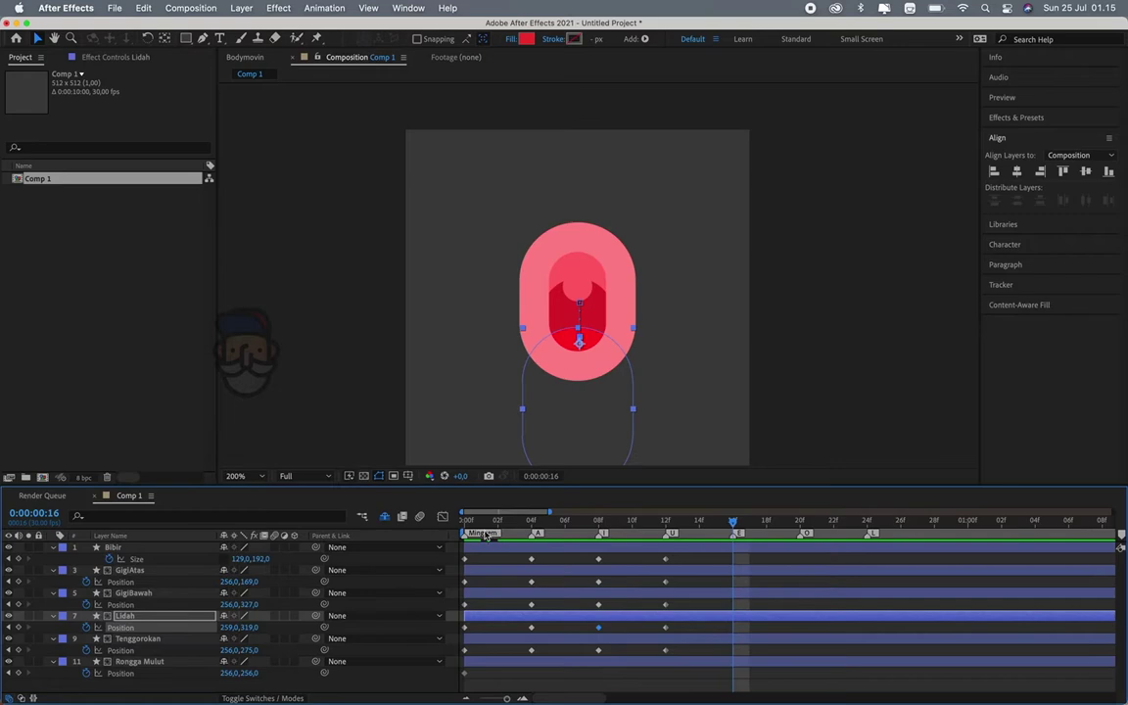
At 16f, widen and flatten the lips, keying lower teeth at Y 281 and throat at Y 304
drag(265, 557, 357, 558)
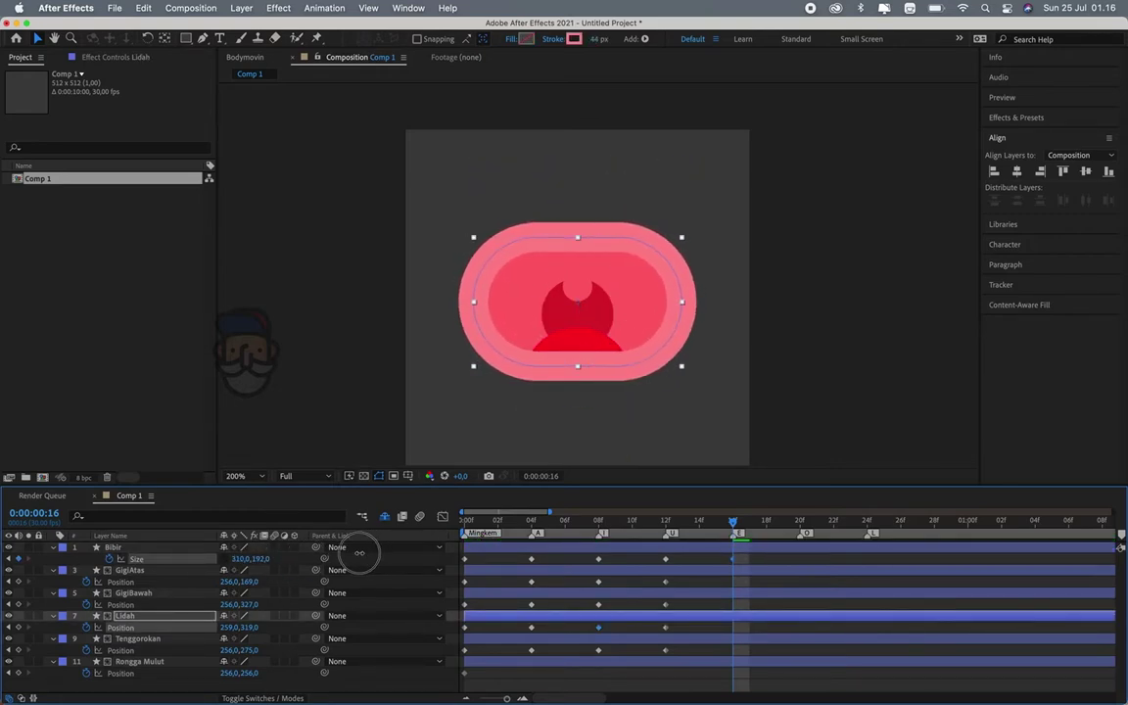
drag(257, 558, 250, 634)
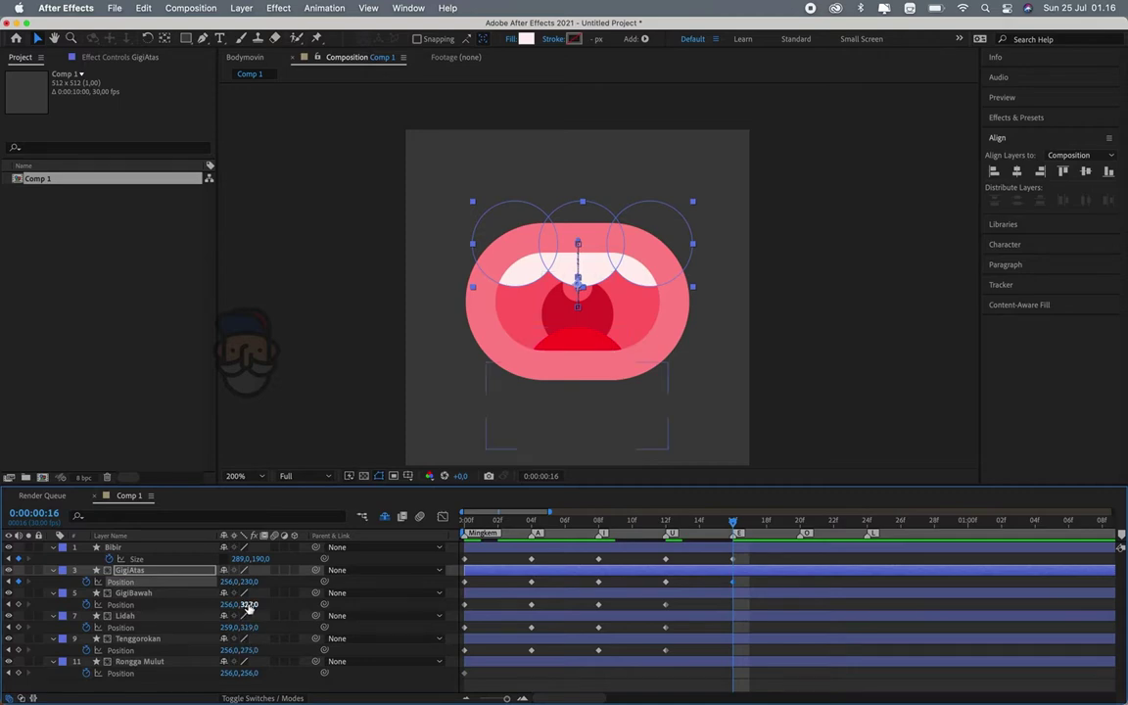
drag(249, 606, 227, 604)
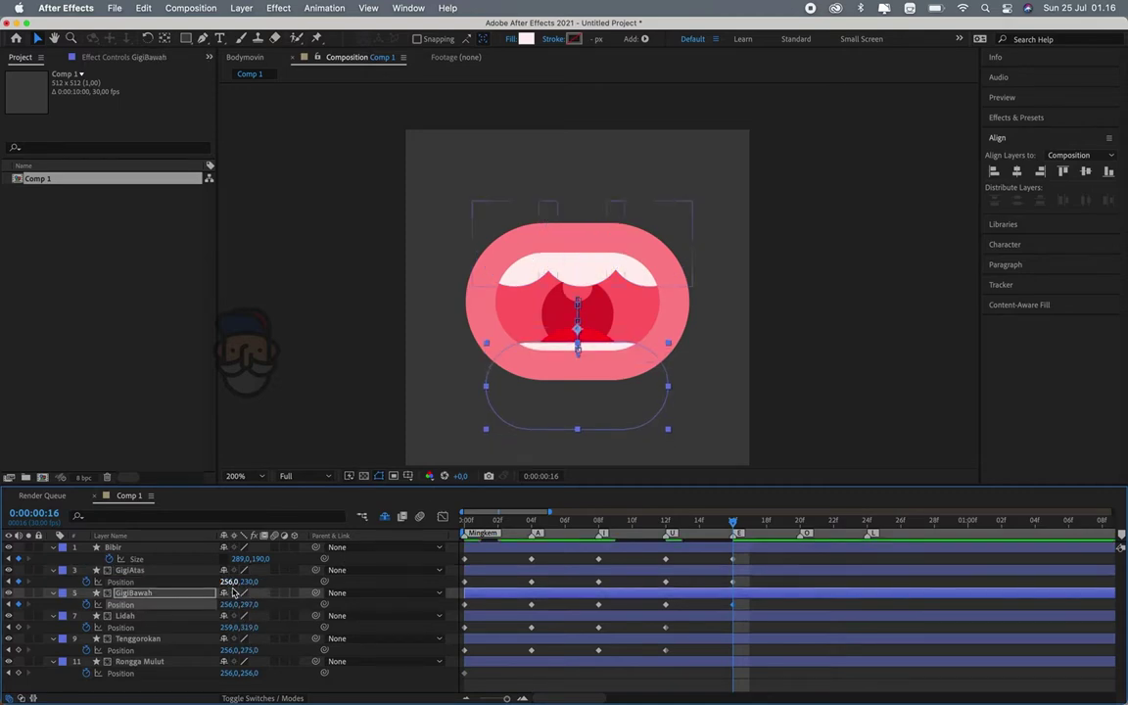
mouse_move(249, 650)
mouse_down()
mouse_move(240, 672)
mouse_move(252, 662)
mouse_move(236, 630)
mouse_up()
click(181, 639)
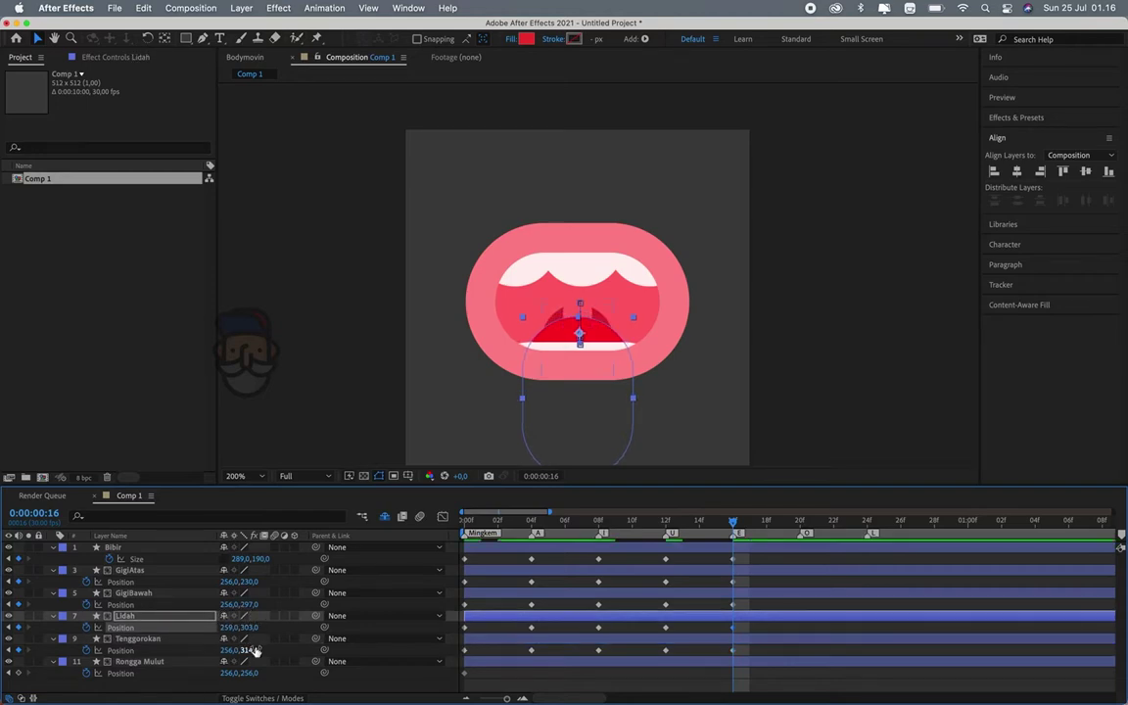
drag(258, 648, 247, 648)
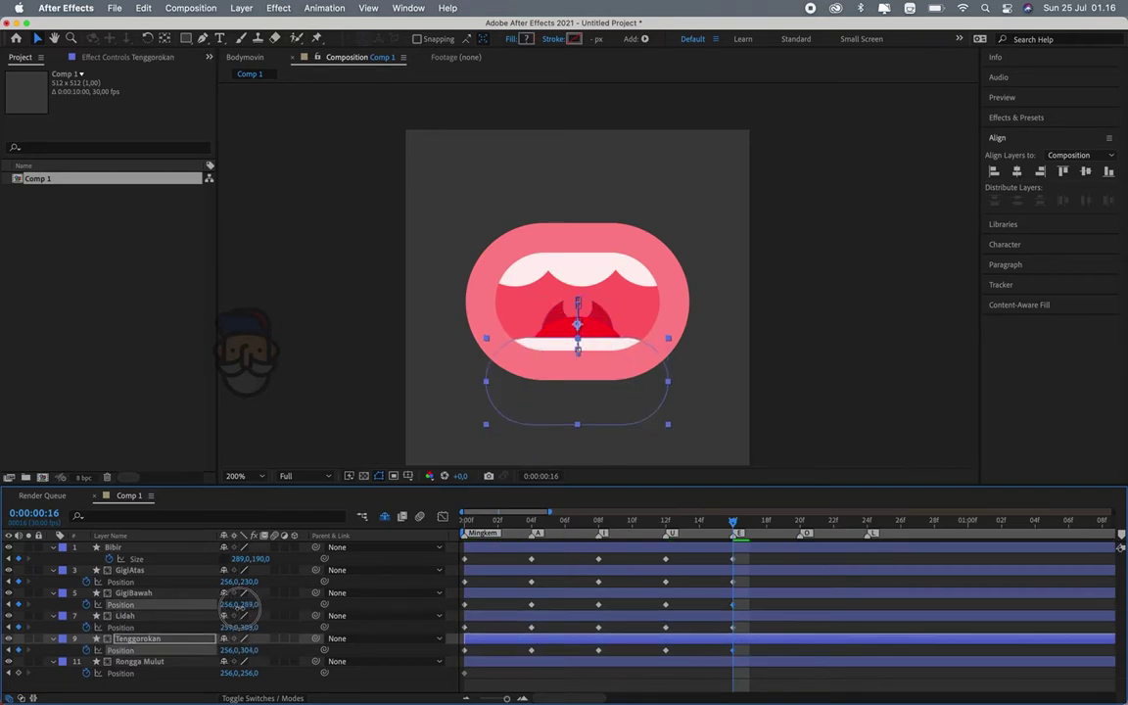
drag(242, 604, 226, 604)
Compare with the 12f pose, shorten the lips to 379×155, and review the lead-up to 16f
click(749, 603)
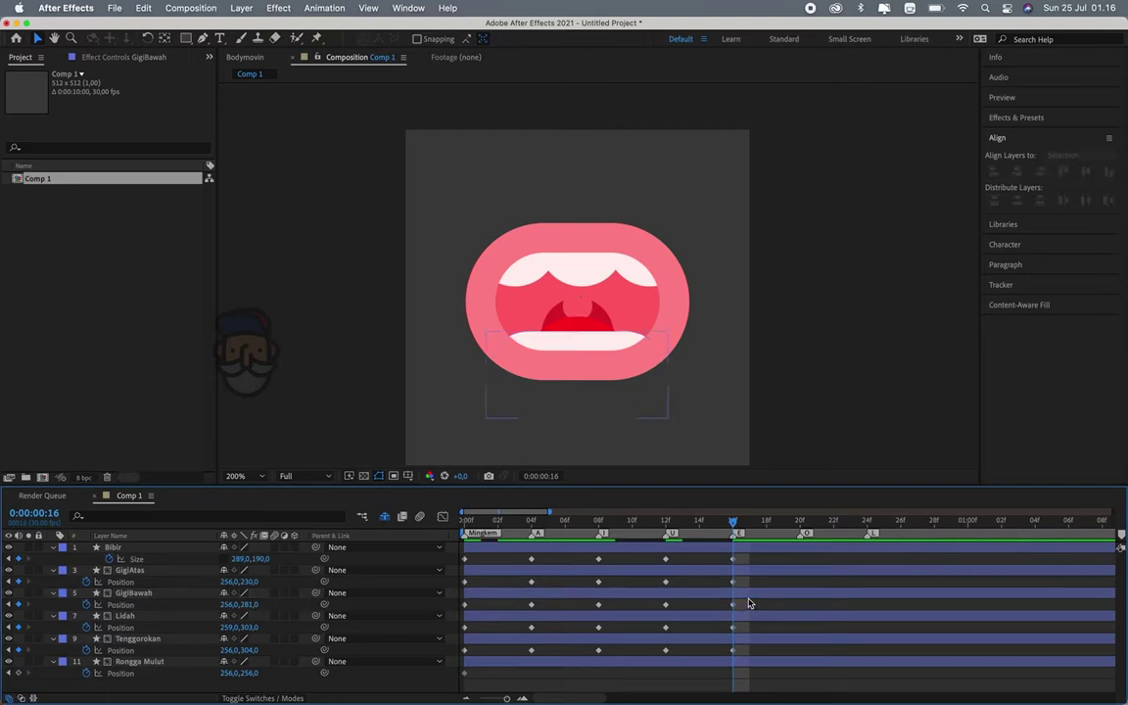
mouse_move(727, 533)
mouse_down()
mouse_move(551, 553)
mouse_move(732, 553)
mouse_up()
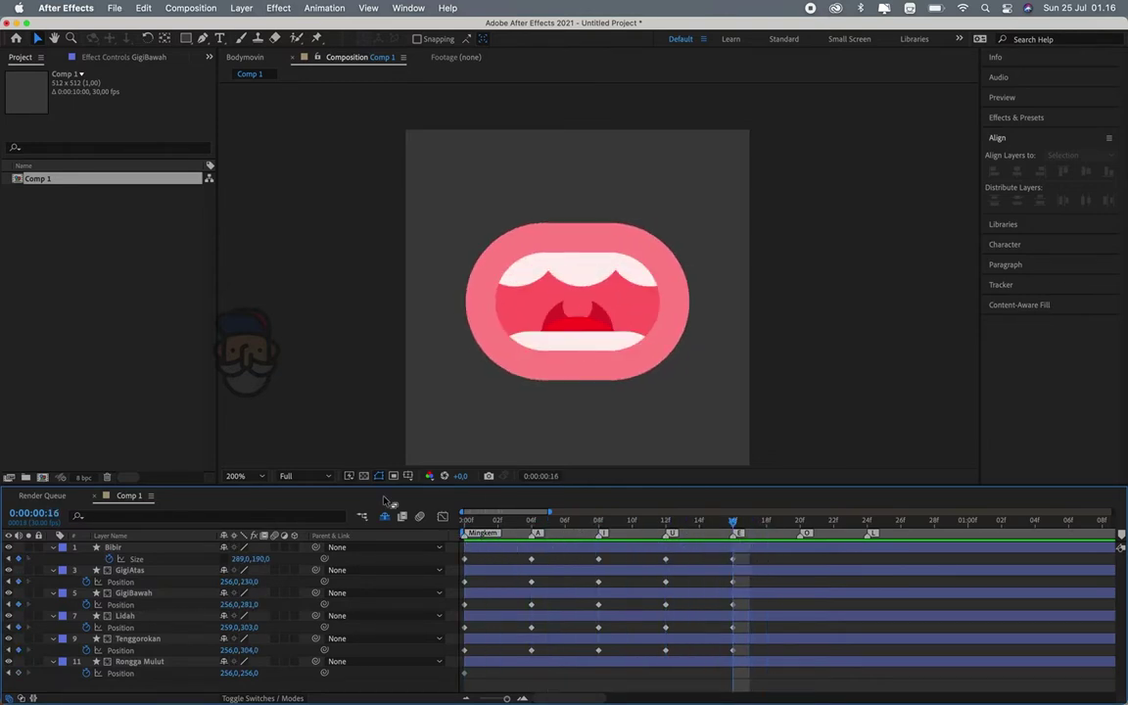
mouse_move(261, 561)
mouse_down()
mouse_move(227, 561)
mouse_move(292, 549)
mouse_up()
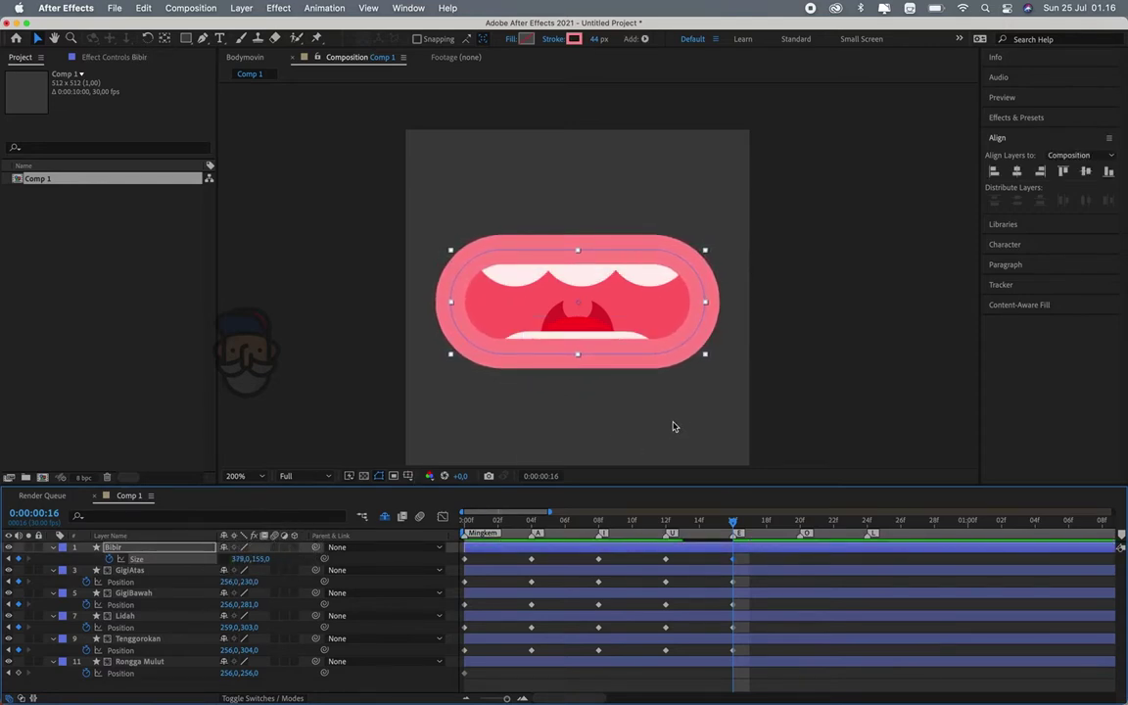
mouse_move(732, 520)
mouse_down()
mouse_move(635, 501)
mouse_move(801, 502)
mouse_up()
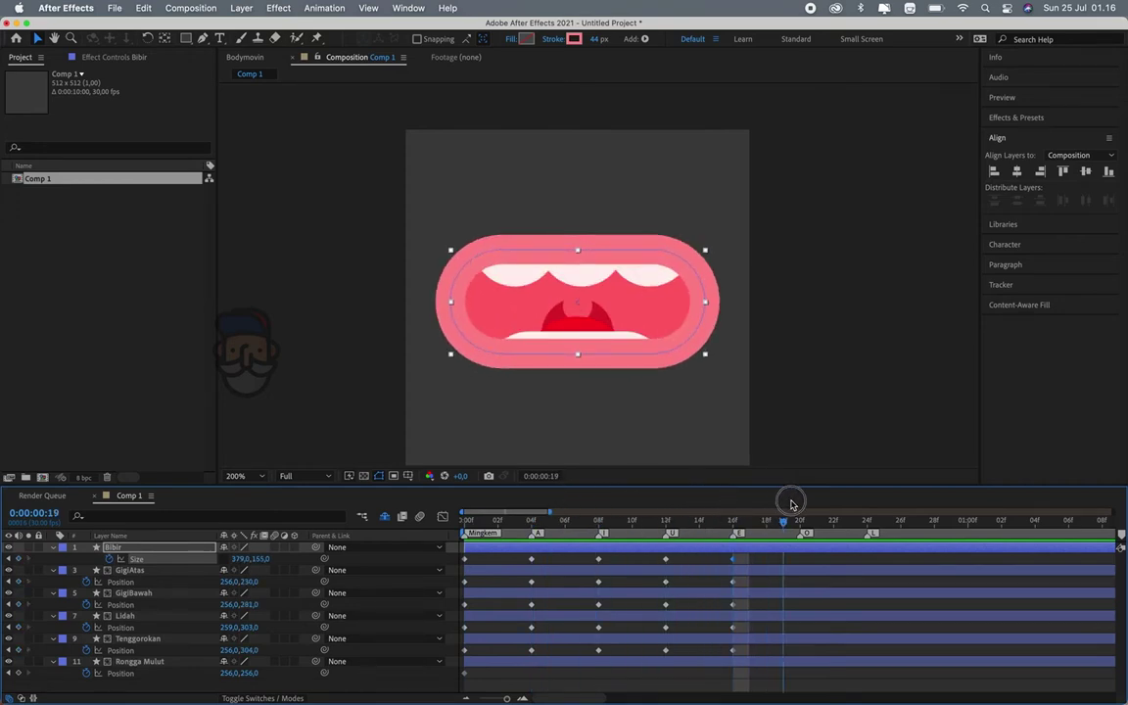
At 20f, reshape the lips into a 223×250 oval, with lower teeth Y 343 and tongue Y 349
mouse_move(263, 562)
mouse_down()
mouse_move(278, 561)
mouse_move(137, 565)
mouse_move(151, 559)
mouse_up()
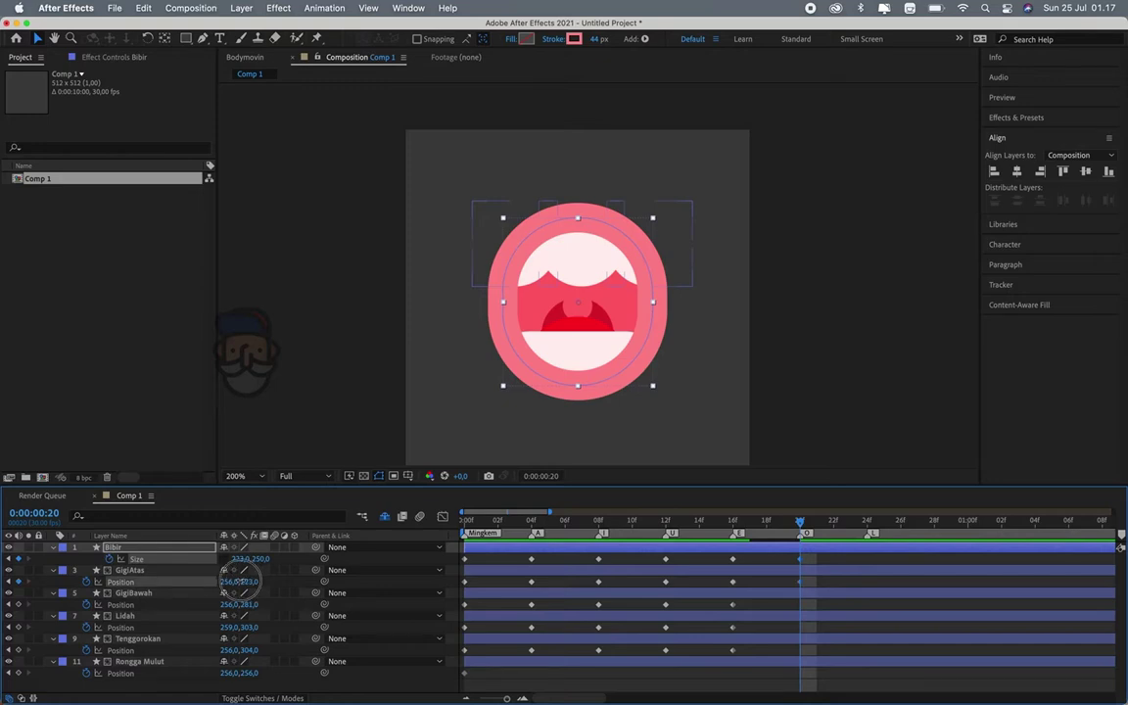
mouse_move(239, 583)
mouse_down()
mouse_move(225, 584)
mouse_move(261, 612)
mouse_up()
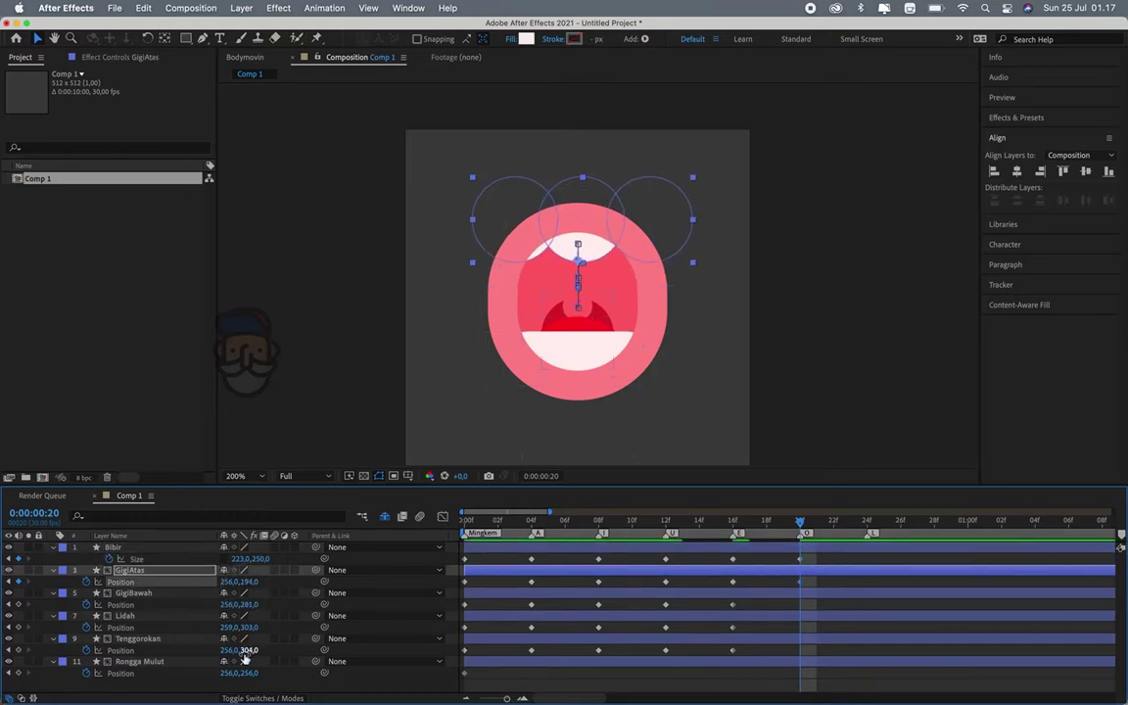
drag(245, 604, 152, 642)
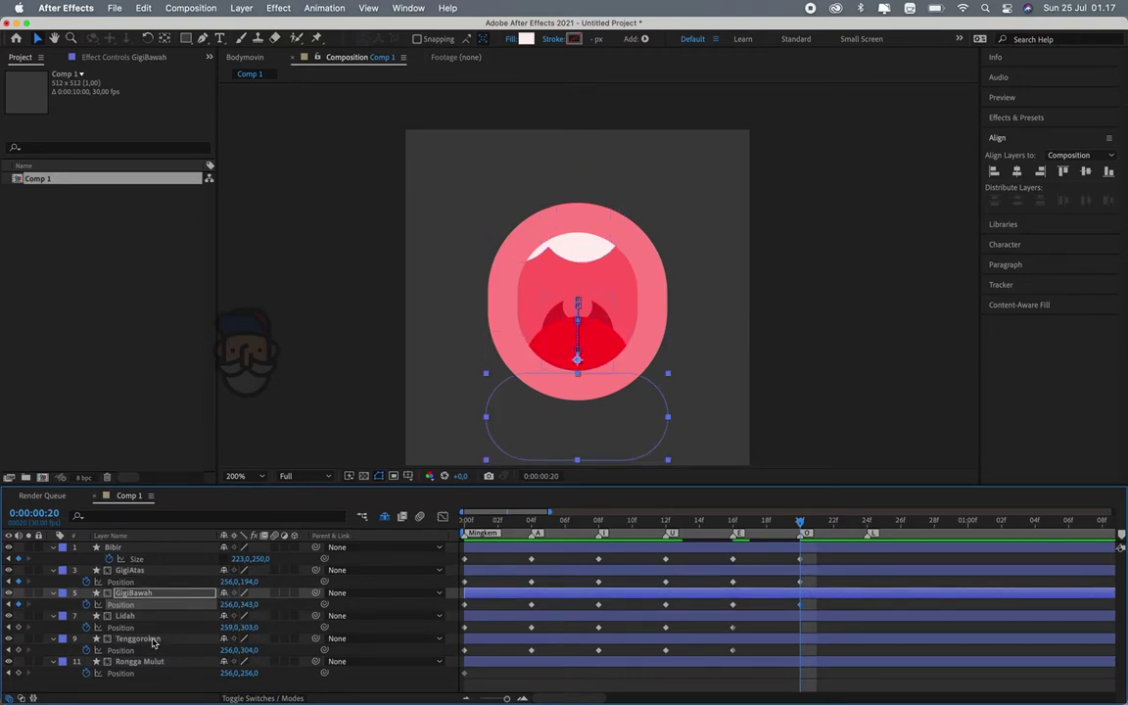
mouse_move(246, 626)
mouse_down()
mouse_move(295, 626)
mouse_move(275, 626)
mouse_up()
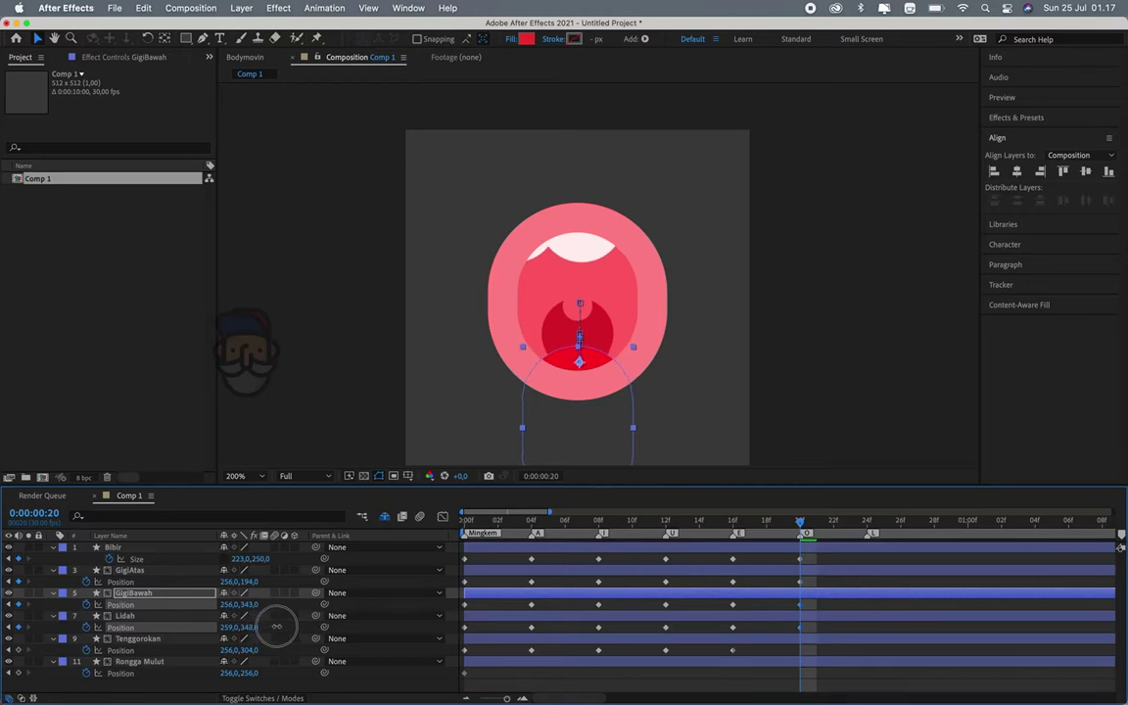
Key GigiAtas at Y 147 and Tenggorokan at Y 275, then move to the 24f marker
click(130, 570)
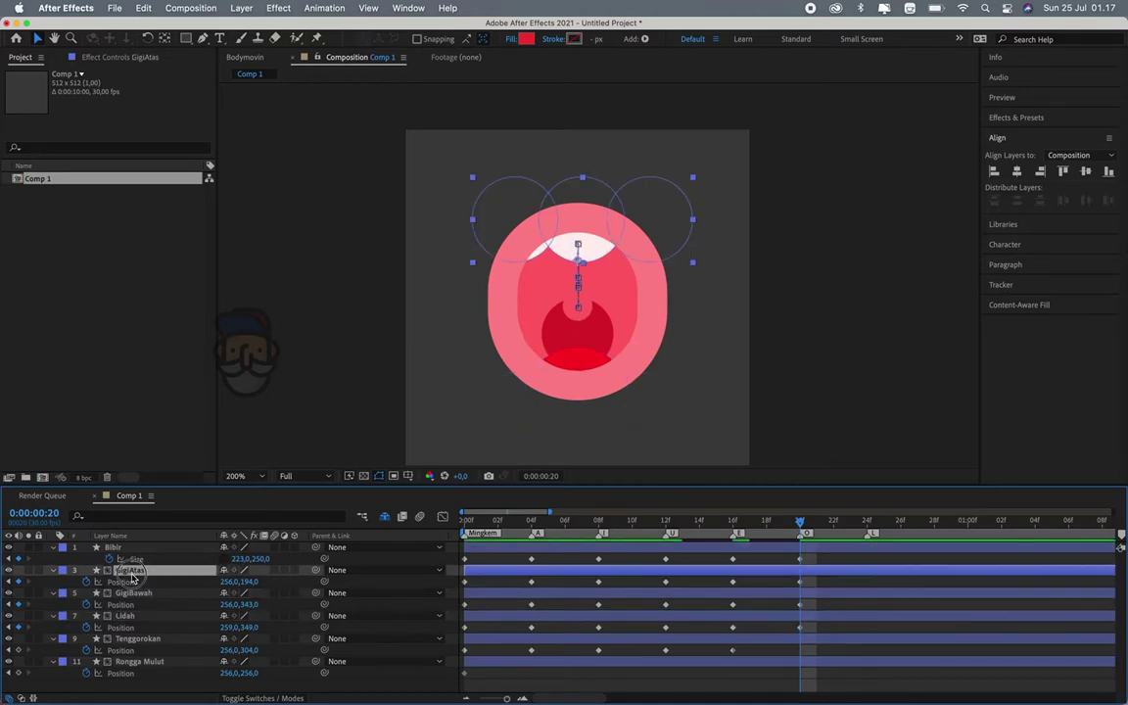
drag(249, 581, 207, 581)
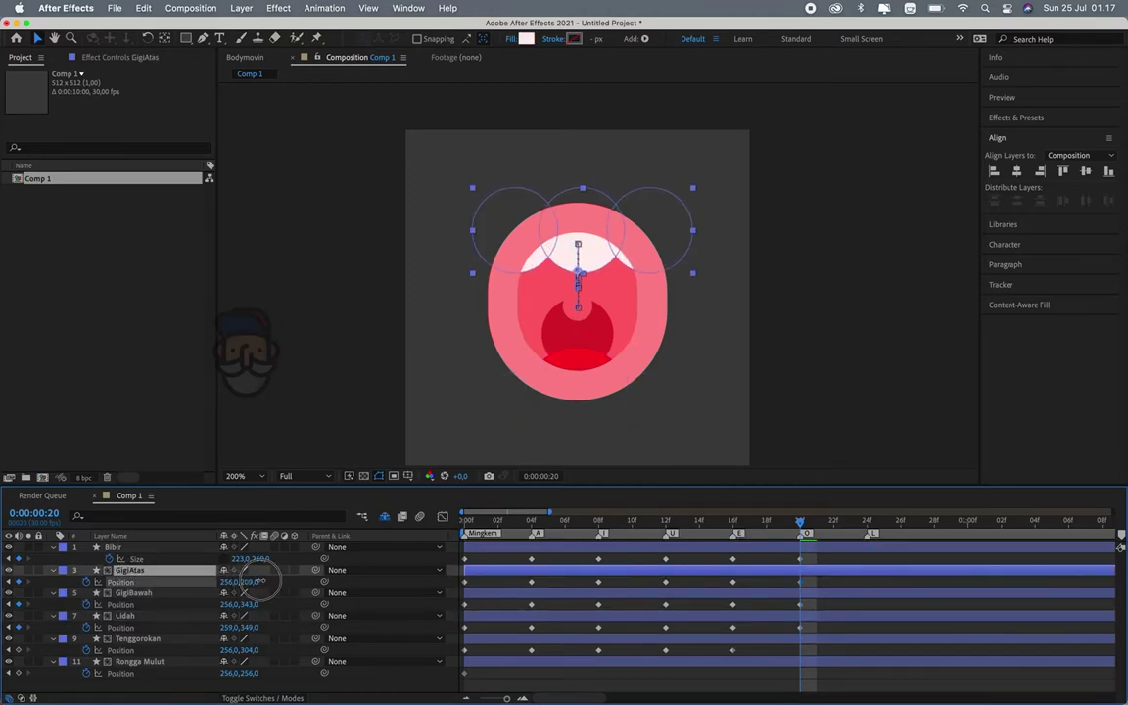
click(861, 640)
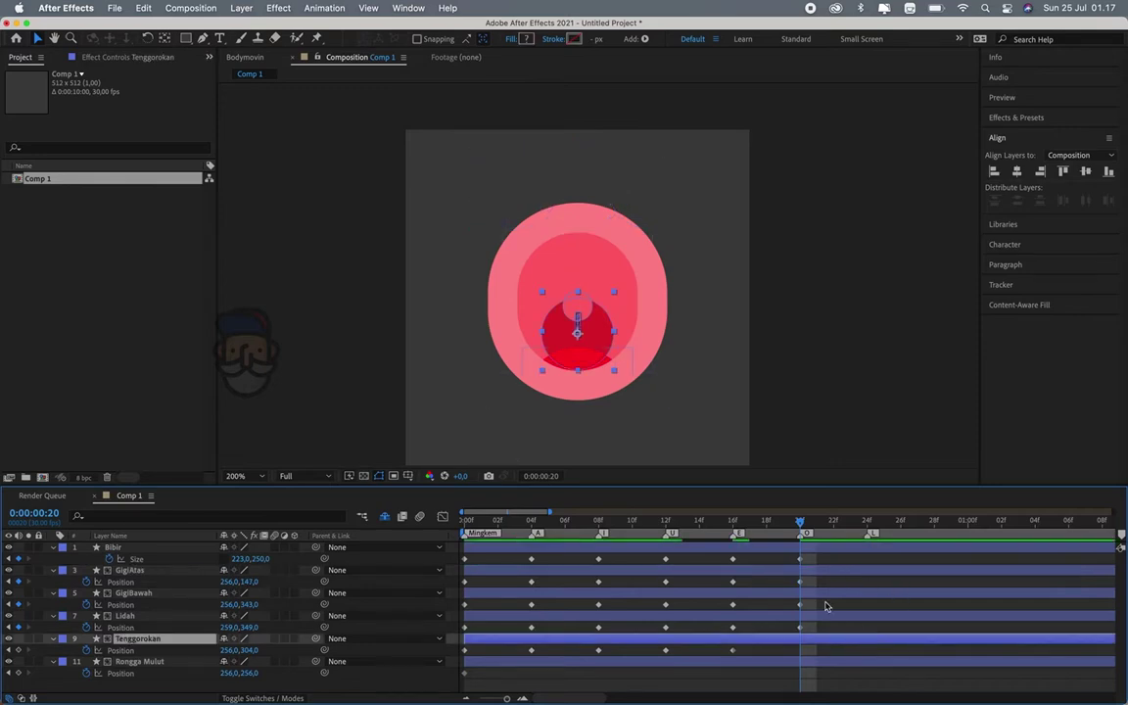
drag(801, 522, 804, 534)
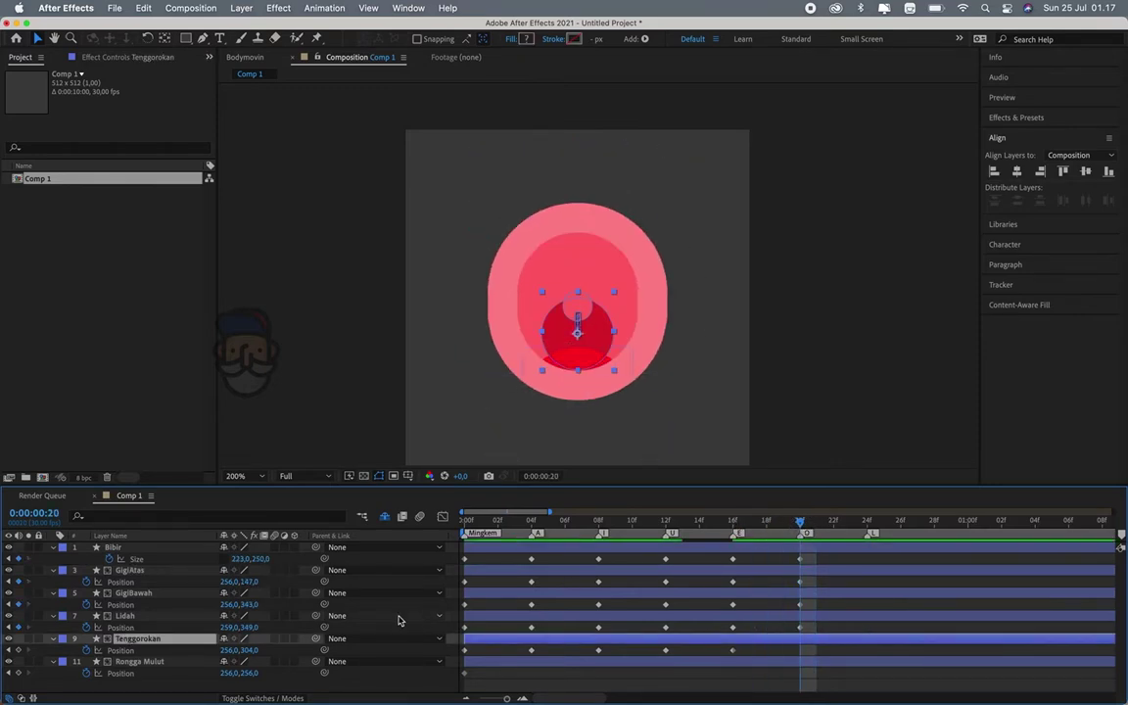
mouse_move(248, 650)
mouse_down()
mouse_move(214, 650)
mouse_move(243, 650)
mouse_up()
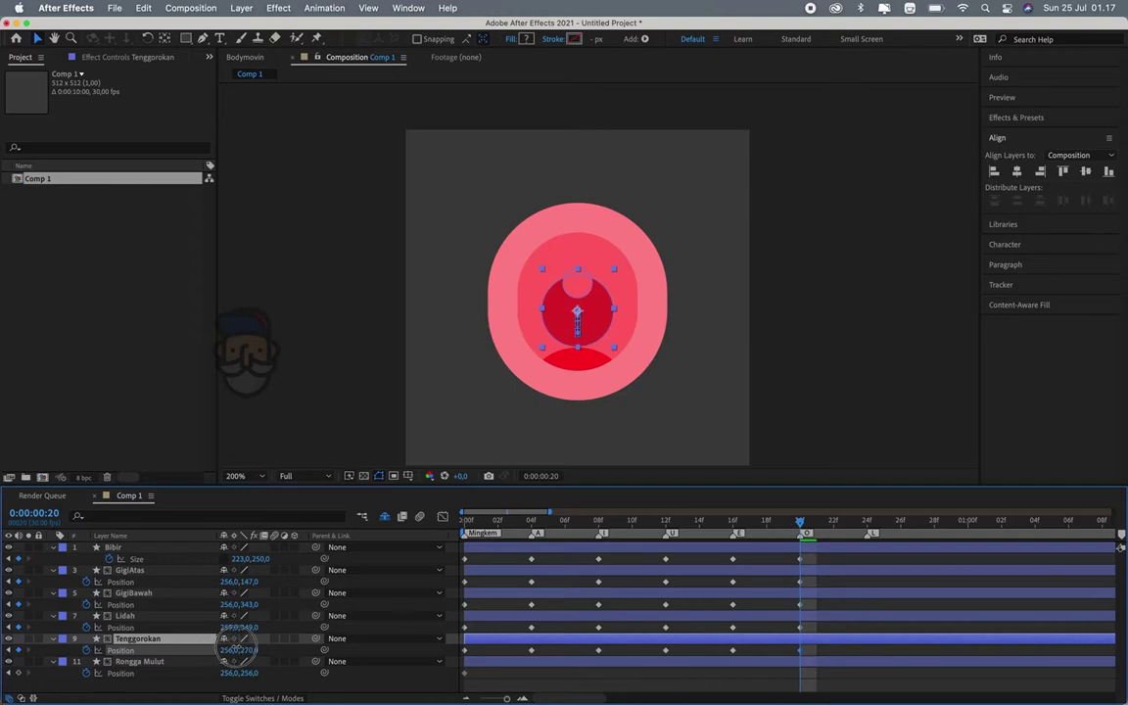
click(871, 277)
drag(801, 521, 865, 550)
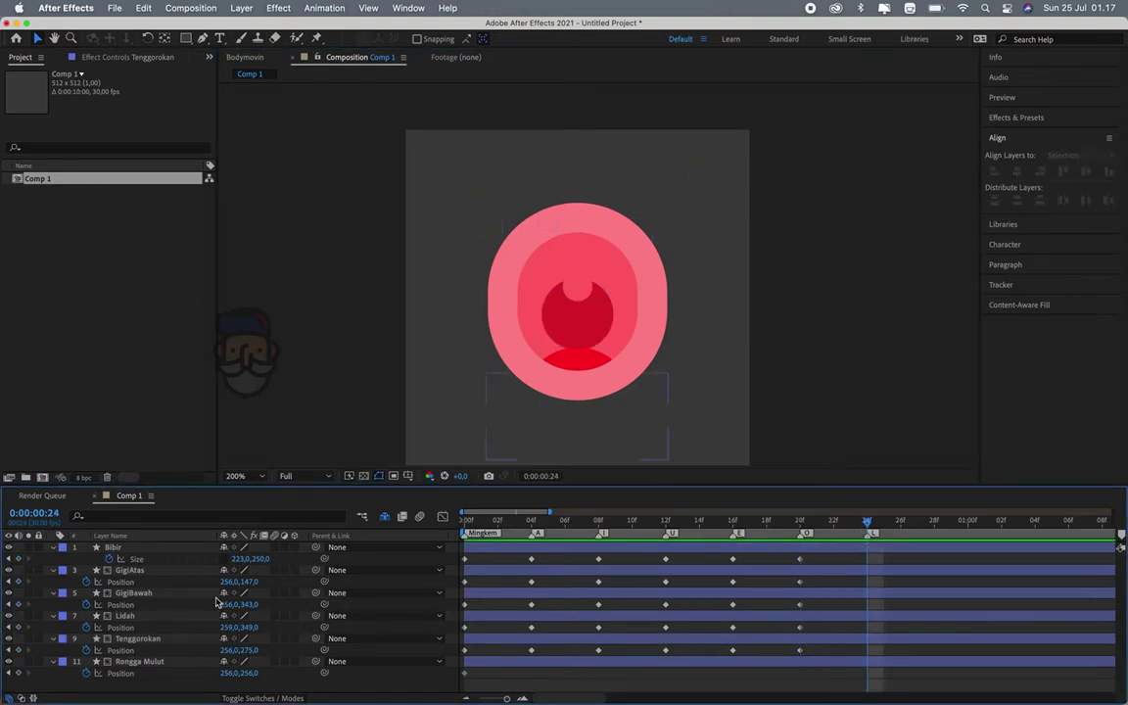
Copy all layers' 16f E pose keyframes and paste them at 24f
click(755, 561)
drag(754, 560, 717, 665)
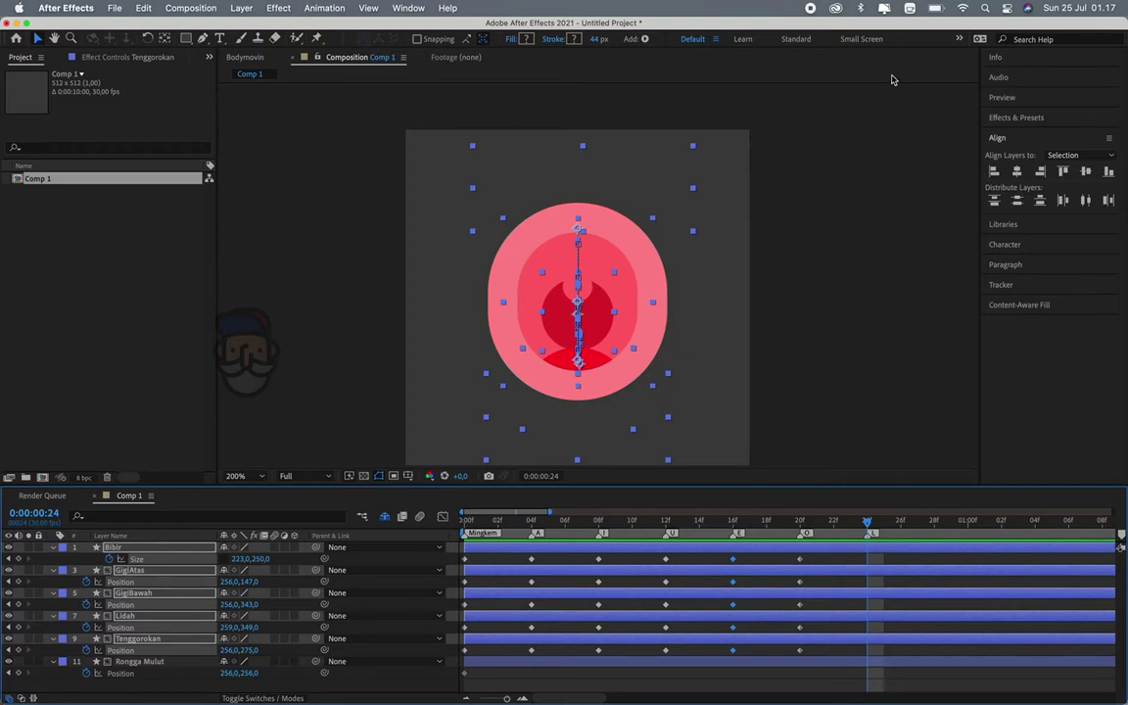
click(759, 582)
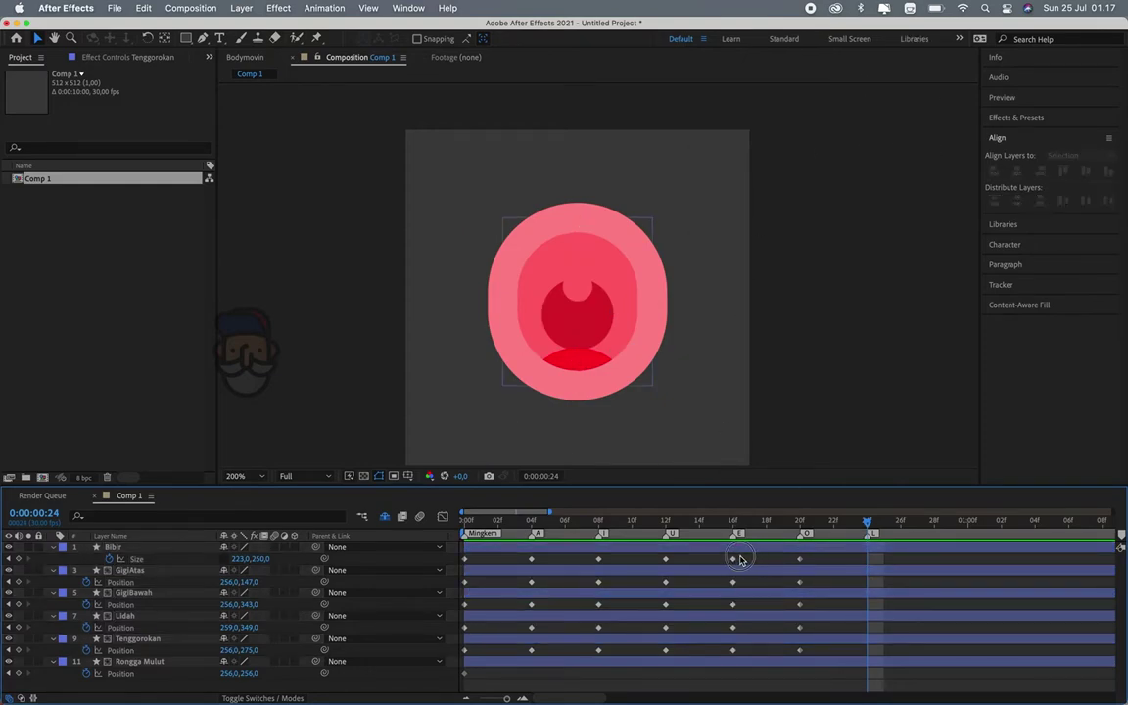
key(ctrl+v)
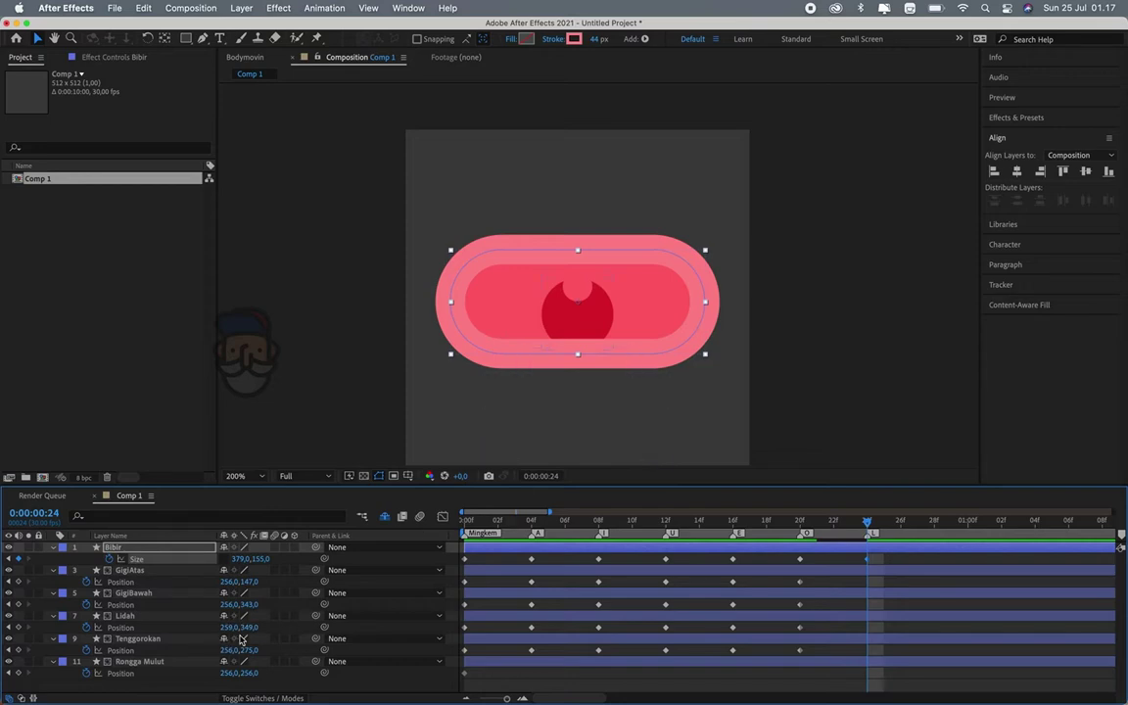
Tweak the L pose (Lidah Y 269, GigiAtas Y 262, GigiBawah Y 287), then preview playback
mouse_move(240, 627)
mouse_down()
mouse_move(213, 627)
mouse_move(200, 683)
mouse_move(261, 650)
mouse_up()
drag(239, 582, 368, 580)
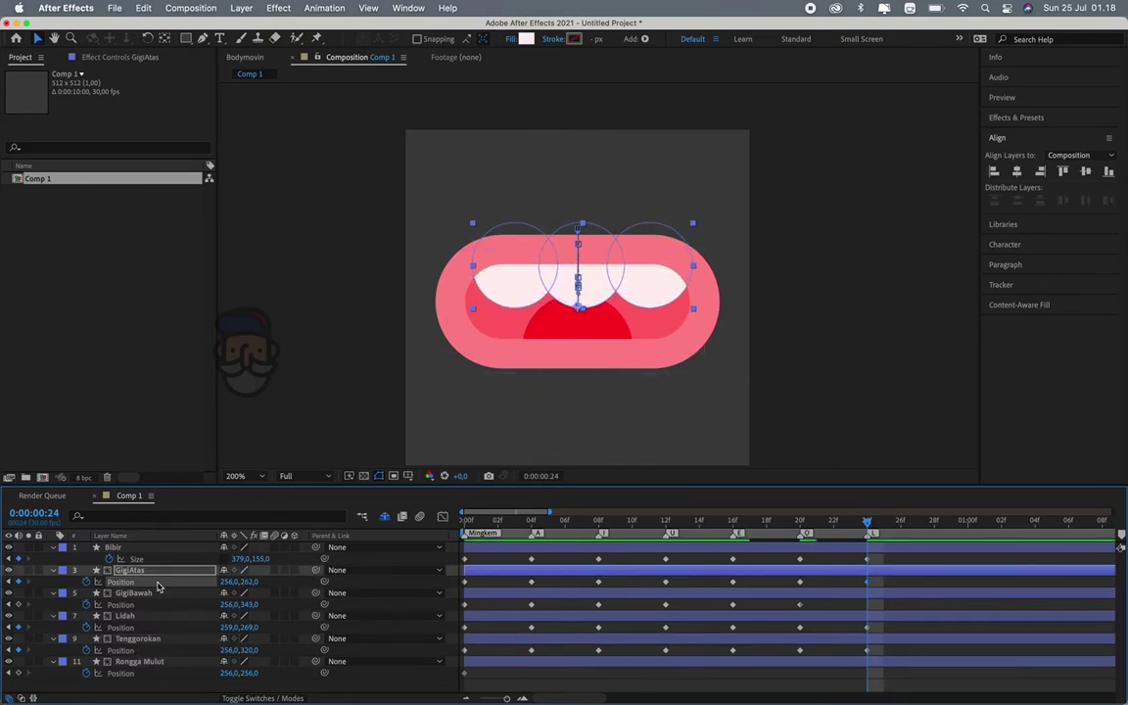
click(861, 683)
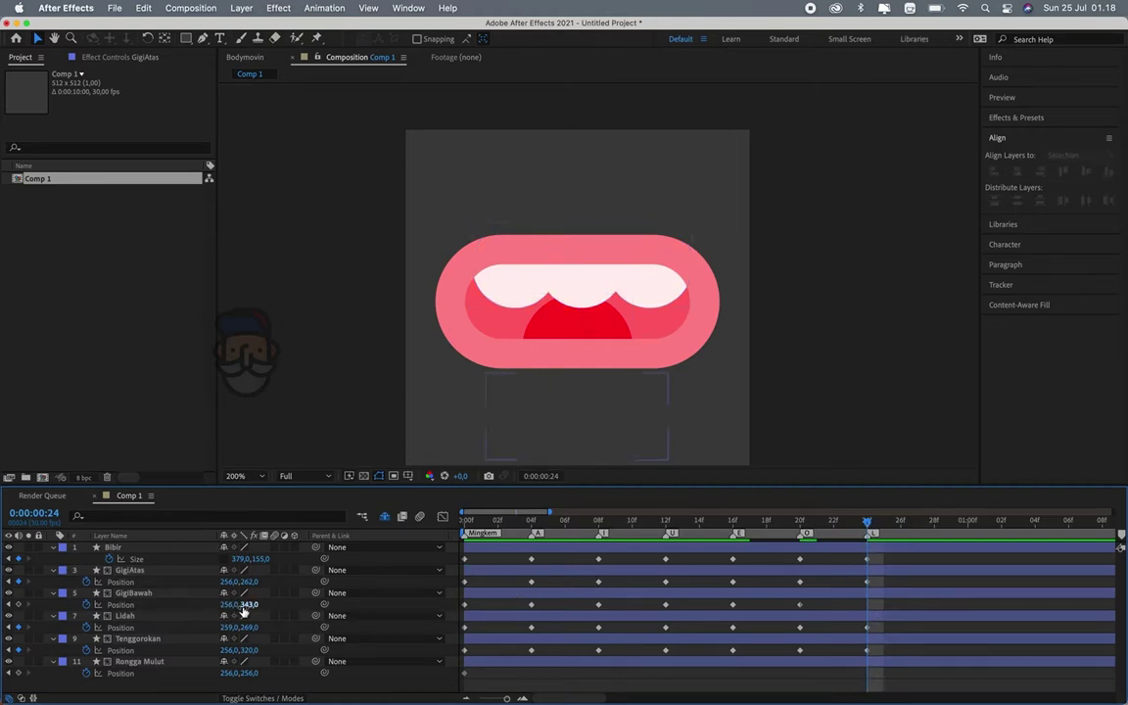
drag(251, 604, 214, 609)
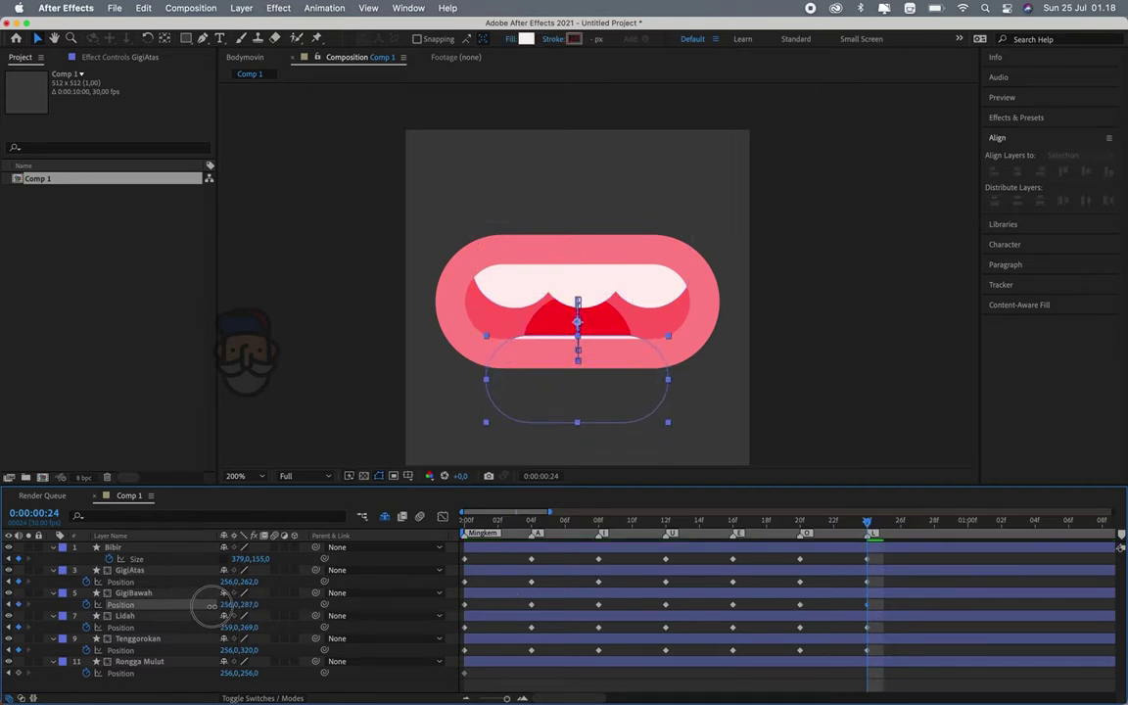
key(space)
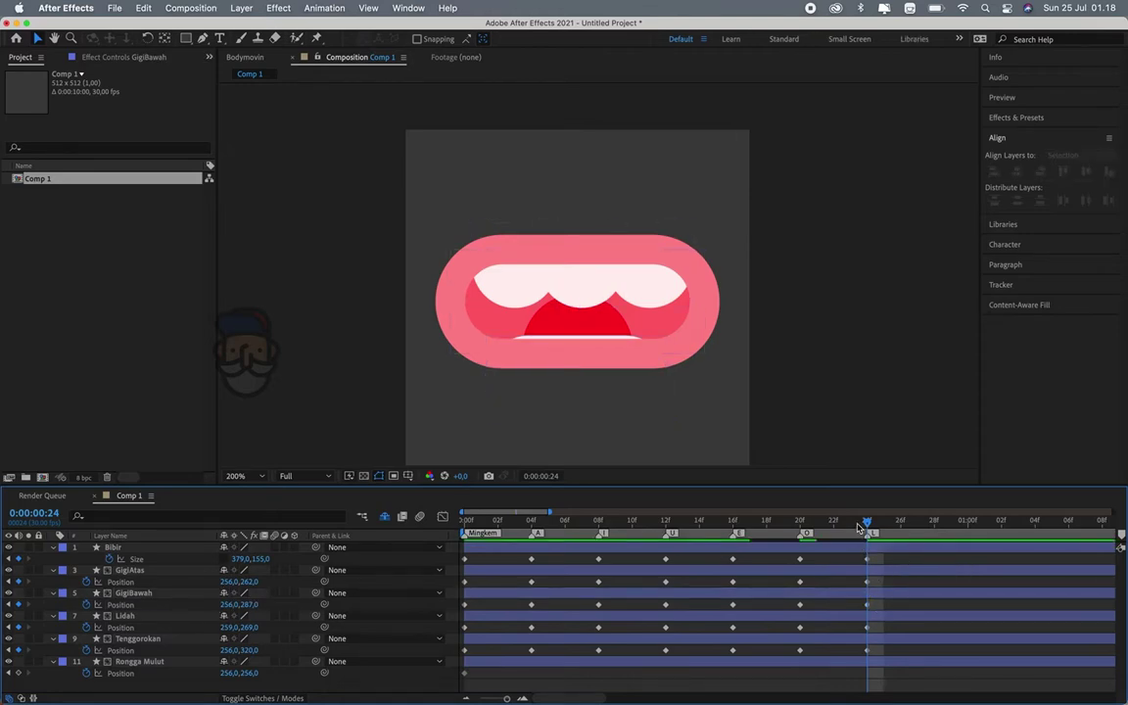
drag(837, 514, 866, 519)
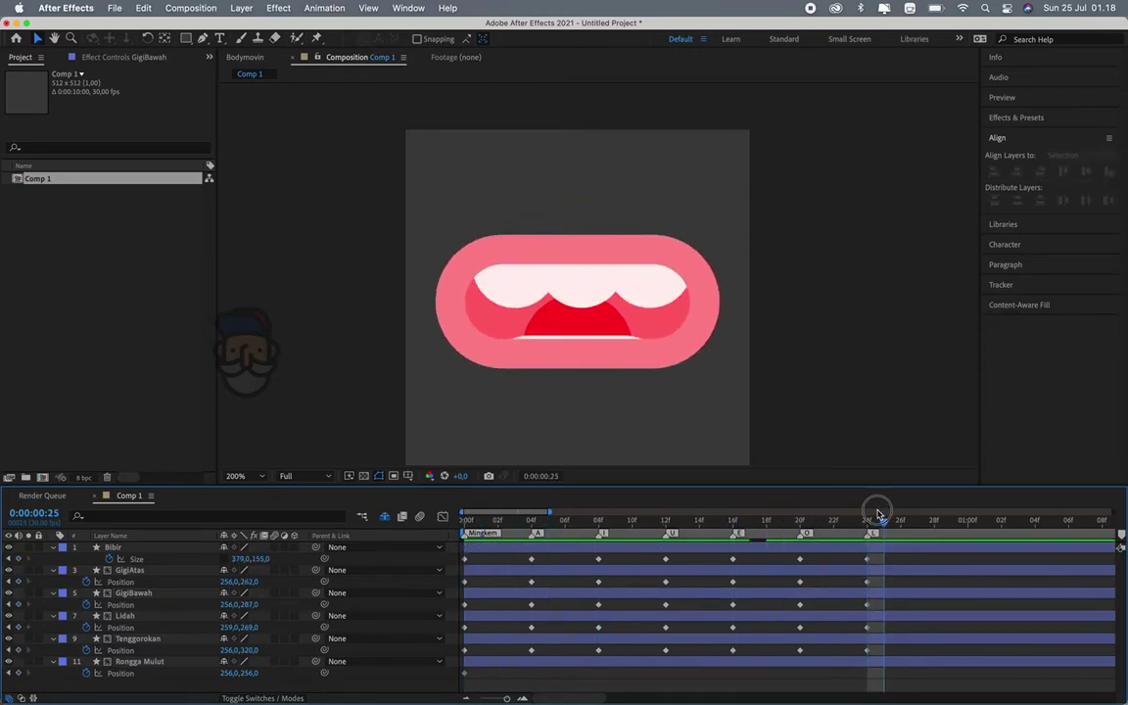
Preview the animation, stop at frame 7, and rename the comp Mulut_Animation via Cmd+K
key(space)
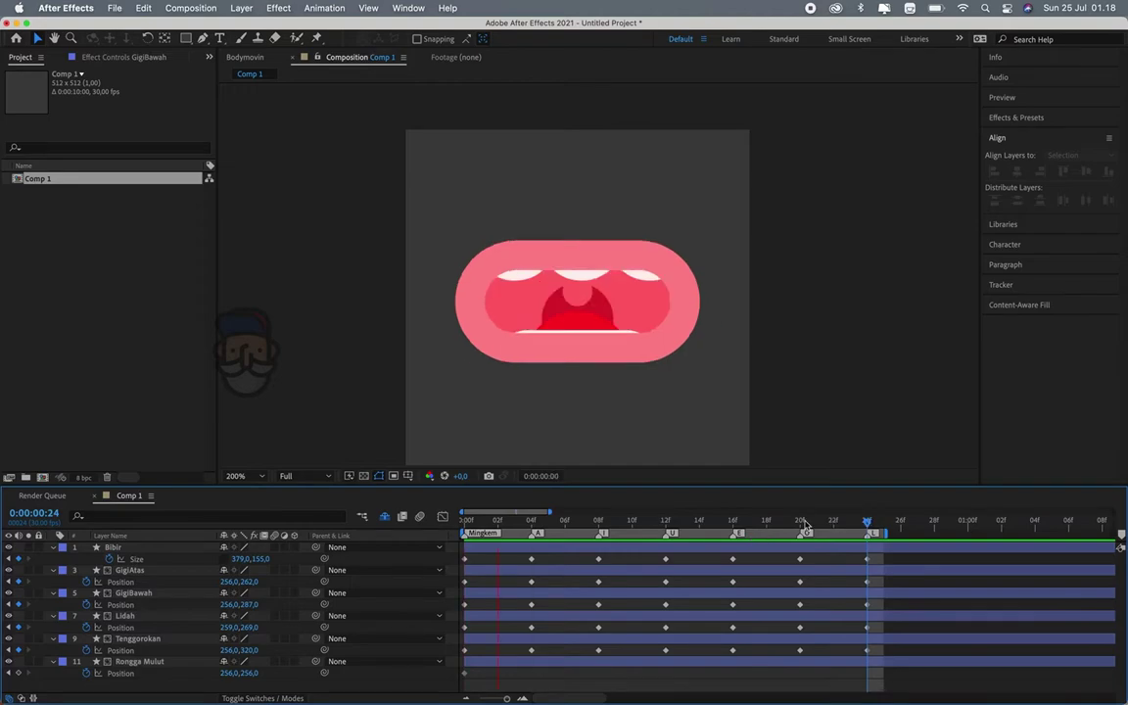
key(space)
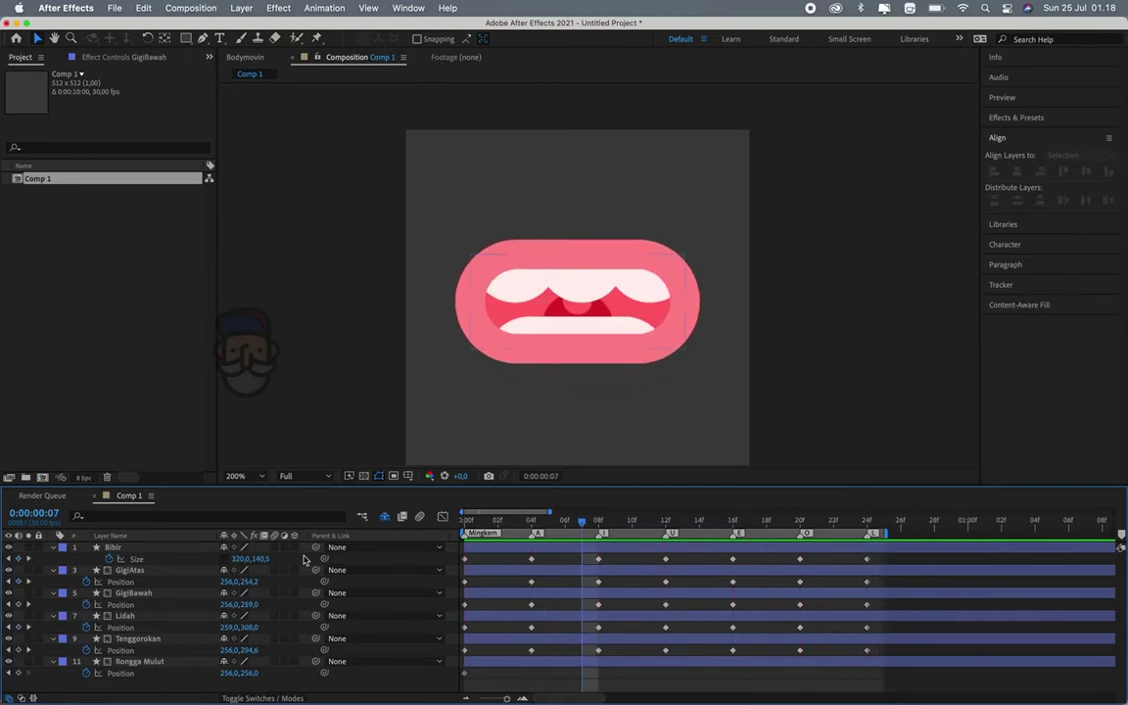
key(super+k)
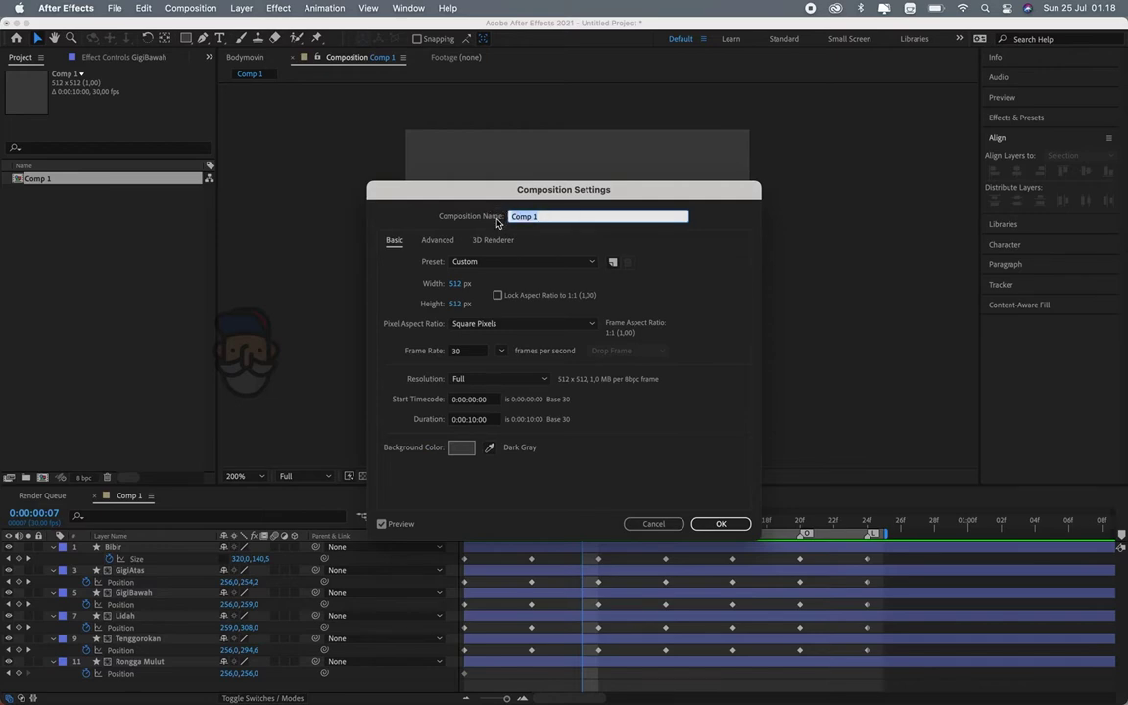
text(Mu)
key(BackSpace)
key(Return)
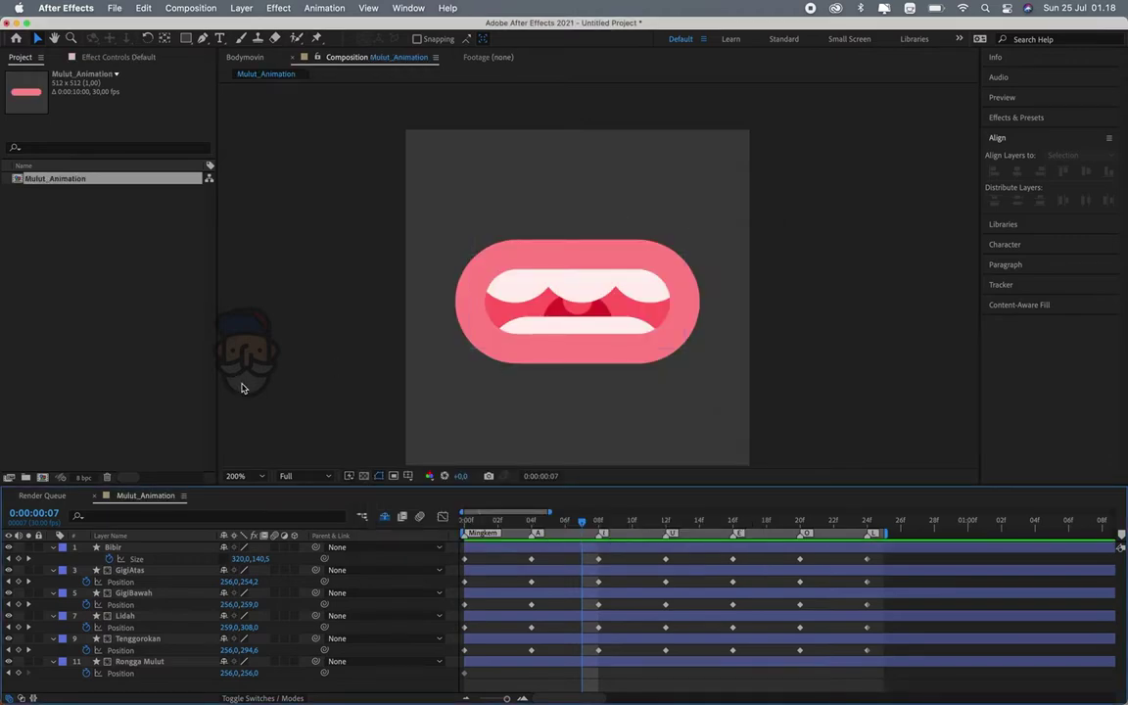
Reveal the shy mask layers and select every layer, including Mask 2–5
key(super+a)
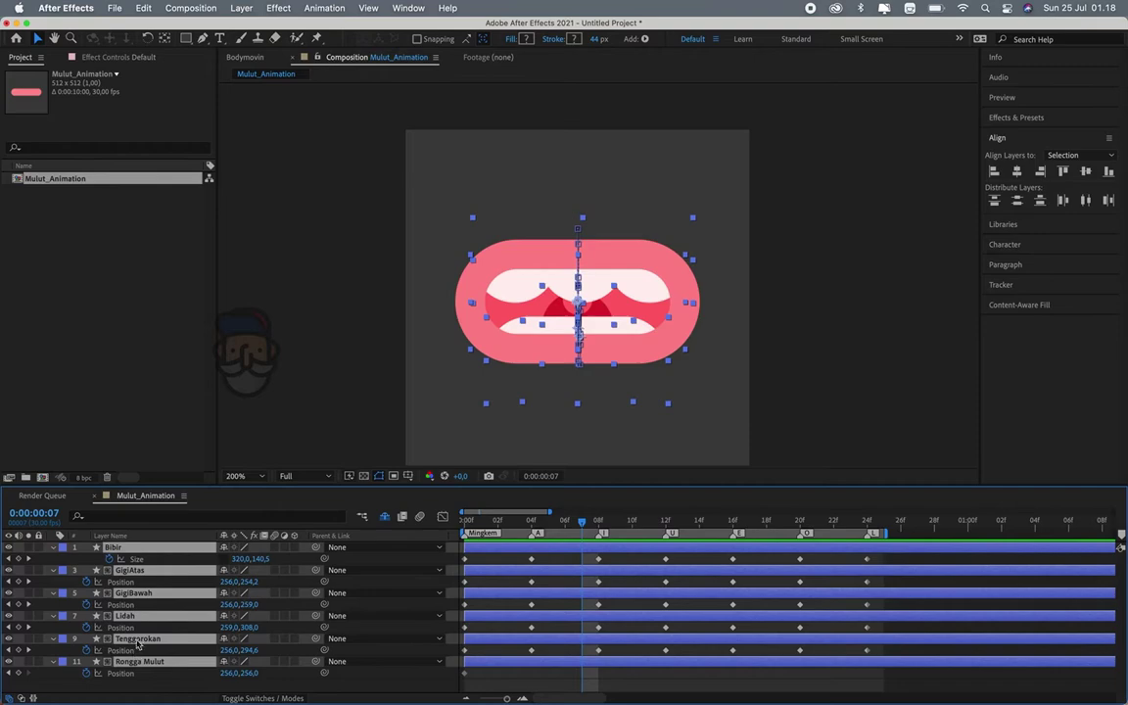
click(385, 517)
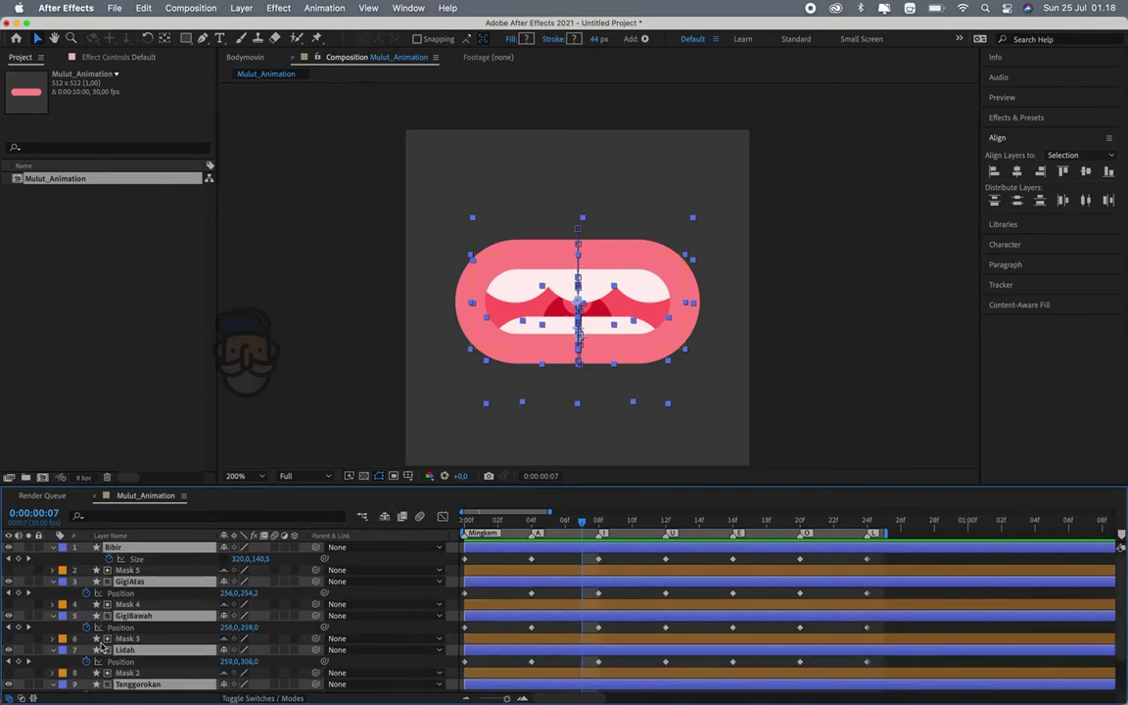
scroll(101, 648, down, 3)
scroll(101, 648, up, 3)
click(83, 516)
key(super+a)
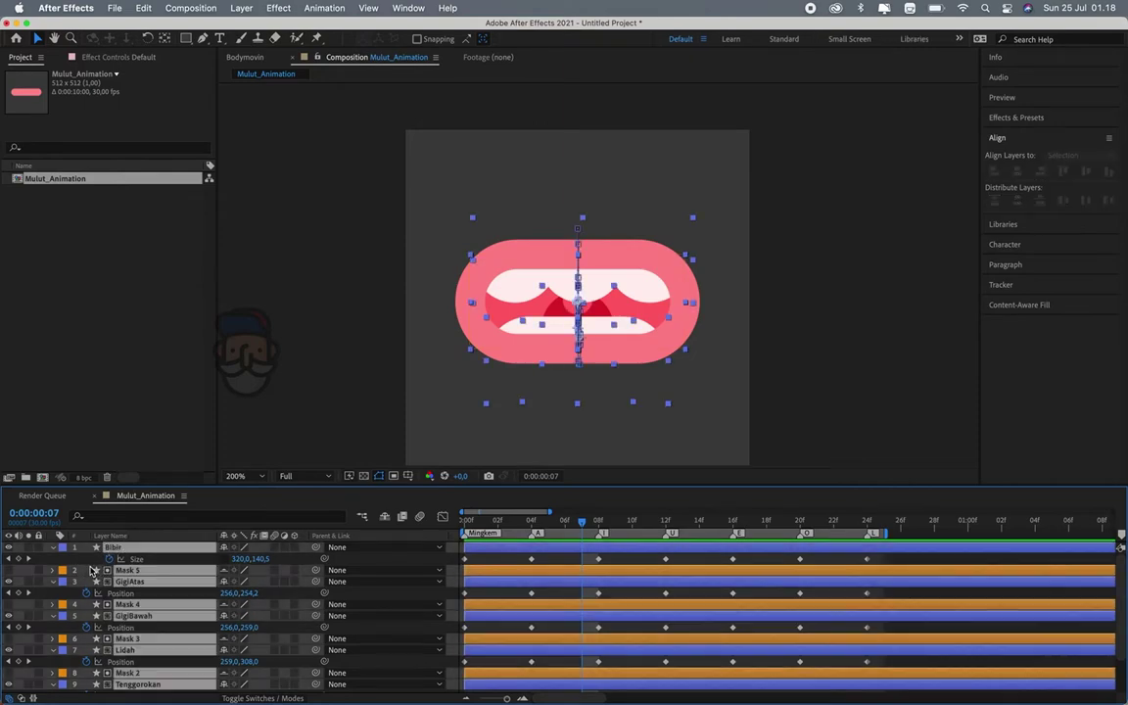
Pre-compose the selected layers into a new composition named MulutRig
right_click(157, 546)
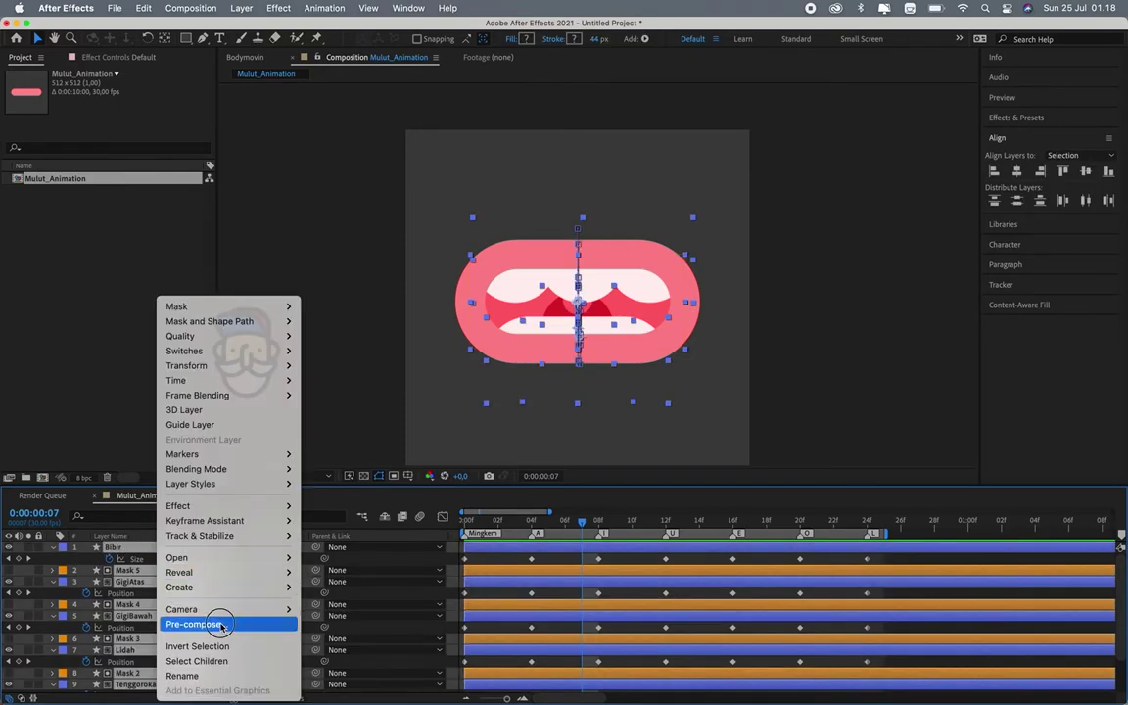
click(222, 626)
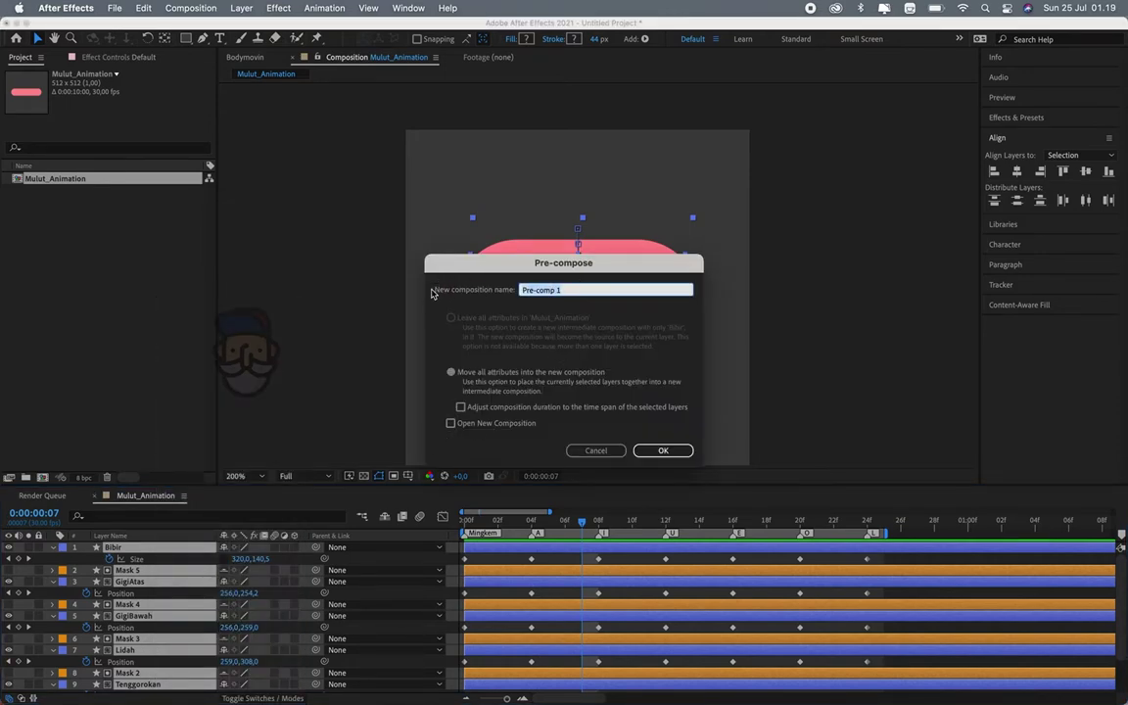
text(MulutRig)
key(Return)
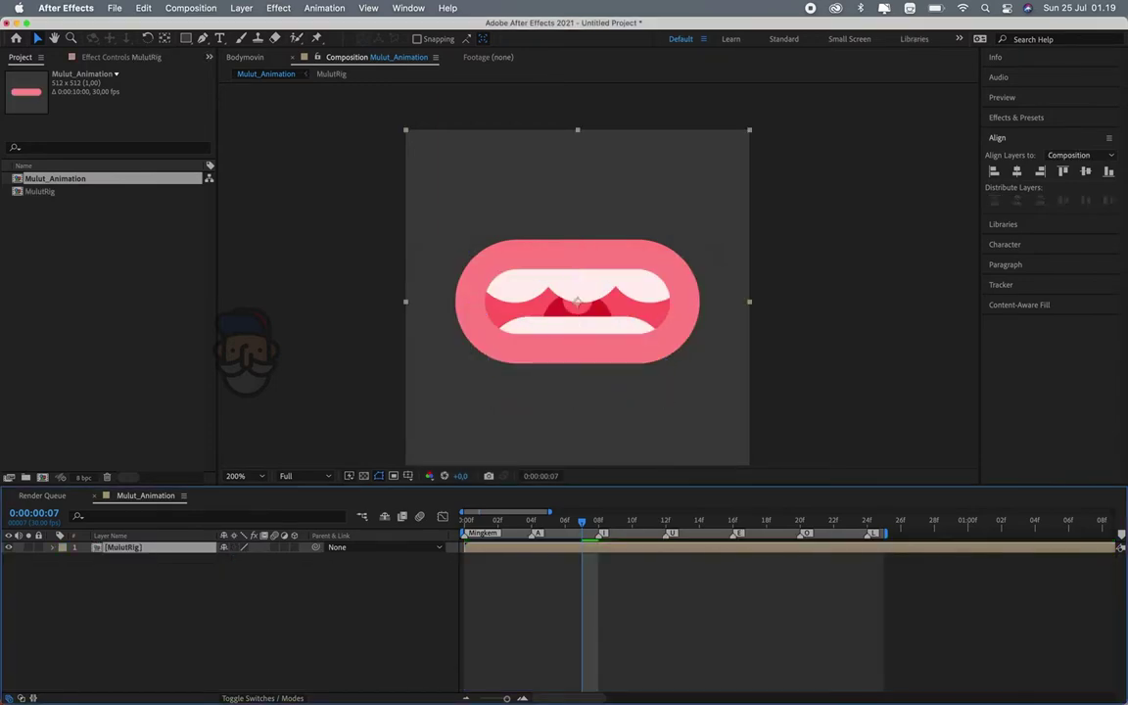
mouse_move(498, 520)
mouse_down()
mouse_move(575, 526)
mouse_move(464, 526)
mouse_up()
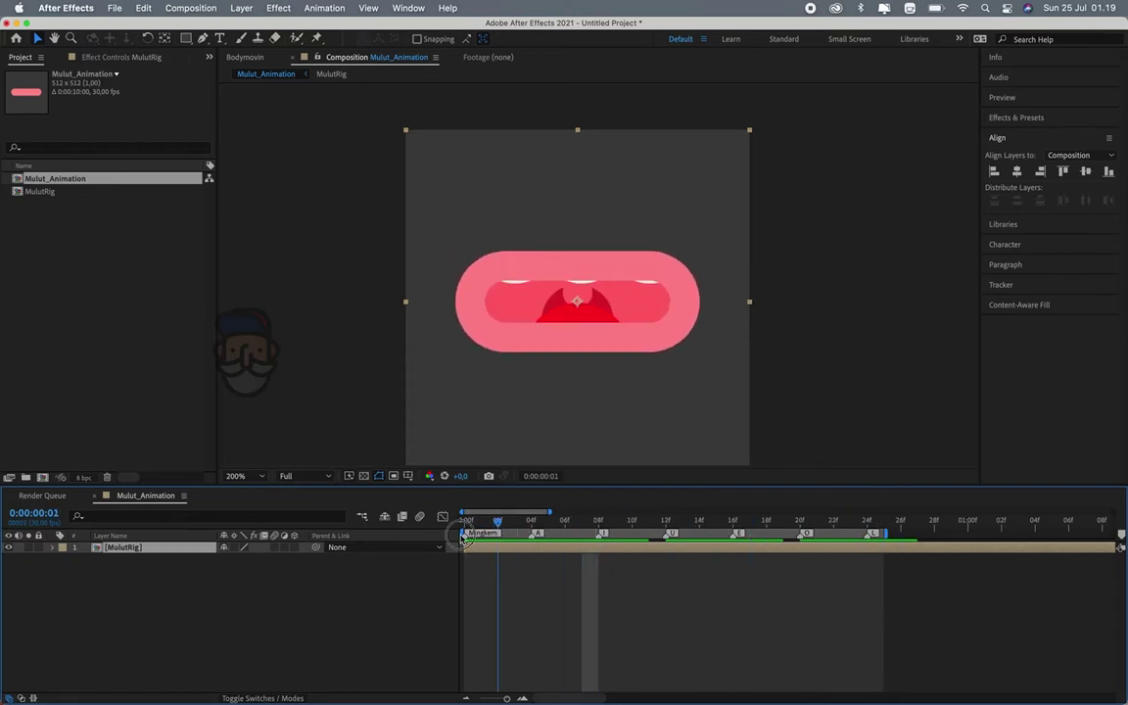
Turn on Time Remapping for MulutRig, creating Time Remap keyframes at the start and 10 s
drag(680, 522, 464, 522)
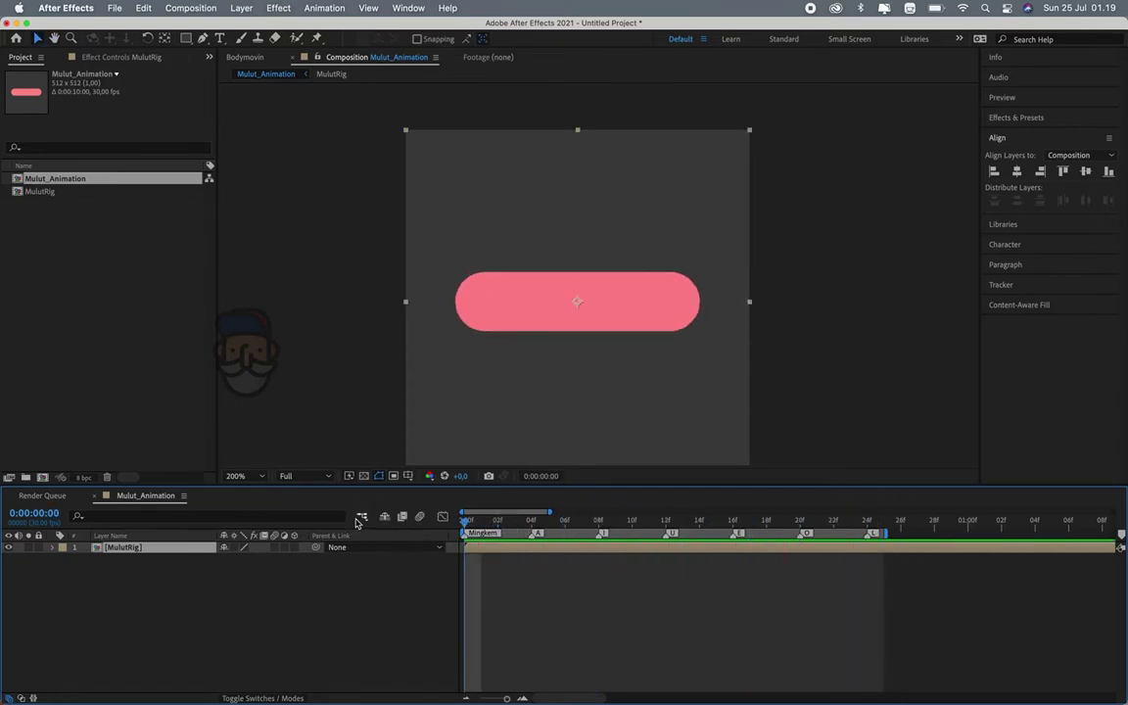
right_click(130, 550)
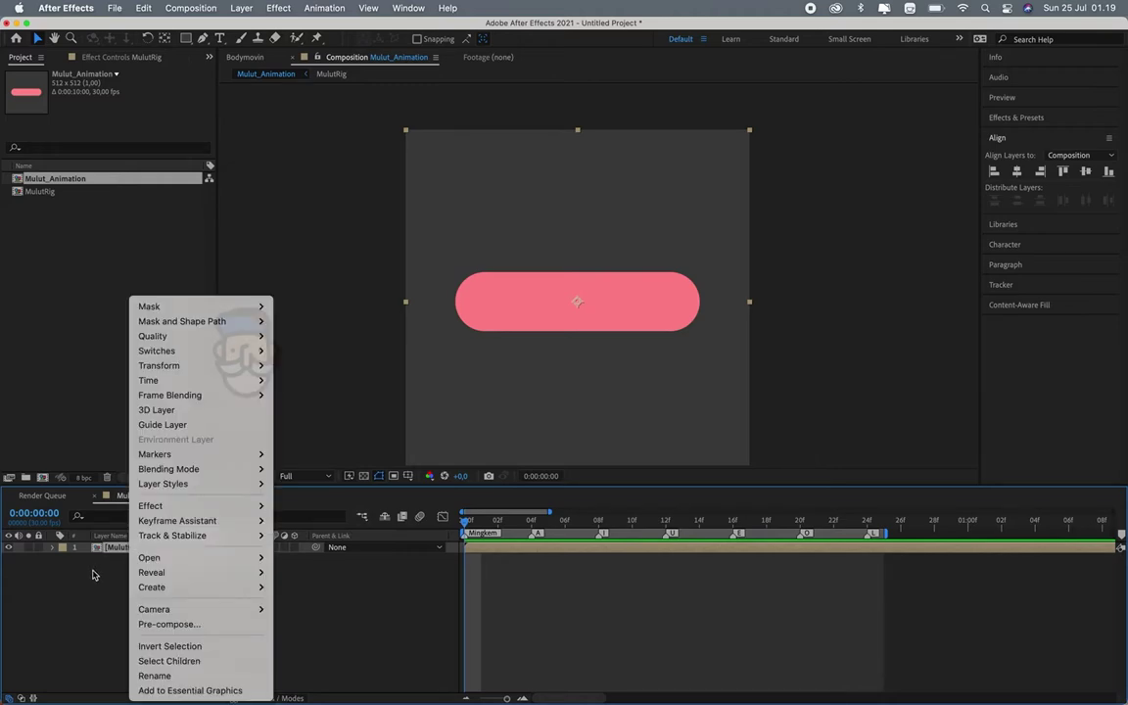
click(134, 555)
right_click(140, 550)
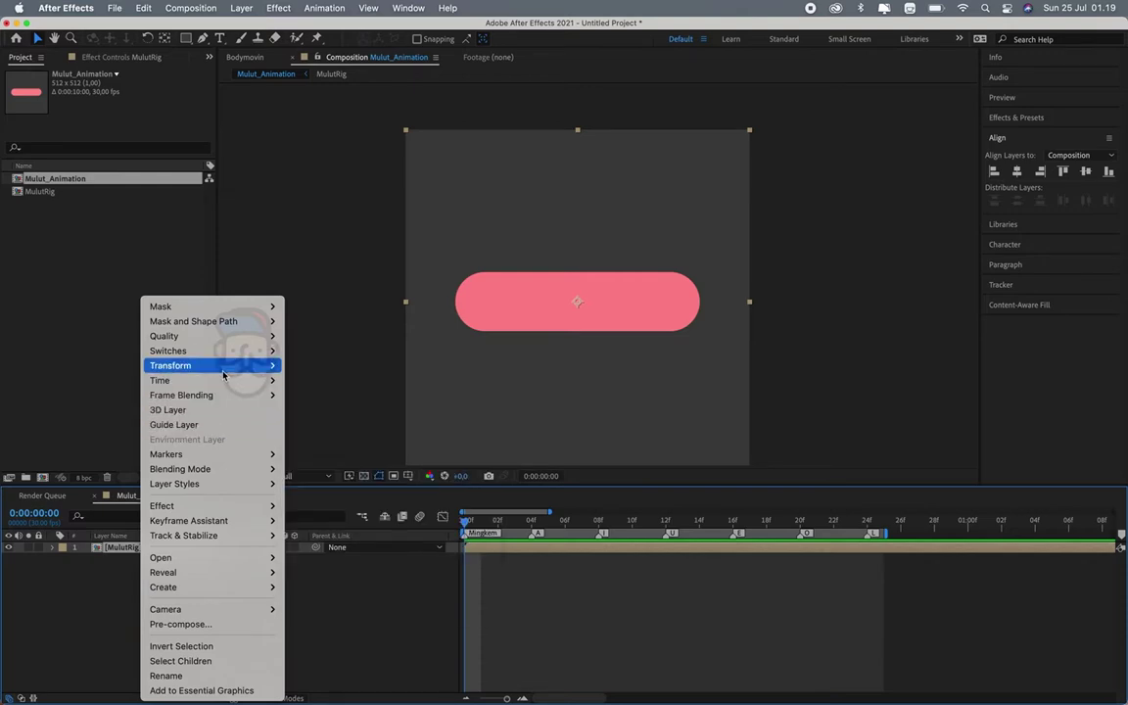
mouse_move(225, 380)
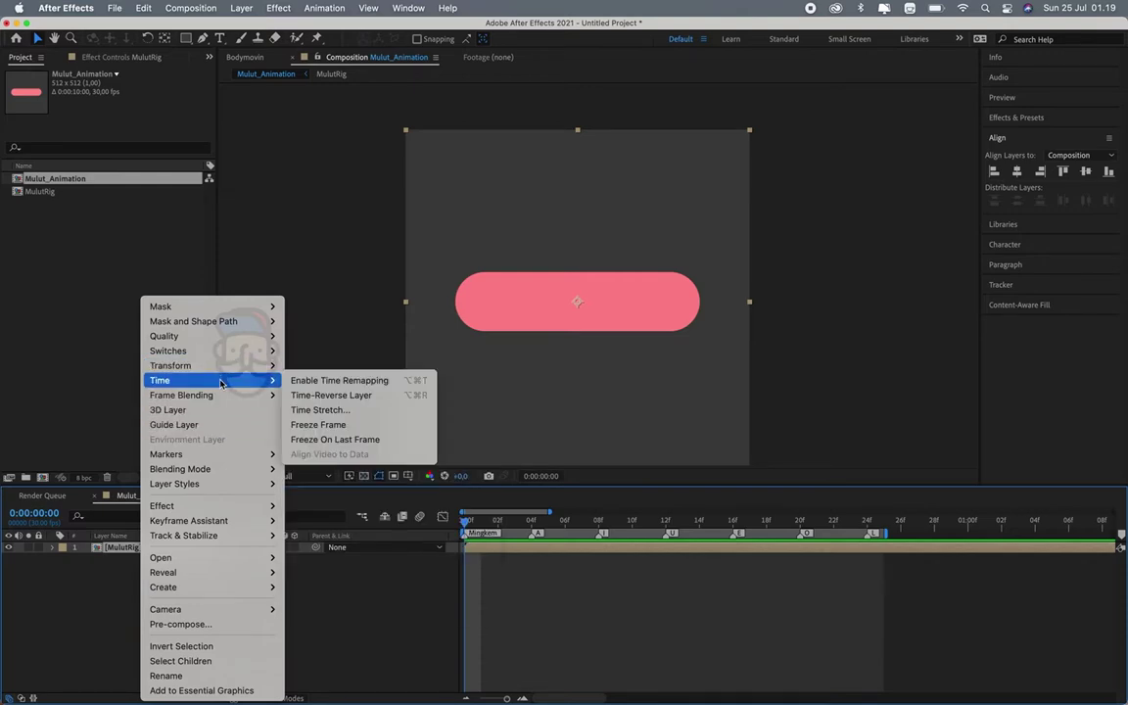
click(306, 382)
right_click(132, 548)
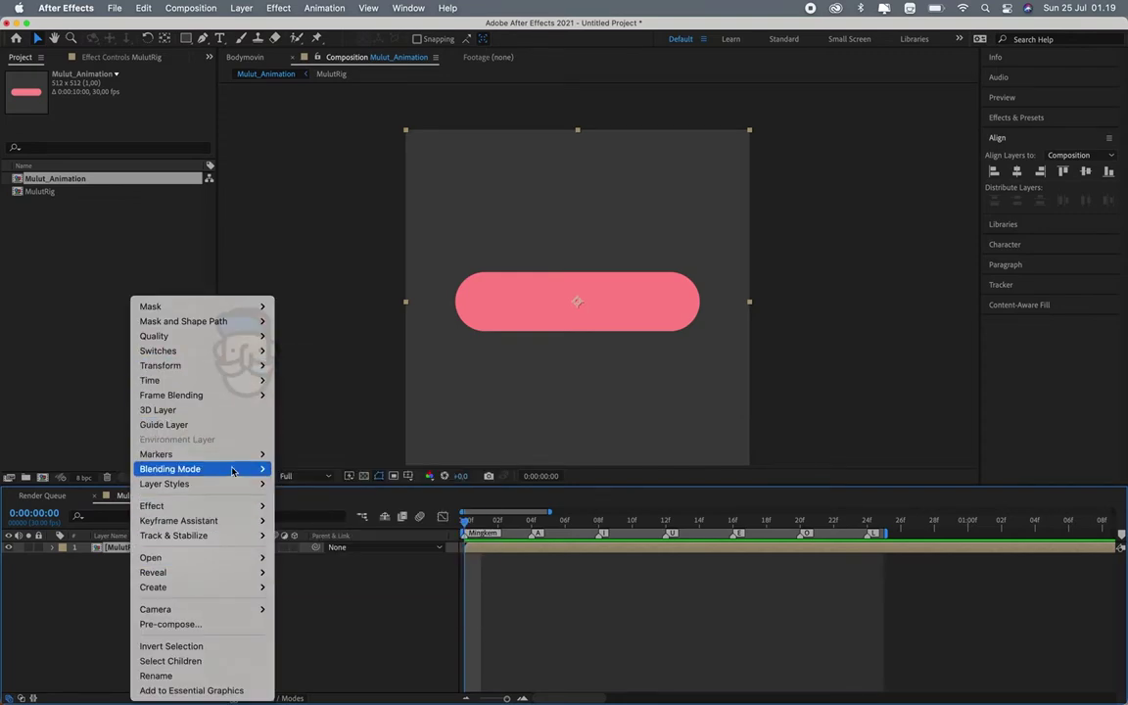
mouse_move(263, 380)
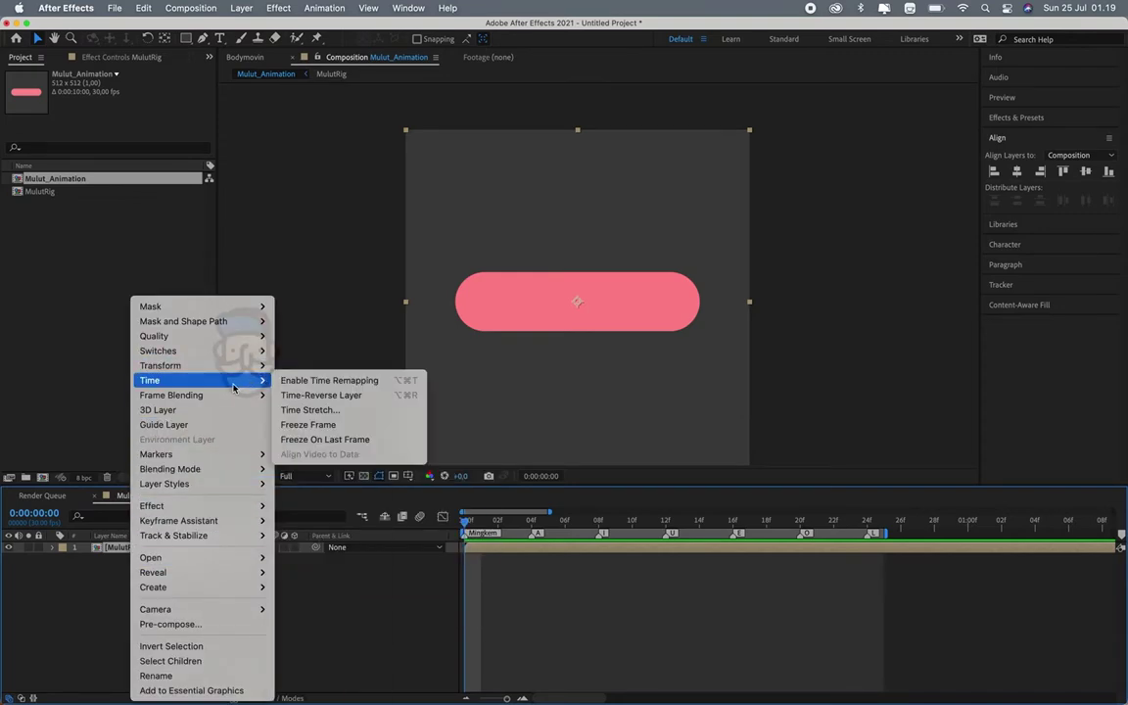
click(318, 381)
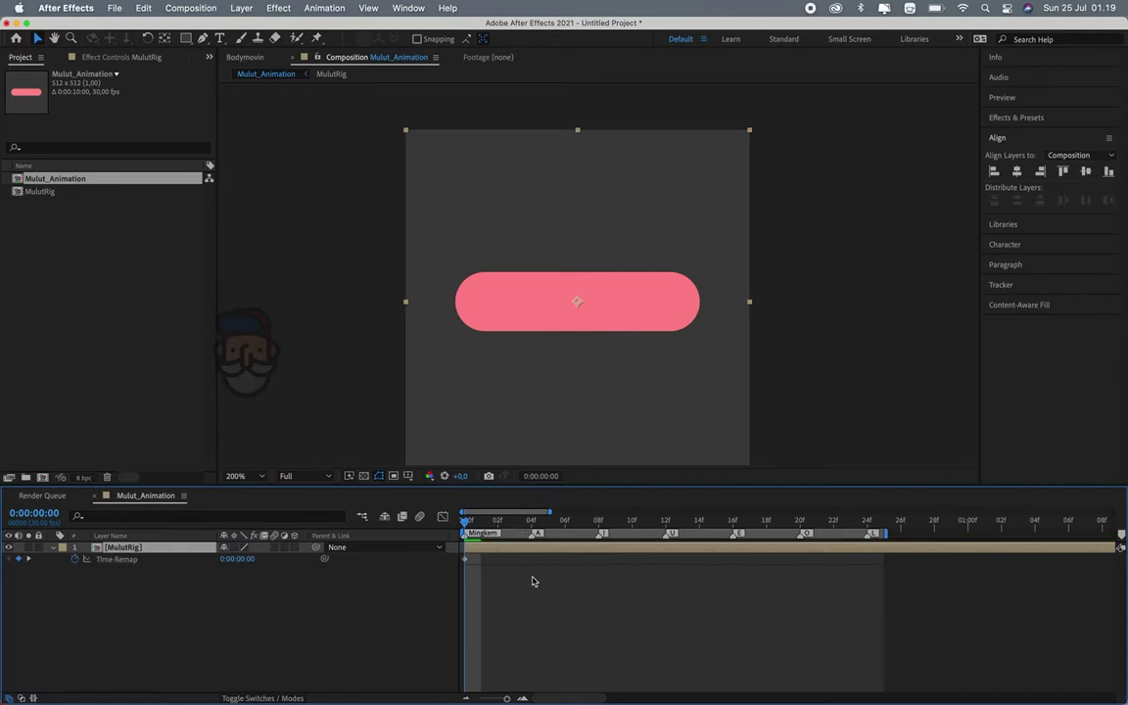
scroll(1087, 636, down, 3)
scroll(1072, 625, down, 3)
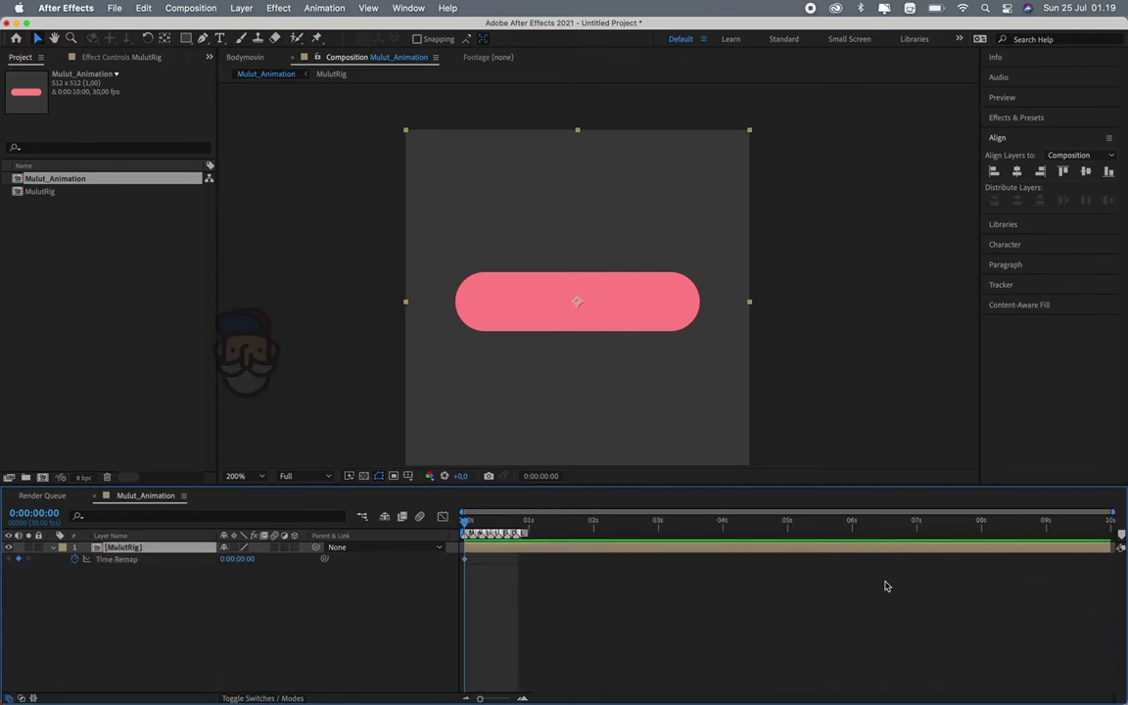
Add an Expression Controls Slider Control effect, value 0.00, to MulutRig
scroll(525, 541, up, 6)
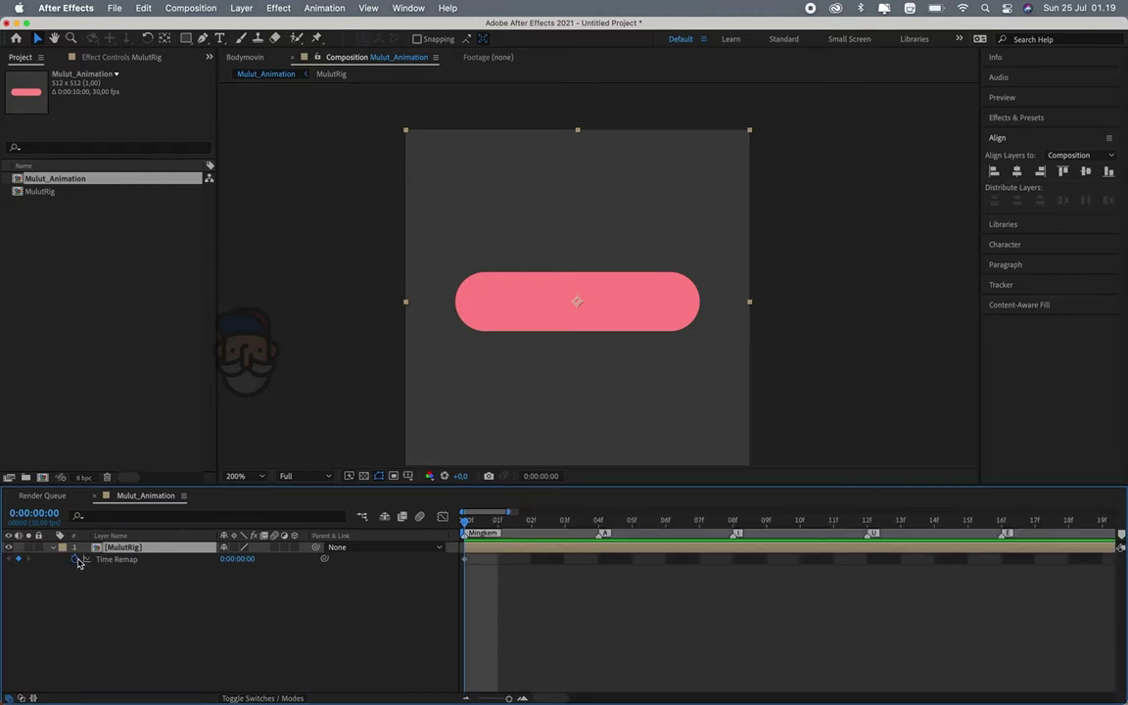
right_click(140, 551)
mouse_move(186, 505)
mouse_move(344, 438)
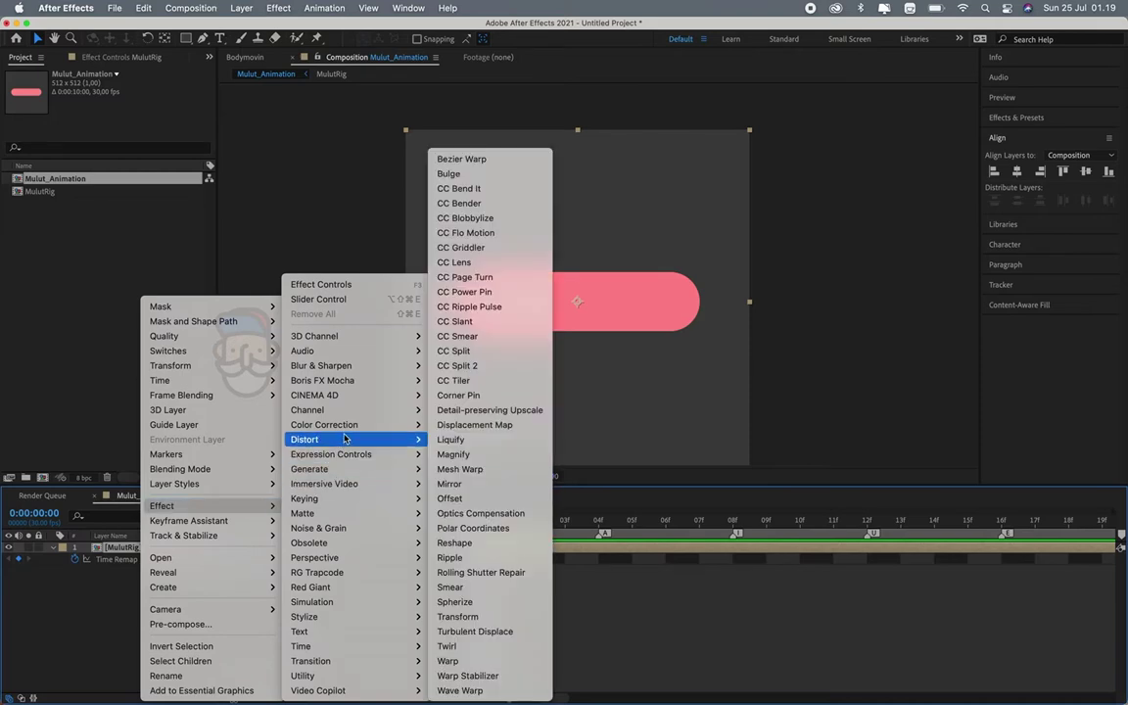
mouse_move(341, 462)
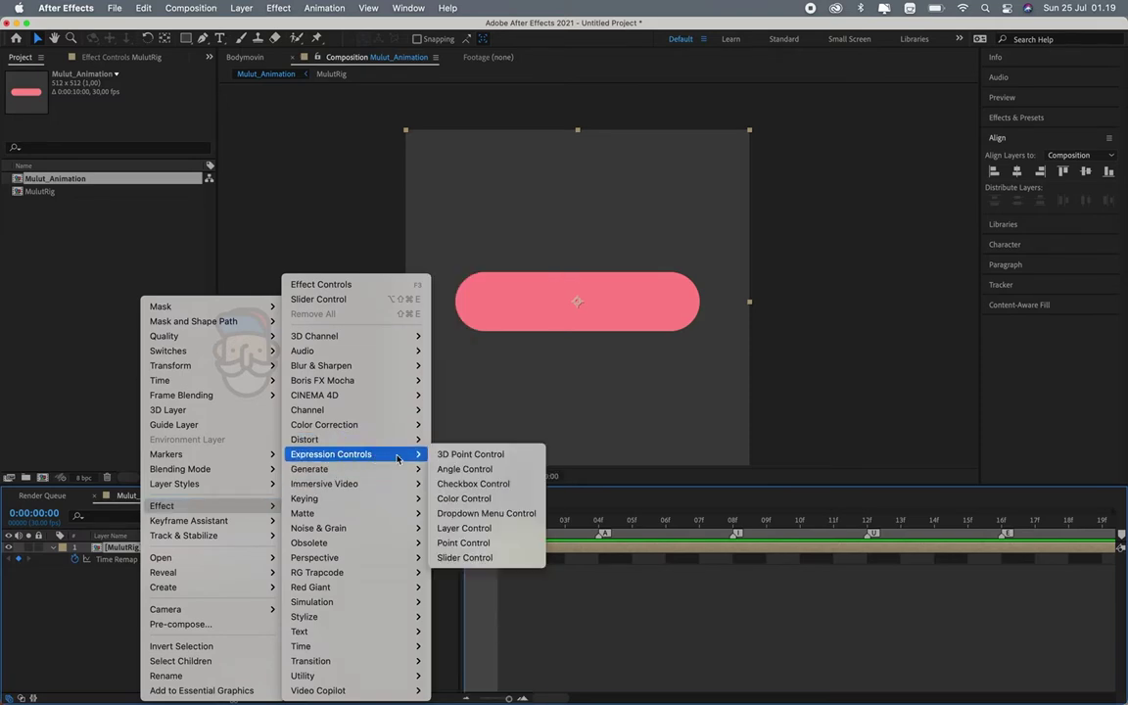
click(473, 558)
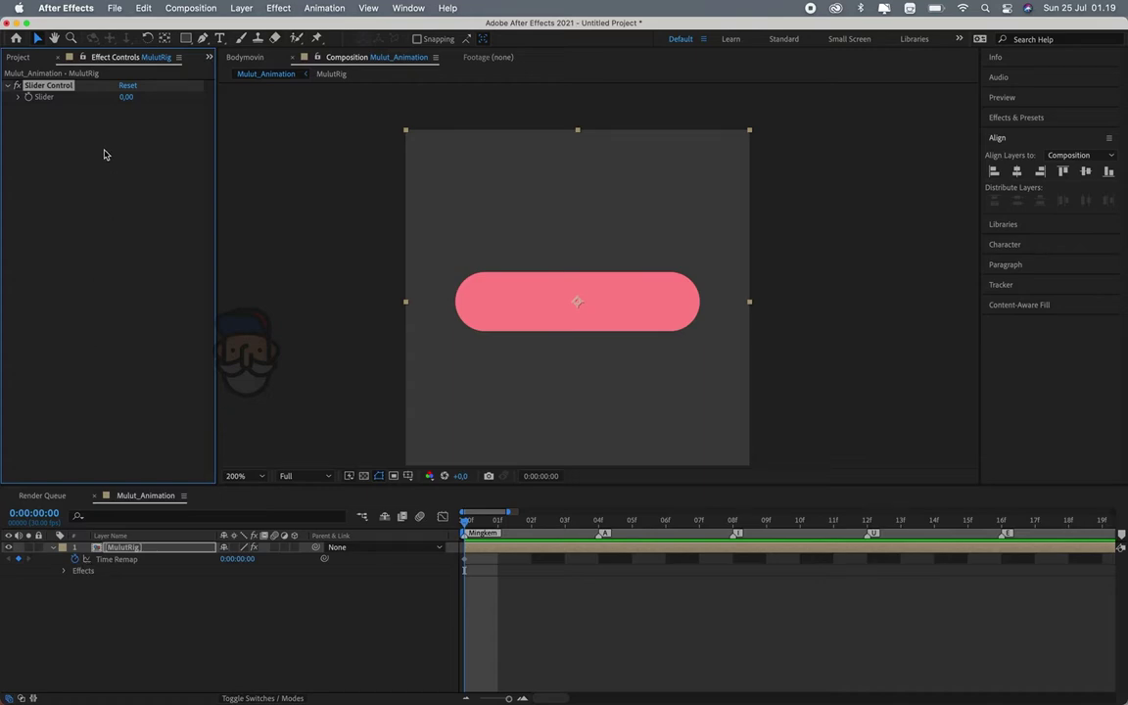
Link the mouth's Time Remap to the Slider Control's Slider by expression, then test and undo
alt+click(76, 562)
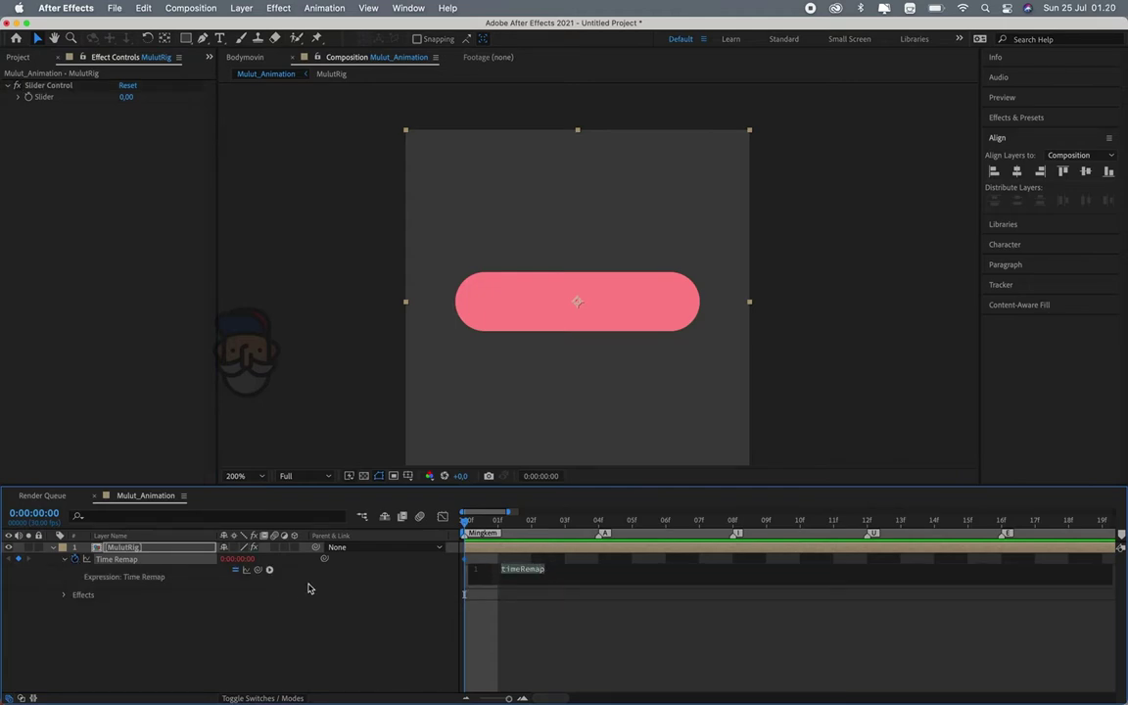
click(255, 571)
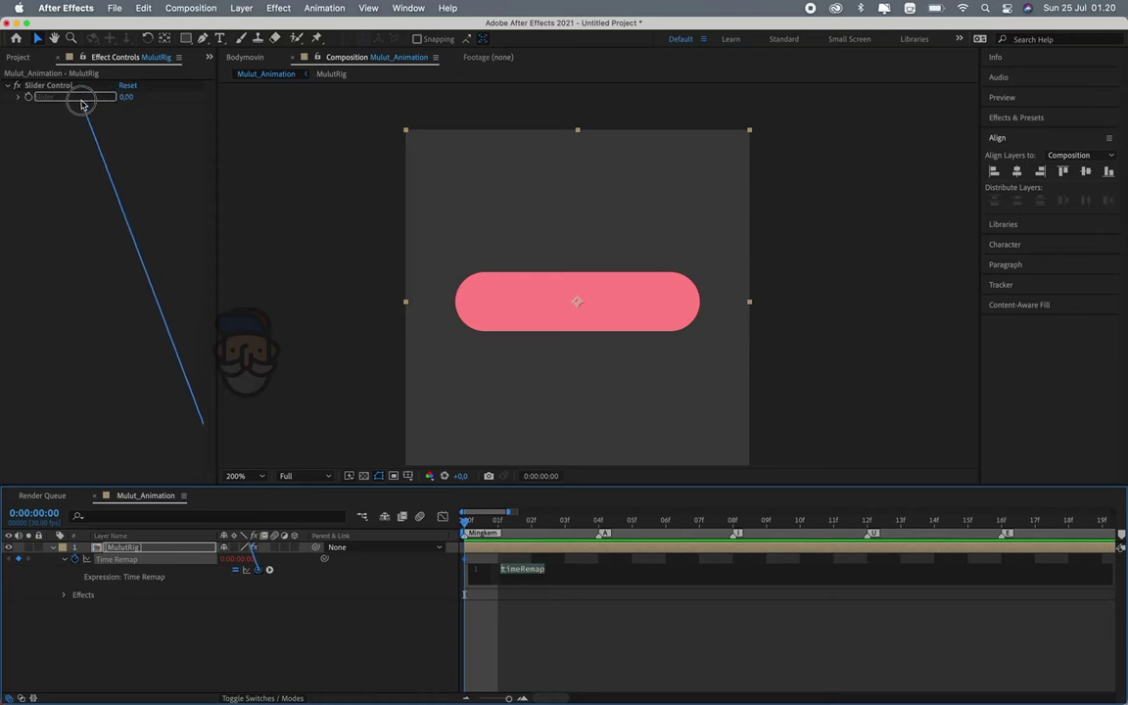
drag(256, 571, 78, 96)
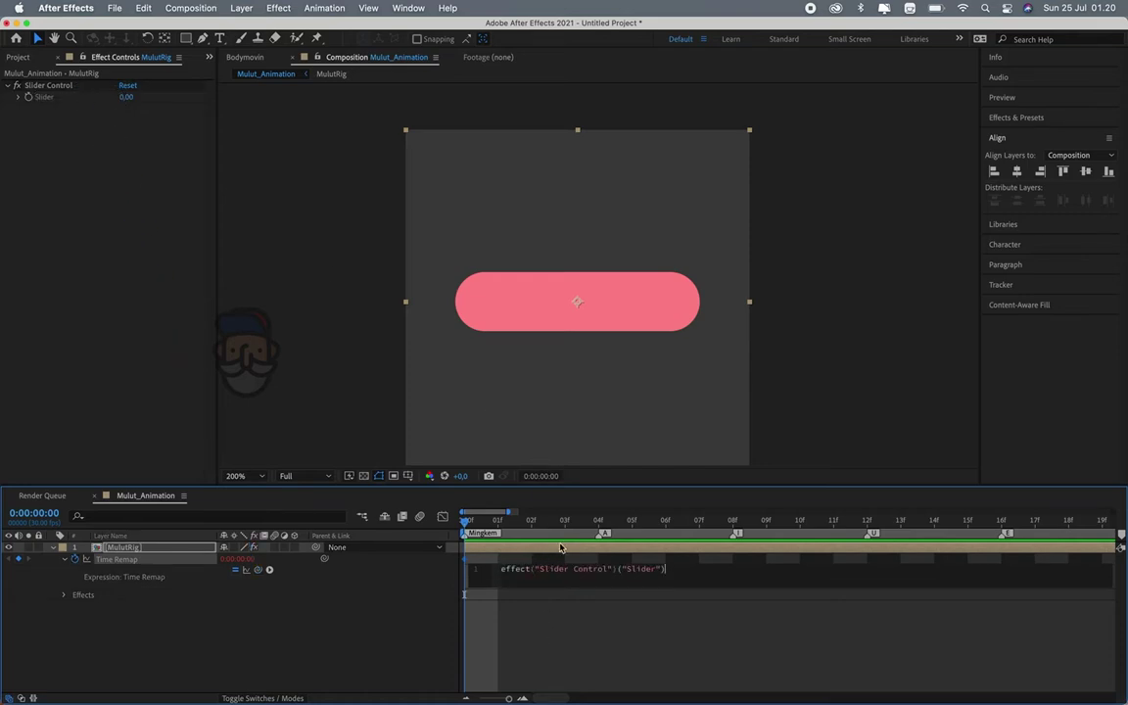
click(524, 647)
drag(510, 529, 508, 529)
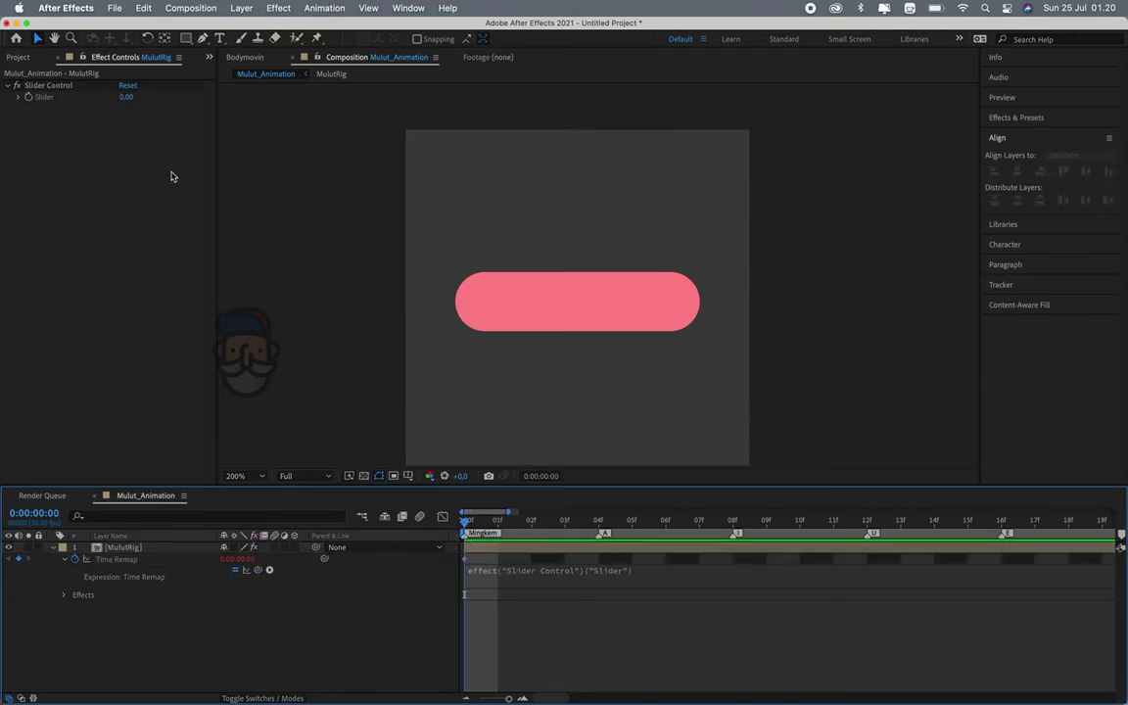
drag(128, 98, 147, 105)
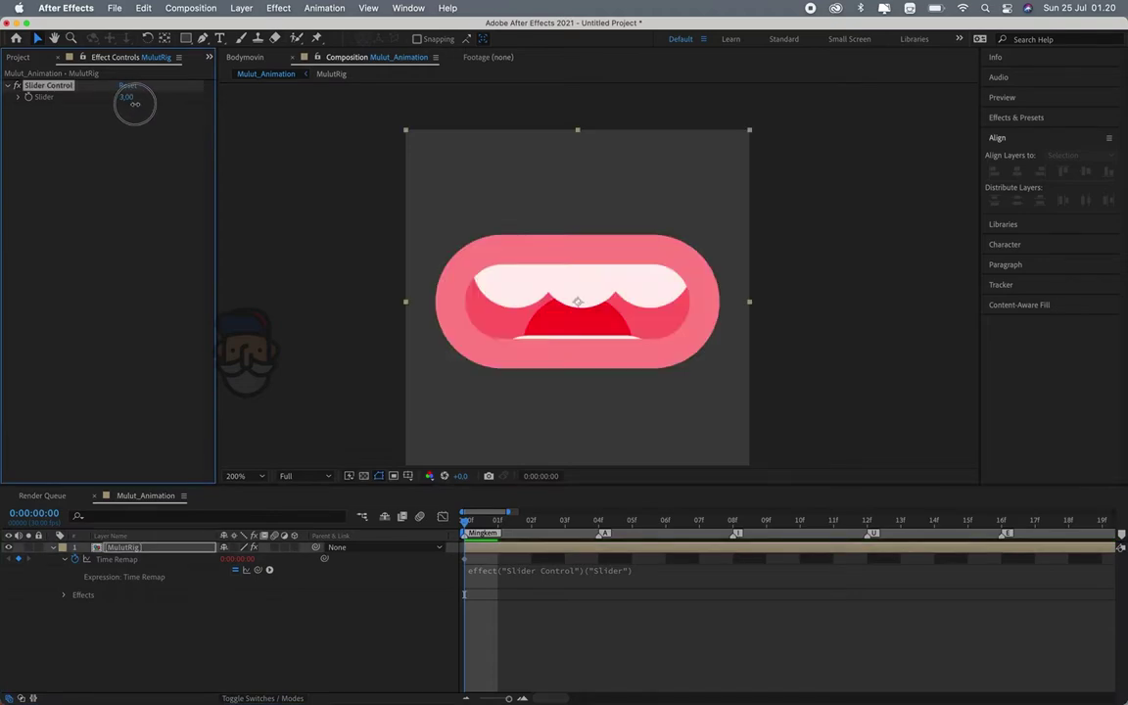
key(super+z)
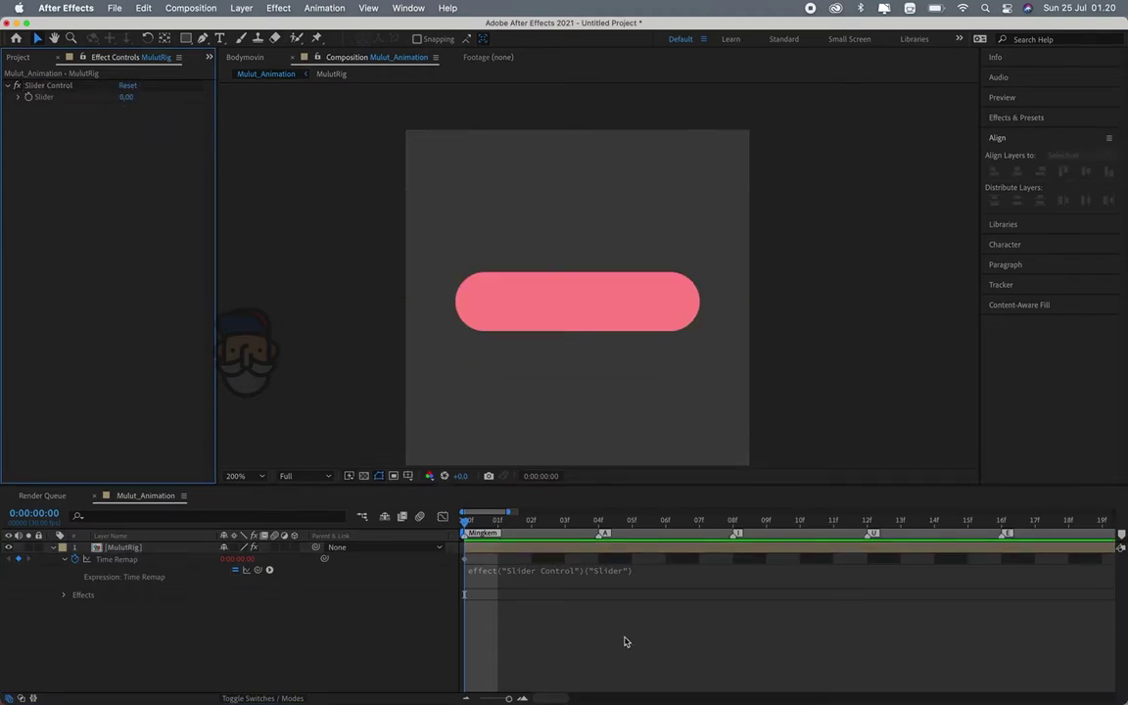
Append /80 to the Time Remap expression and scrub the Slider to shape an oval mouth
click(631, 575)
click(711, 574)
text(/80)
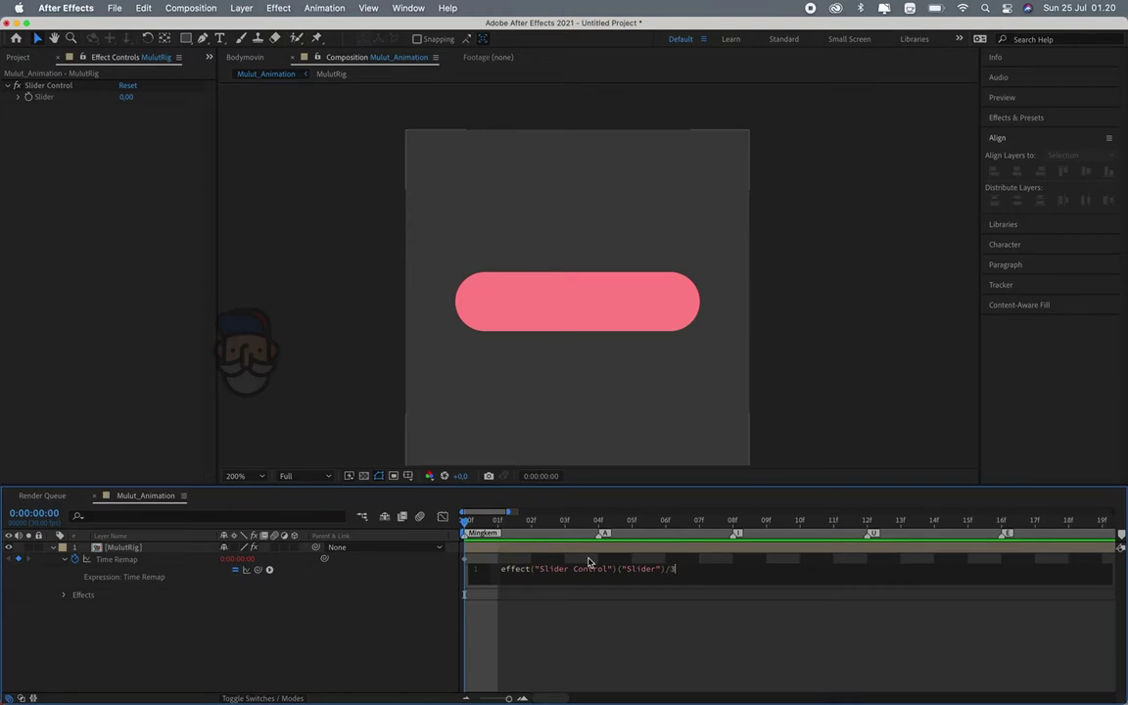
click(651, 620)
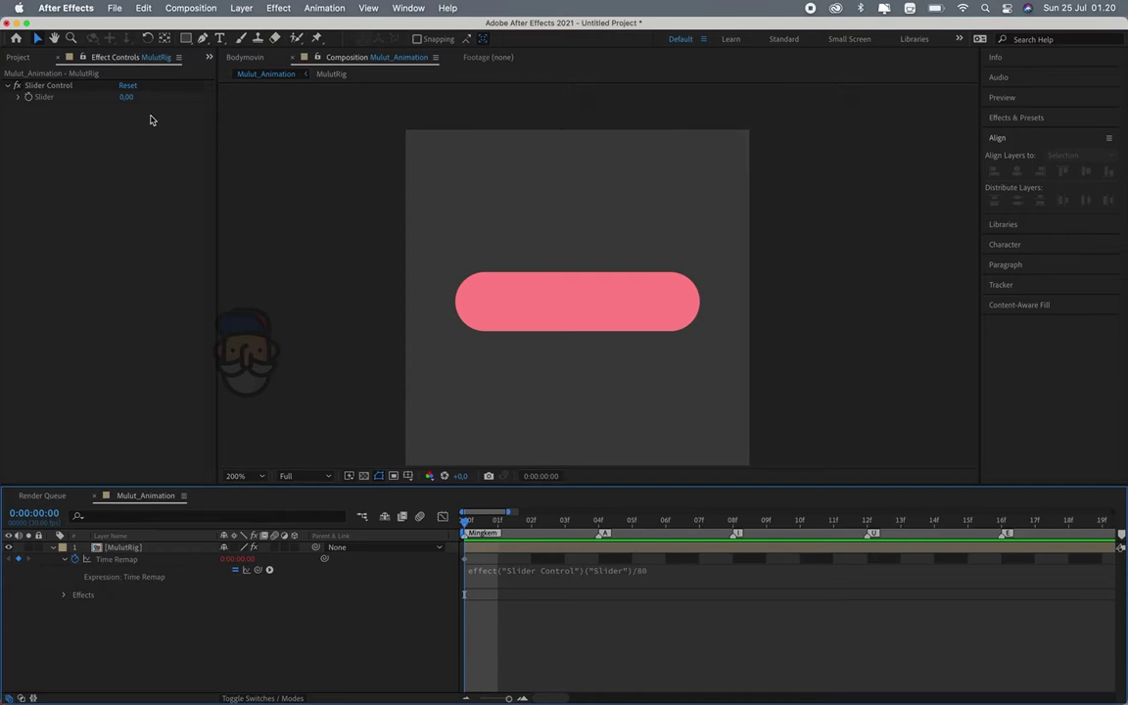
mouse_move(126, 96)
mouse_down()
mouse_move(88, 108)
mouse_move(148, 108)
mouse_up()
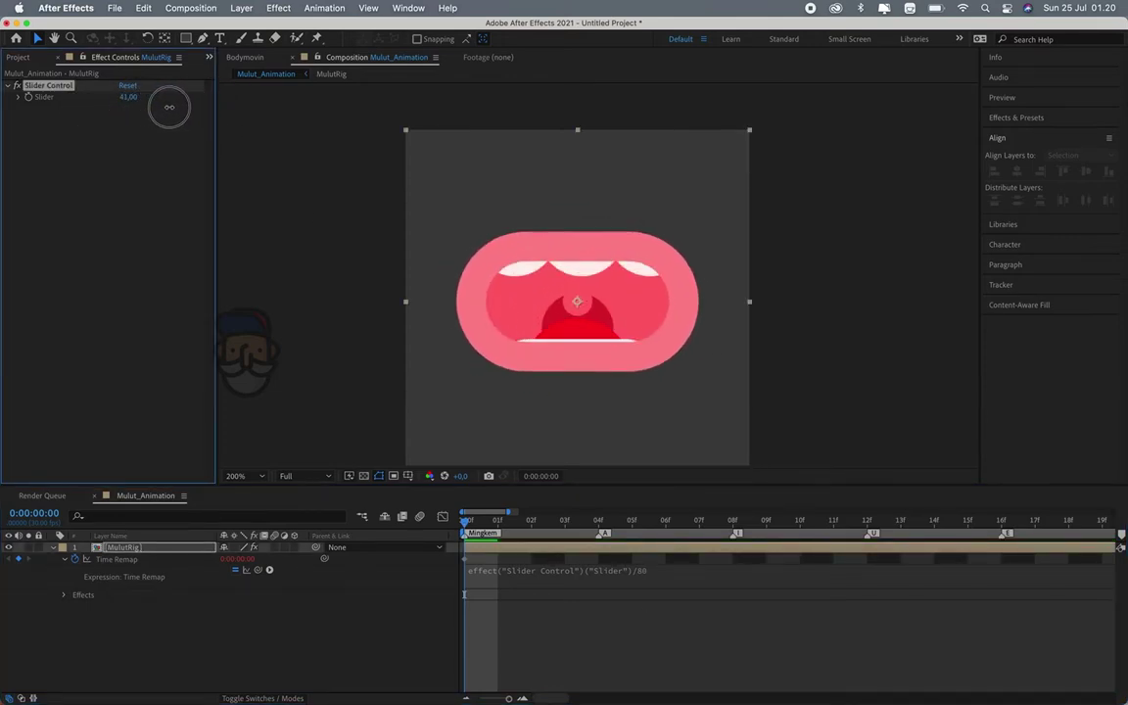
drag(148, 107, 173, 122)
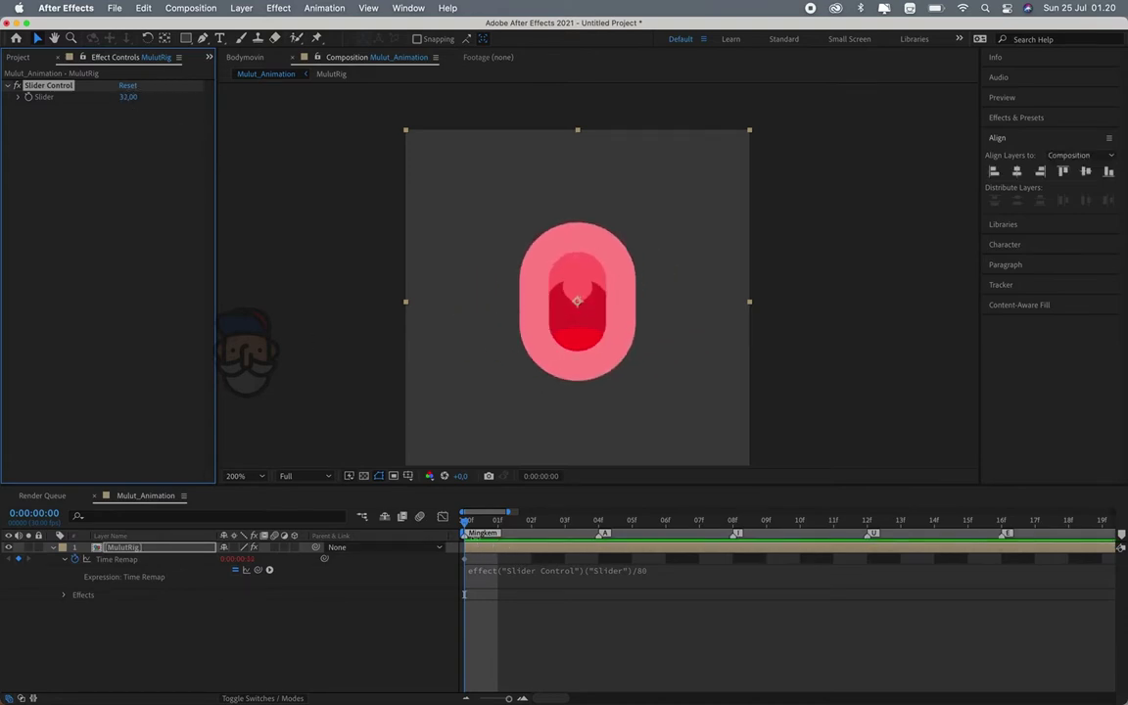
Step forward a frame, restore the Slider to 32, and reopen the Time Remap expression
click(462, 524)
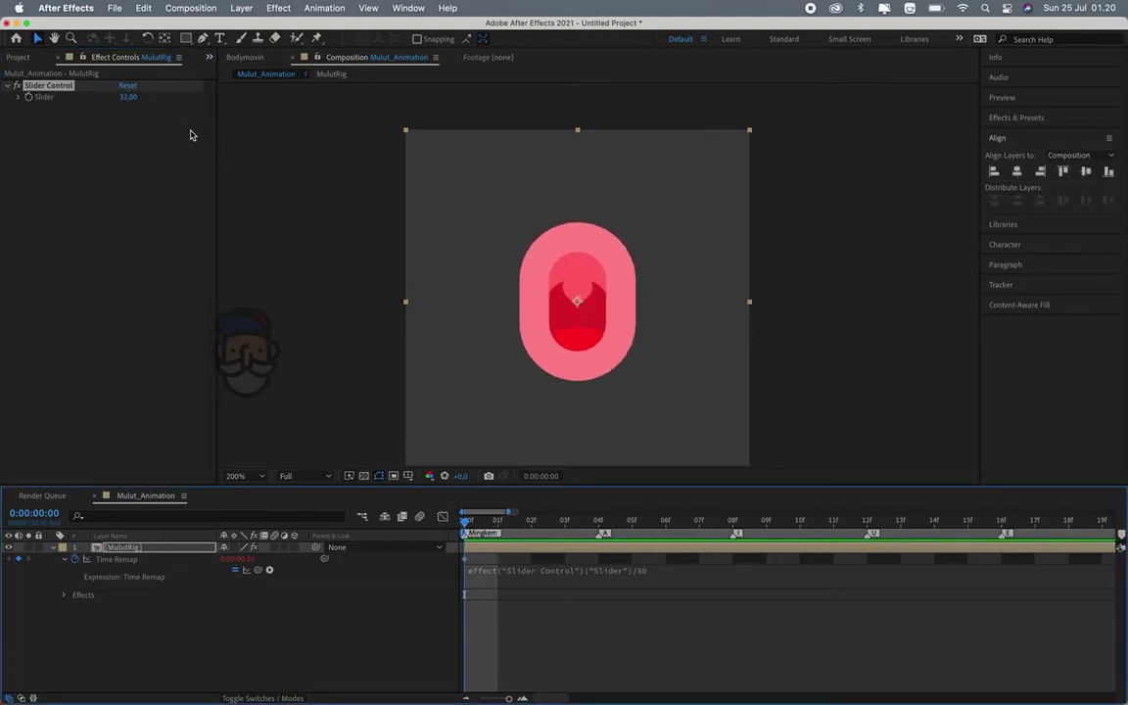
key(Page_Down)
click(73, 196)
key(super+z)
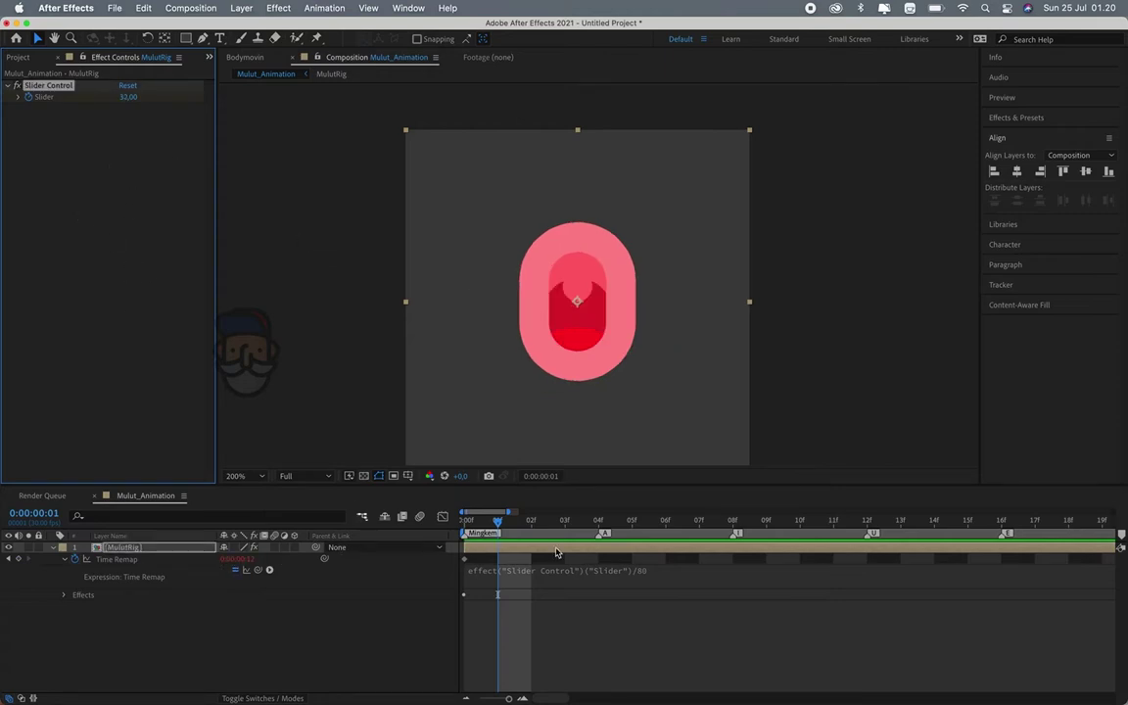
click(576, 568)
Rewrite the expression as m = Slider divided value with framesToTime(m) on a second line
click(737, 564)
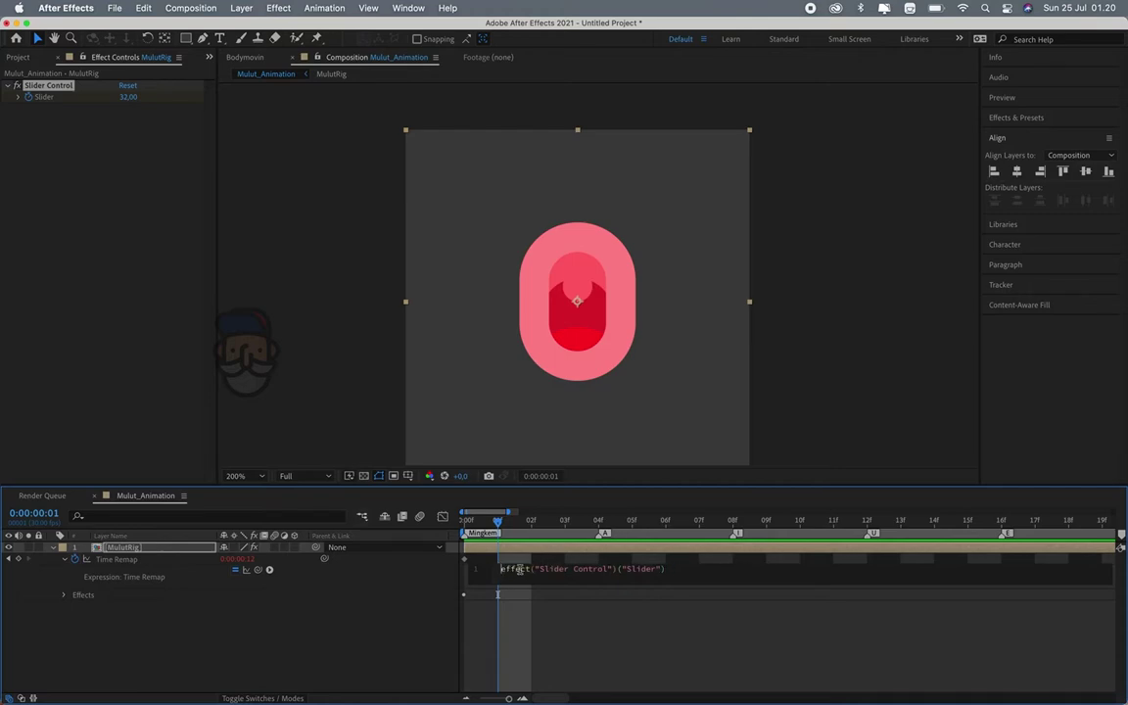
text(m)
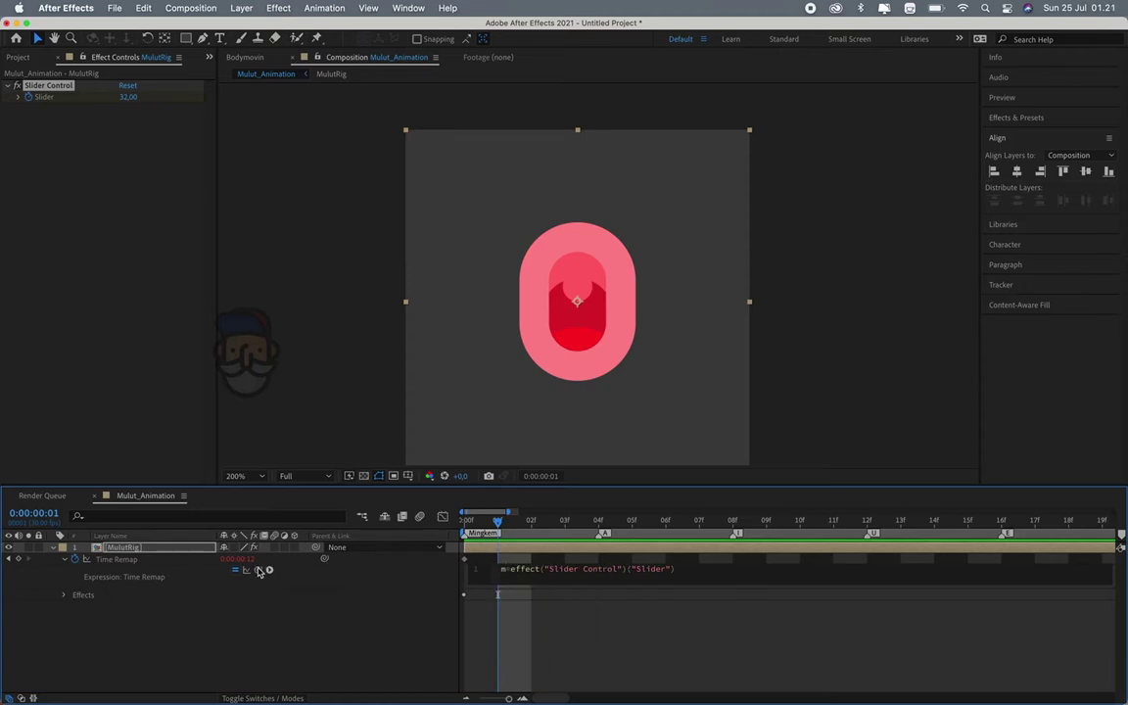
text( =)
click(674, 568)
text(t)
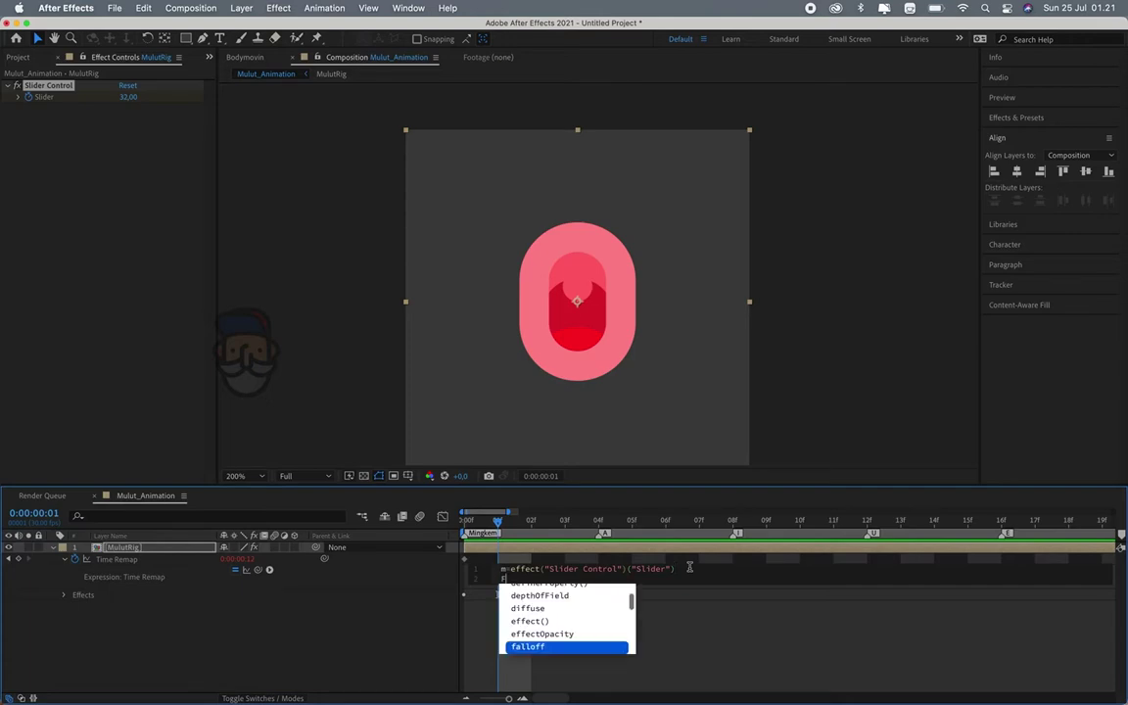
key(BackSpace)
text(me)
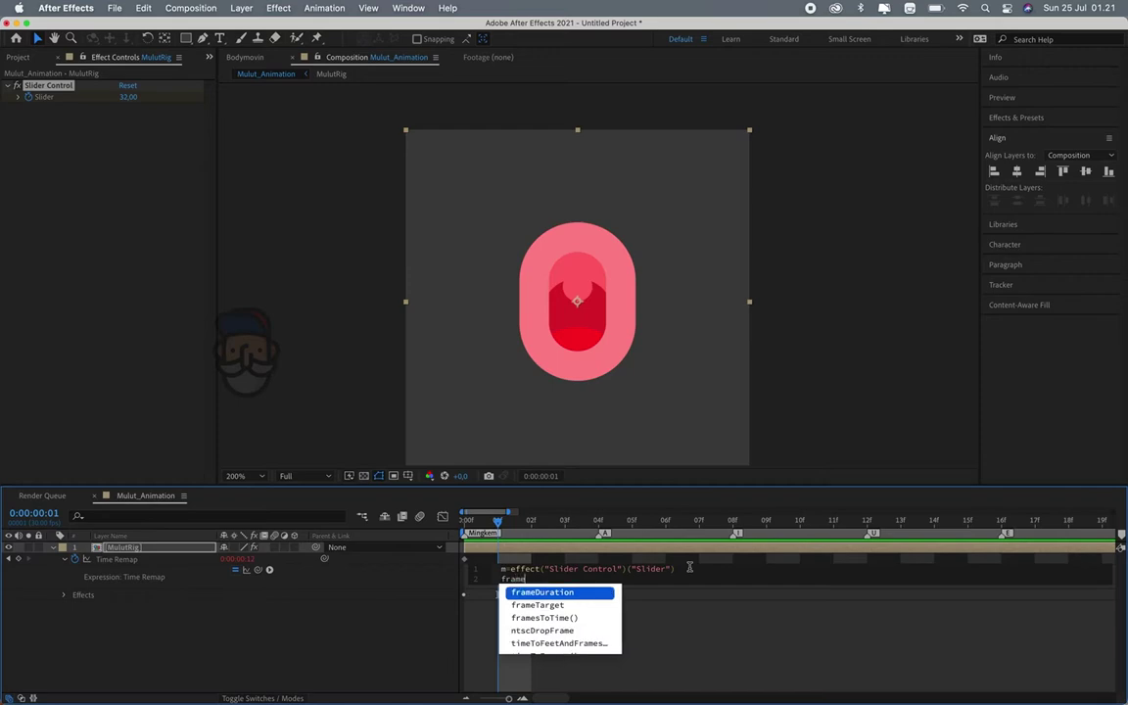
text(ToT)
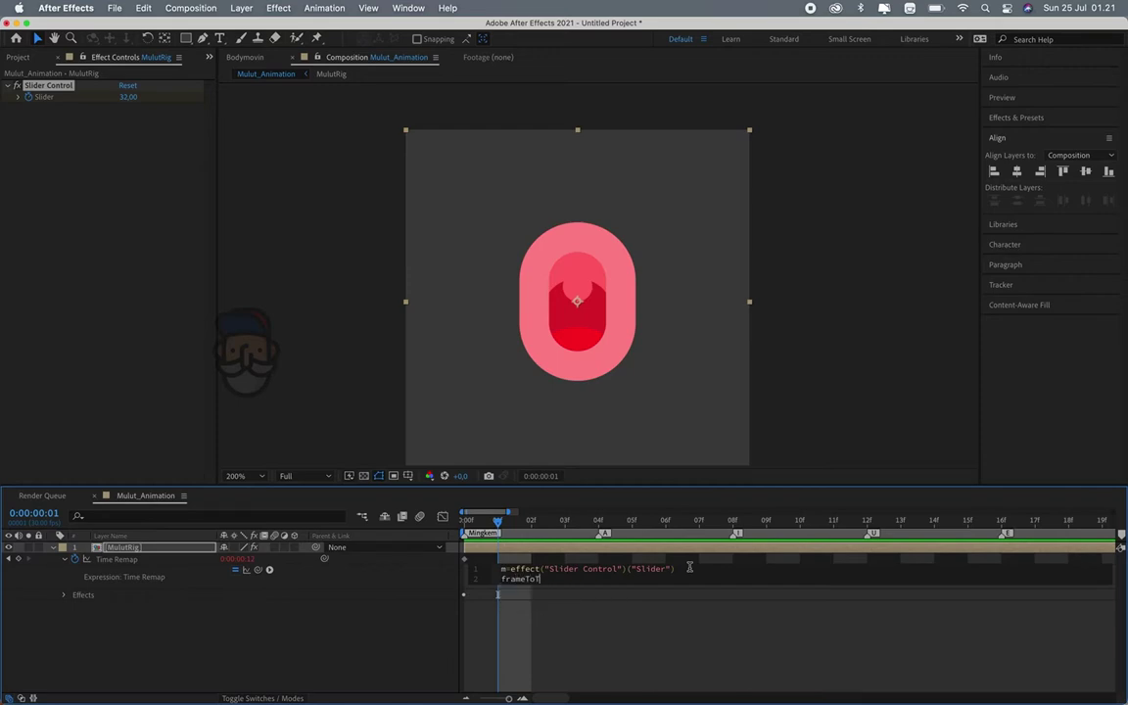
key(BackSpace)
key(BackSpace)
key(BackSpace)
text(s)
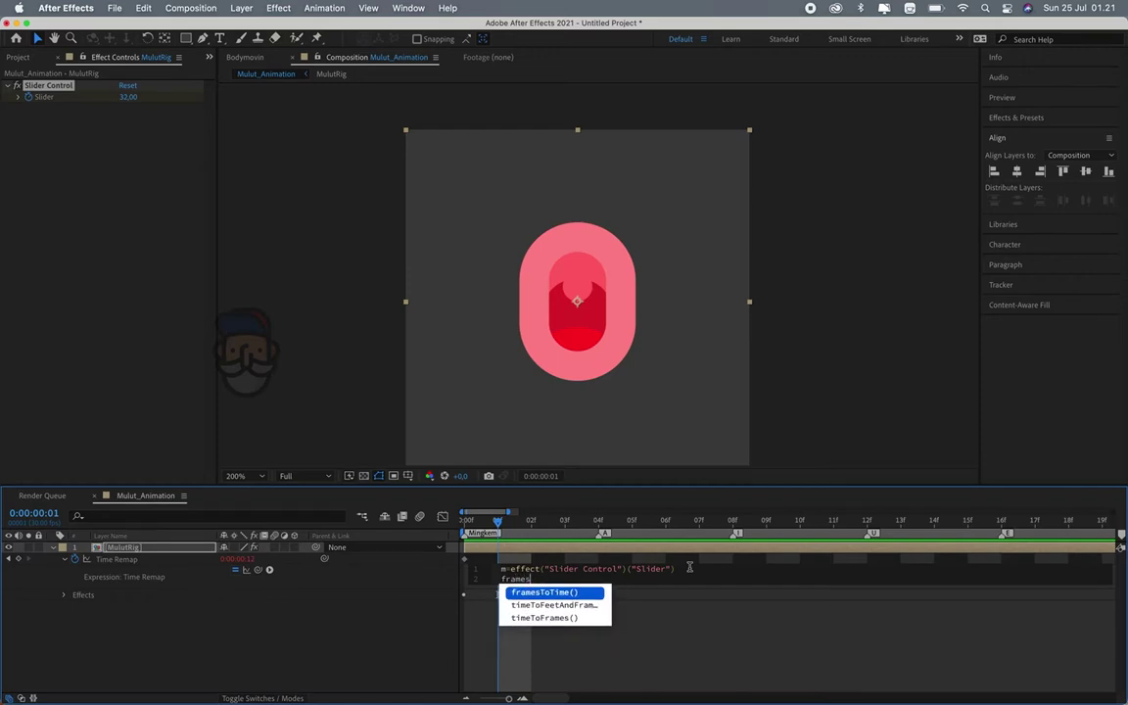
click(584, 593)
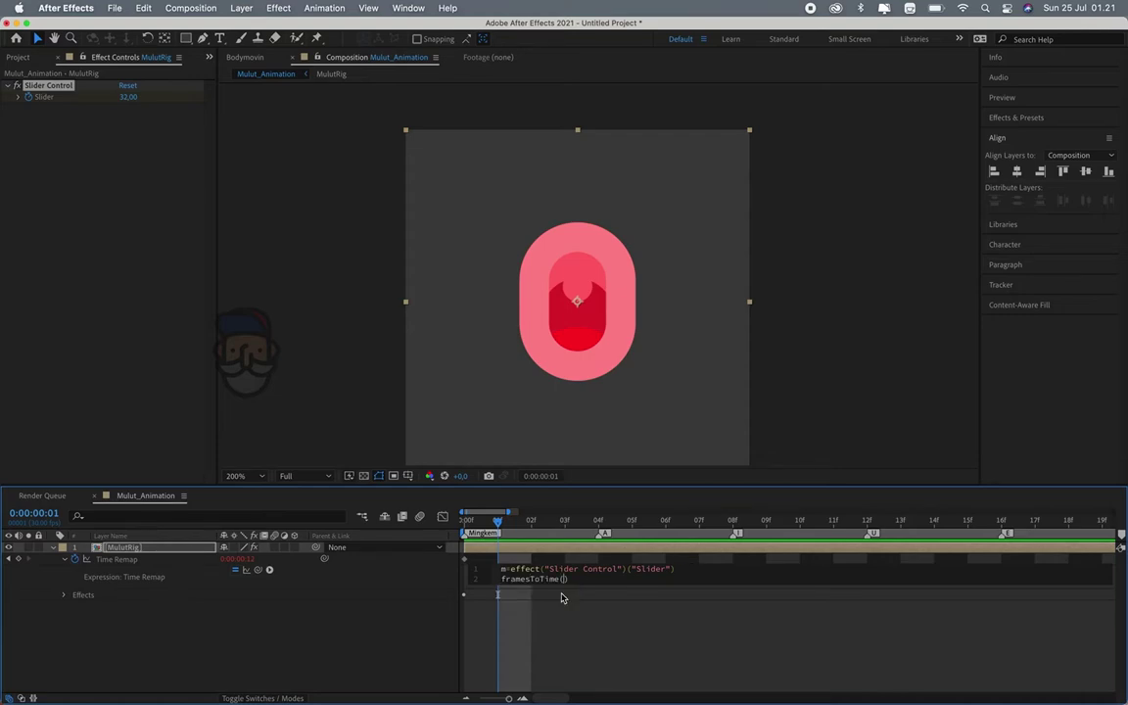
text(m)
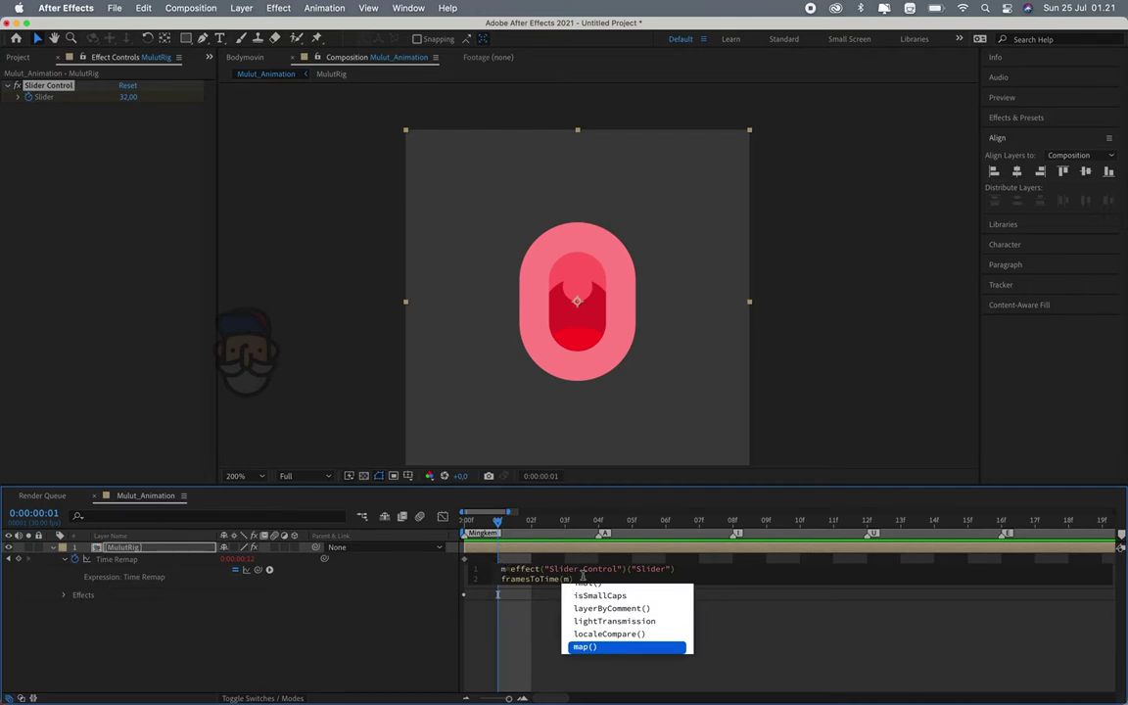
key(Escape)
click(514, 511)
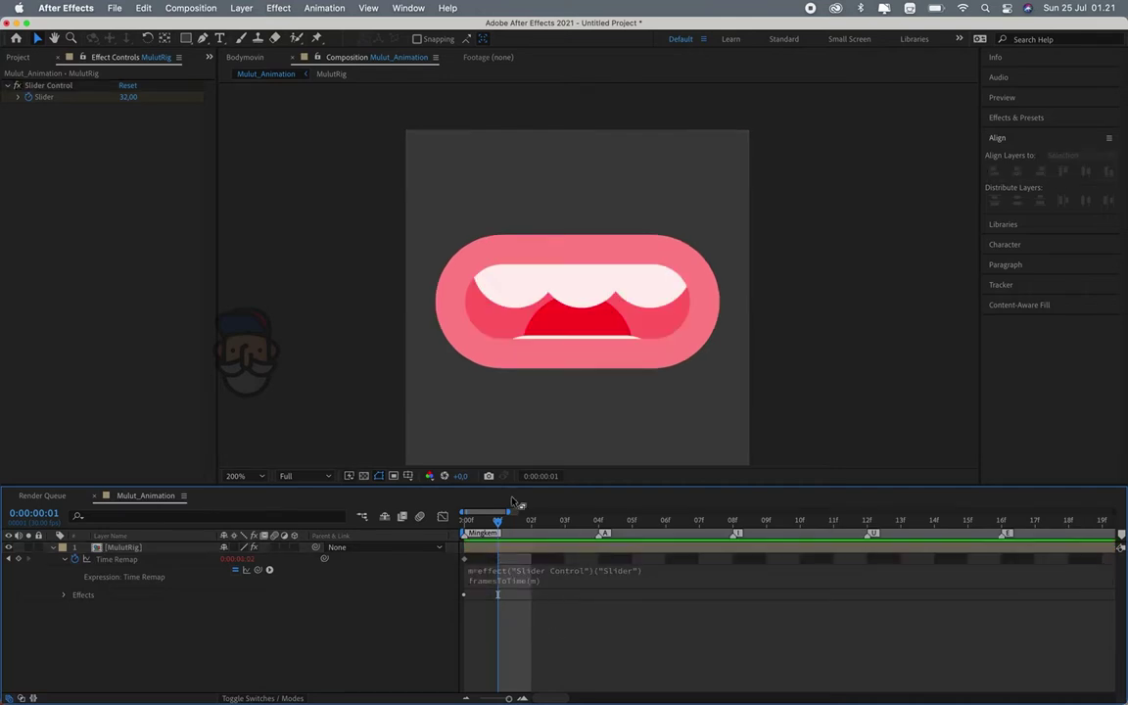
Test the Slider and change the expression's divisor to 20
mouse_move(125, 96)
mouse_down()
mouse_move(149, 96)
mouse_move(101, 114)
mouse_move(130, 114)
mouse_up()
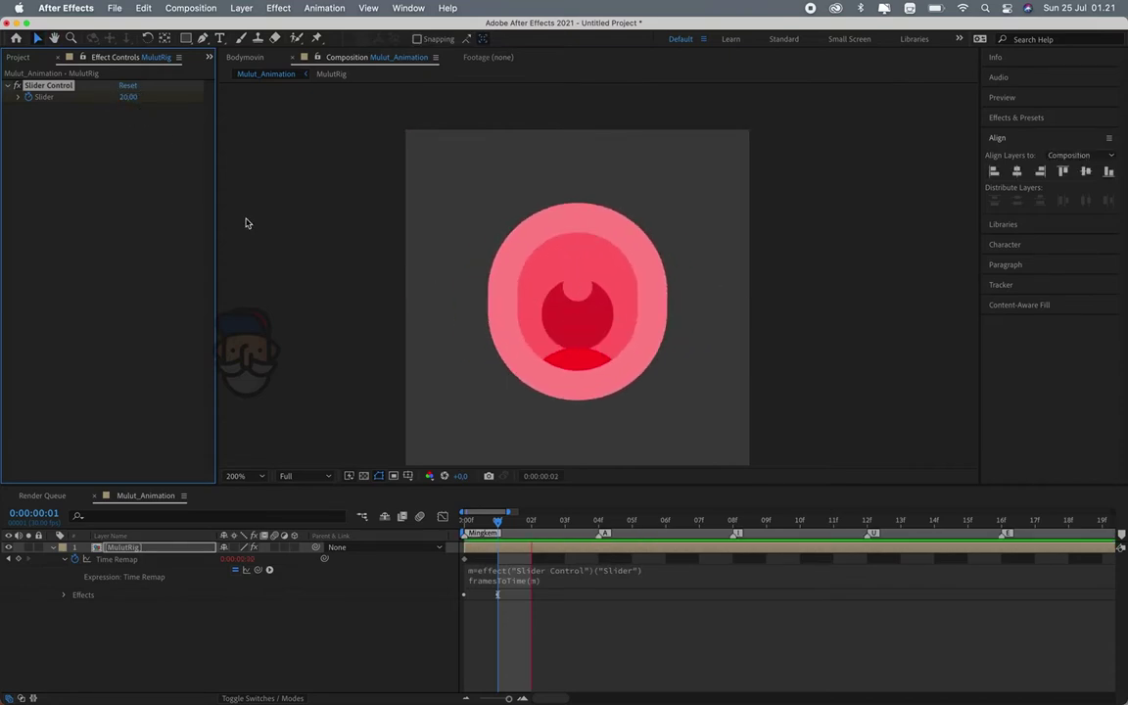
click(1001, 520)
click(700, 577)
click(700, 577)
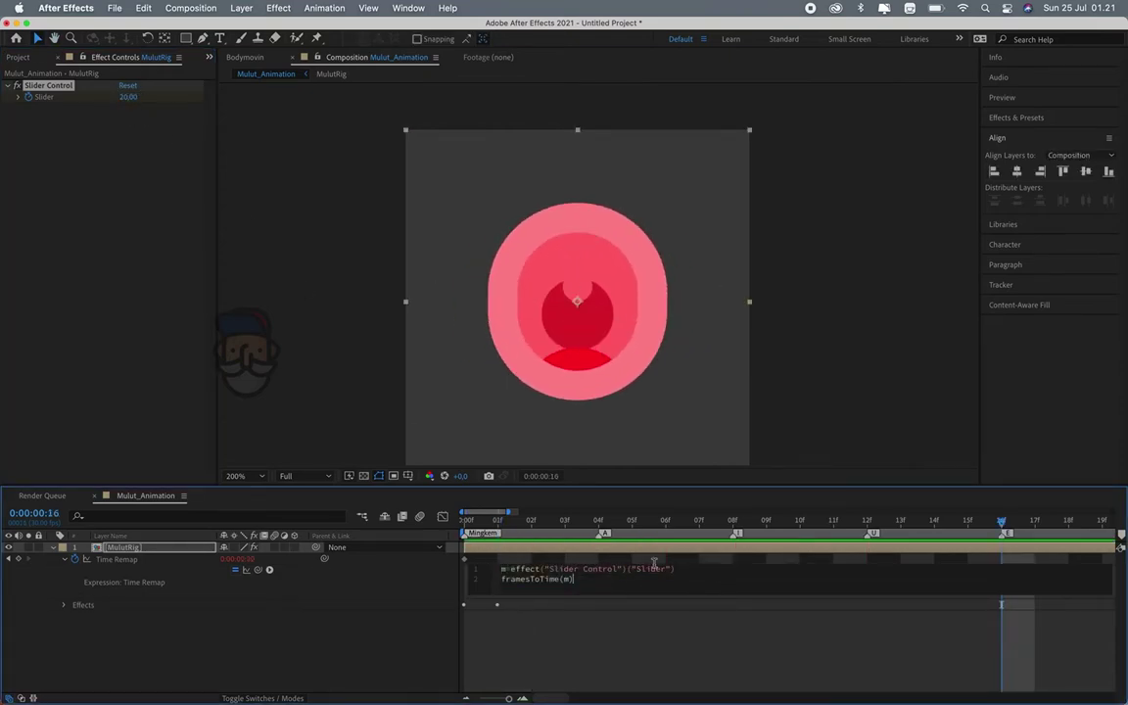
text(/80)
click(195, 108)
key(space)
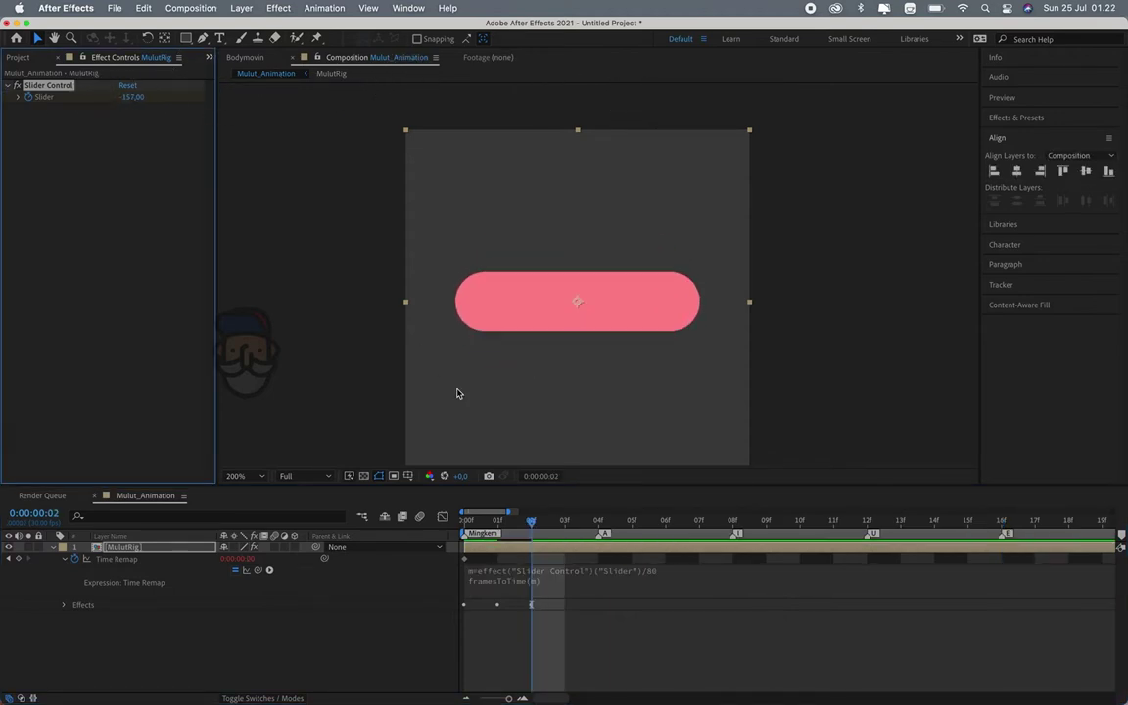
click(700, 576)
click(699, 577)
text(2)
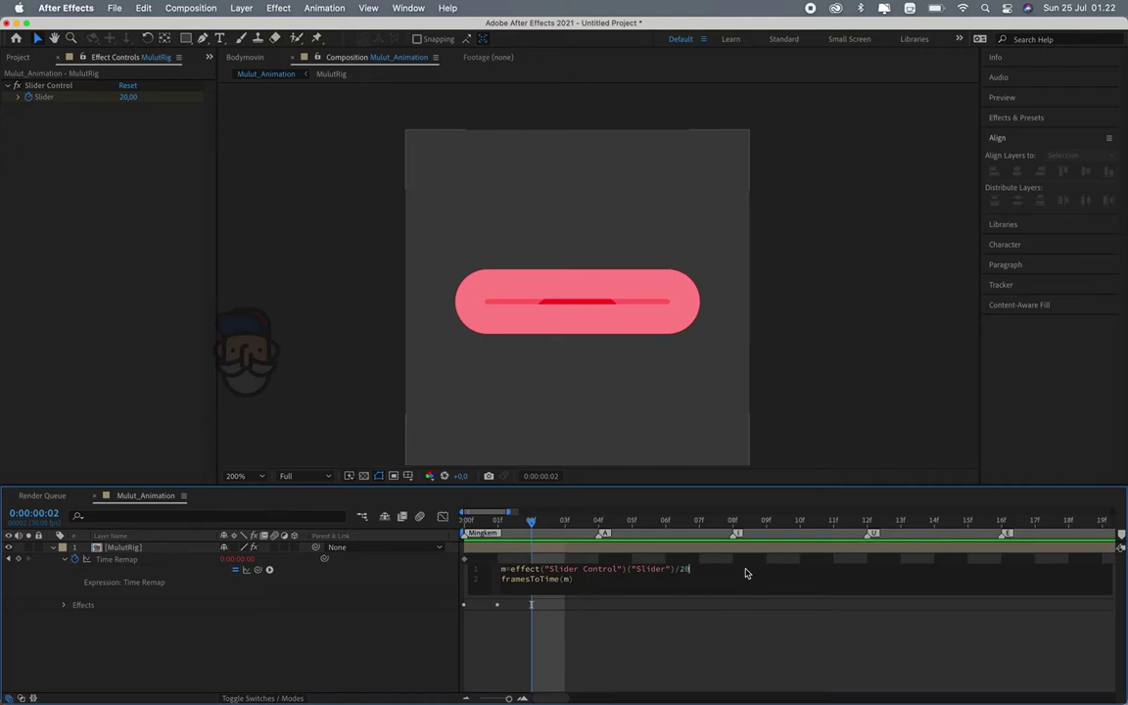
click(718, 598)
Open the mouth wide with the Slider, keyframe it near frame 02, and preview
mouse_move(129, 97)
mouse_down()
mouse_move(170, 130)
mouse_move(96, 226)
mouse_up()
click(397, 551)
key(space)
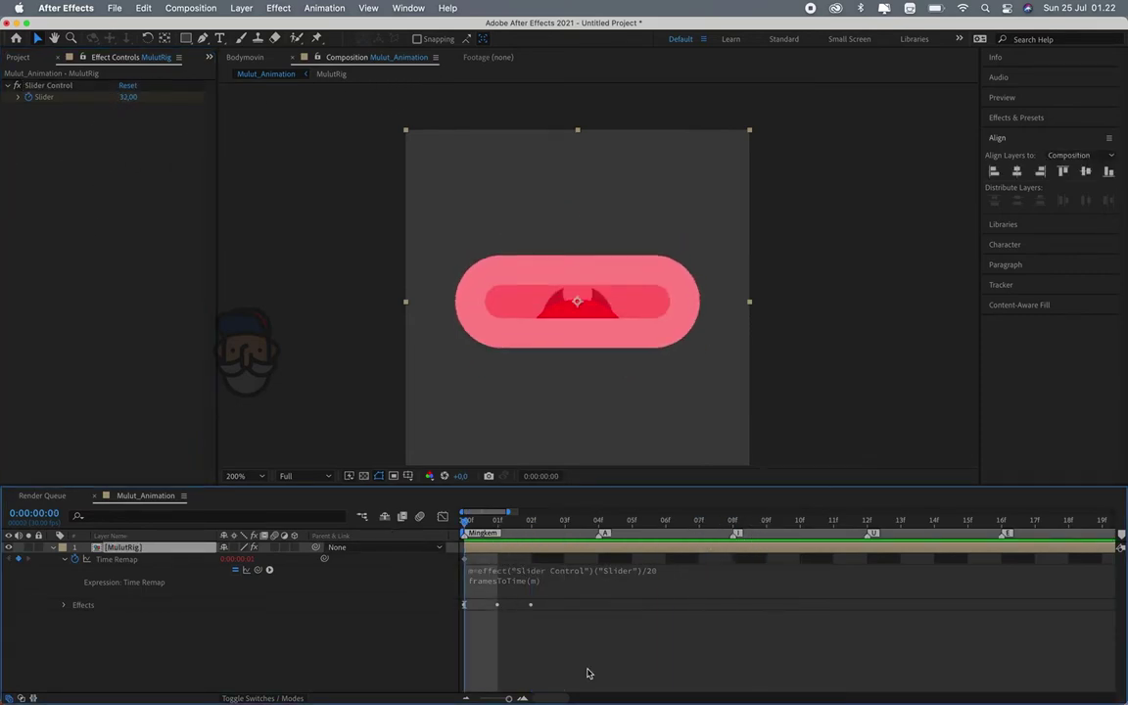
key(space)
Reveal the Slider keyframes, set the Slider to -108 to close the mouth, and keyframe it
key(u)
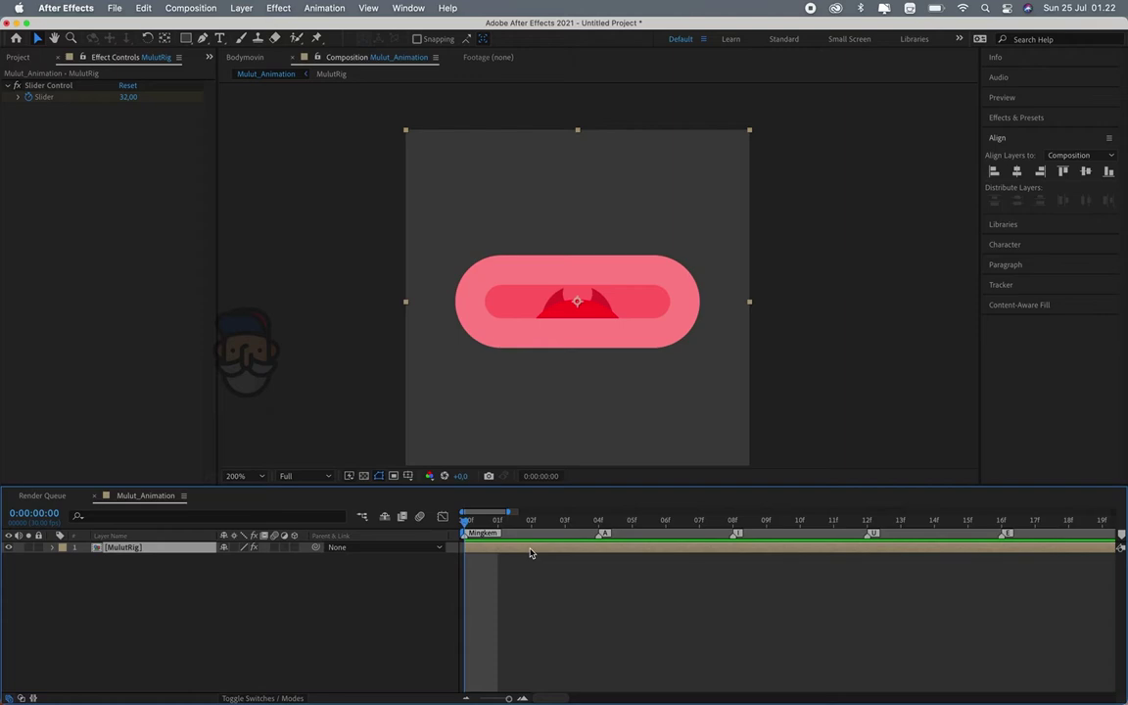
key(u)
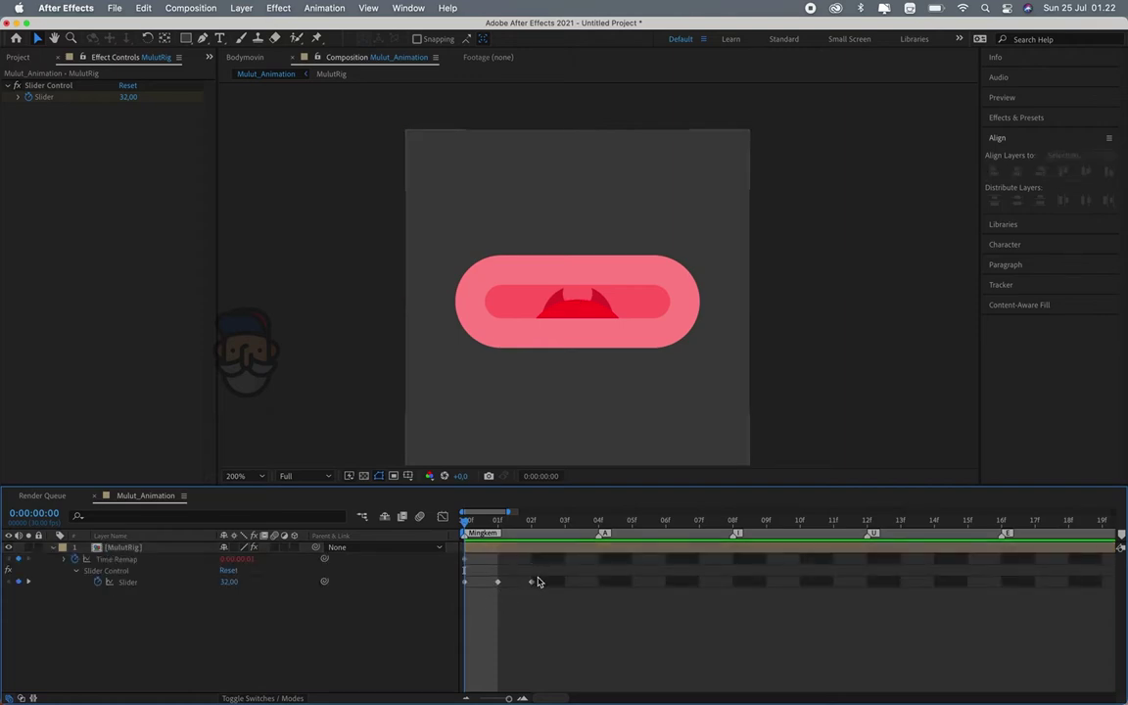
drag(526, 574, 446, 597)
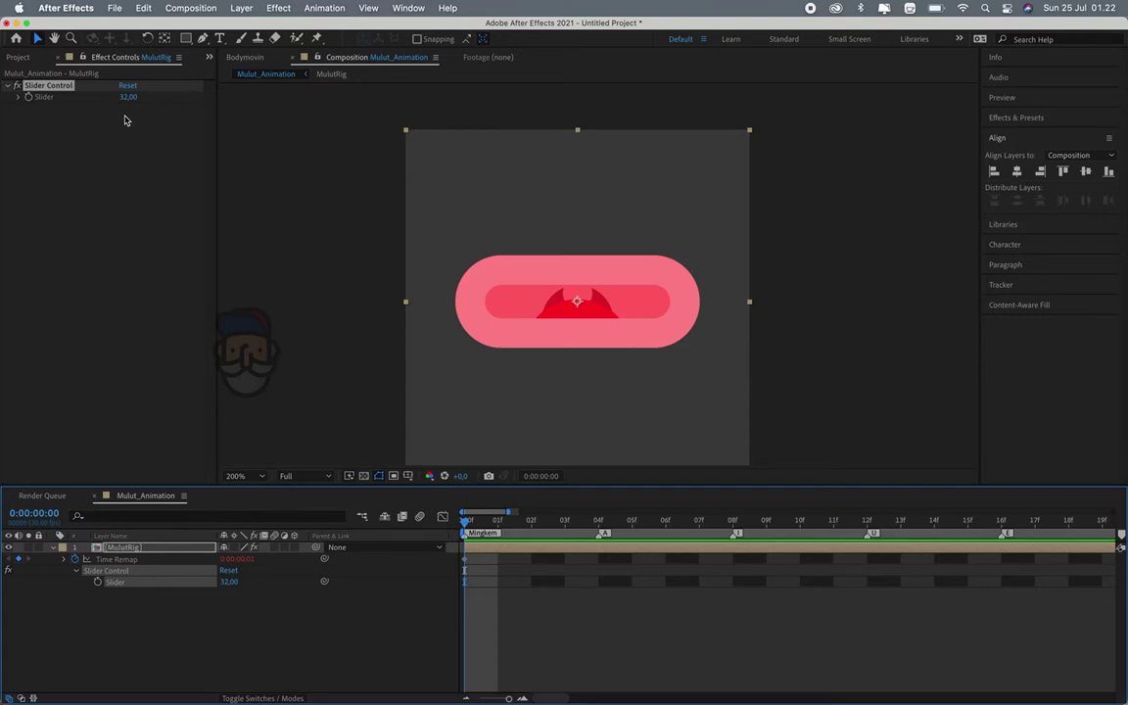
drag(128, 97, 200, 222)
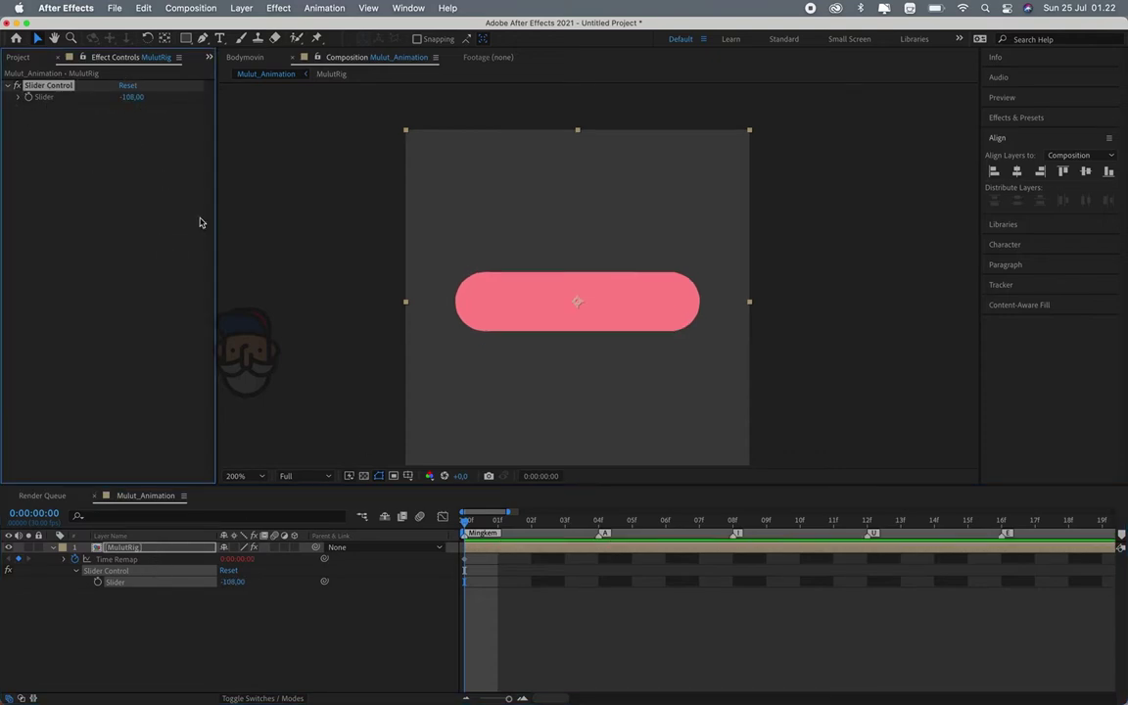
click(98, 583)
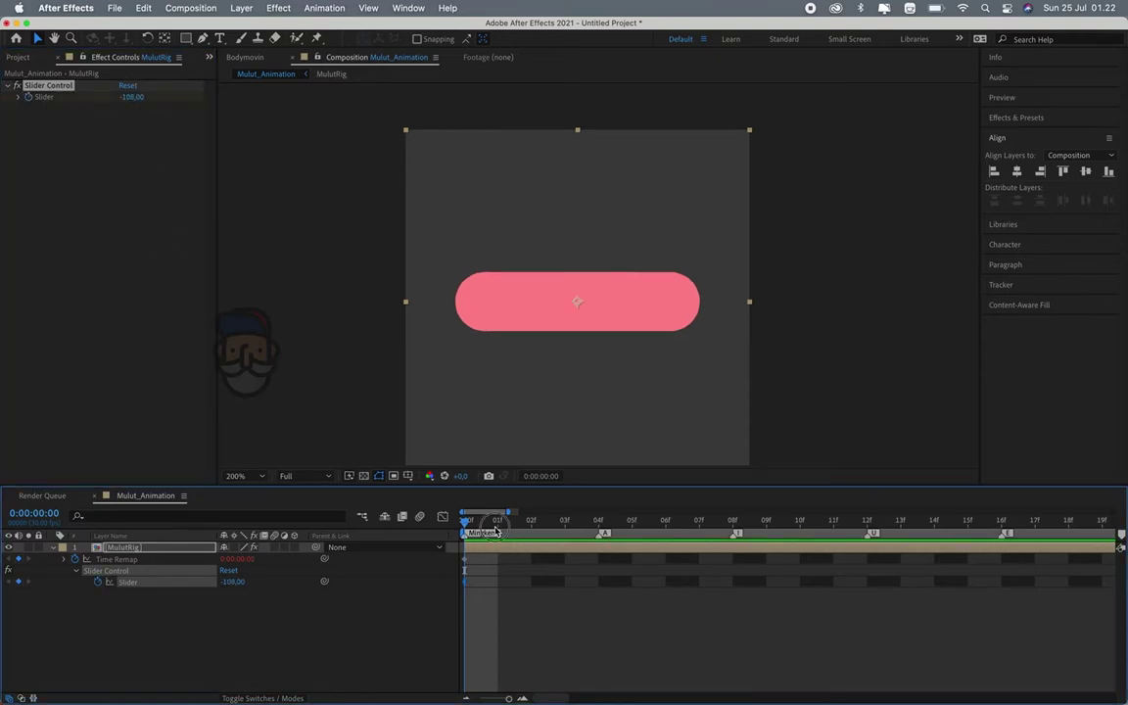
Key a new mouth shape at frame 4, preview the animation, and zoom the timeline out
drag(496, 529, 598, 522)
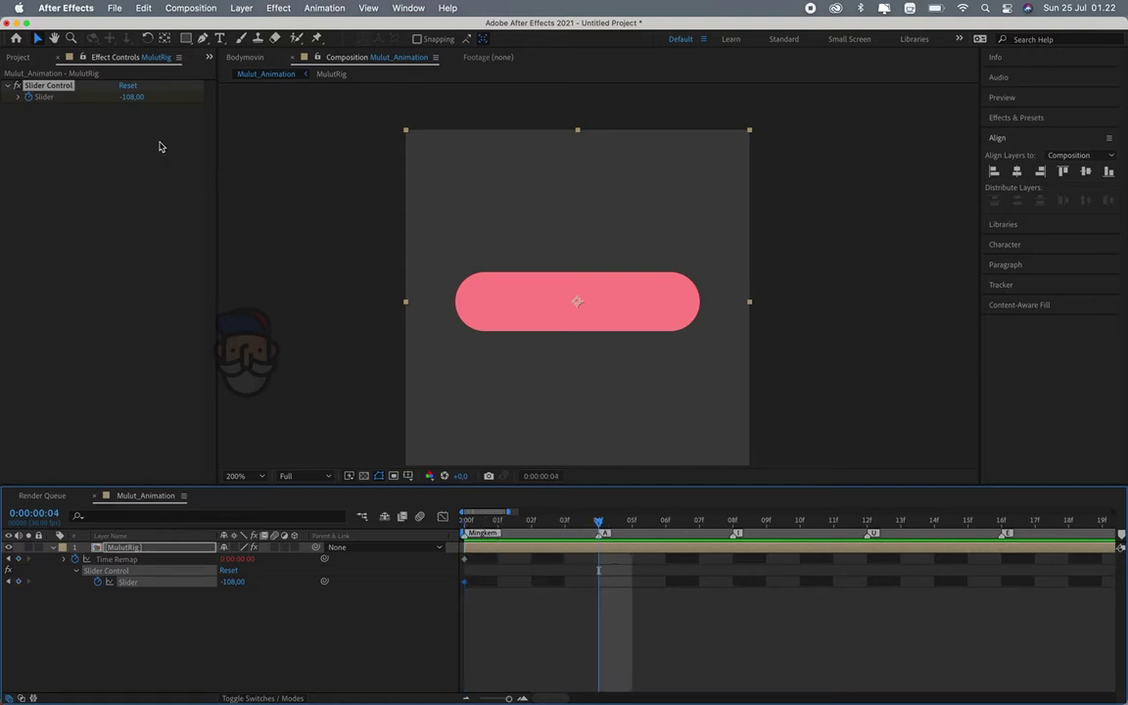
drag(131, 97, 295, 113)
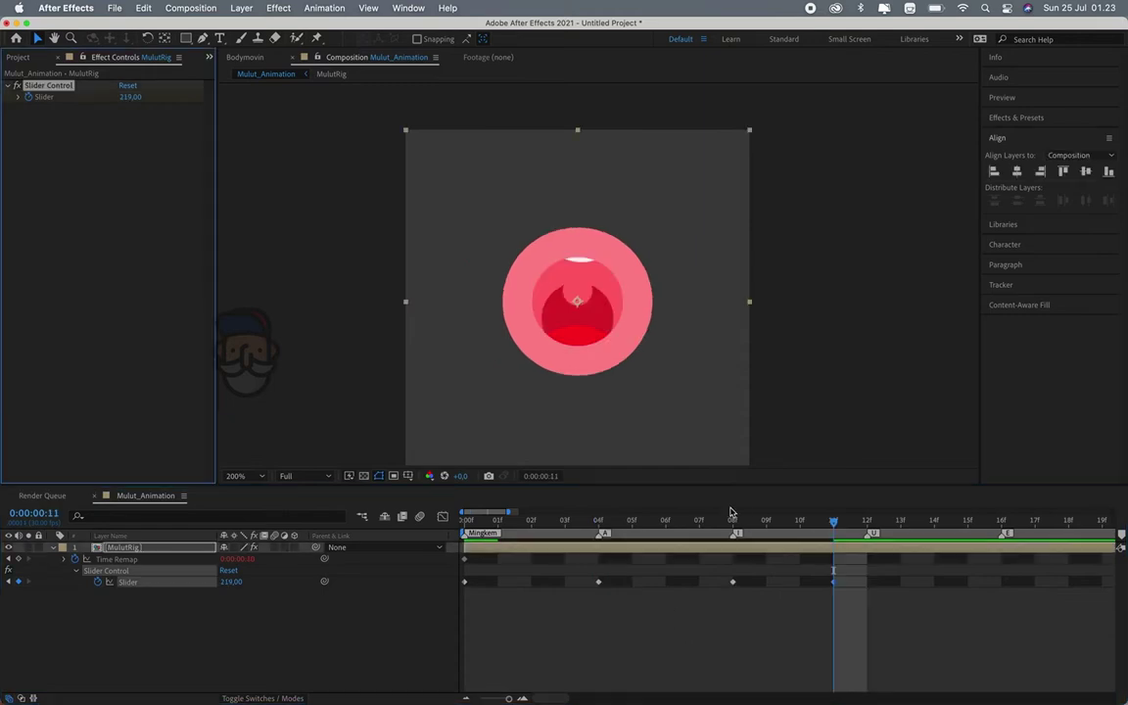
key(space)
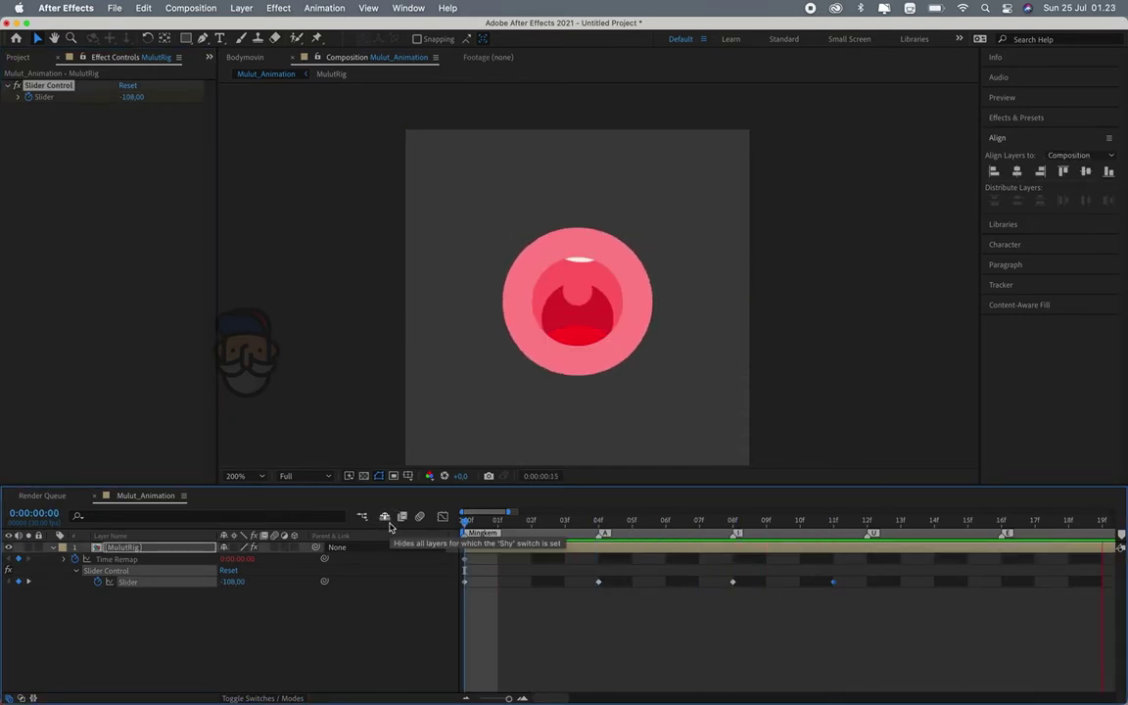
key(semicolon)
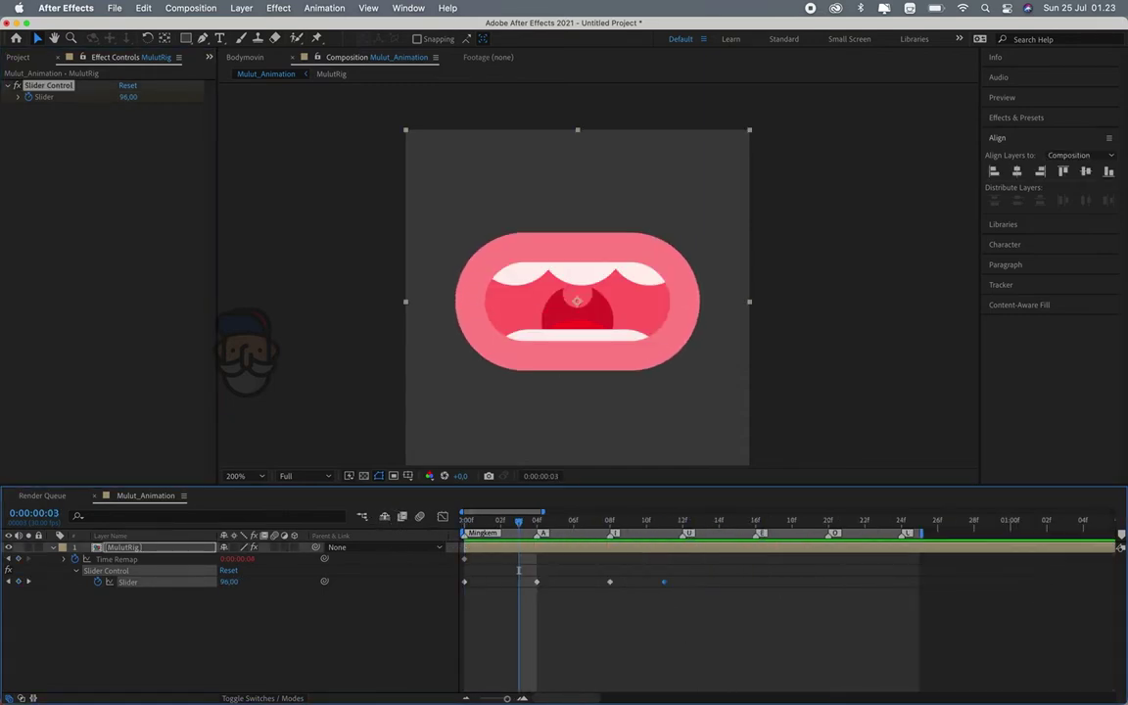
click(705, 607)
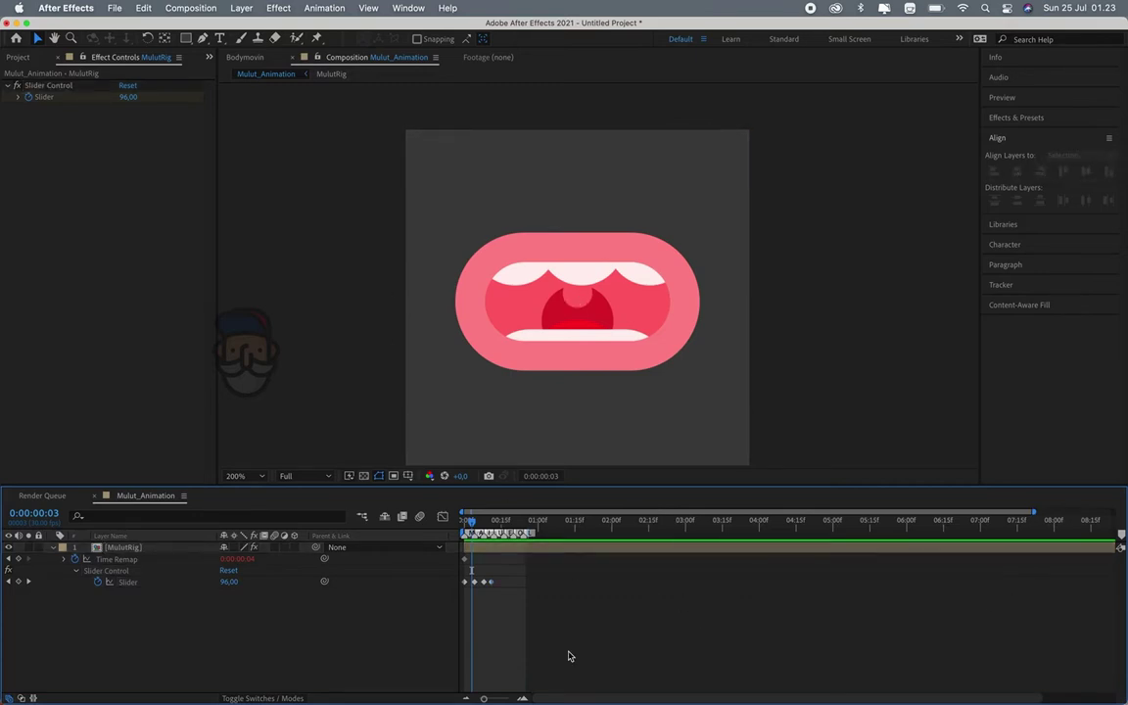
In Audition, generate an Italian text-to-speech clip via Effects > Generate > Speech
click(766, 679)
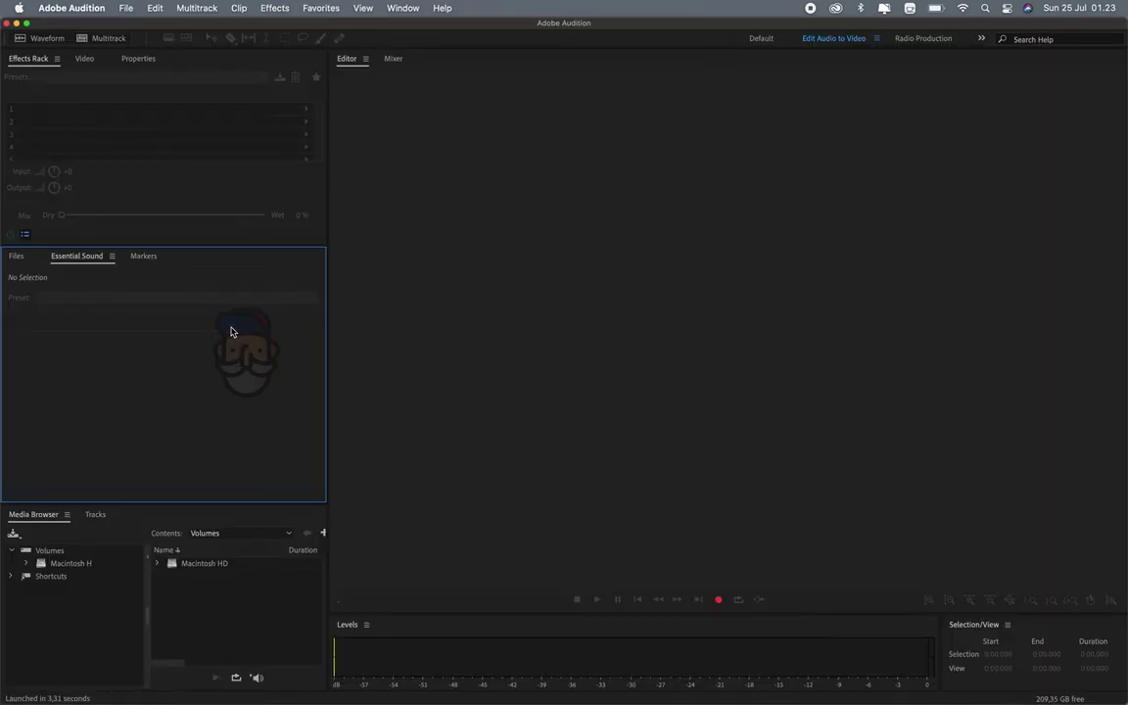
click(262, 7)
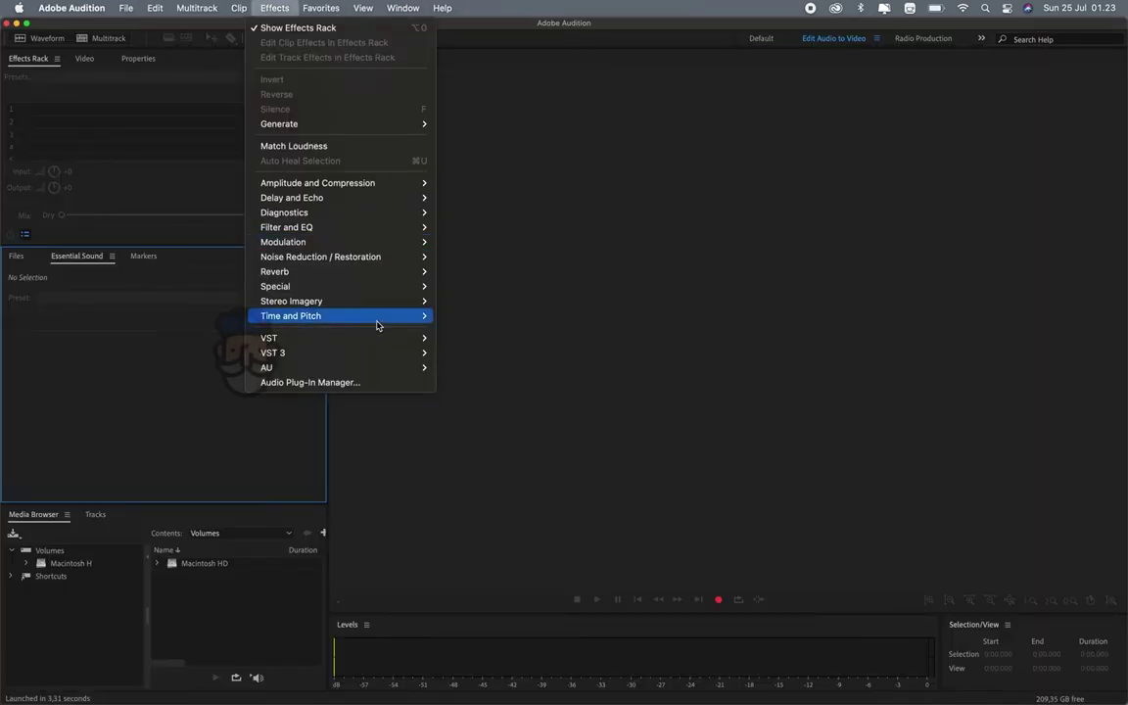
mouse_move(411, 124)
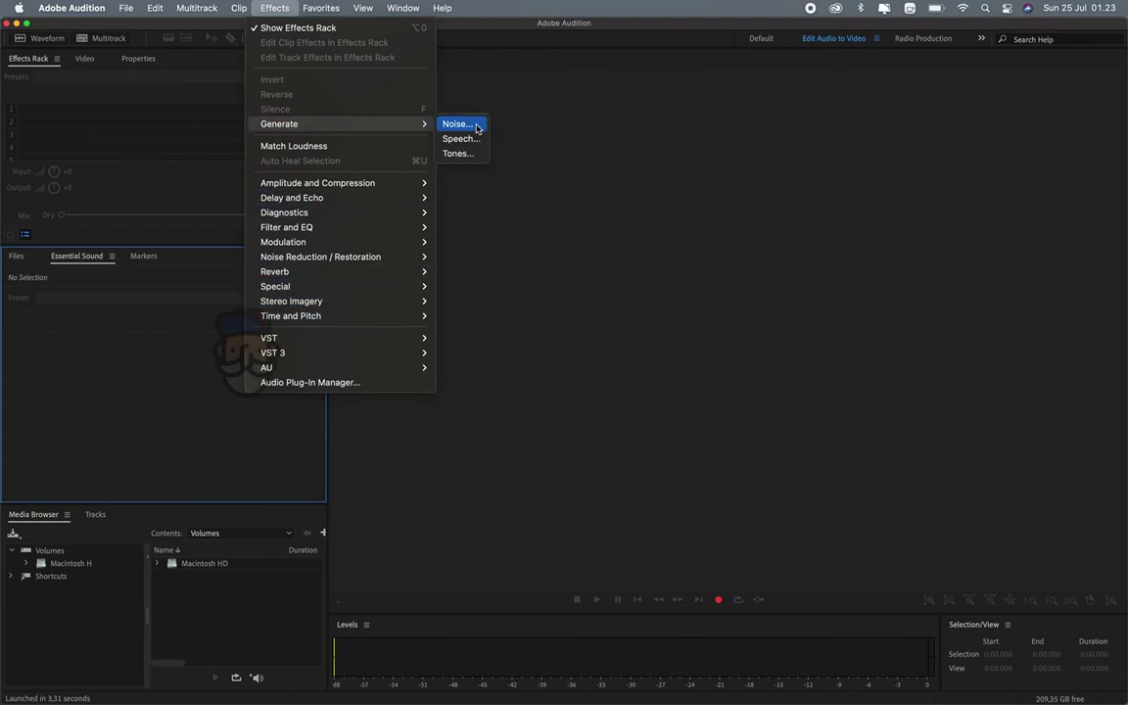
click(458, 138)
click(610, 412)
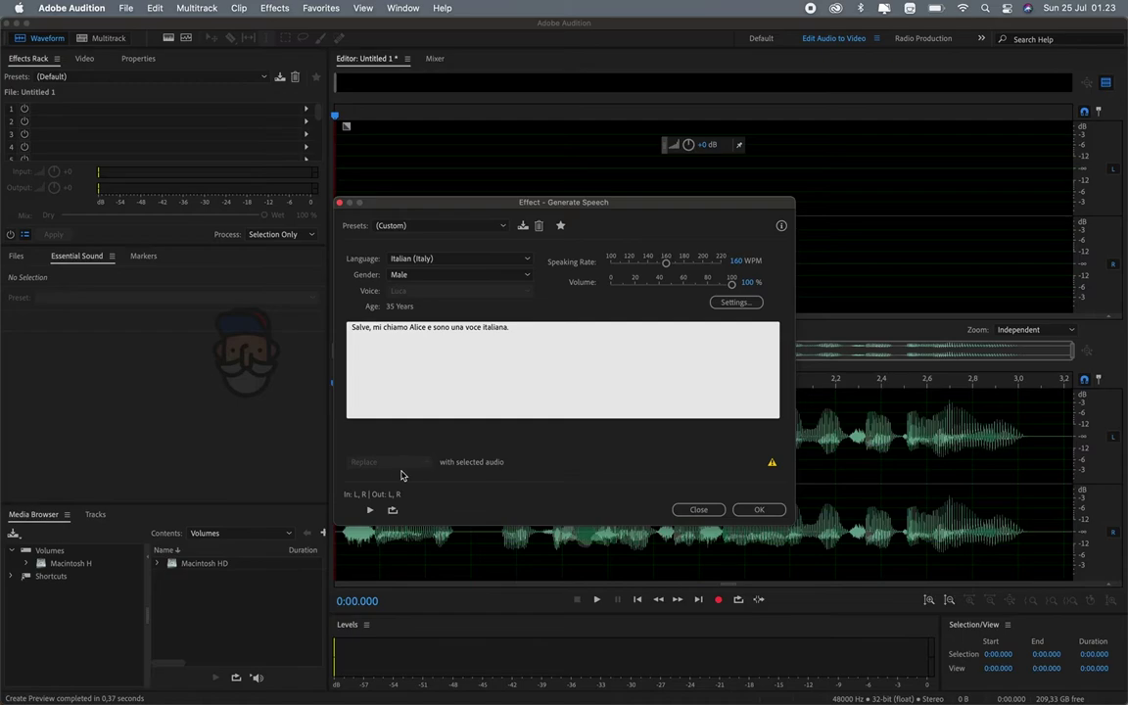
click(370, 510)
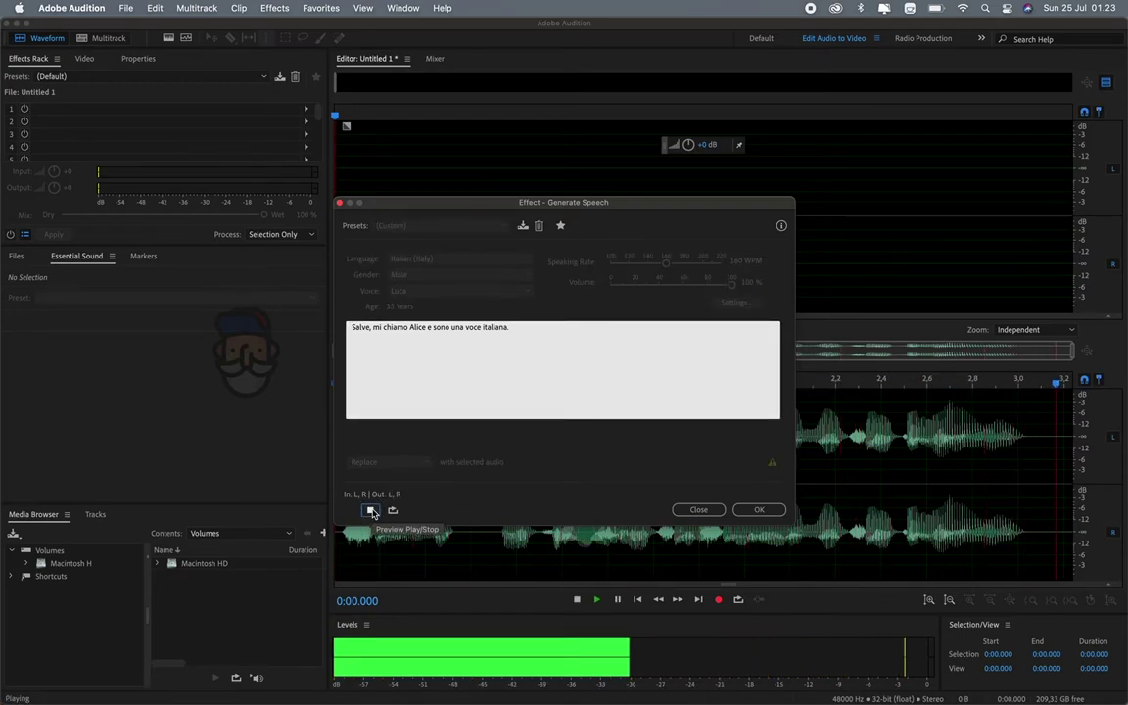
click(767, 511)
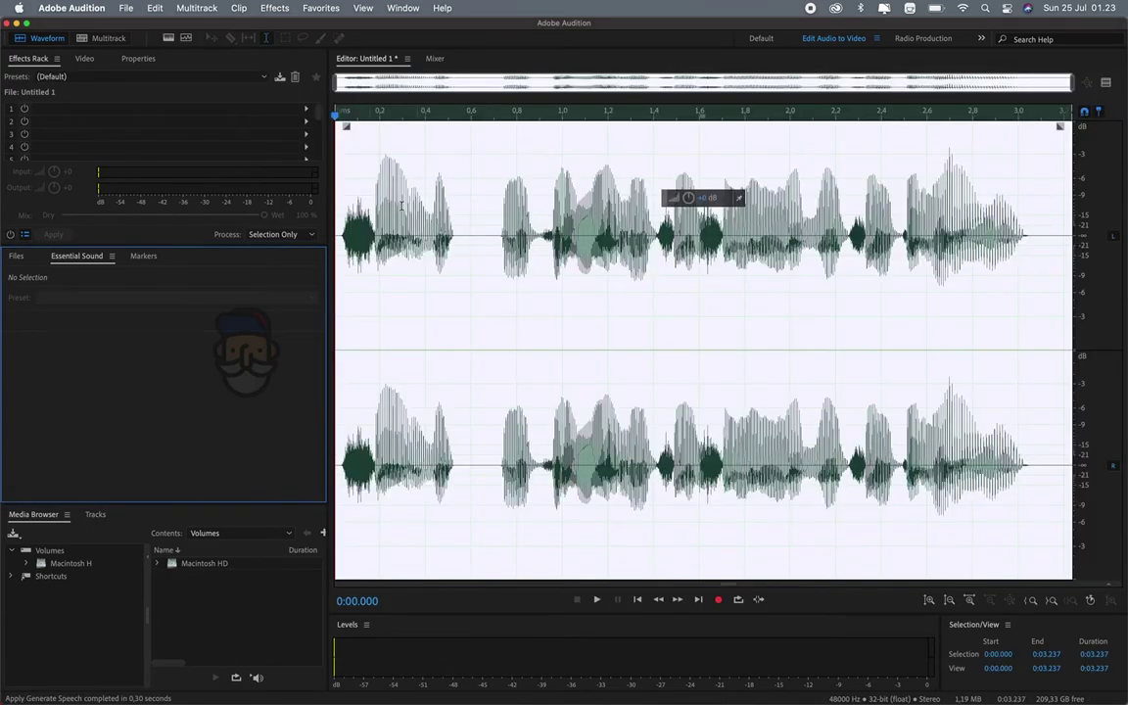
Save the speech clip as itali.wav on the Desktop, close it, and return to After Effects
click(126, 8)
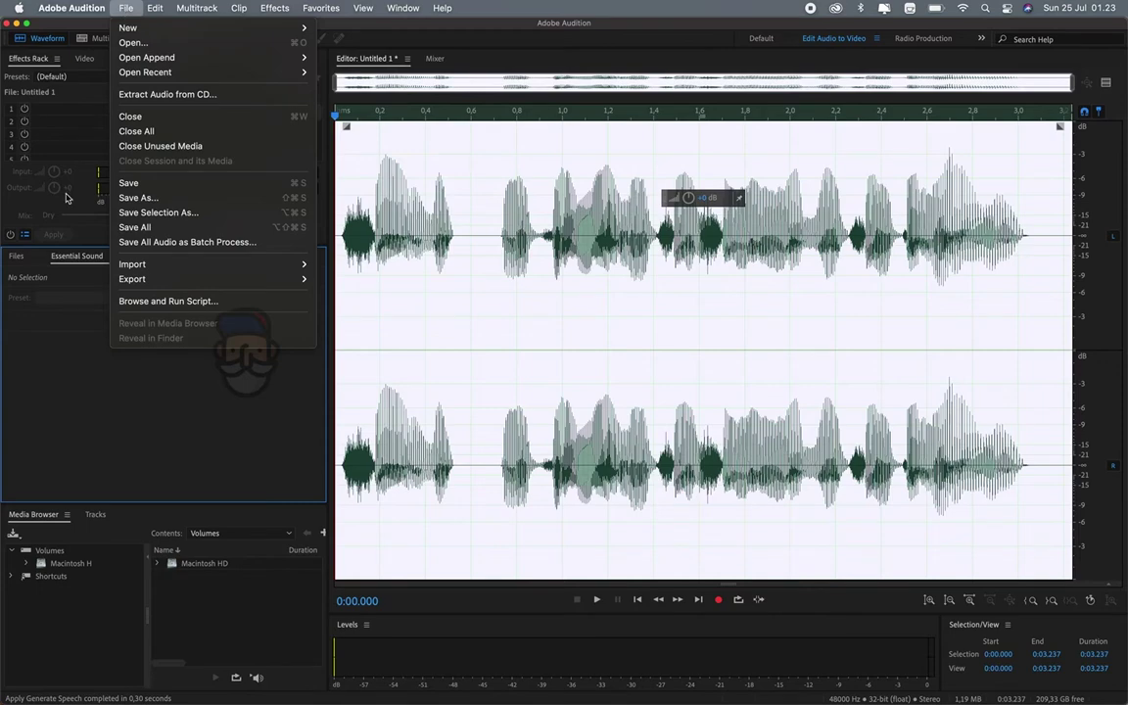
key(super+shift+s)
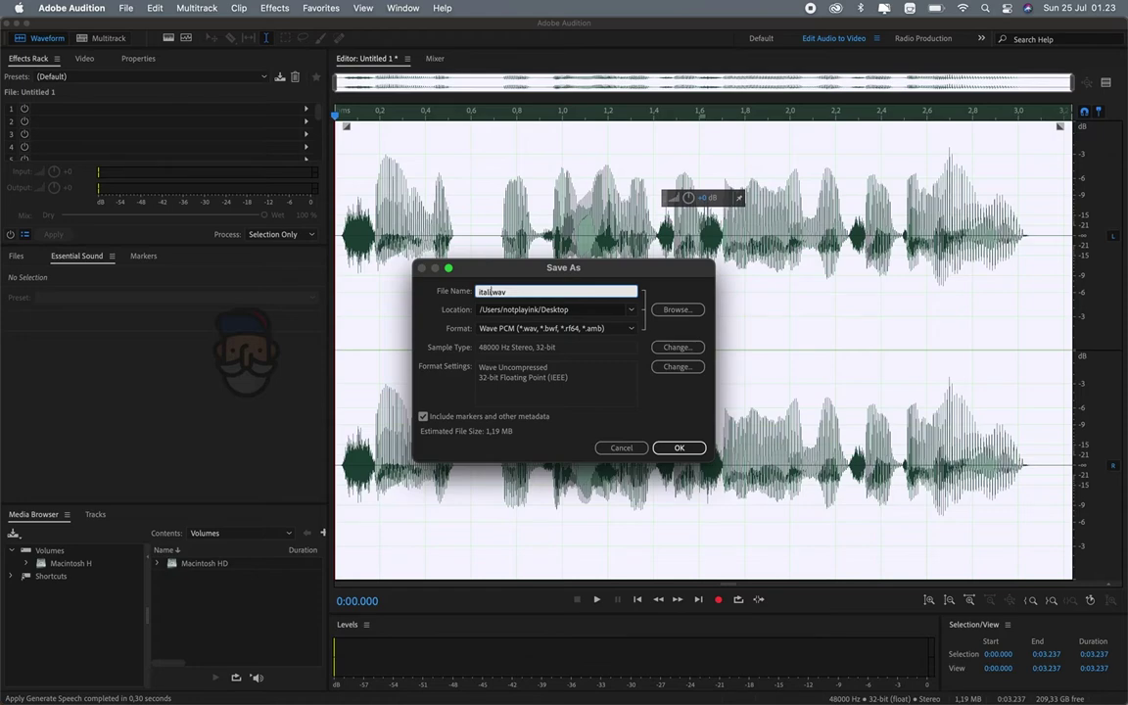
key(Return)
key(super+w)
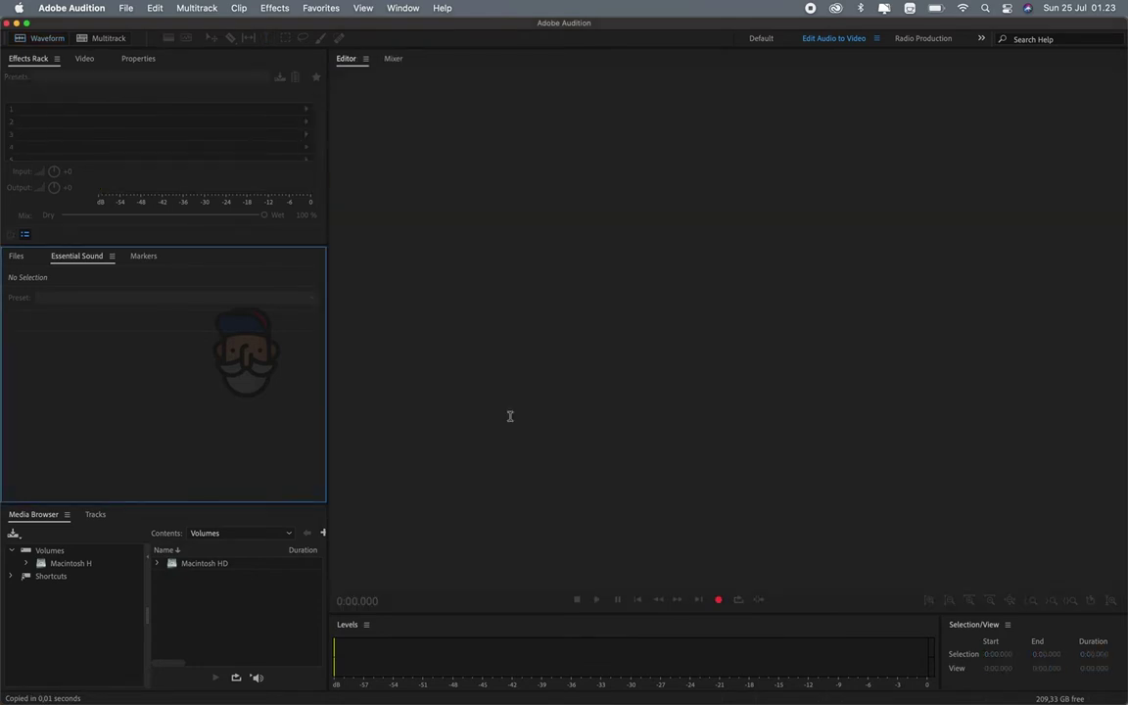
key(super+Tab)
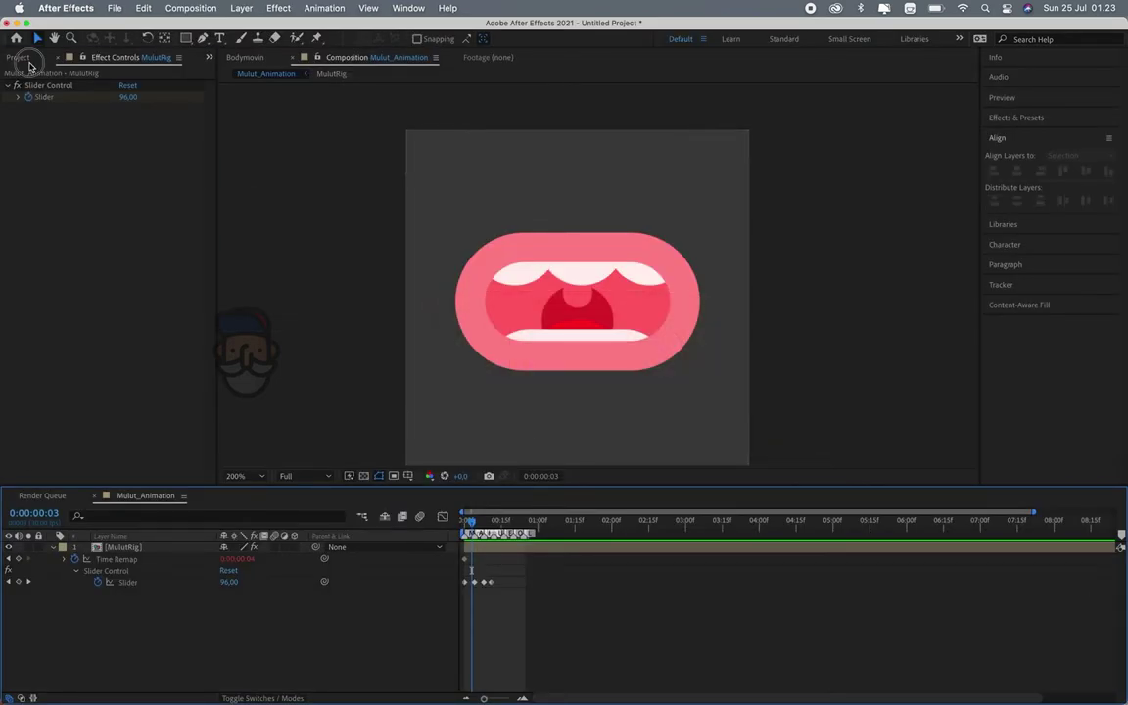
Import itali.wav into Mulut_Animation and convert its audio to keyframes
click(18, 57)
key(super+i)
double_click(428, 139)
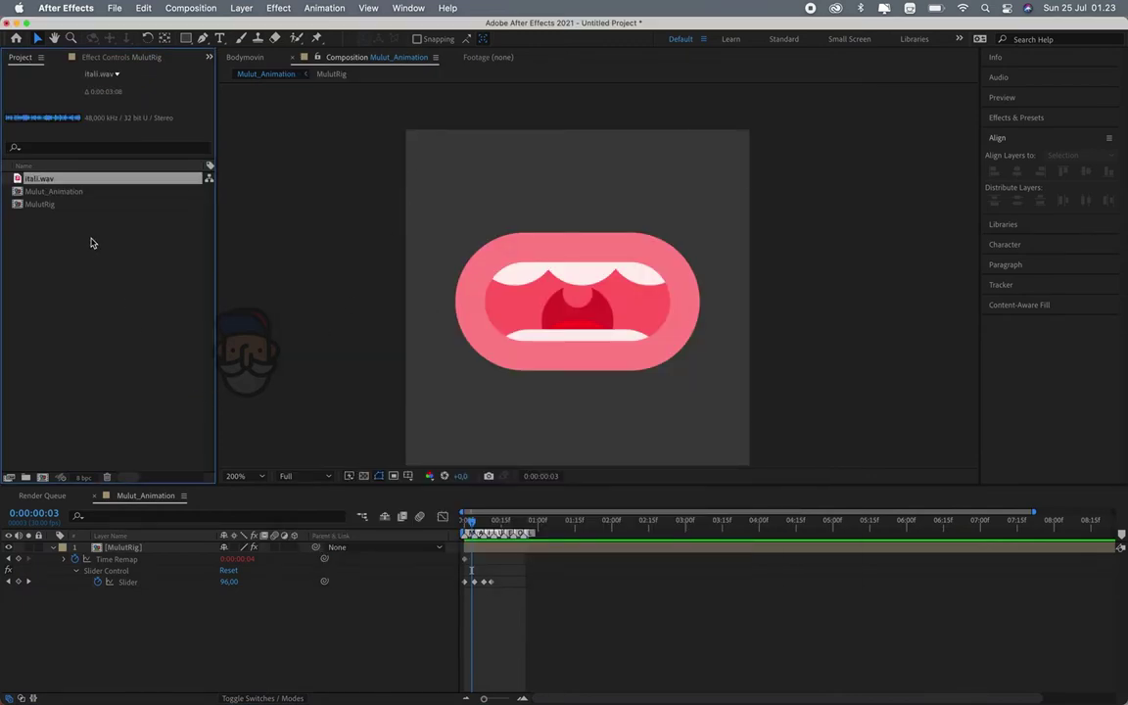
drag(65, 182, 138, 638)
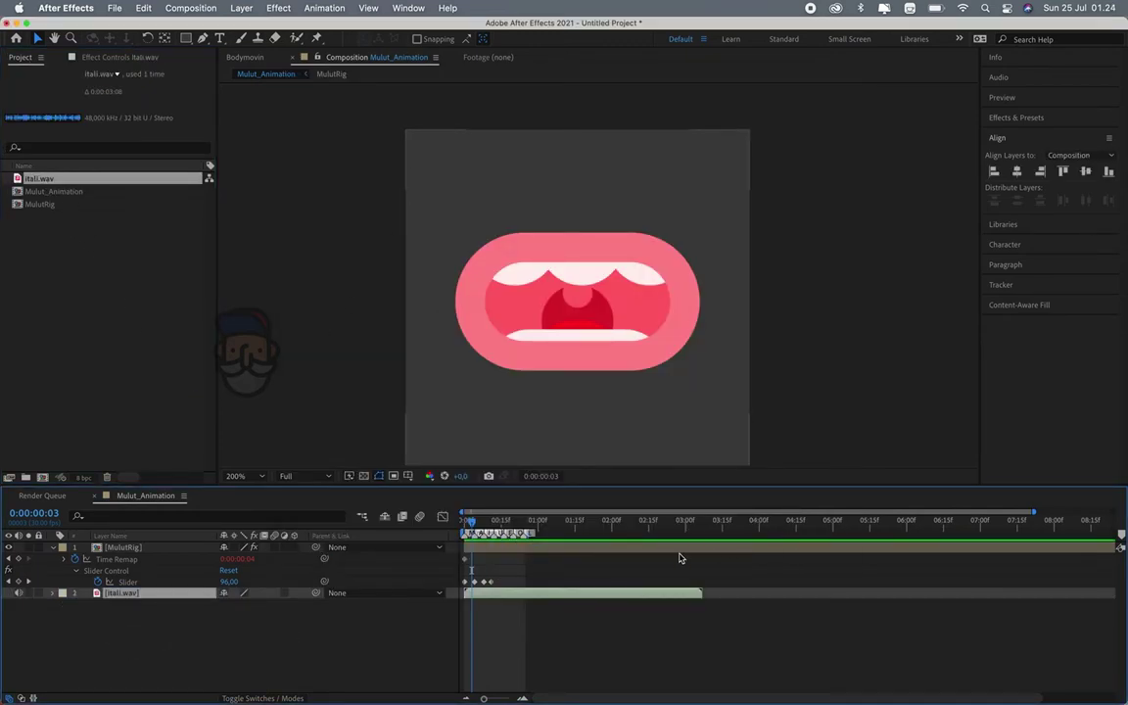
right_click(182, 592)
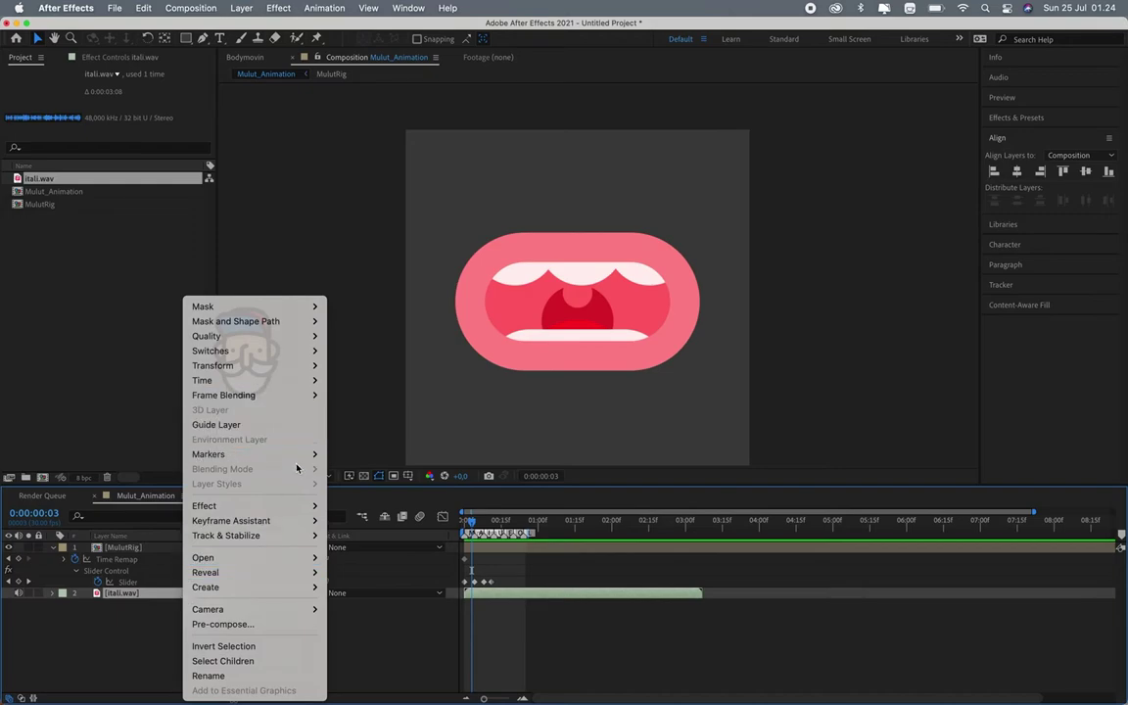
mouse_move(300, 505)
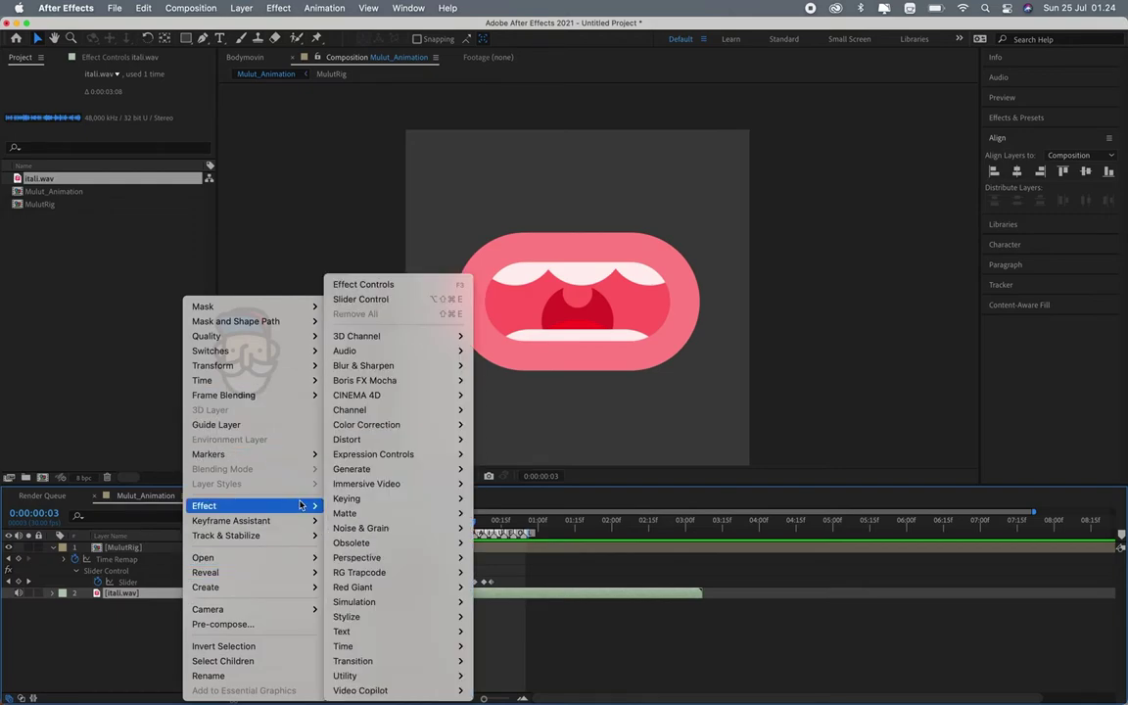
click(382, 521)
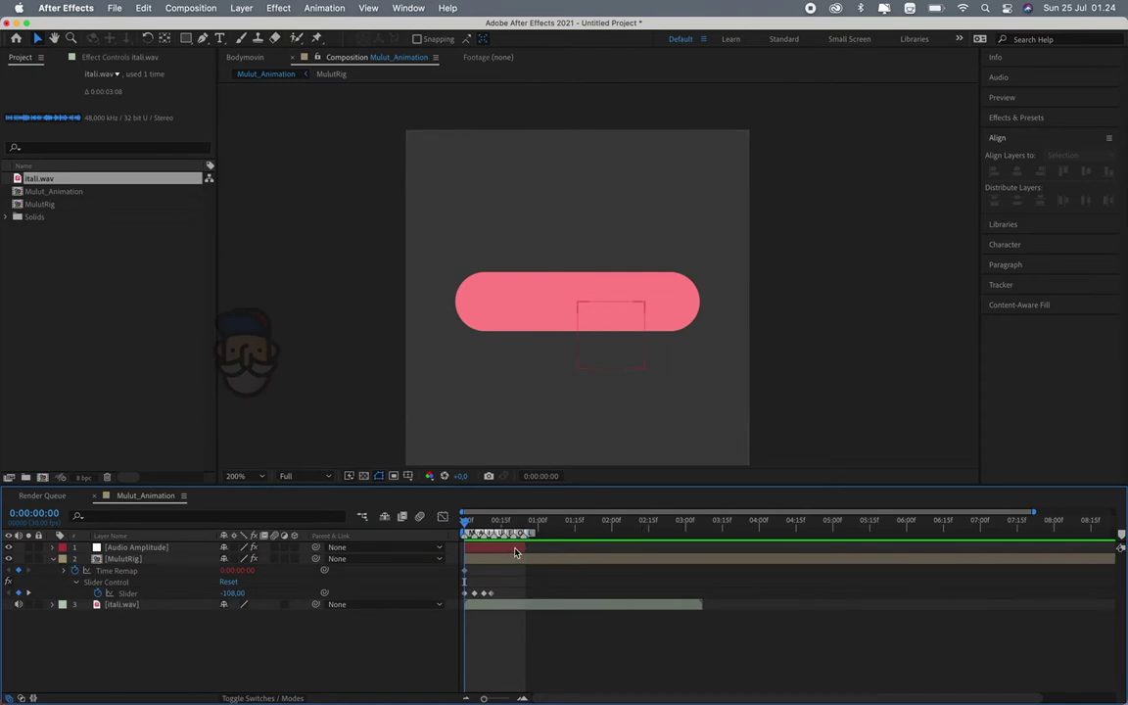
Show the itali.wav waveform, check 0:00:03:06, and delete the Audio Amplitude layer
click(508, 607)
key(l)
key(l)
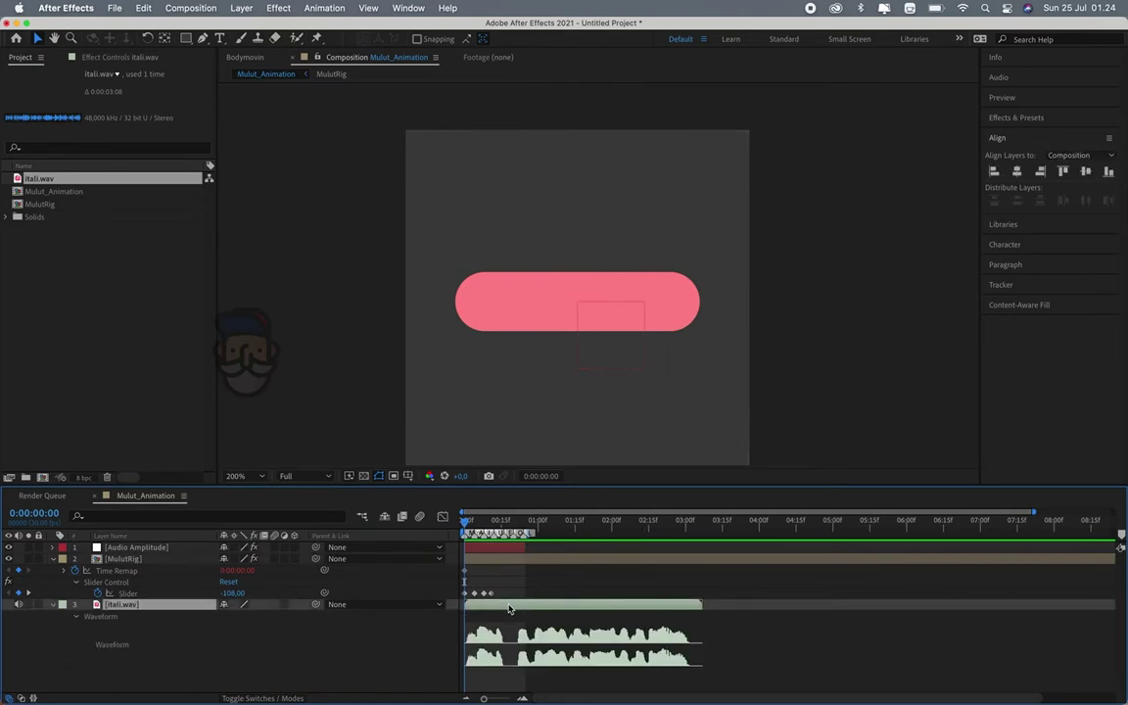
click(583, 550)
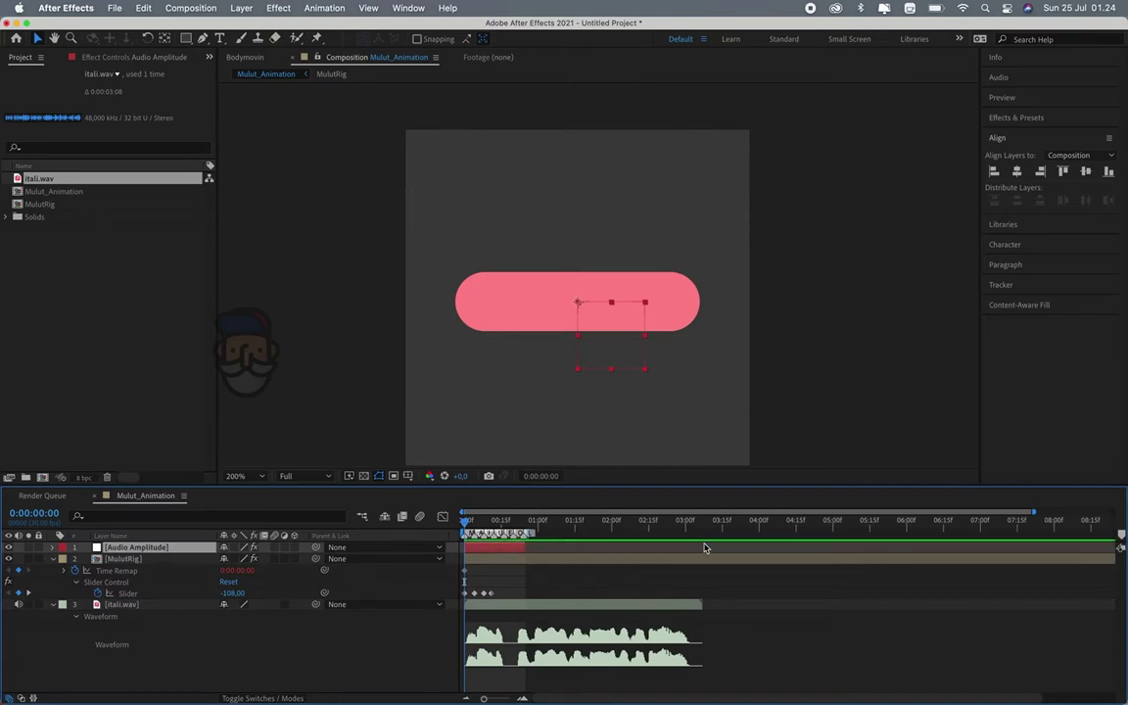
drag(704, 526, 700, 528)
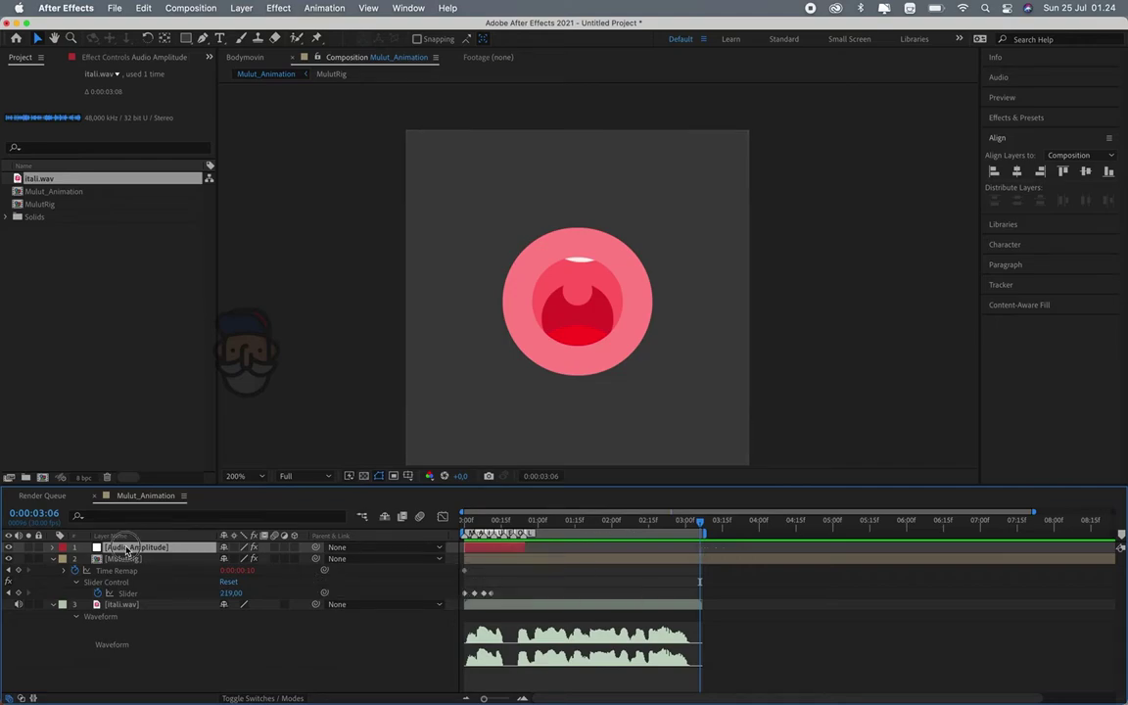
key(Delete)
Convert itali.wav to keyframes again and reveal the Audio Amplitude Left, Right and Both Channels sliders
click(111, 593)
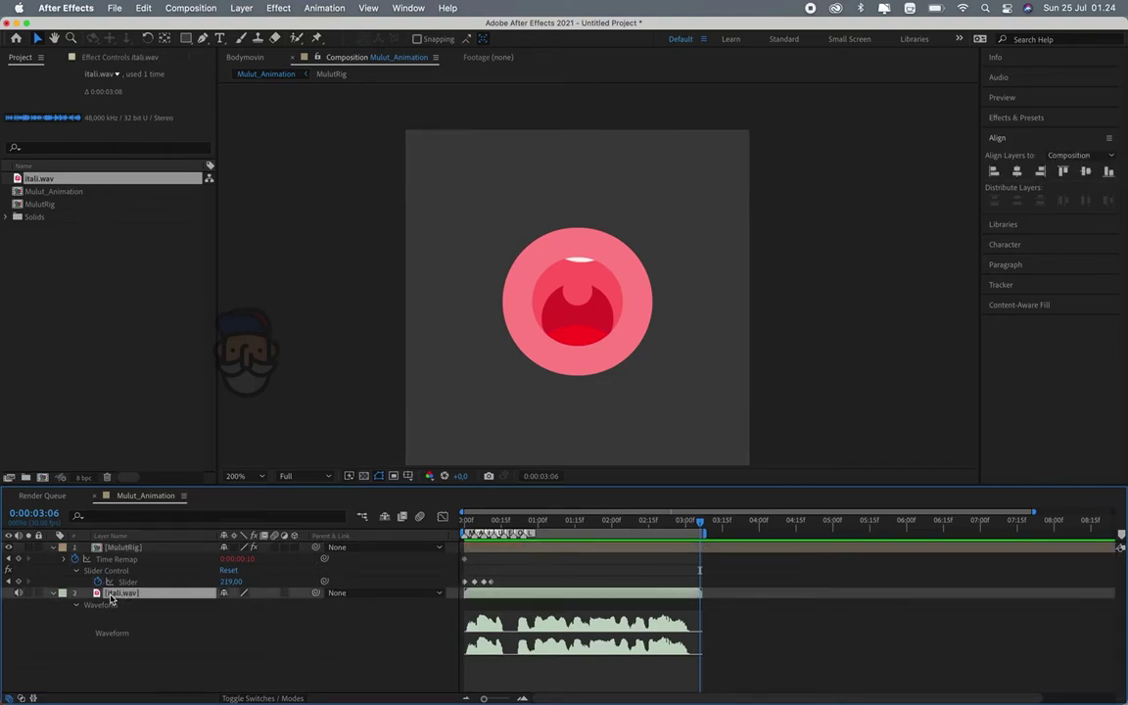
right_click(111, 597)
mouse_move(196, 521)
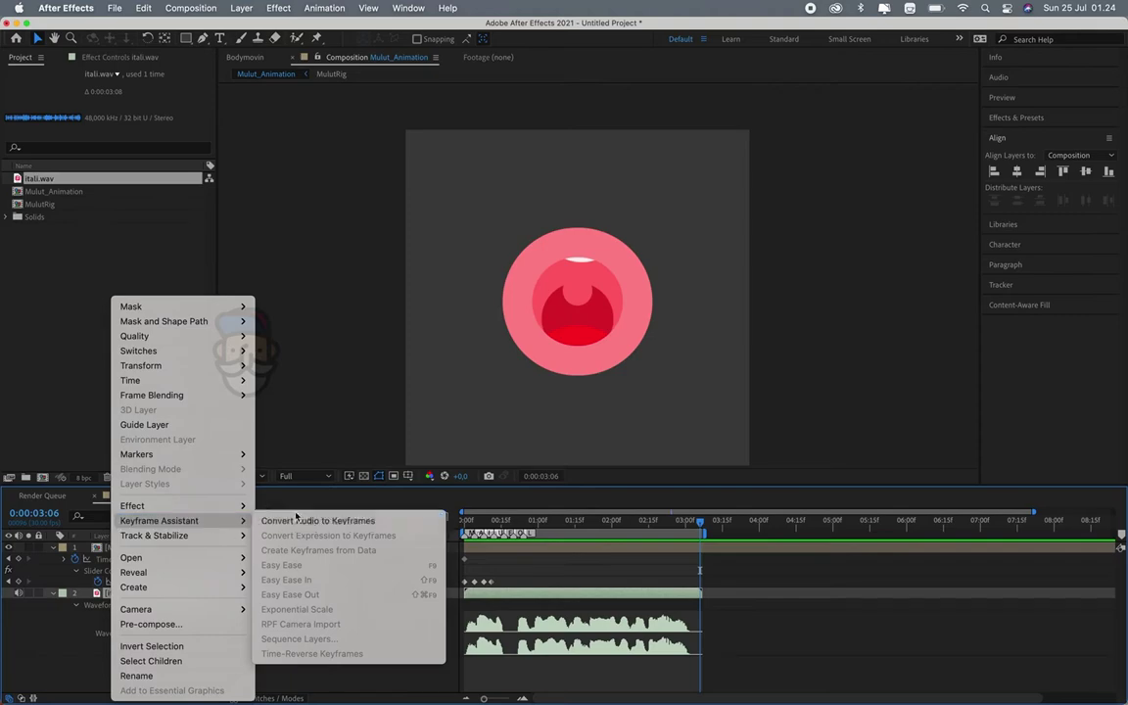
click(299, 520)
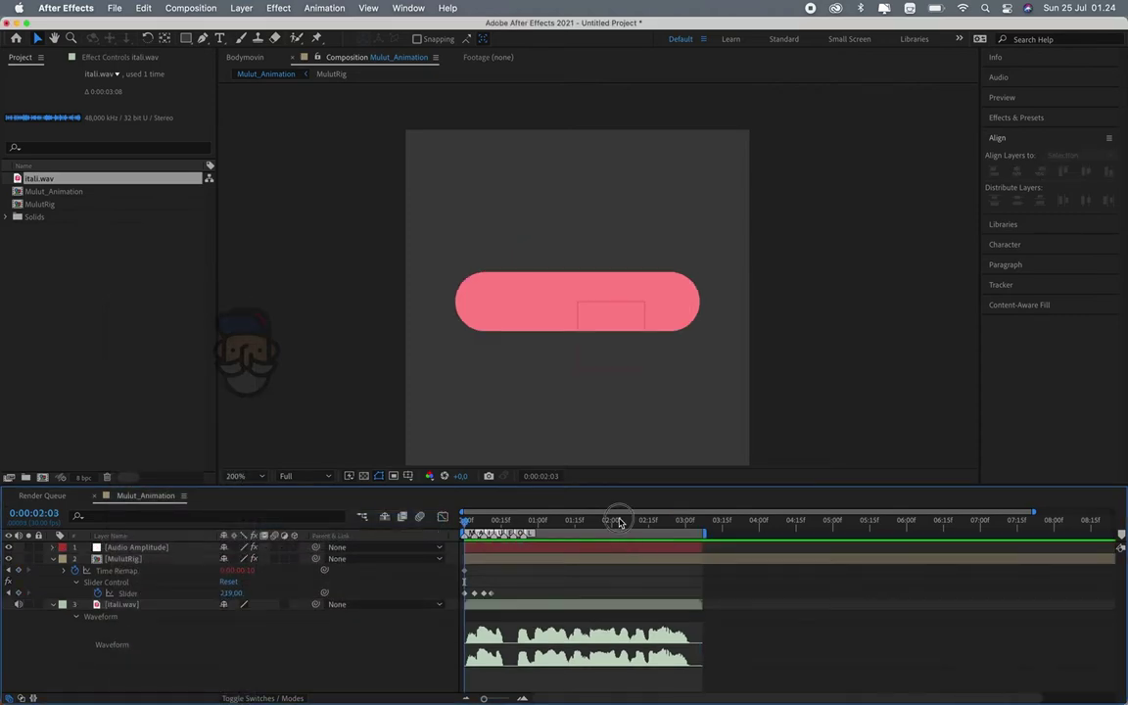
drag(619, 523, 464, 523)
click(179, 547)
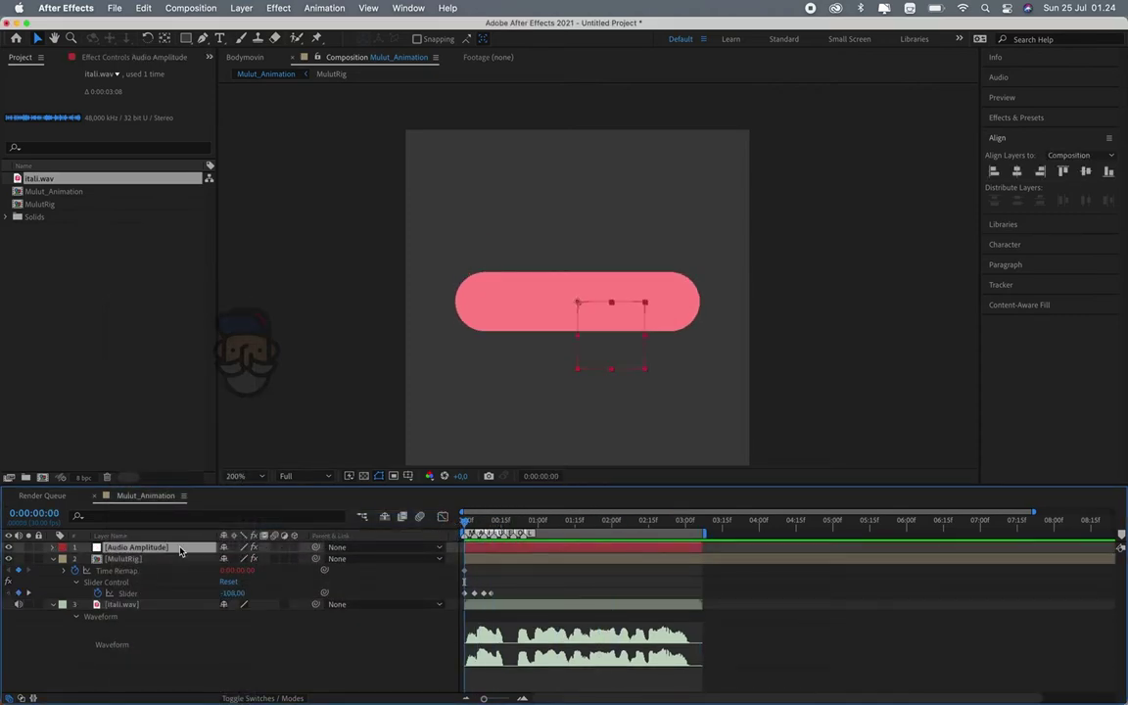
key(u)
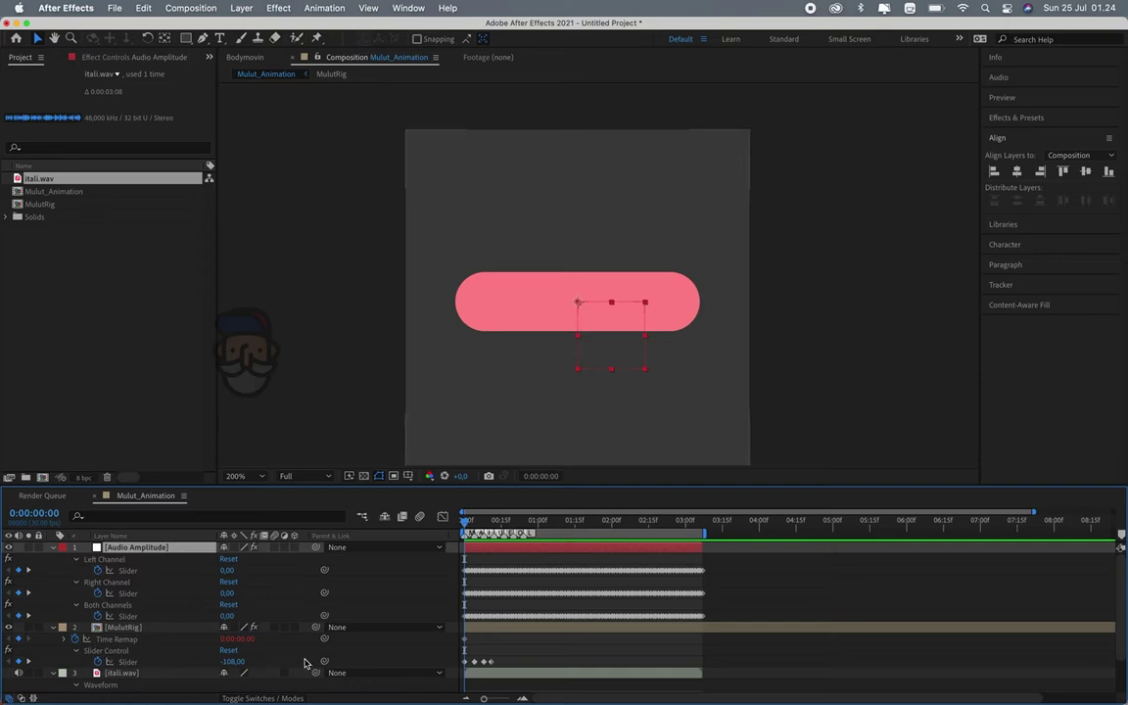
Link the MulutRig Slider to the Audio Amplitude's Both Channels slider and preview
mouse_move(324, 661)
mouse_down()
mouse_move(106, 629)
mouse_move(127, 616)
mouse_up()
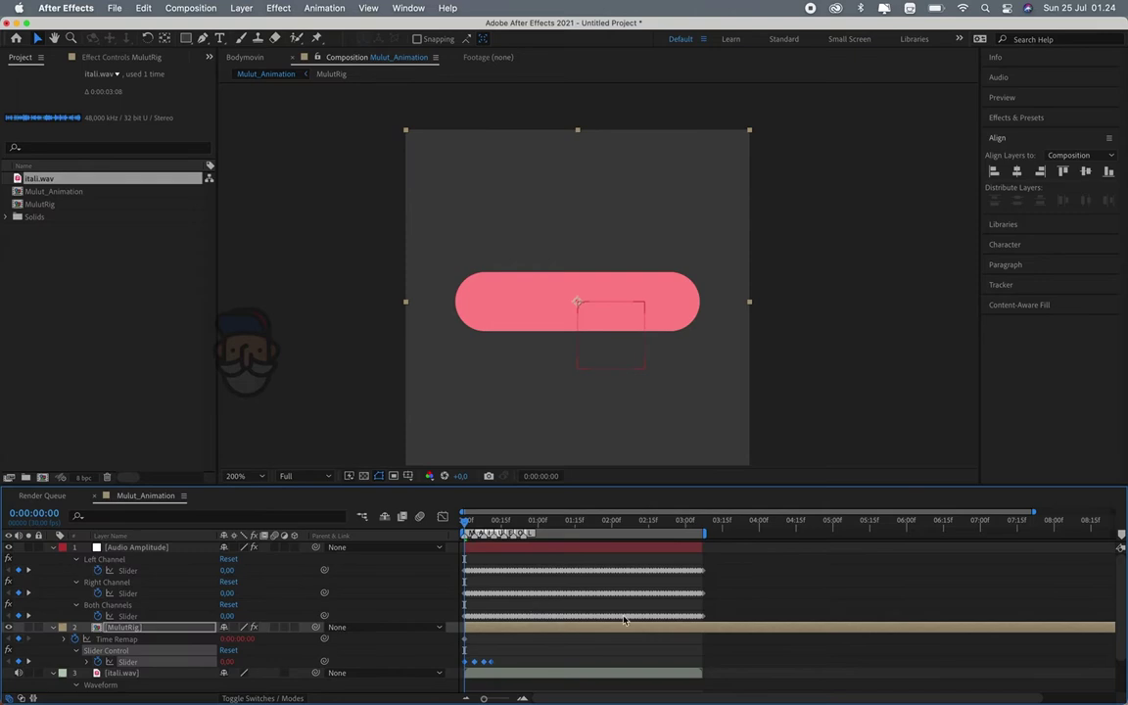
click(467, 662)
key(space)
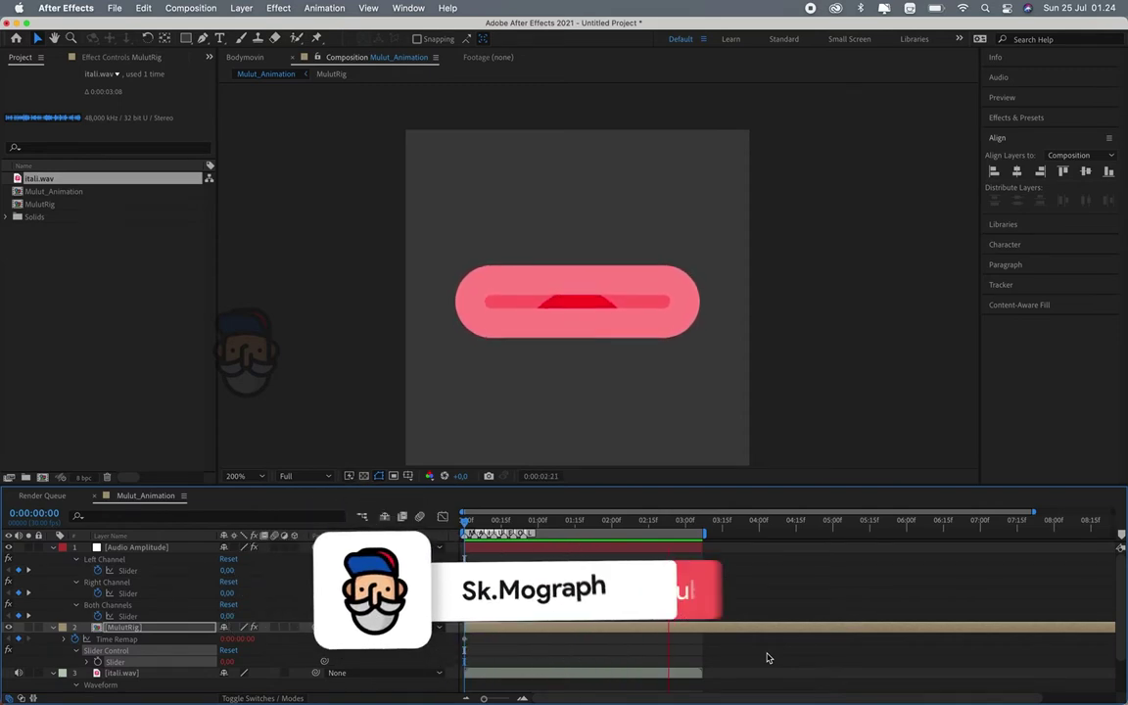
key(space)
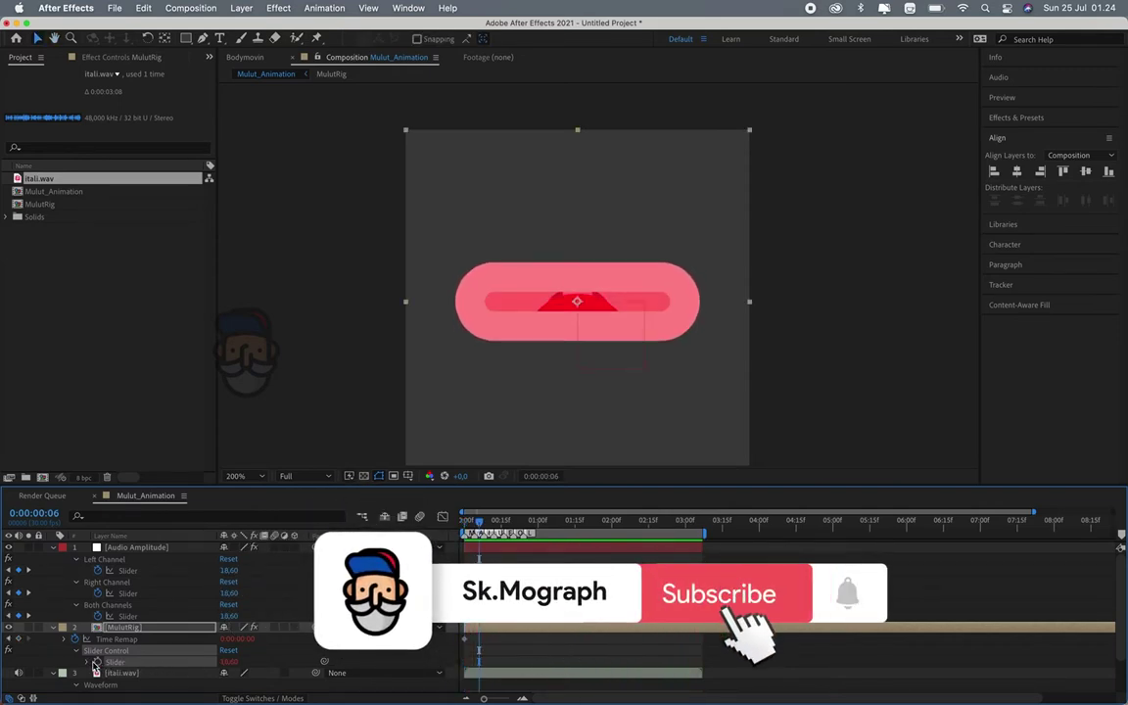
alt+click(95, 662)
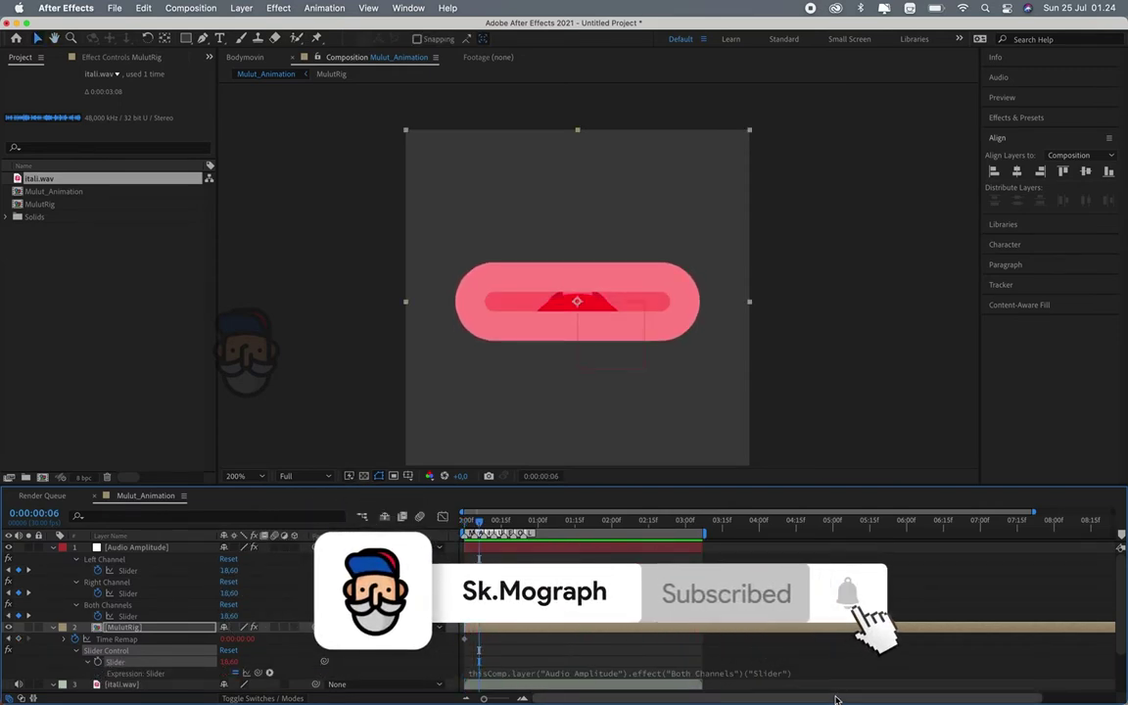
Multiply the amplitude expression by 3 and preview the mouth with audio
click(831, 672)
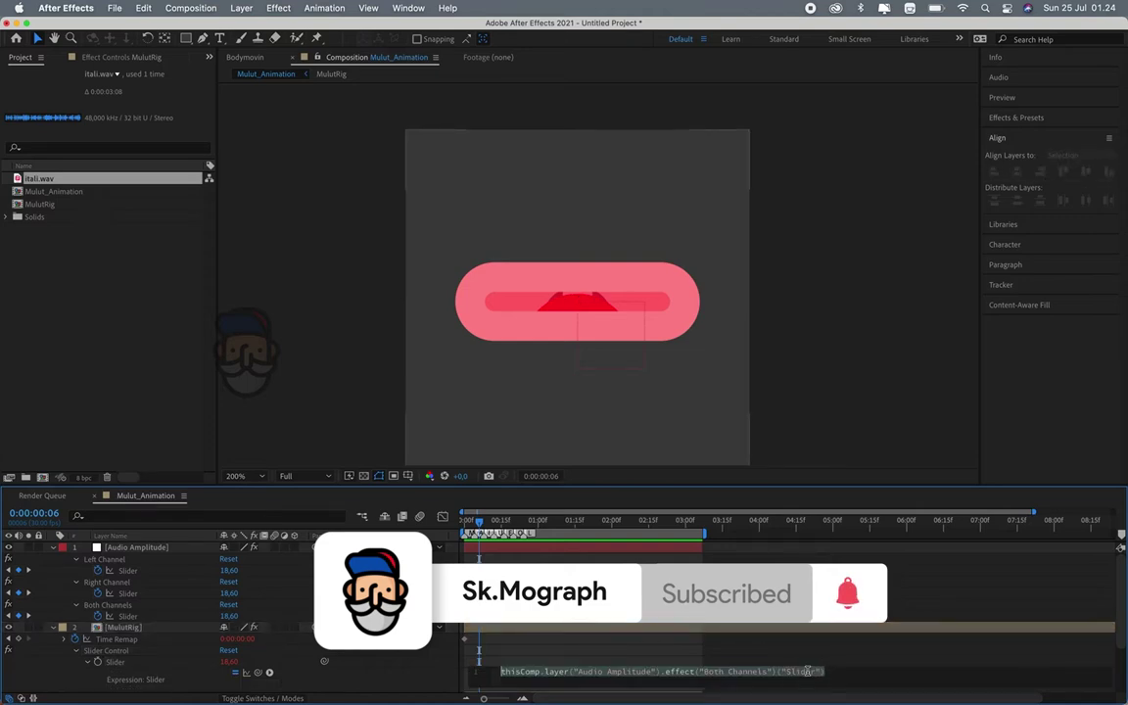
text(*3)
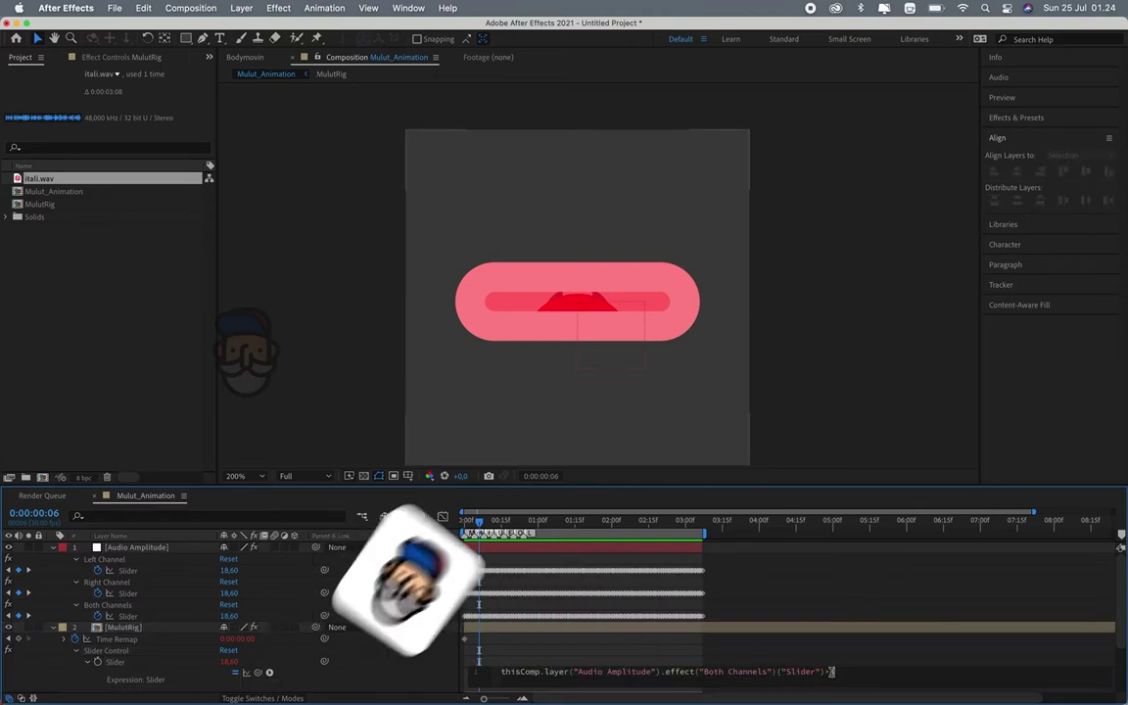
click(848, 657)
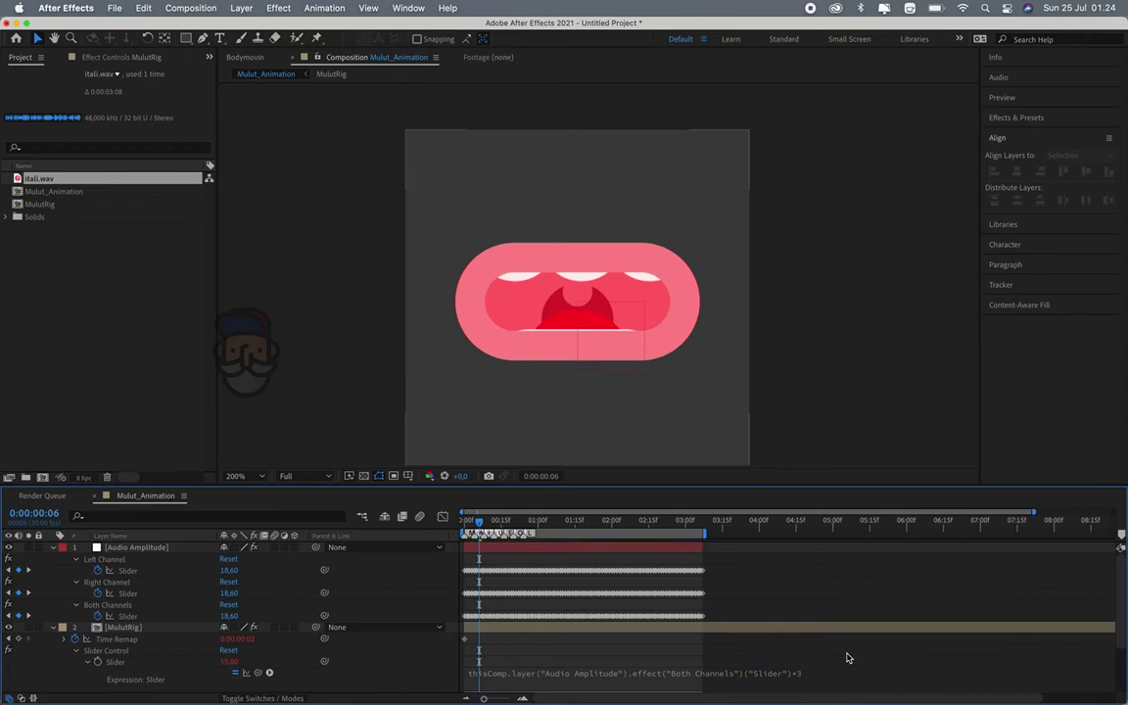
key(space)
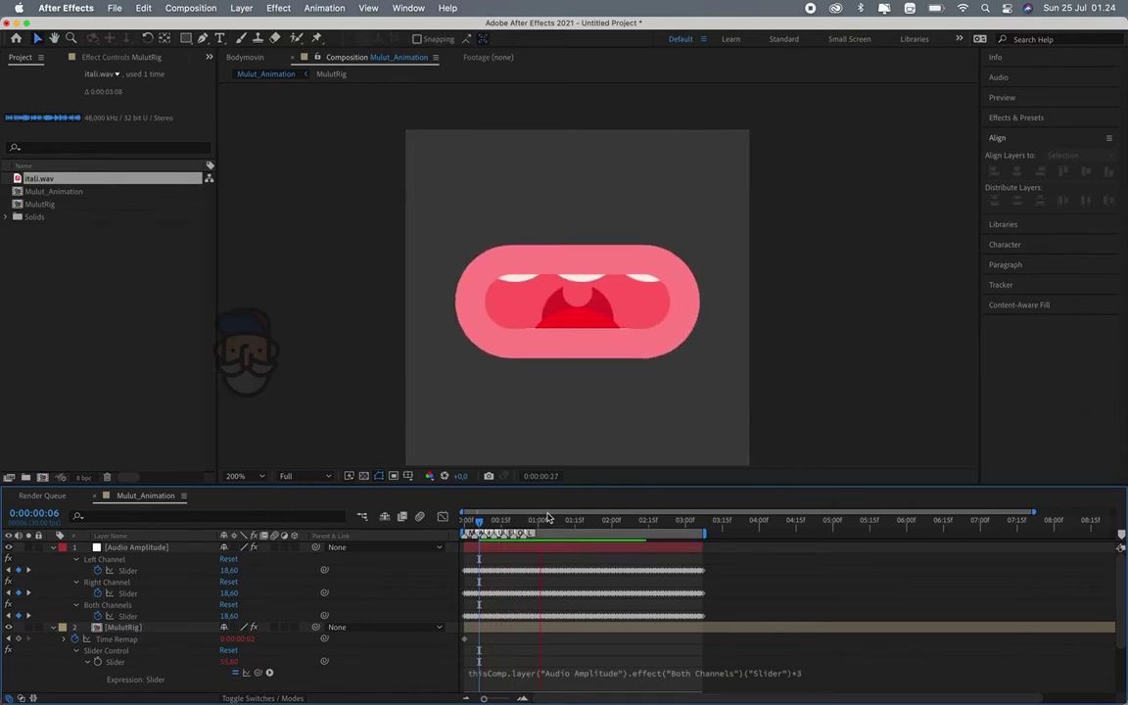
key(space)
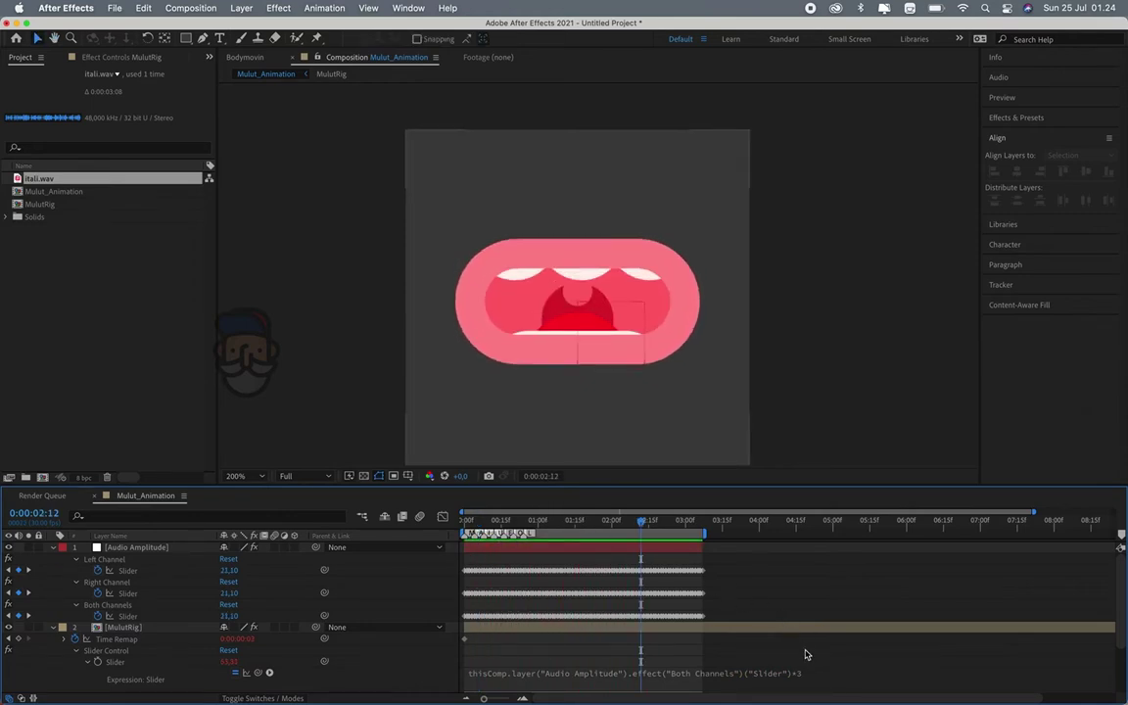
Raise the expression multiplier to 10 and preview again from the start
click(853, 674)
text(10)
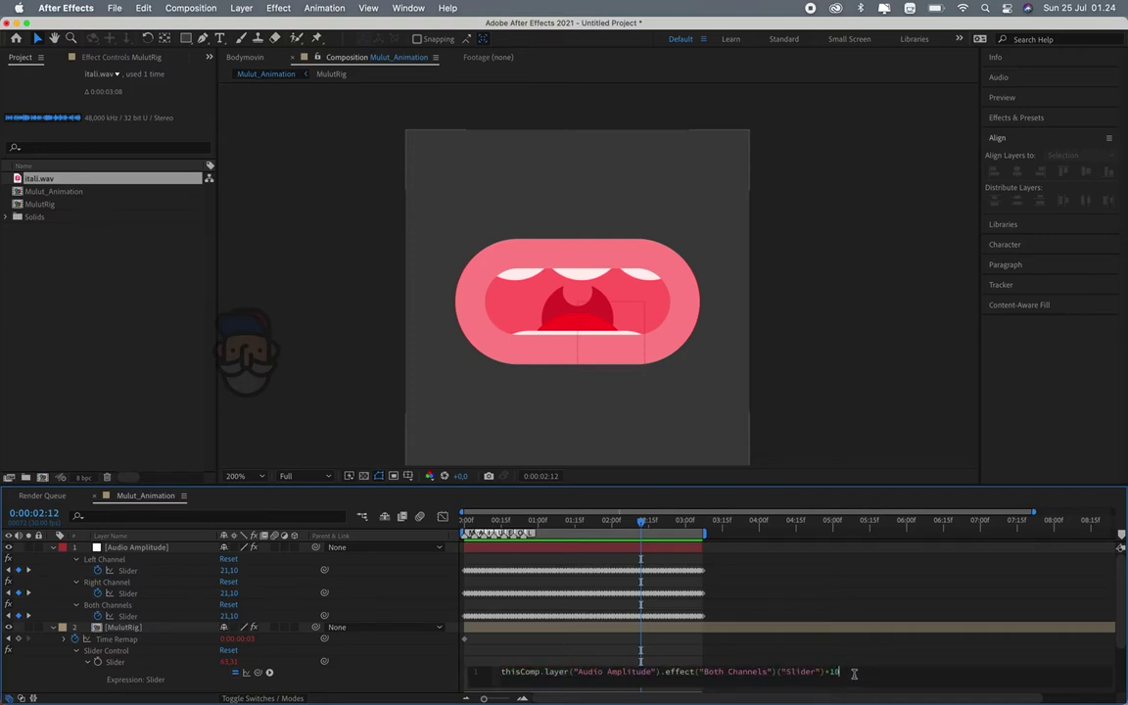
click(846, 656)
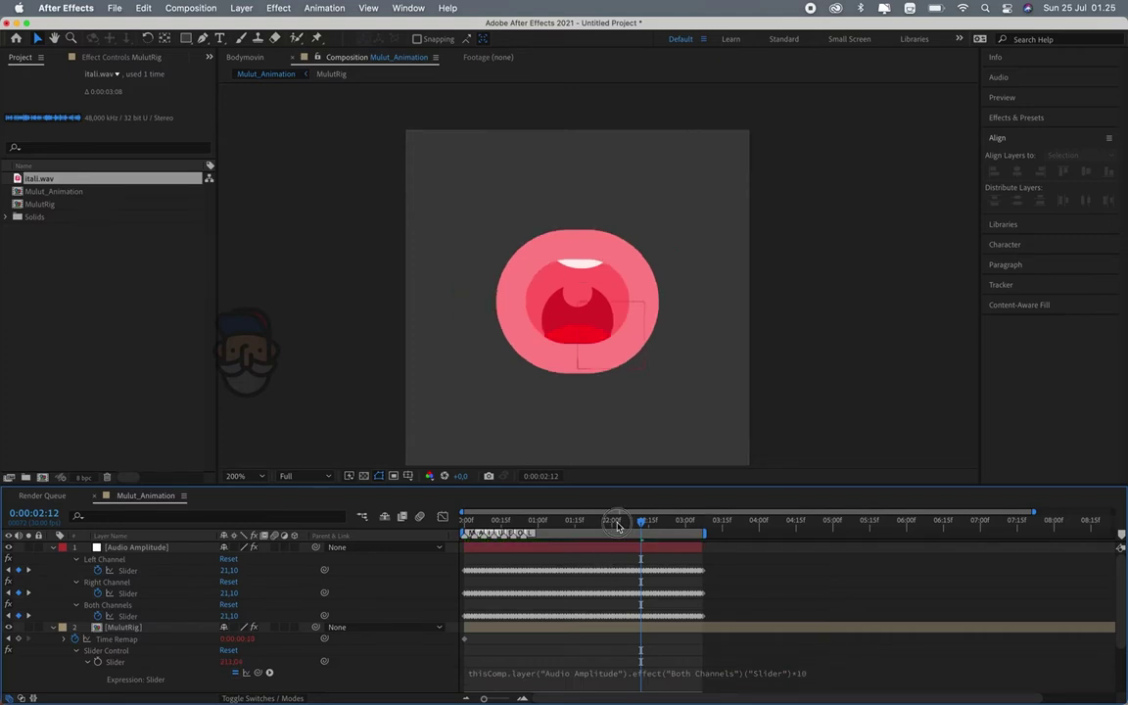
key(Home)
key(space)
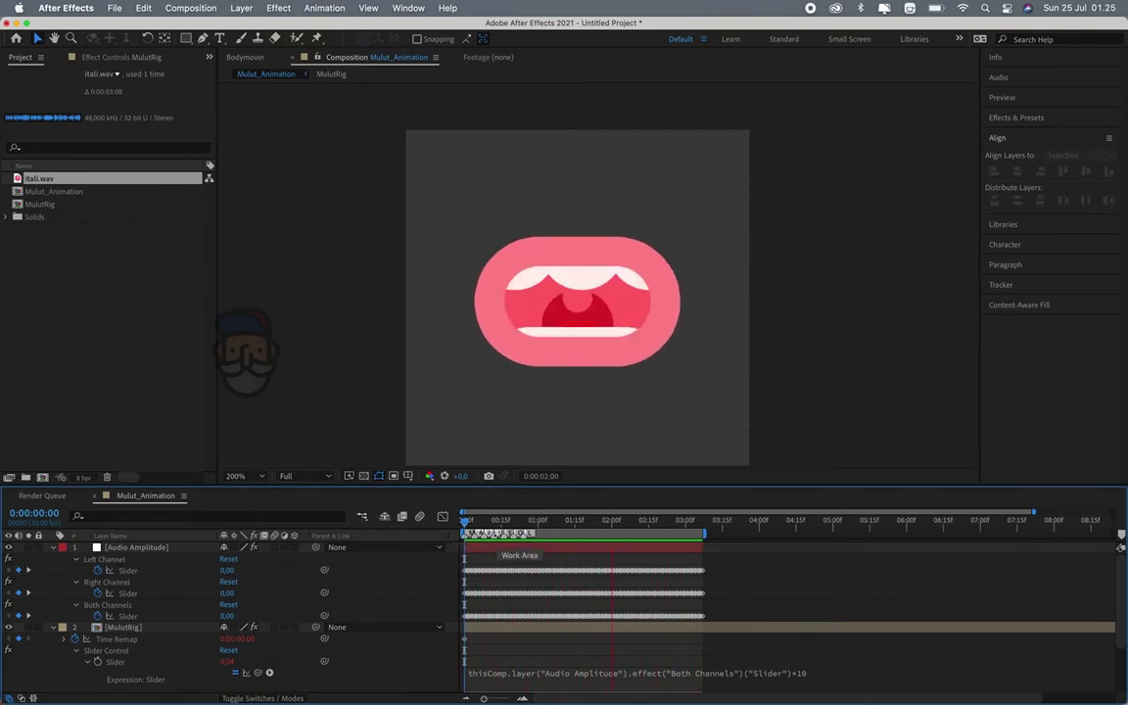
key(space)
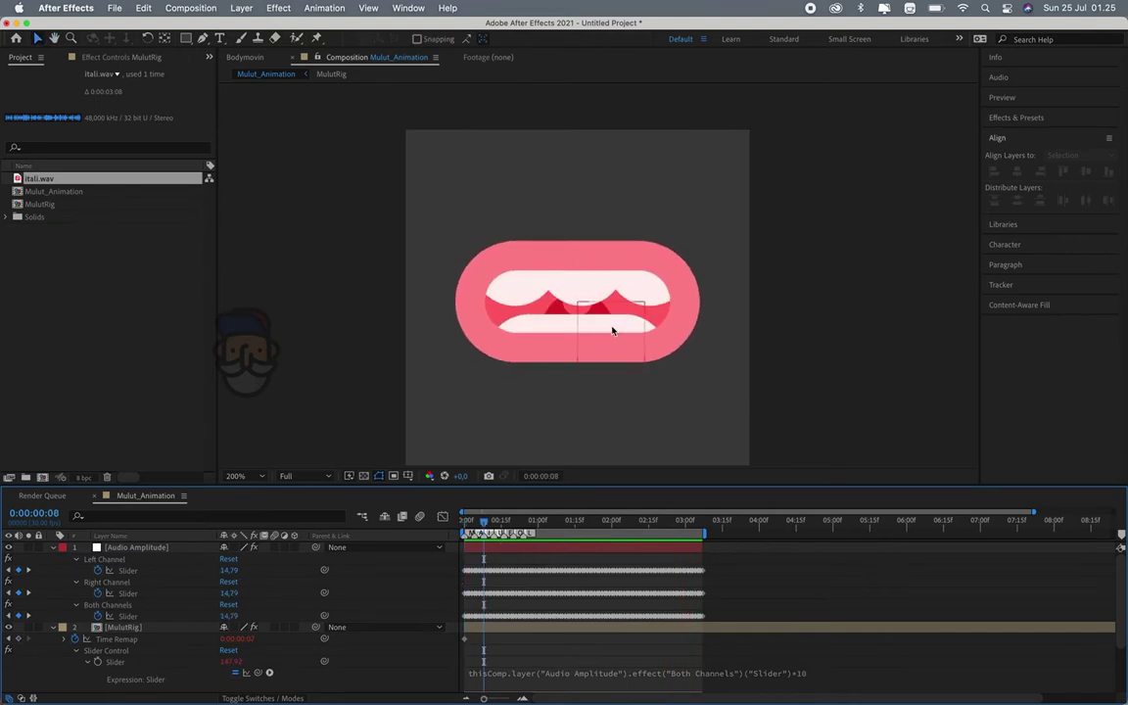
Zoom the view to 100%, collapse layer properties, and preview from about one second
key(comma)
click(724, 332)
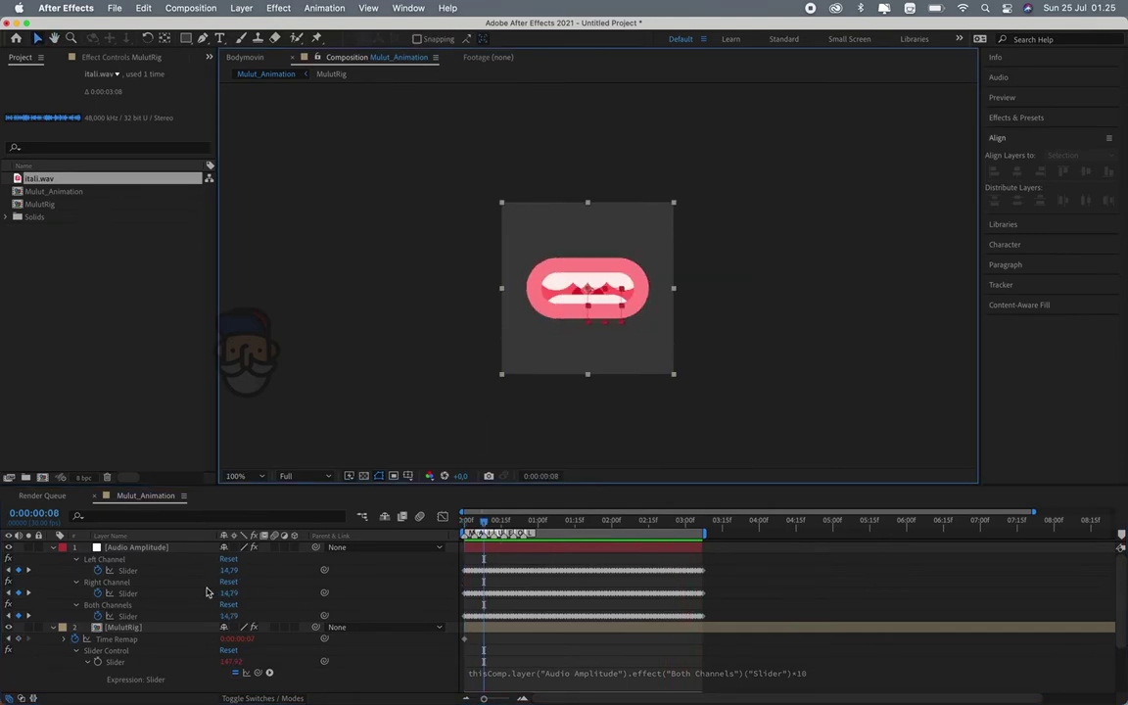
key(u)
click(483, 666)
click(548, 523)
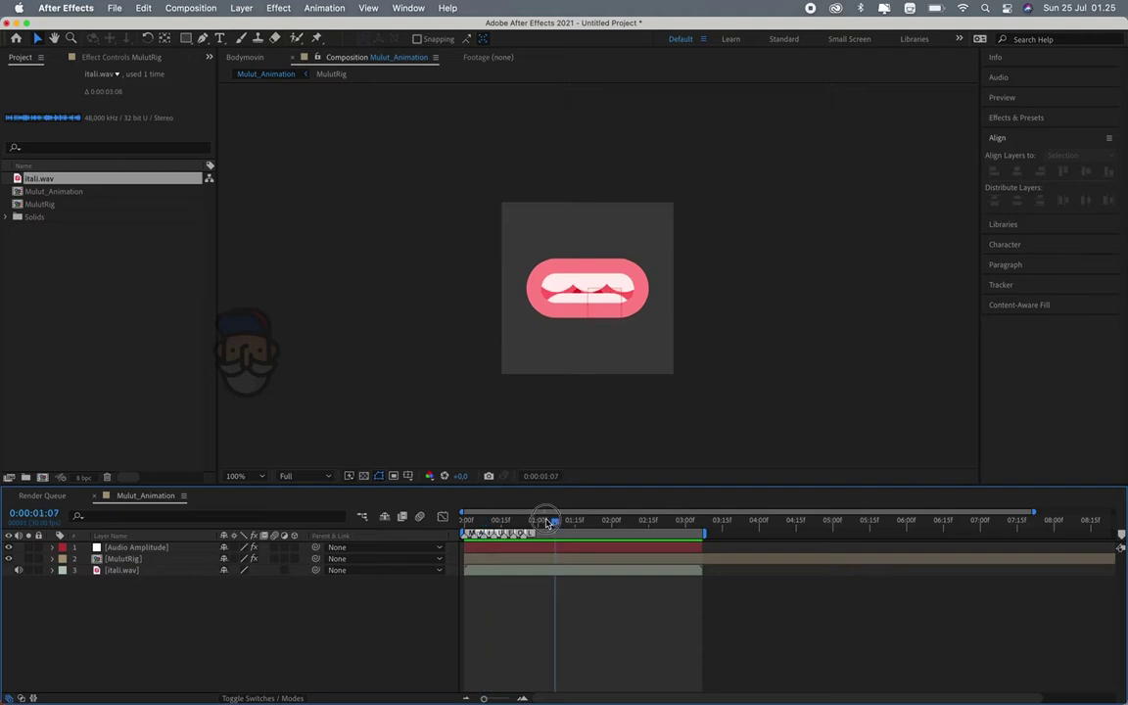
key(space)
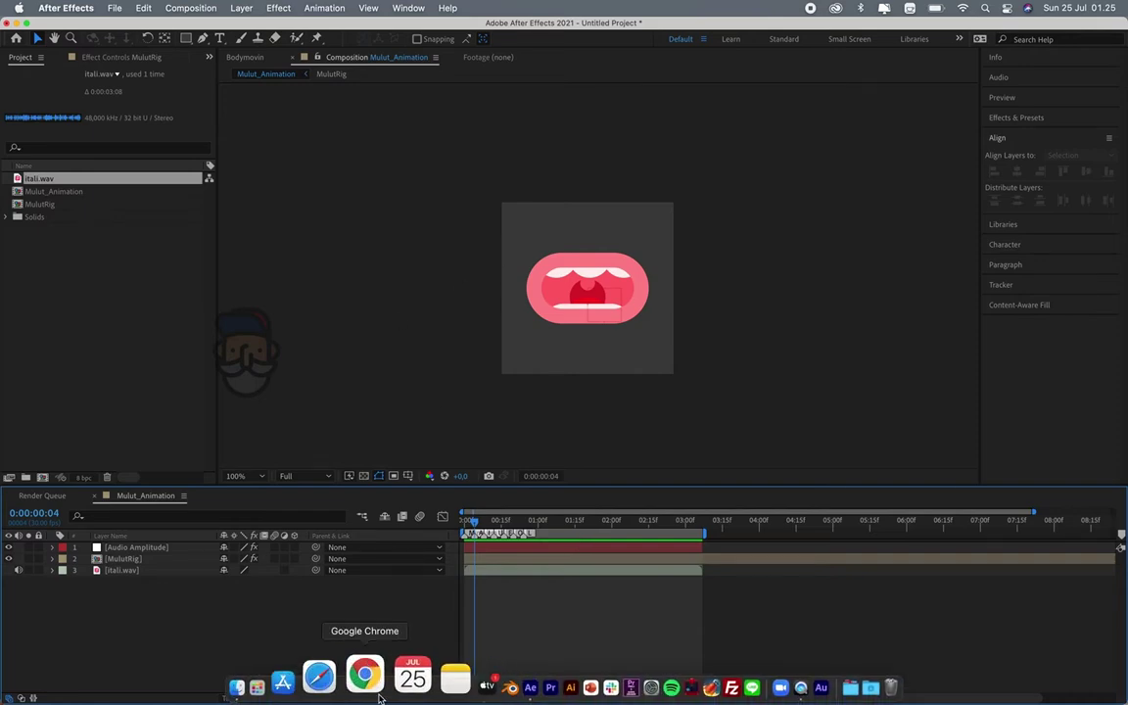
click(365, 675)
click(592, 618)
Scale the MulutRig mouth layer down to 26%
key(period)
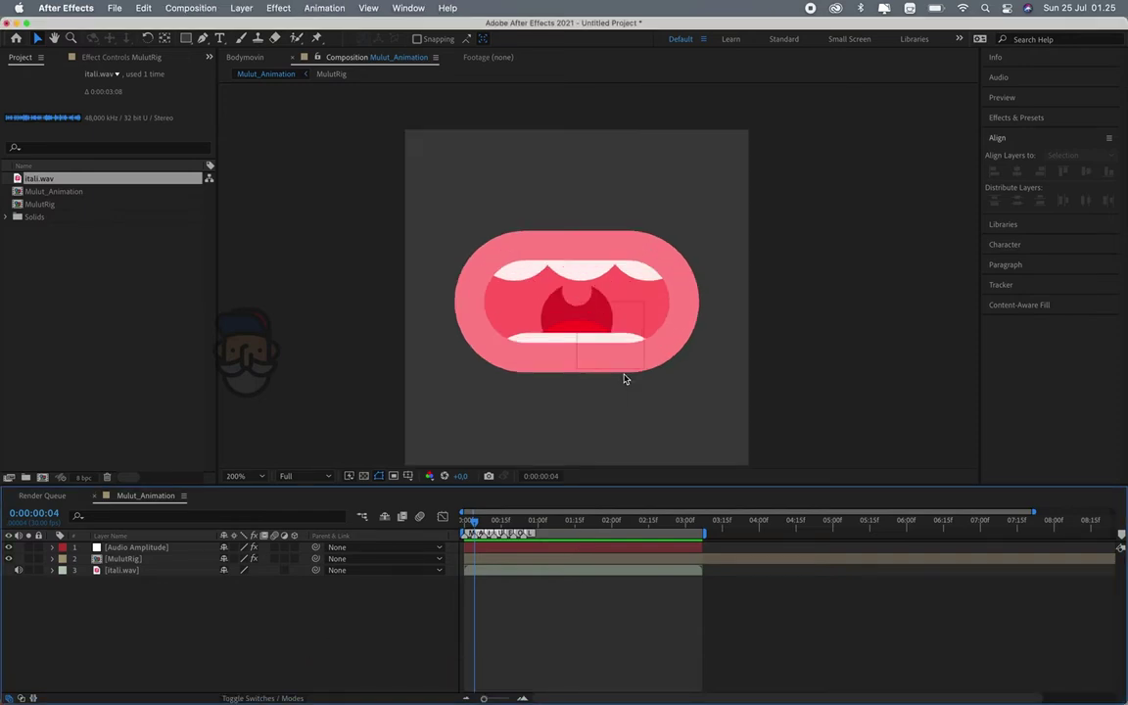
click(202, 558)
key(s)
drag(248, 571, 240, 570)
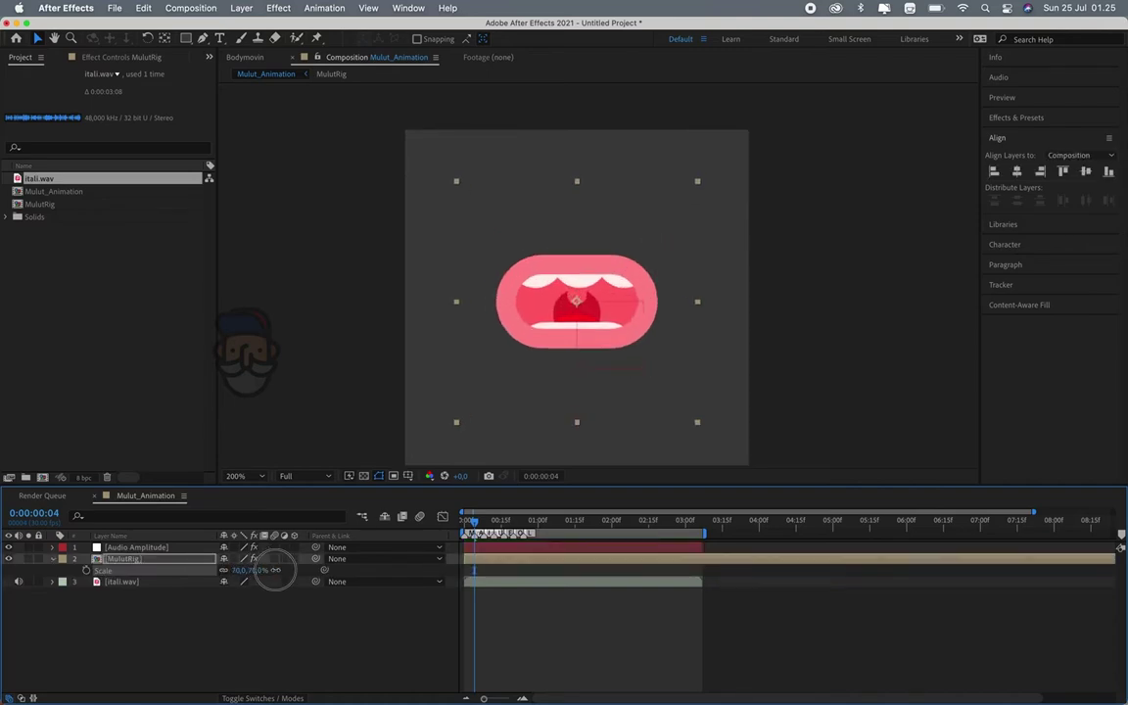
click(257, 621)
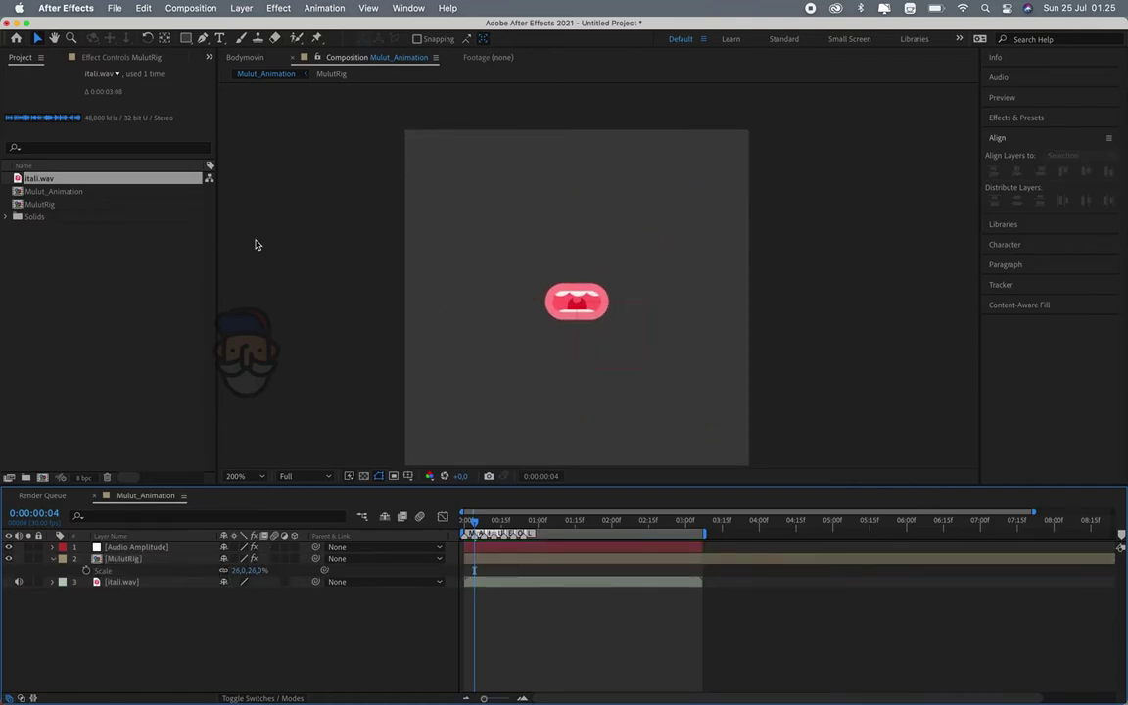
Add a red pill rectangle with roundness 264, lower it, name it Body, and centre the mouth
double_click(185, 38)
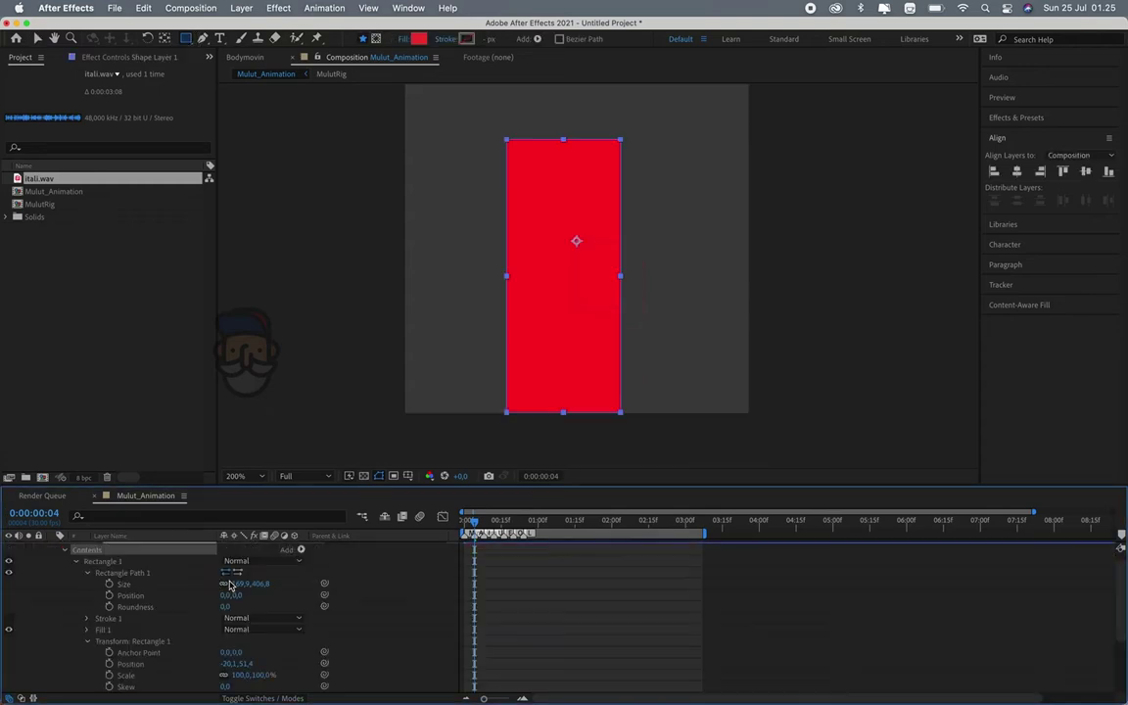
drag(225, 607, 390, 674)
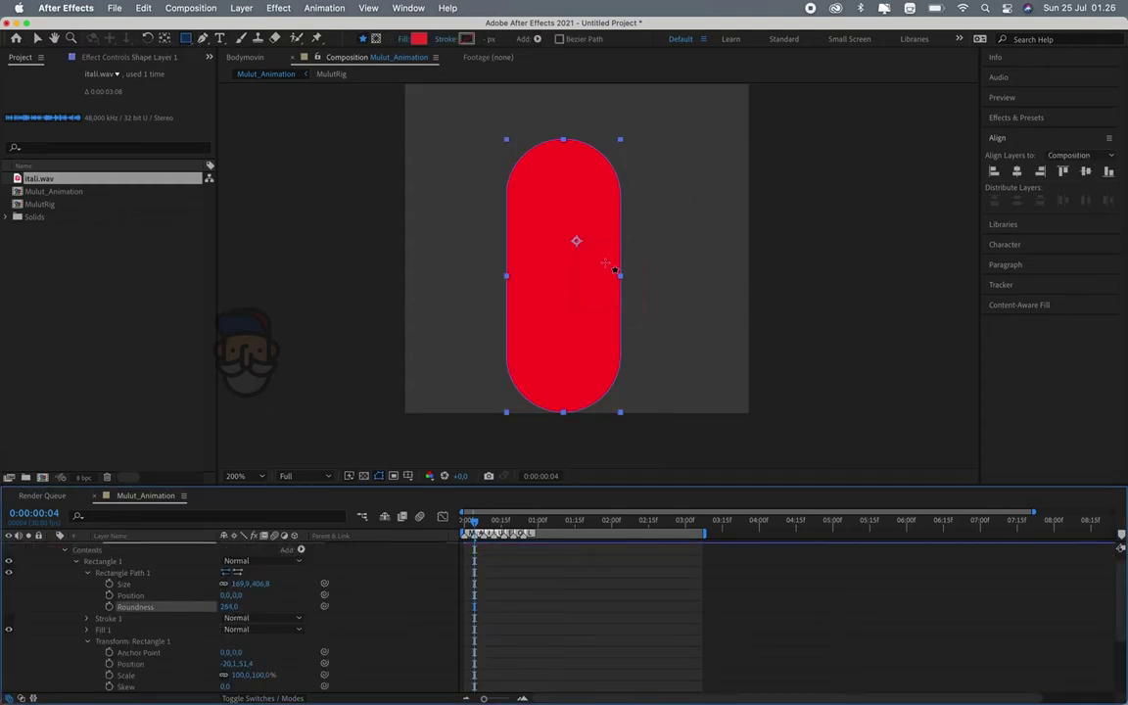
key(v)
drag(594, 232, 588, 270)
scroll(137, 583, up, 1)
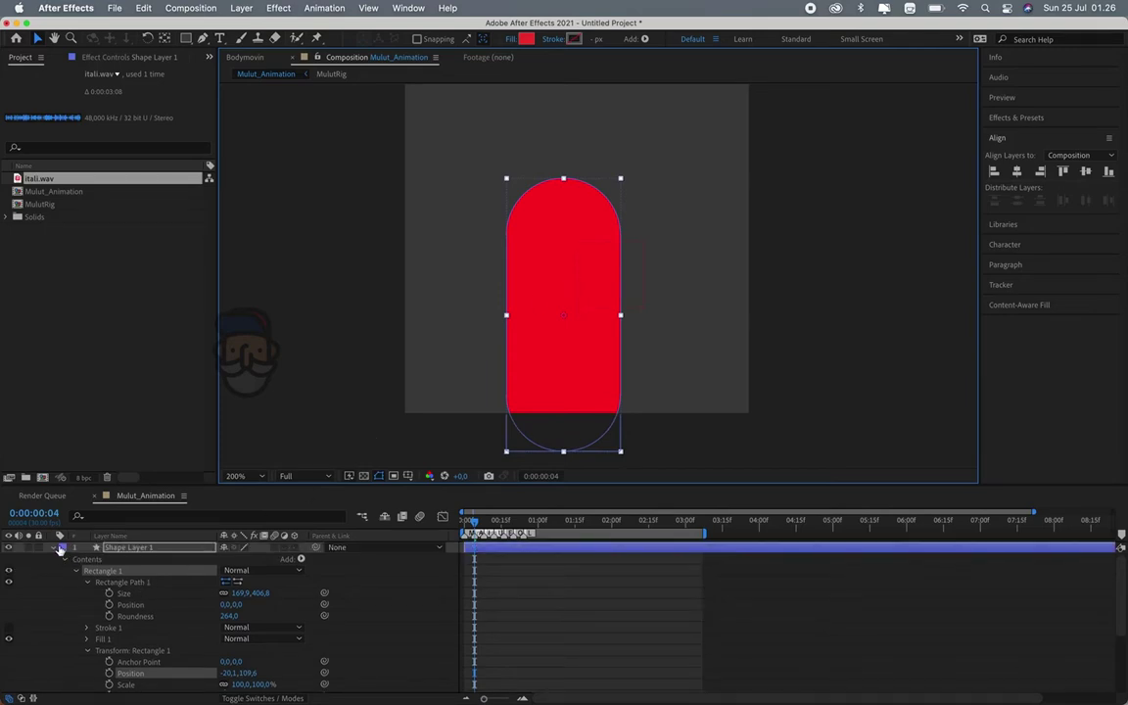
text(Bod)
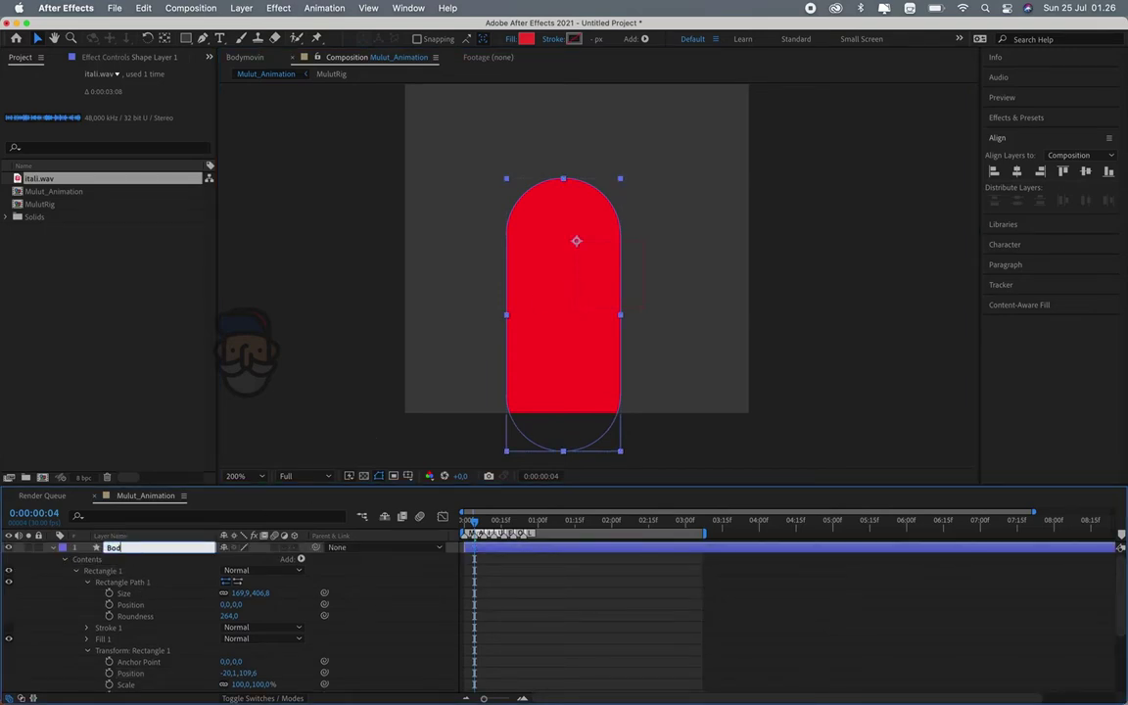
text(y)
key(Return)
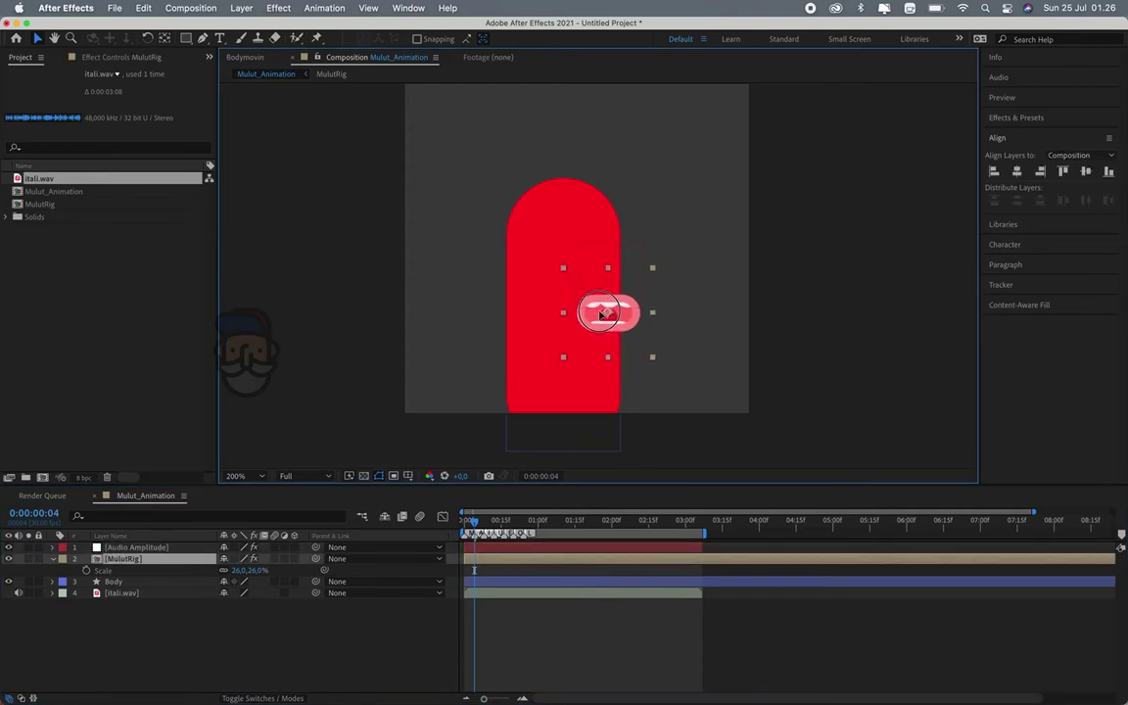
drag(604, 313, 563, 313)
key(period)
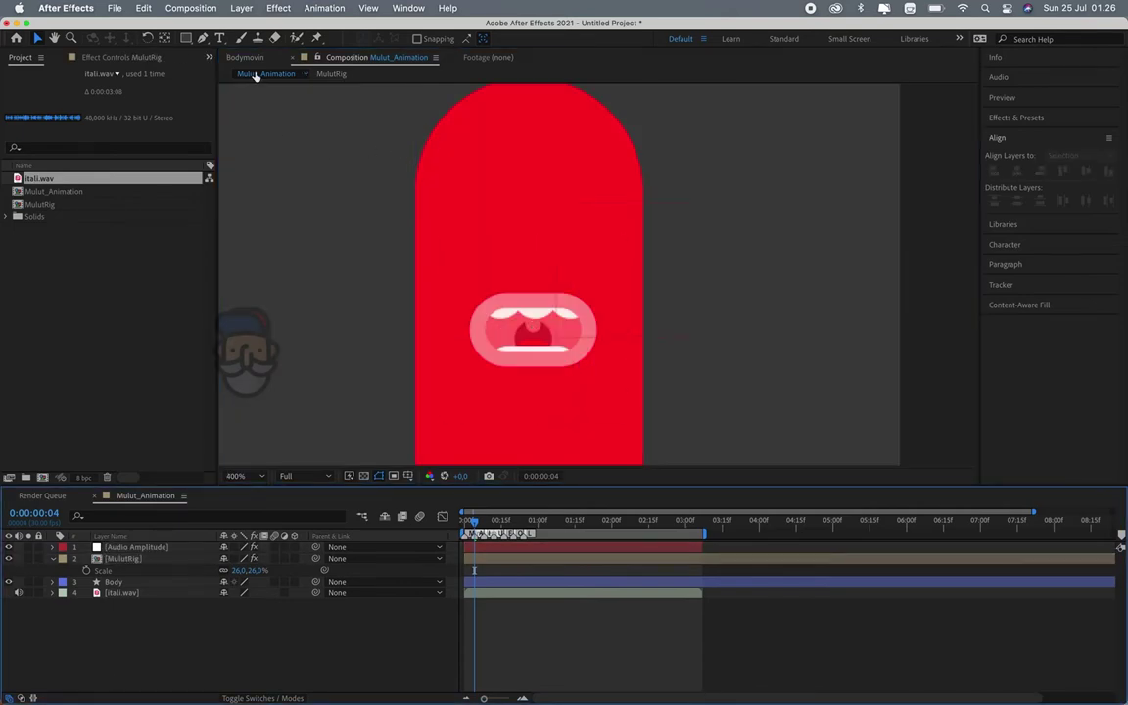
Add a new rectangle shape layer, set its width to 30, and fill it black
drag(185, 38, 230, 47)
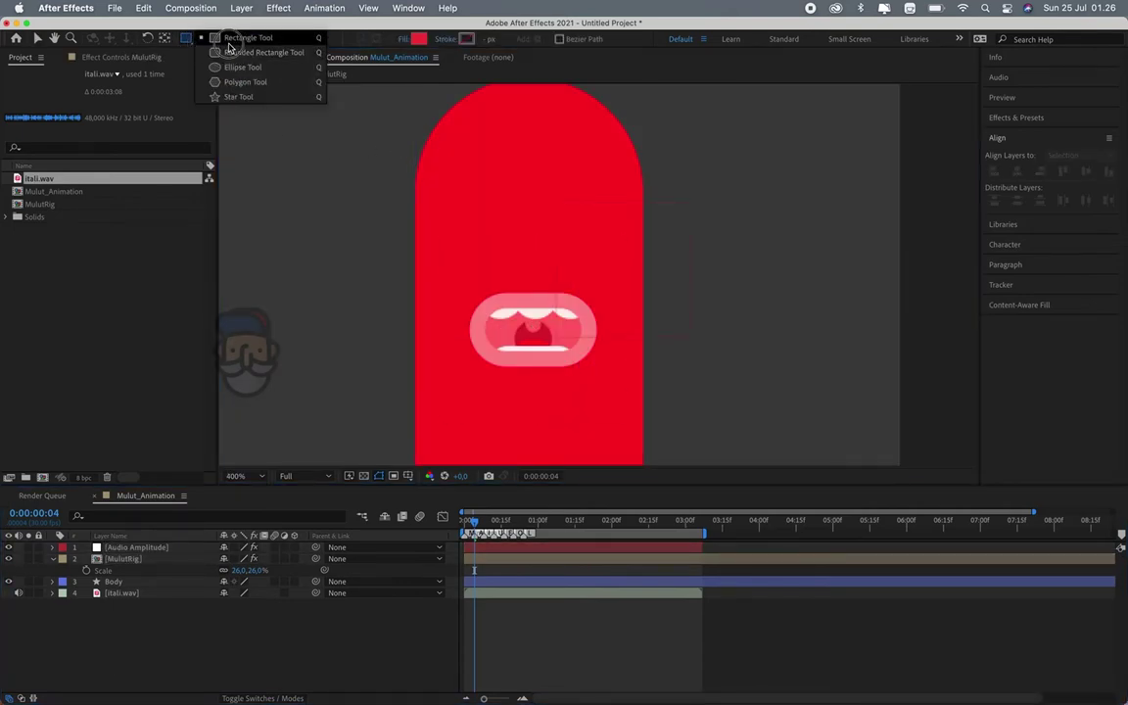
click(235, 39)
double_click(187, 42)
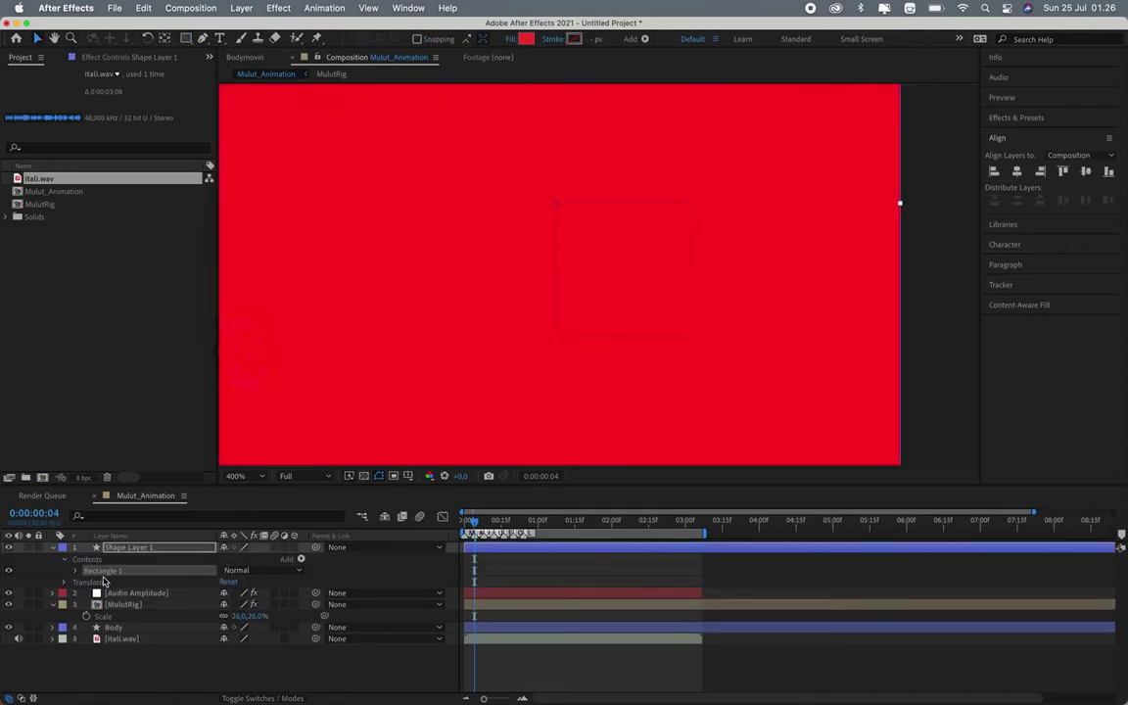
alt+click(75, 570)
click(245, 593)
key(Tab)
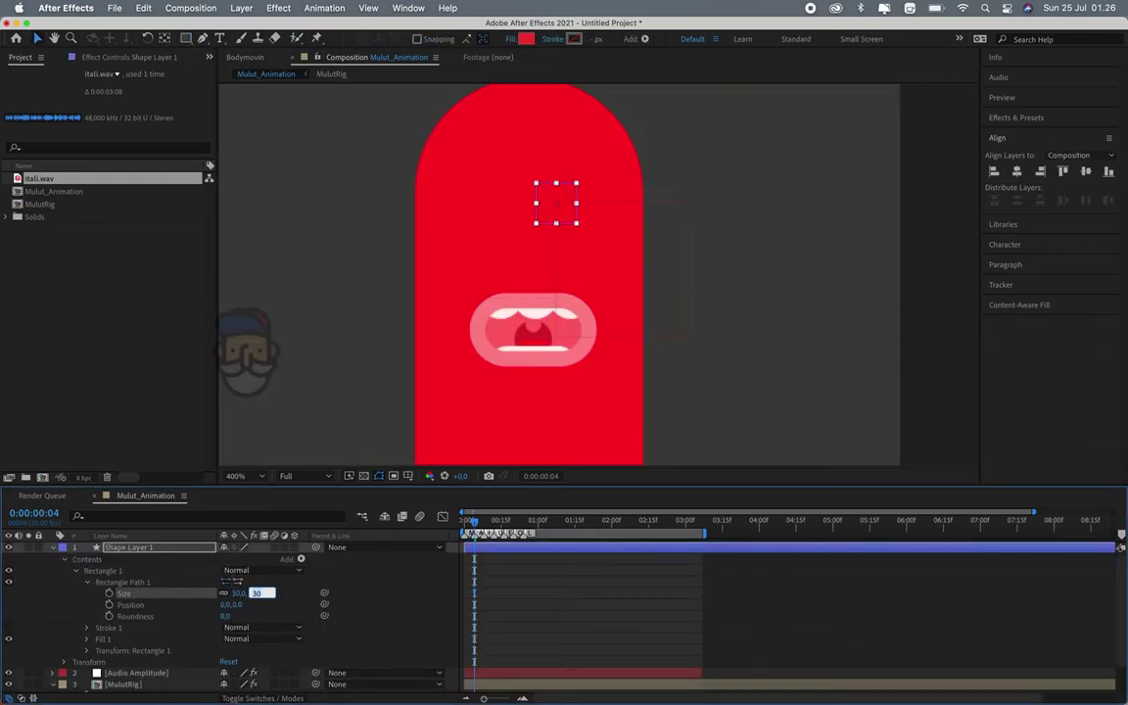
click(526, 40)
drag(820, 291, 757, 405)
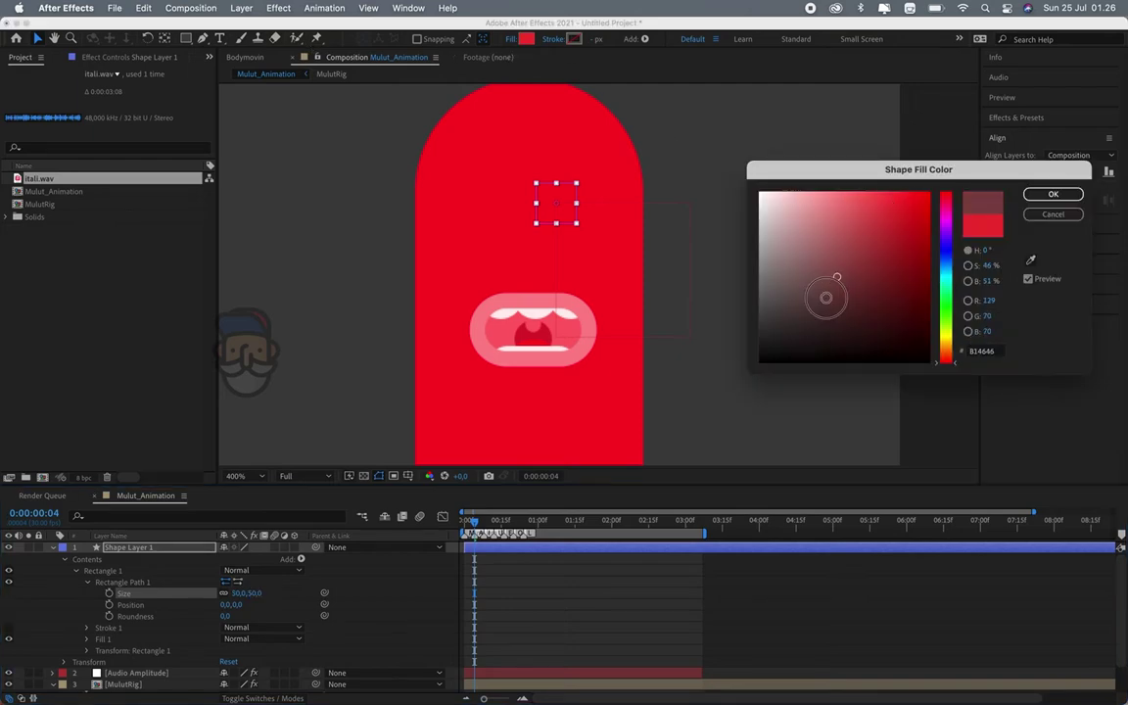
click(1056, 195)
Size the black rectangle 30×50, round it to 160, and place it on the body's upper left
click(240, 593)
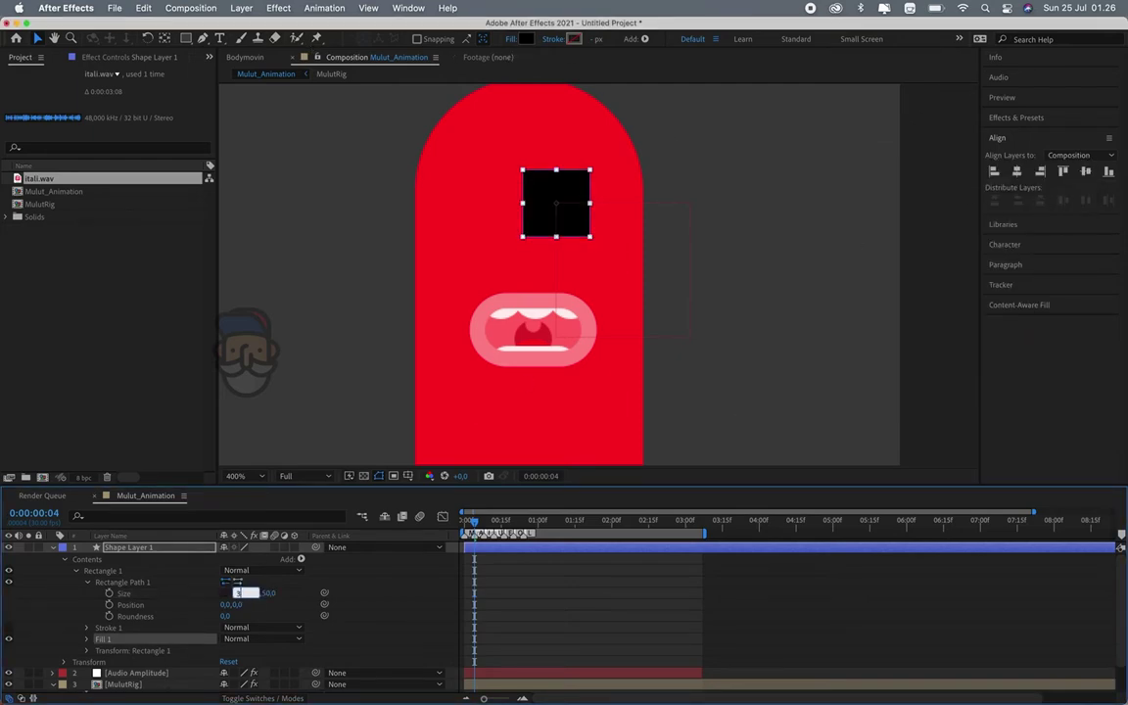
text(0)
key(Return)
drag(226, 616, 412, 630)
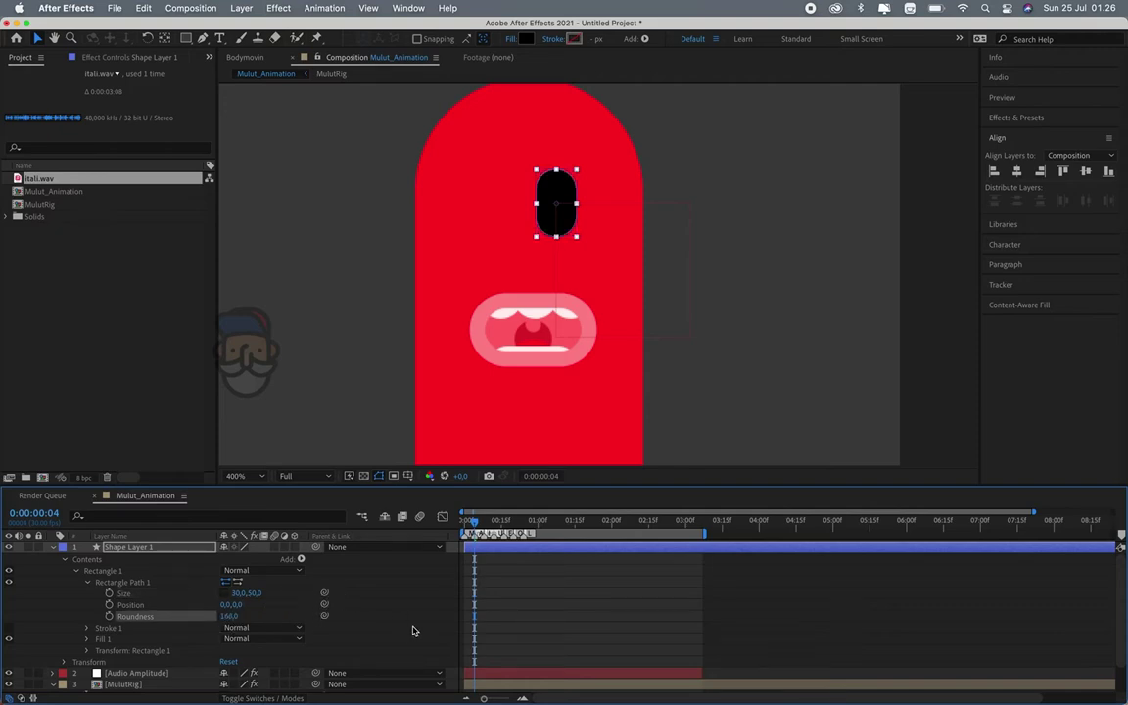
drag(558, 198, 487, 226)
key(Home)
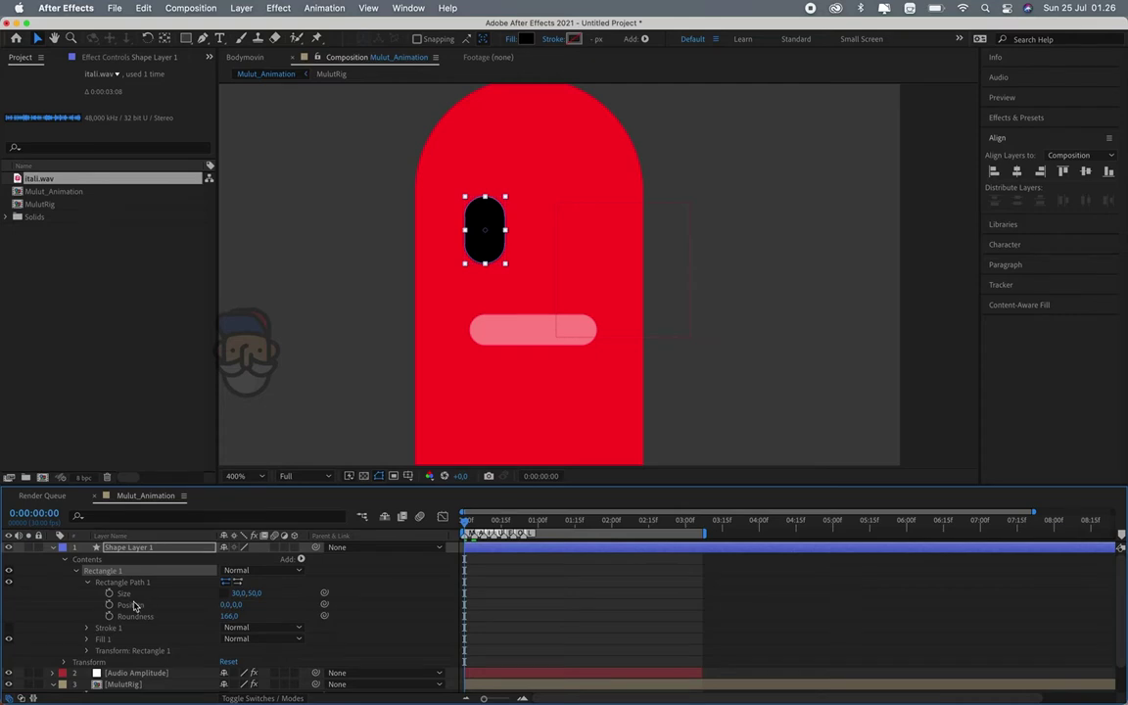
Keyframe the eye's Rectangle Path Size, then flatten its height to 5 a couple of frames later
click(109, 593)
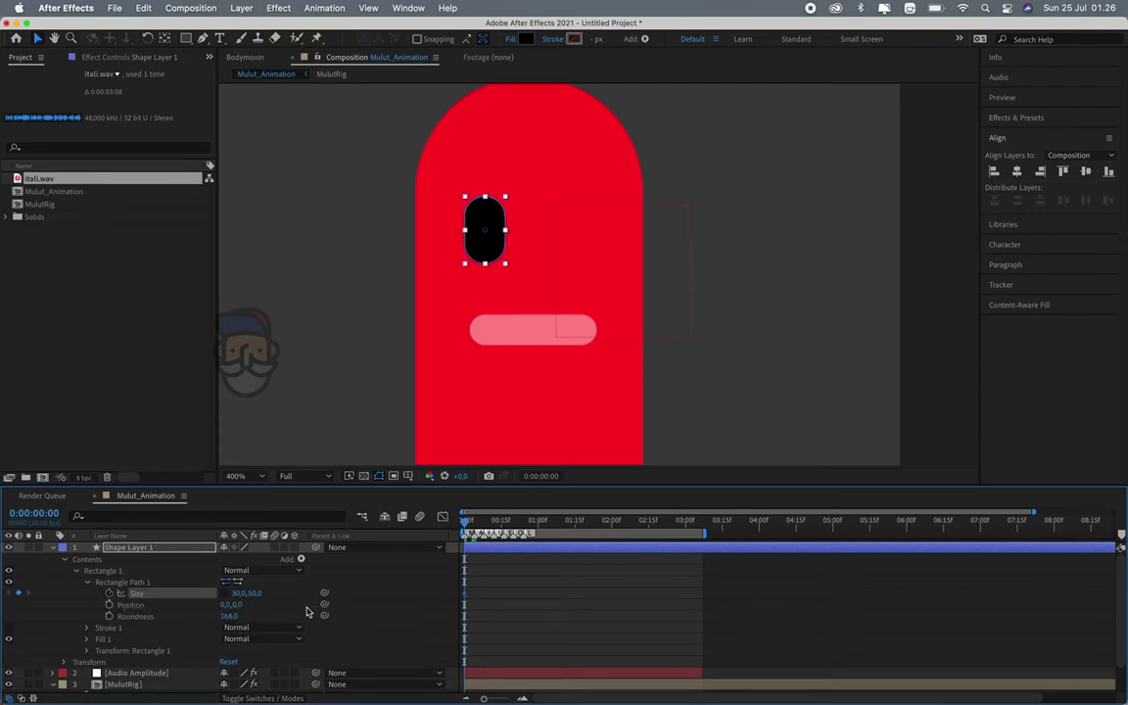
key(;)
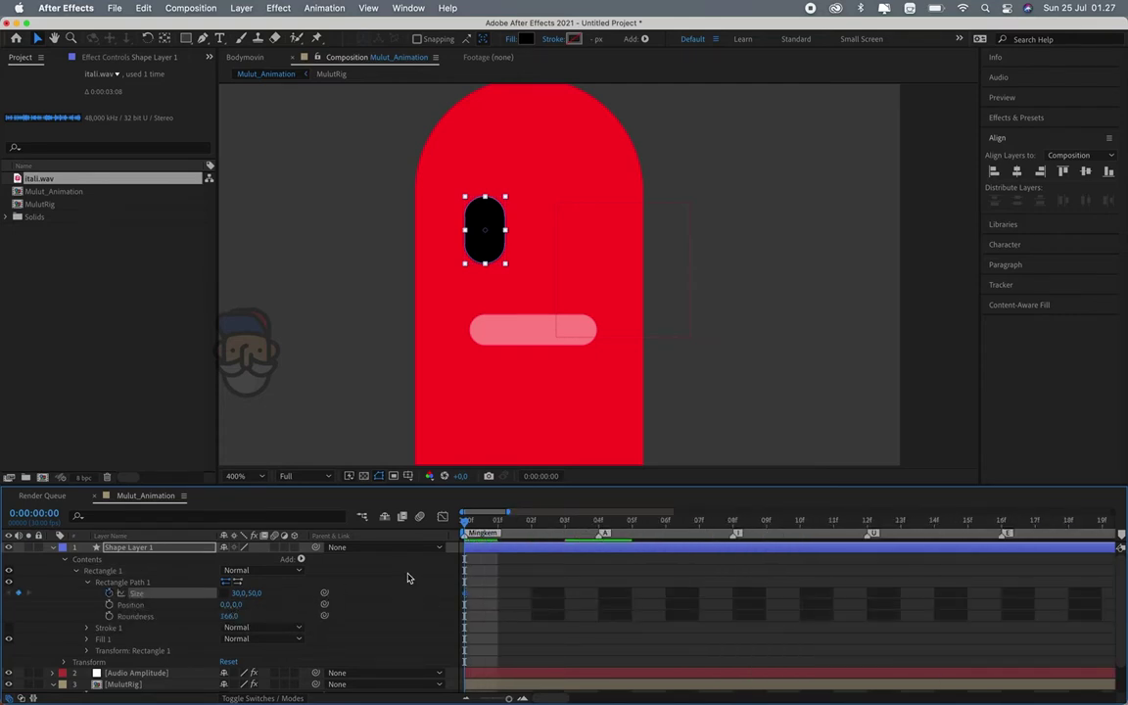
key(Page_Down)
key(Page_Down)
key(Page_Down)
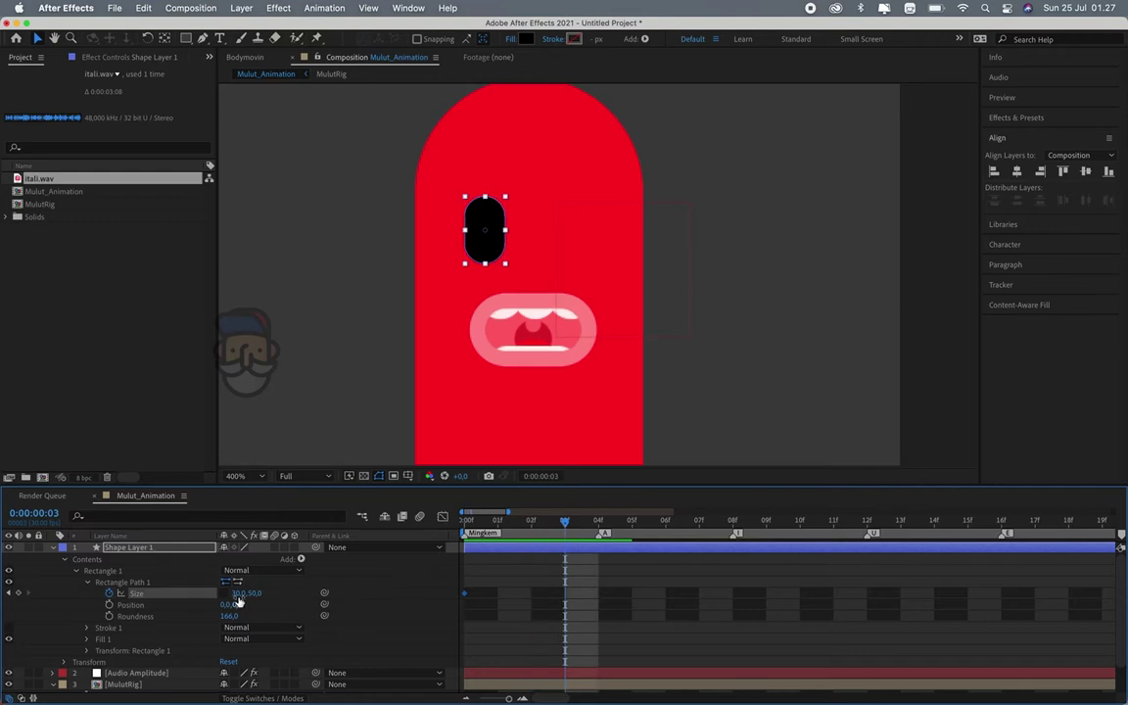
click(238, 595)
key(Return)
key(super+z)
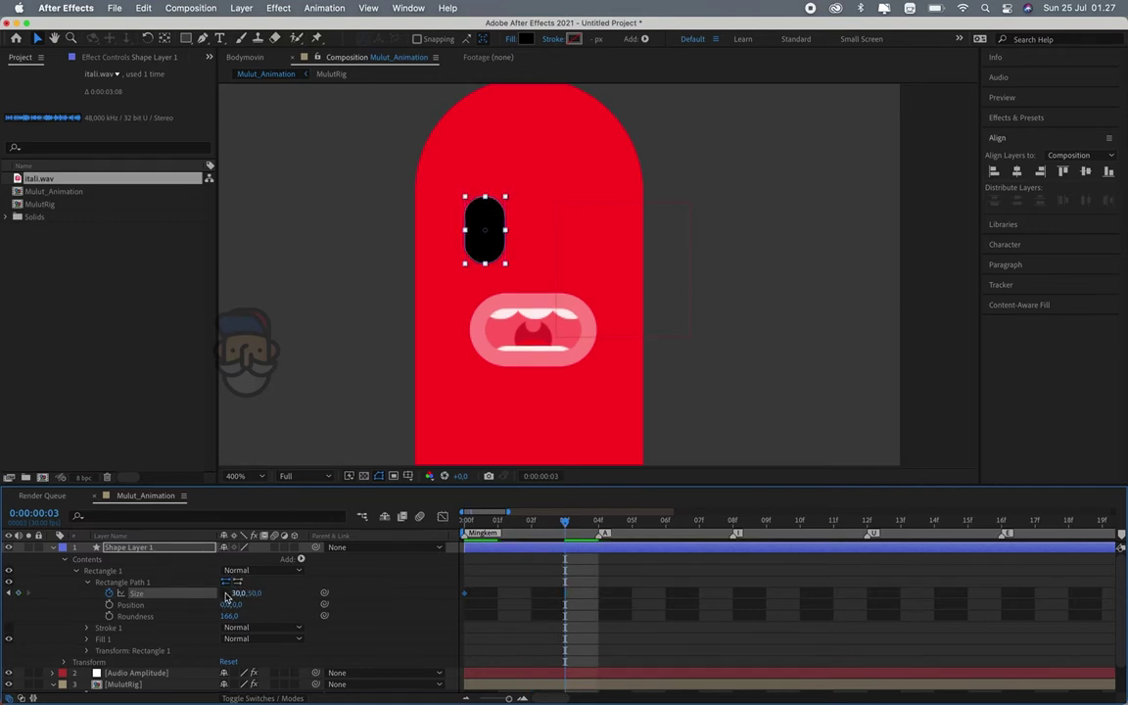
click(255, 594)
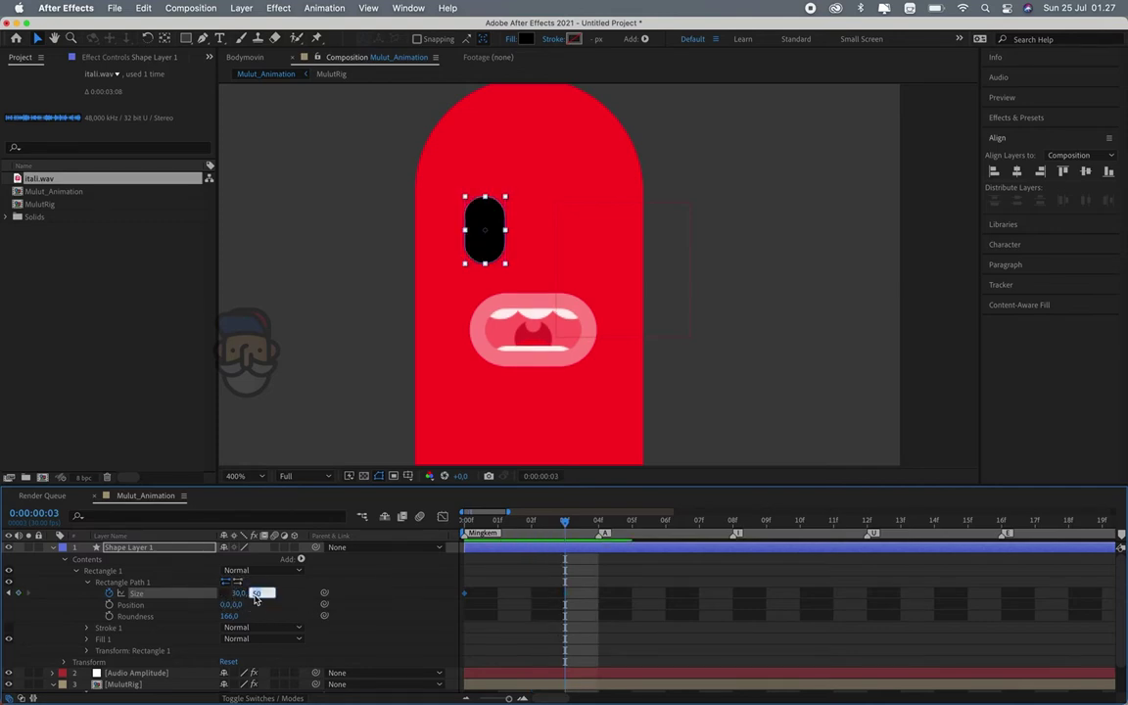
text(0)
key(Return)
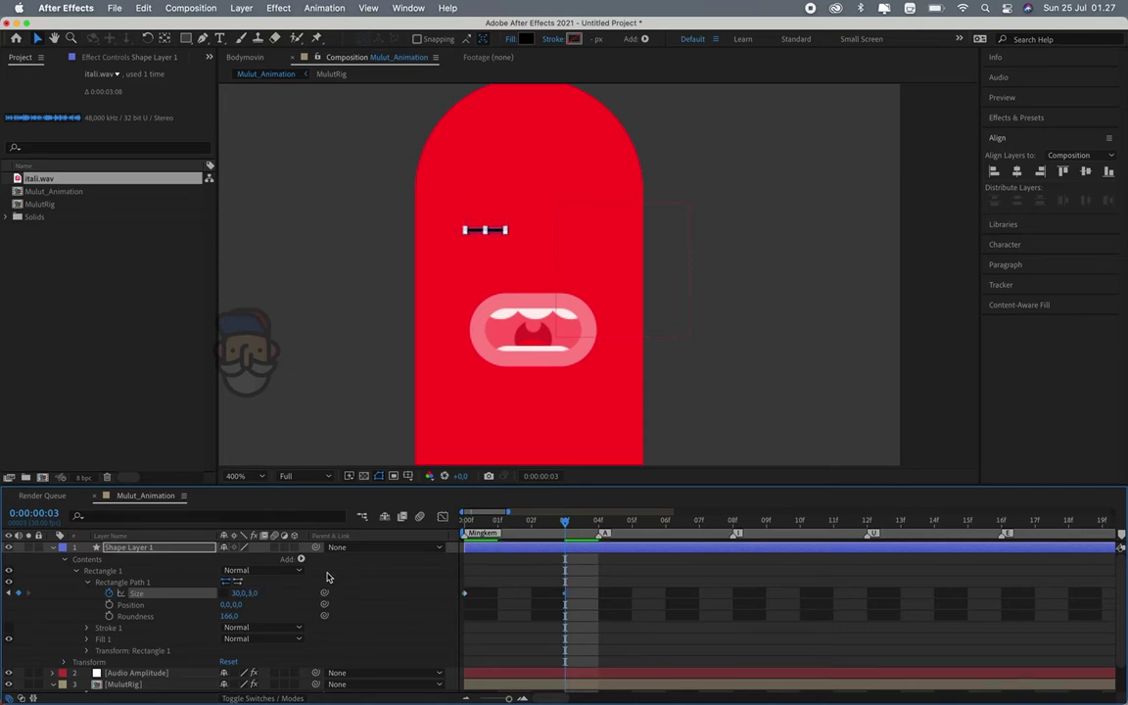
text(3)
click(289, 596)
click(253, 594)
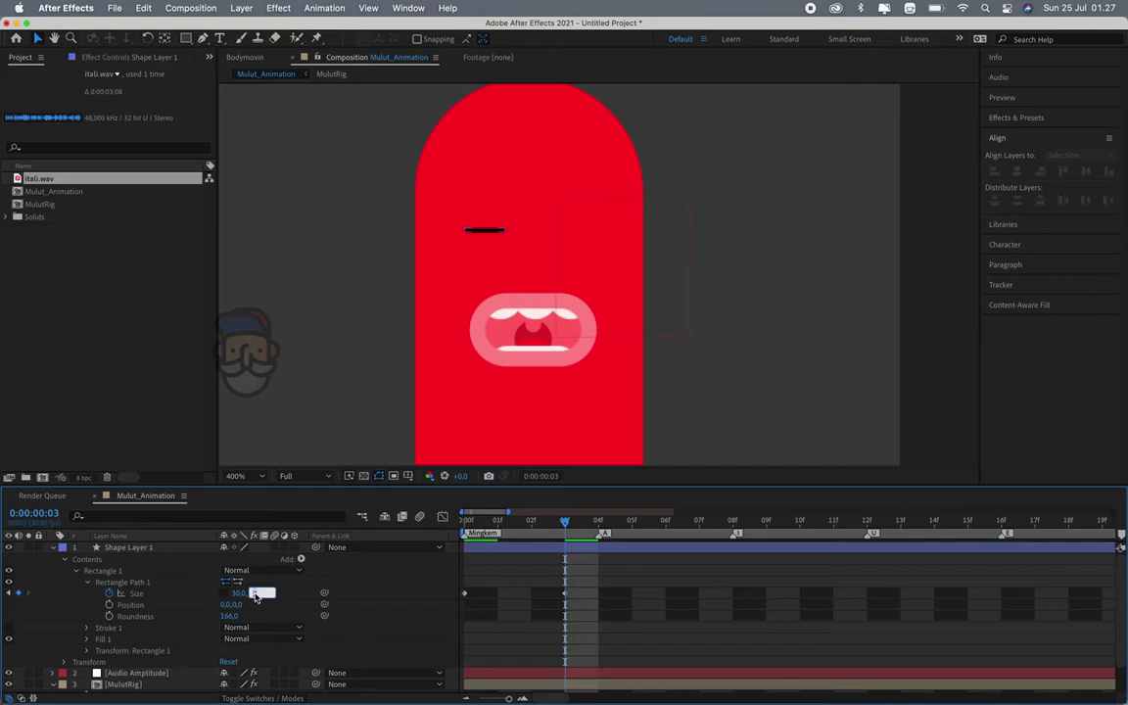
text(5)
key(Return)
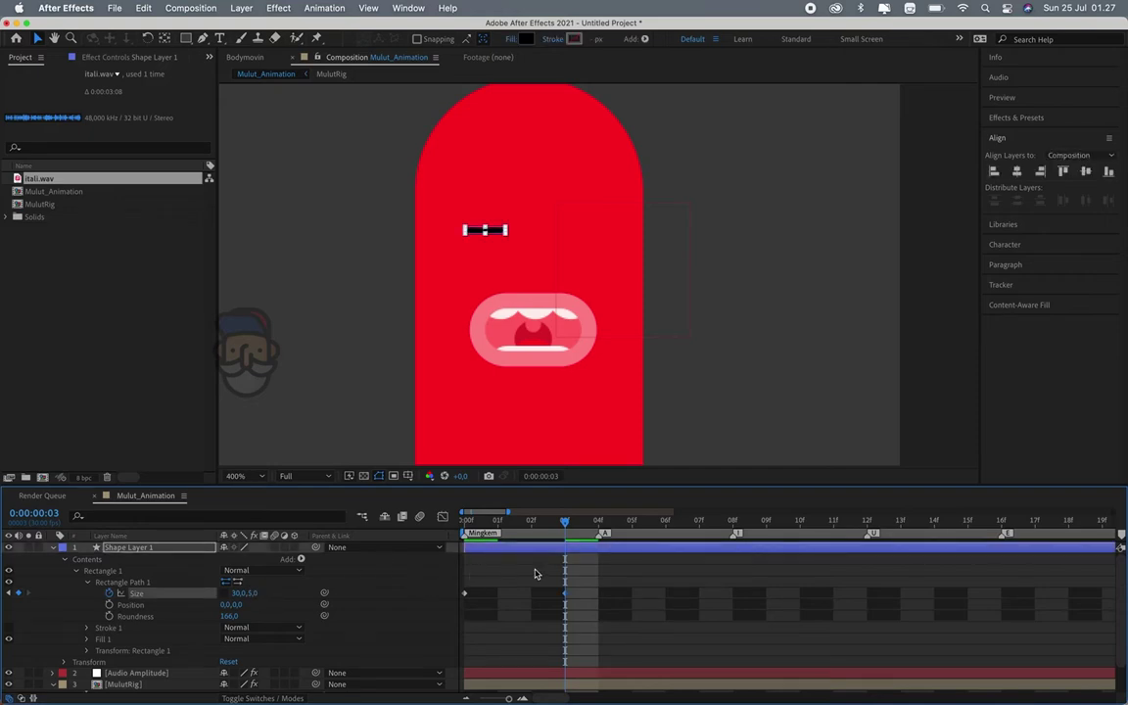
Paste the open-eye size keyframe at frame 4, preview the blink and shift it one frame earlier
drag(489, 583, 434, 615)
click(599, 520)
key(ctrl+v)
drag(599, 520, 420, 530)
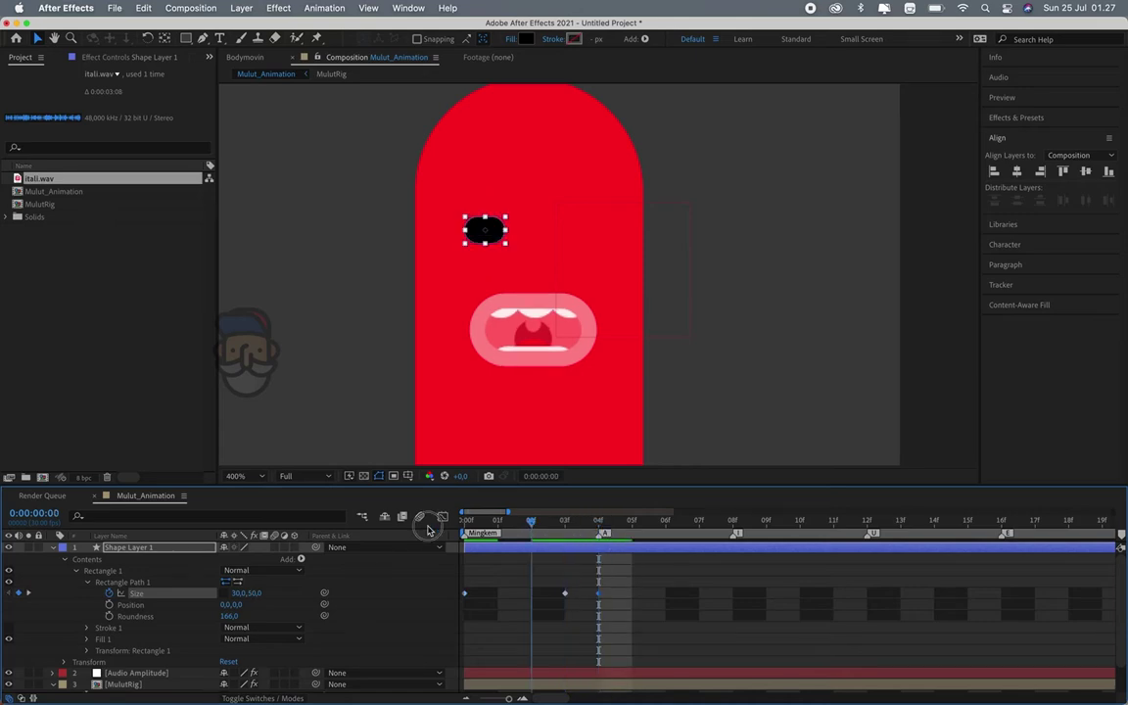
key(space)
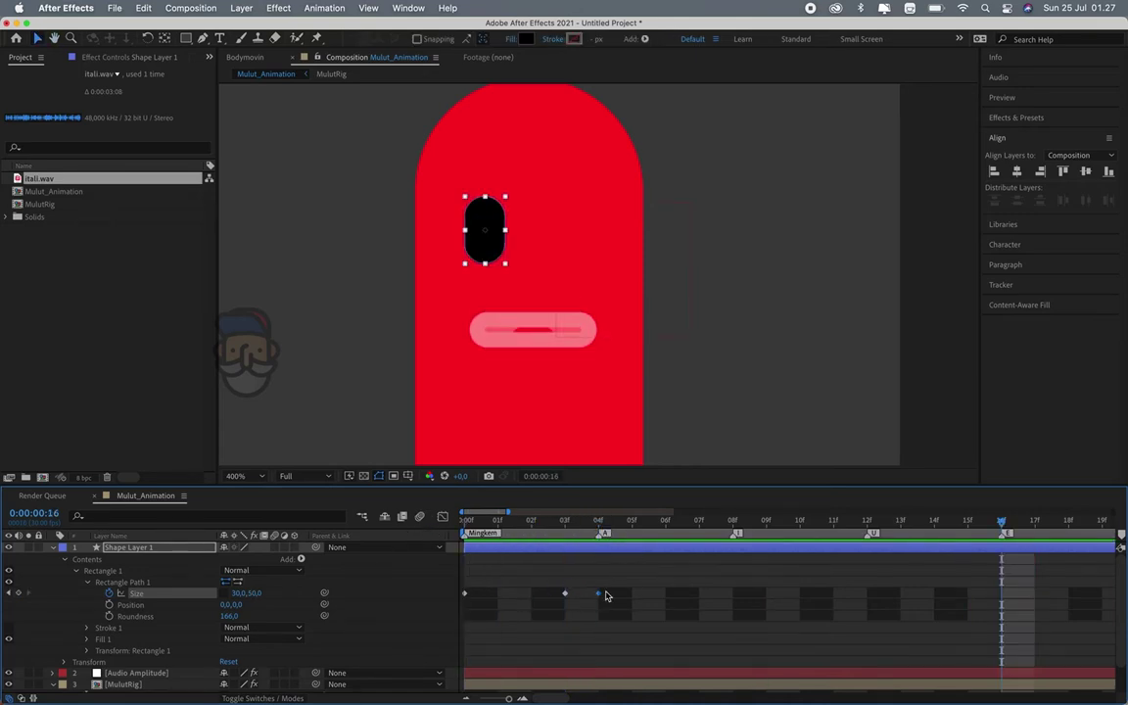
mouse_move(617, 585)
mouse_down()
mouse_move(548, 612)
mouse_move(531, 595)
mouse_move(407, 620)
mouse_up()
key(minus)
key(minus)
key(minus)
key(minus)
key(minus)
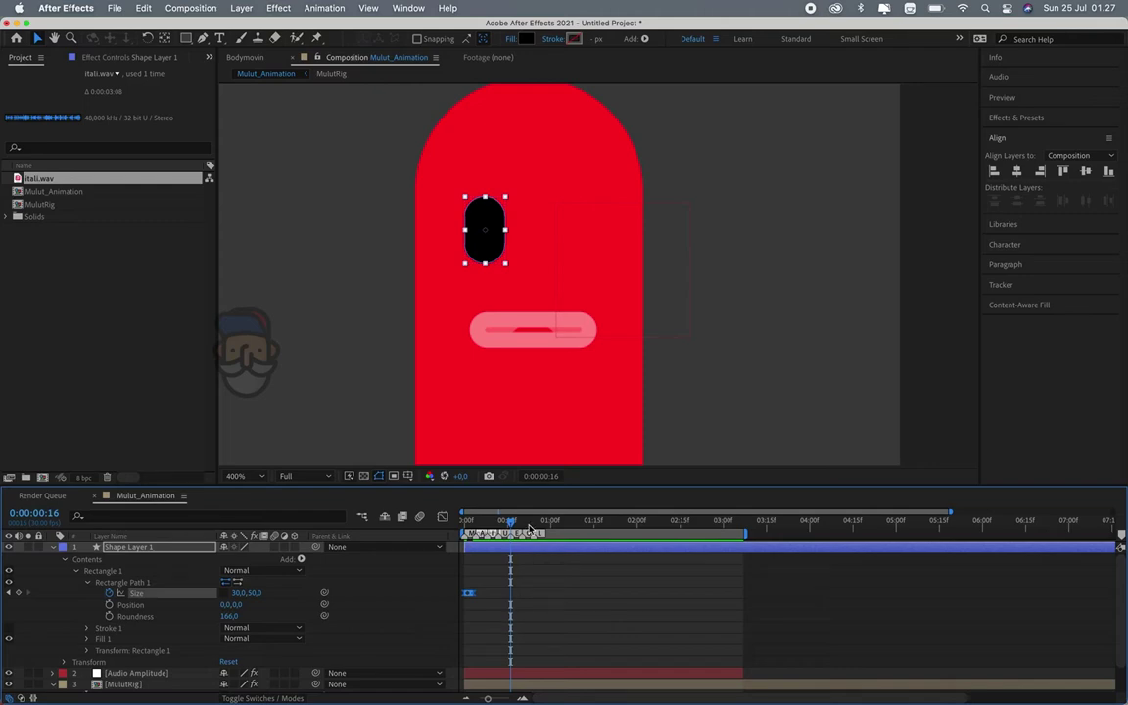
Paste further blinks at 0:22, 1:25, 2:00 and 2:20
key(space)
key(ctrl+v)
click(634, 521)
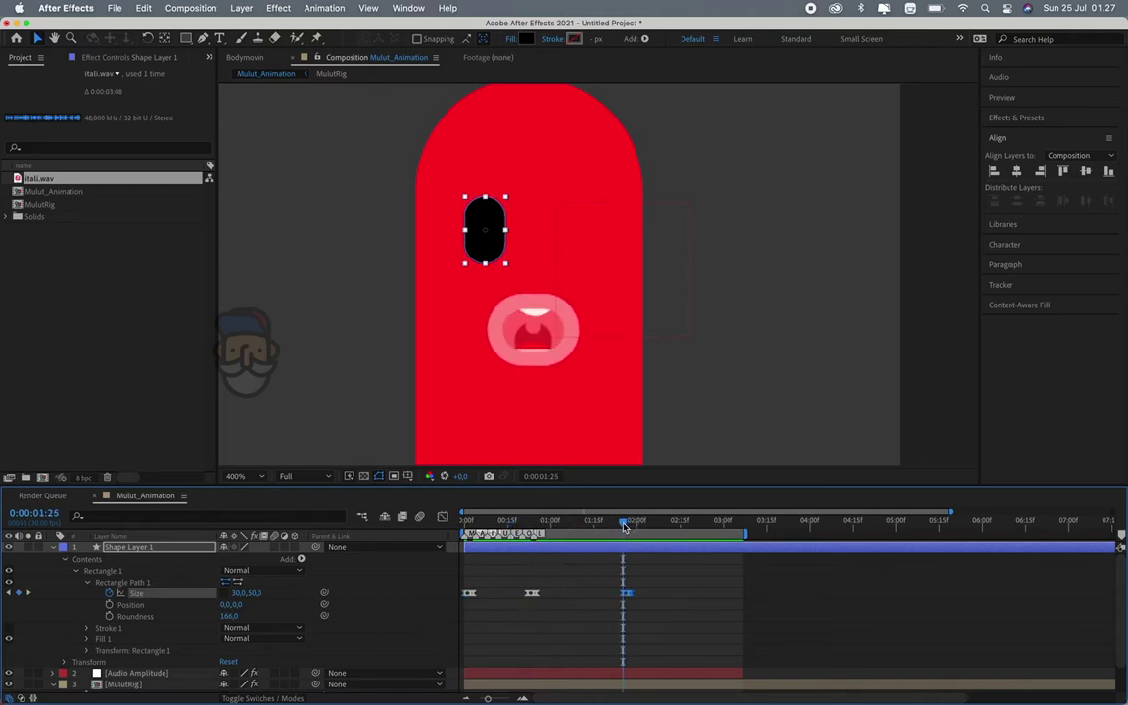
key(ctrl+v)
click(636, 520)
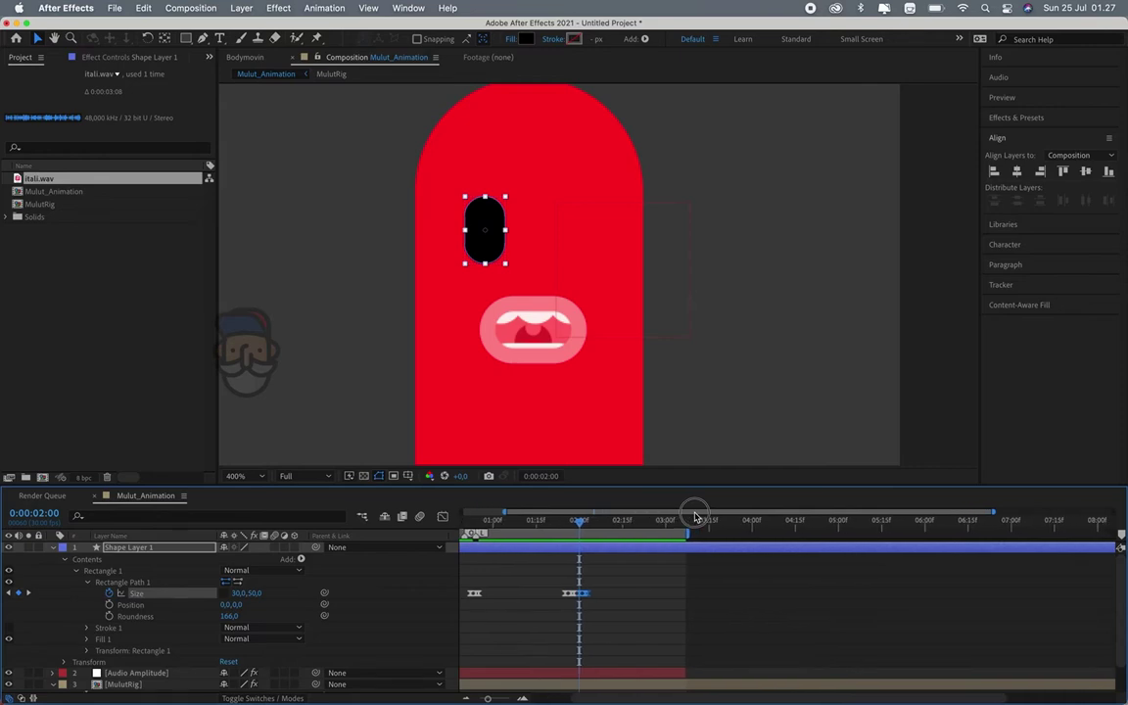
key(ctrl+v)
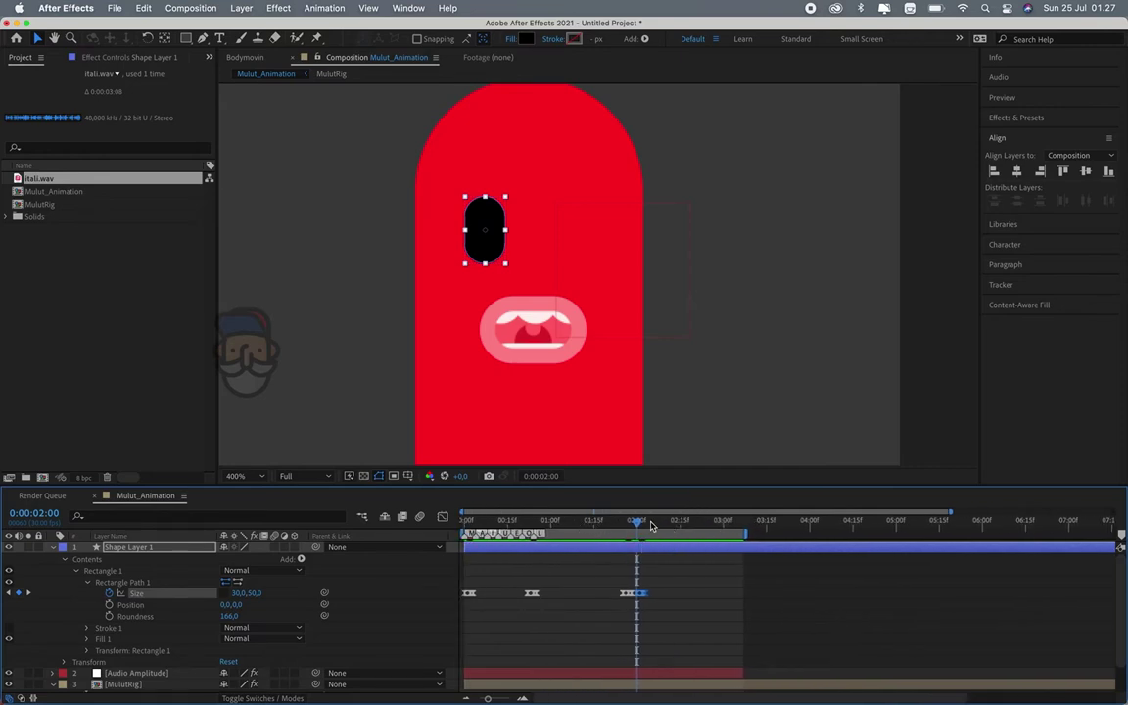
click(695, 521)
key(Home)
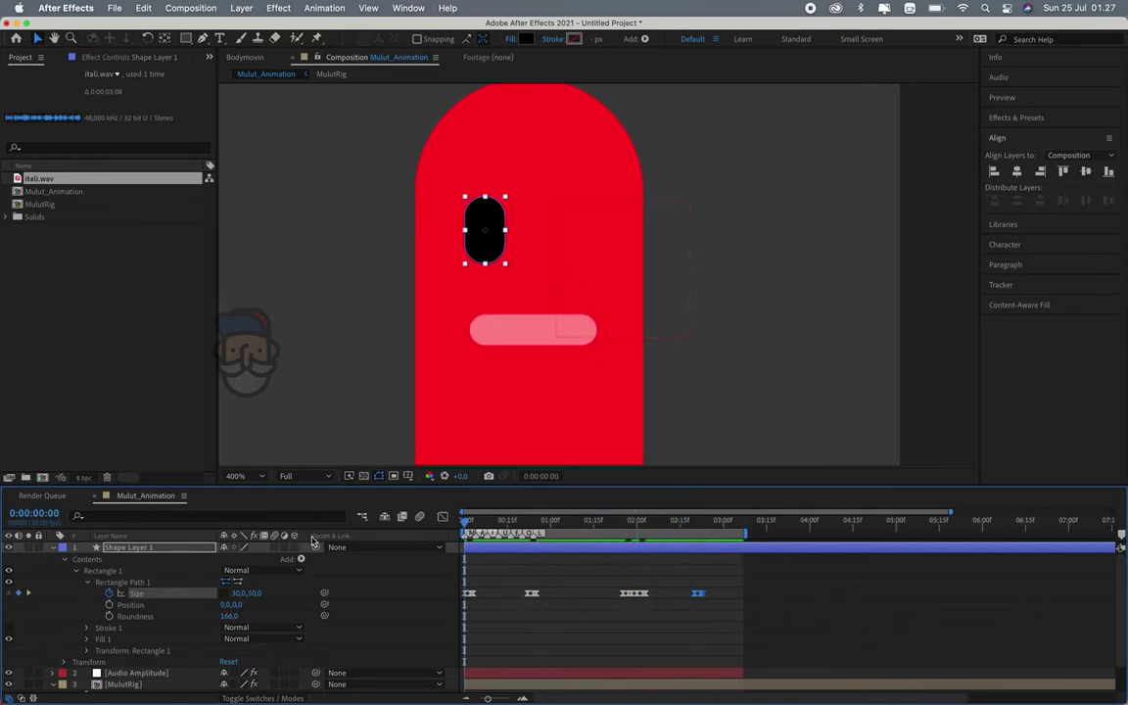
click(91, 571)
Duplicate the eye, offset the copy 44 px right, and rename the layer Mata
key(ctrl+d)
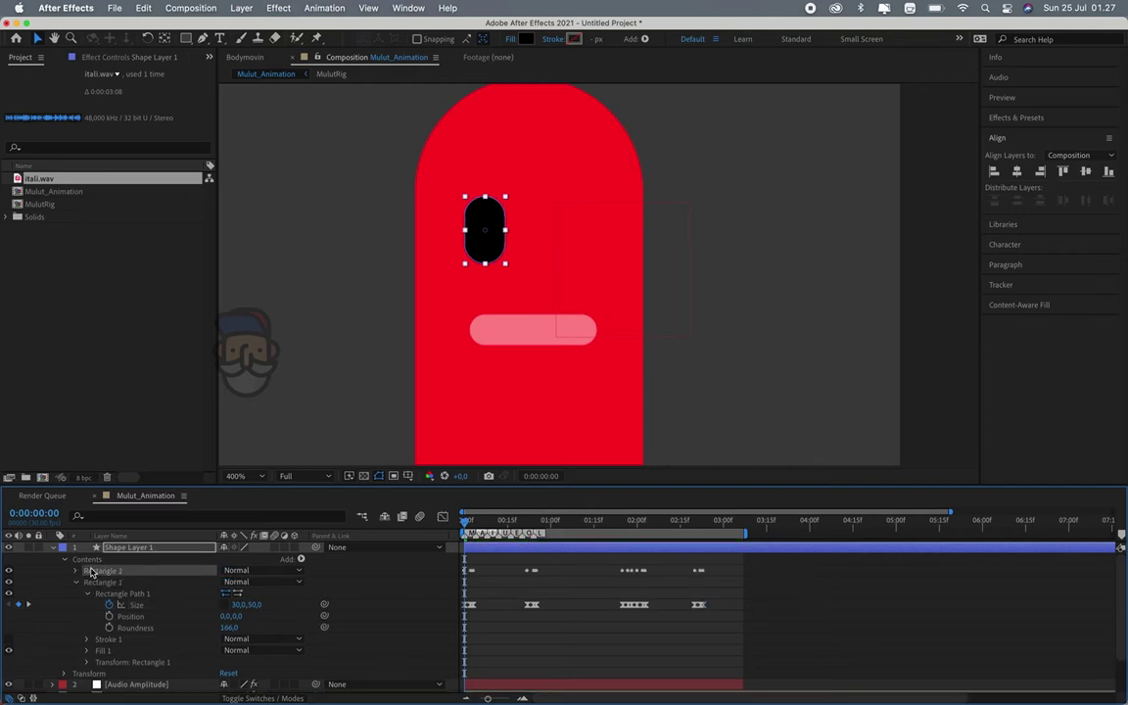
click(75, 570)
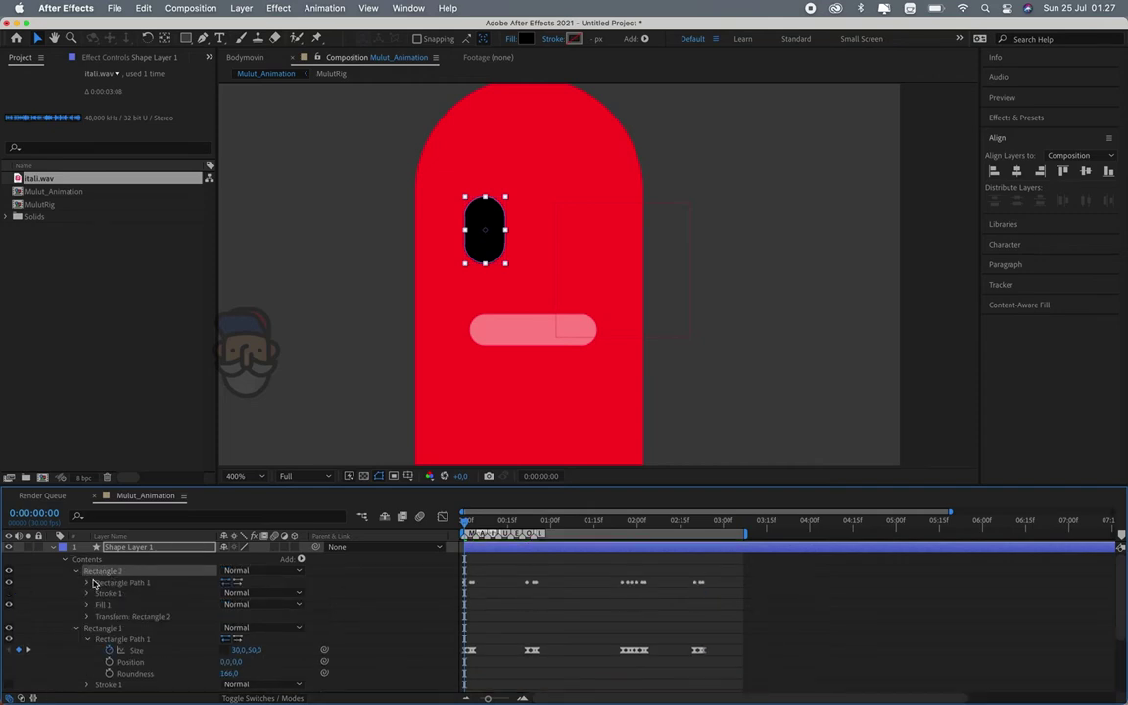
click(88, 582)
drag(223, 606, 252, 607)
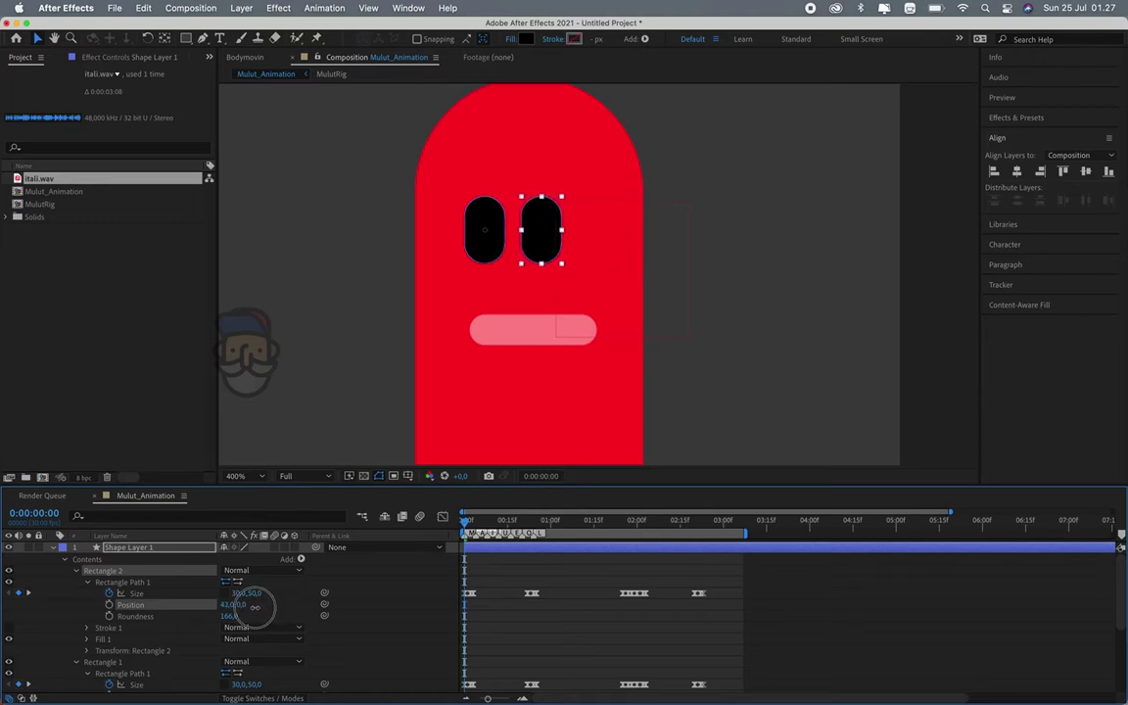
click(52, 548)
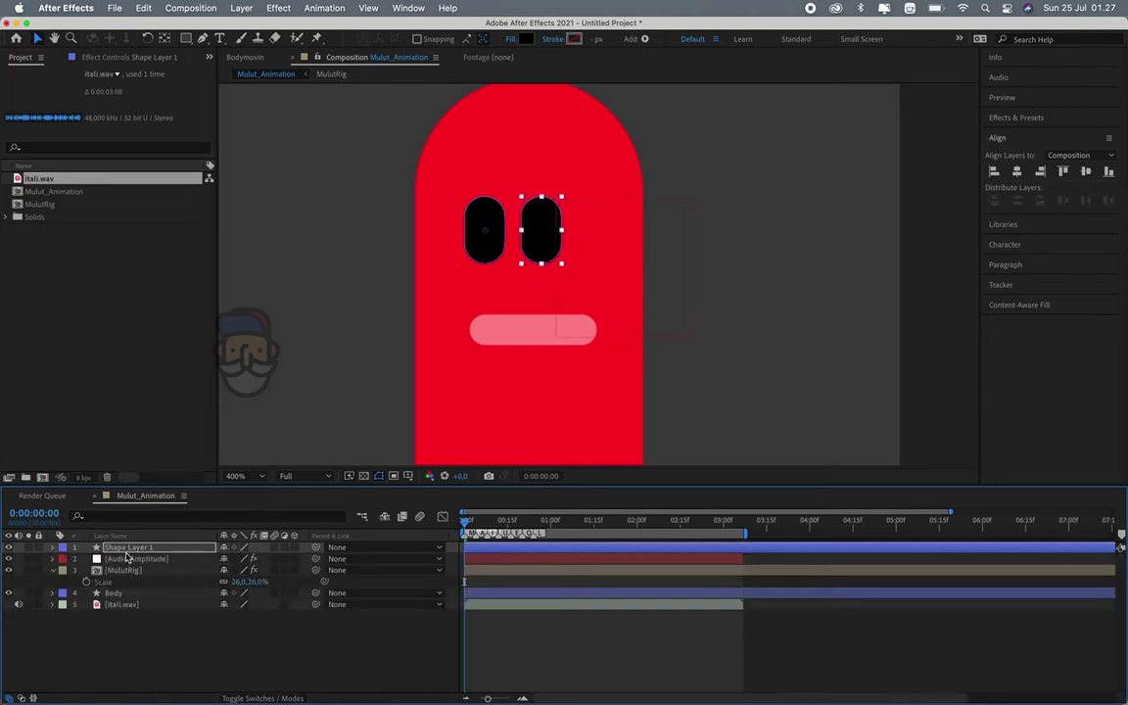
text(Mata)
key(Return)
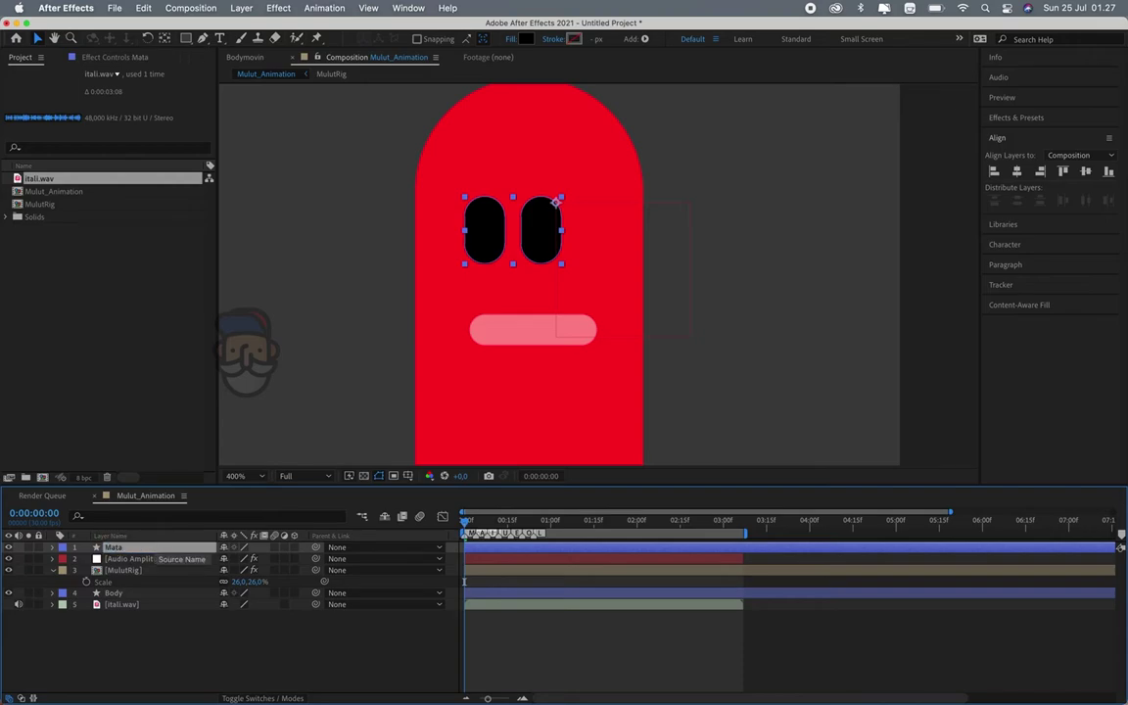
drag(534, 248, 552, 248)
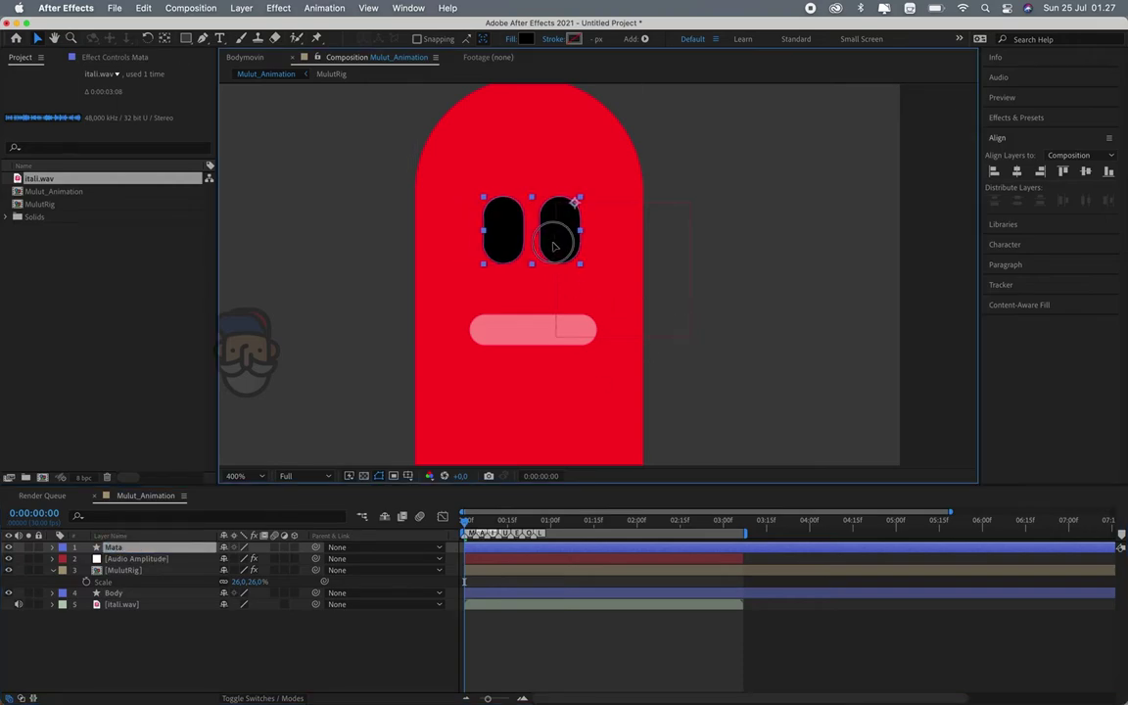
Add a null object named Face and parent Mata and MulutRig to it
right_click(142, 520)
mouse_move(264, 529)
click(328, 608)
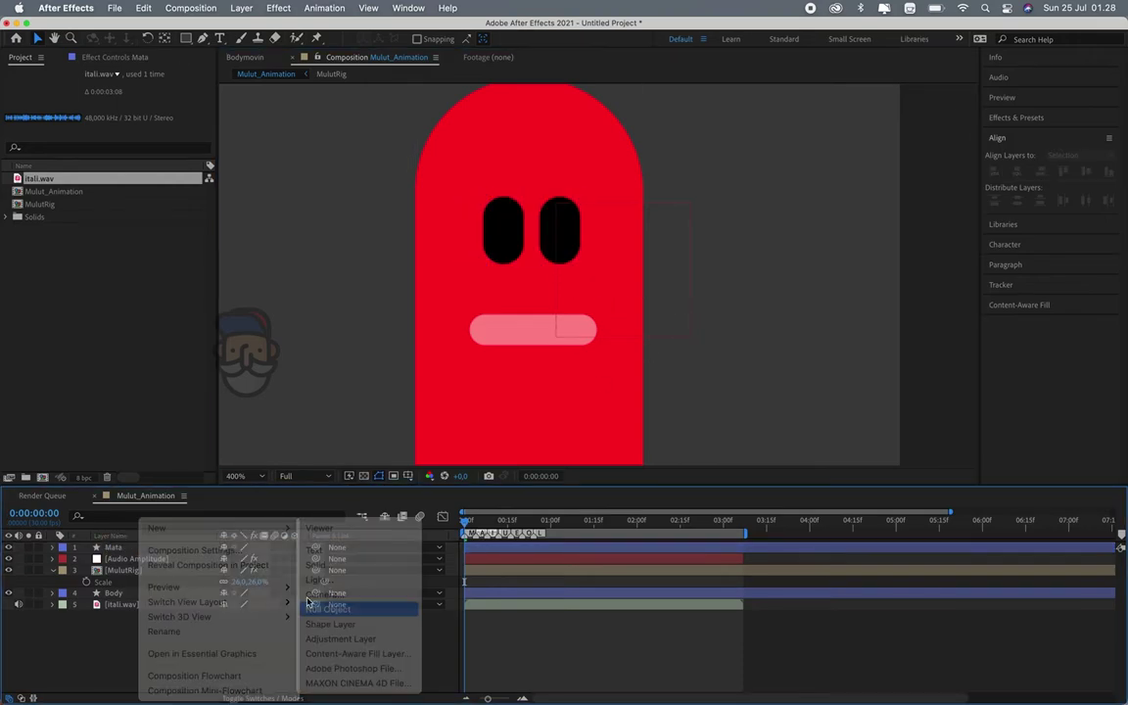
key(Return)
text(Face)
click(113, 558)
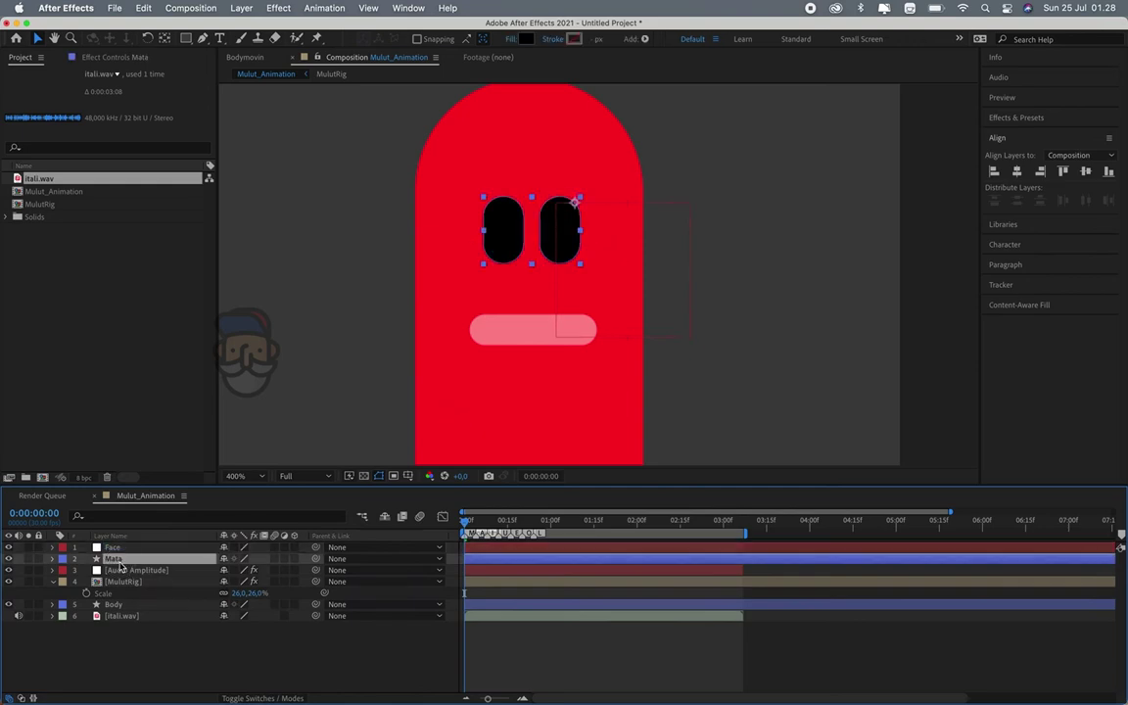
super+click(122, 581)
drag(315, 582, 140, 553)
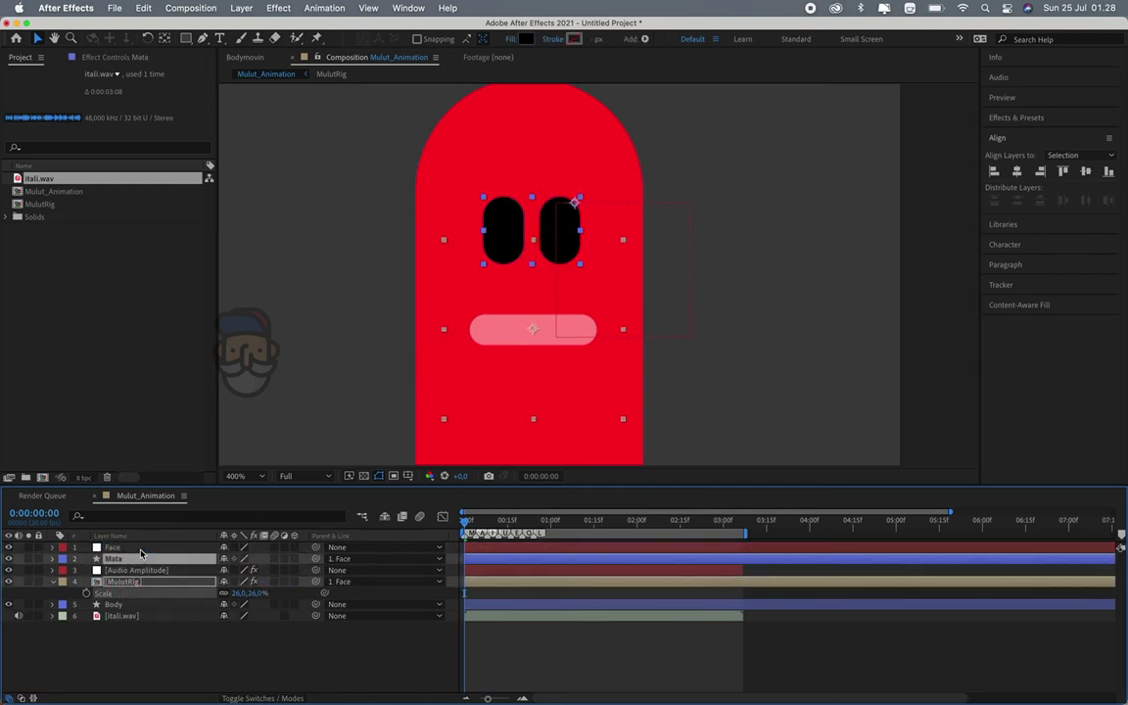
click(122, 639)
click(112, 548)
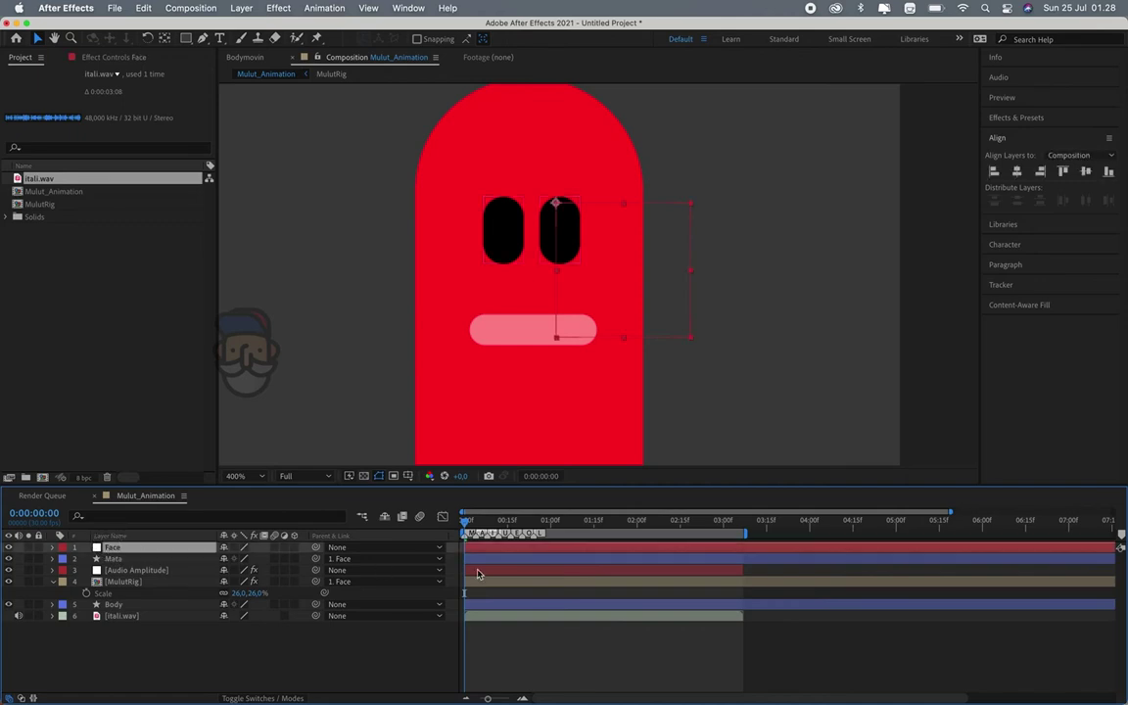
Keyframe Face's Position, swaying it right, then left, and back to centre at 3:02
key(space)
key(space)
key(p)
key(space)
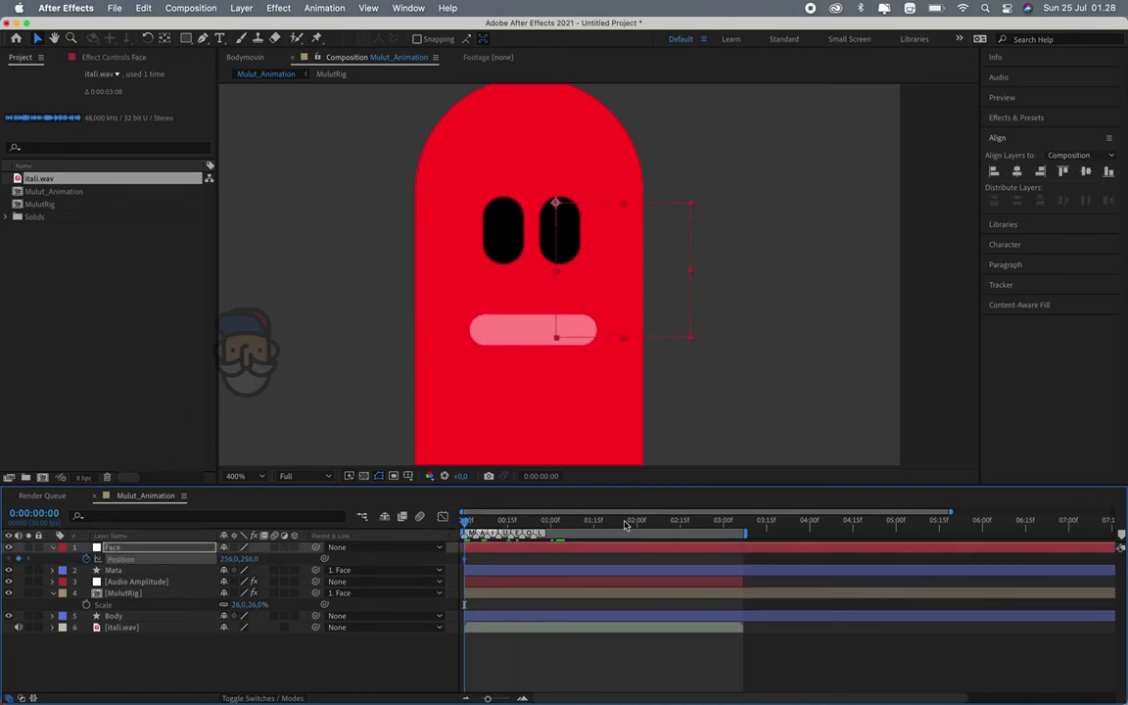
click(511, 233)
drag(555, 330, 596, 330)
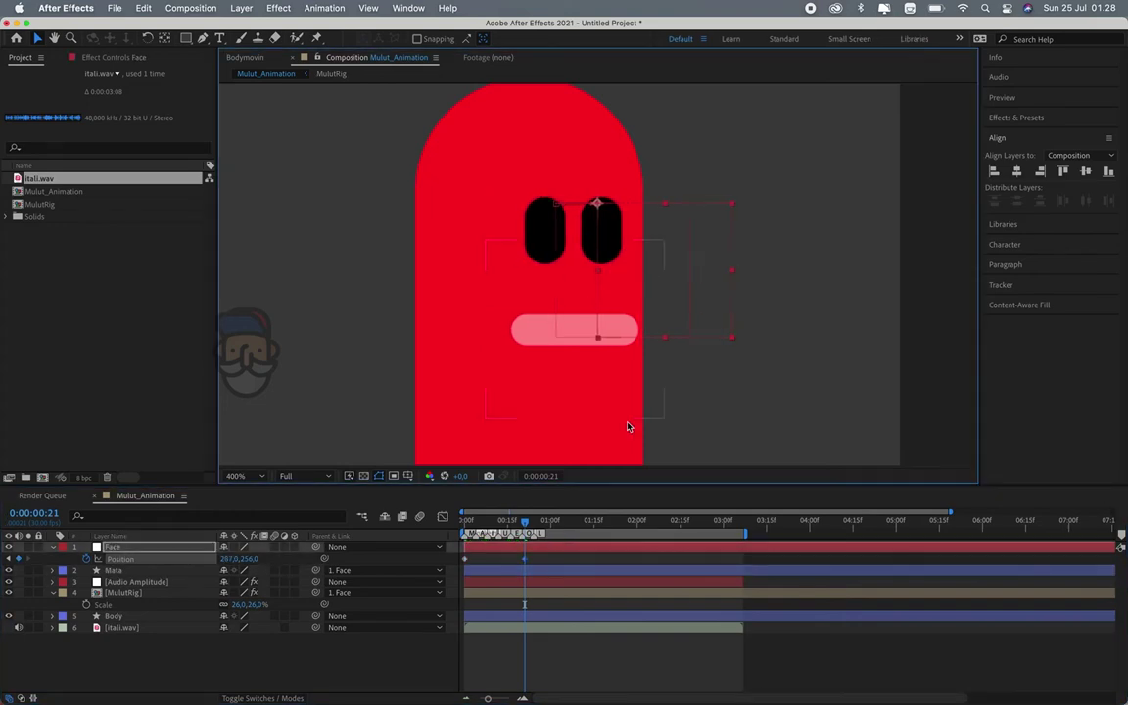
drag(525, 520, 644, 520)
drag(596, 330, 506, 330)
drag(644, 521, 728, 521)
key(ctrl+v)
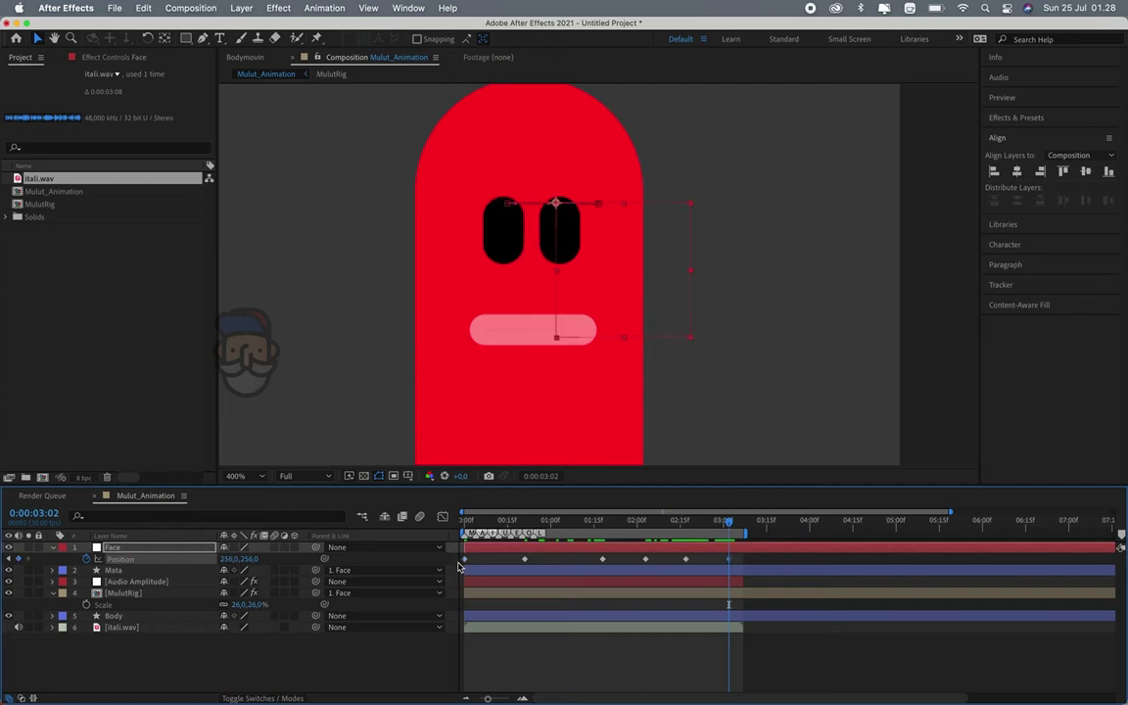
Apply Easy Ease (F9) to all of the Face position keyframes
drag(740, 563, 383, 577)
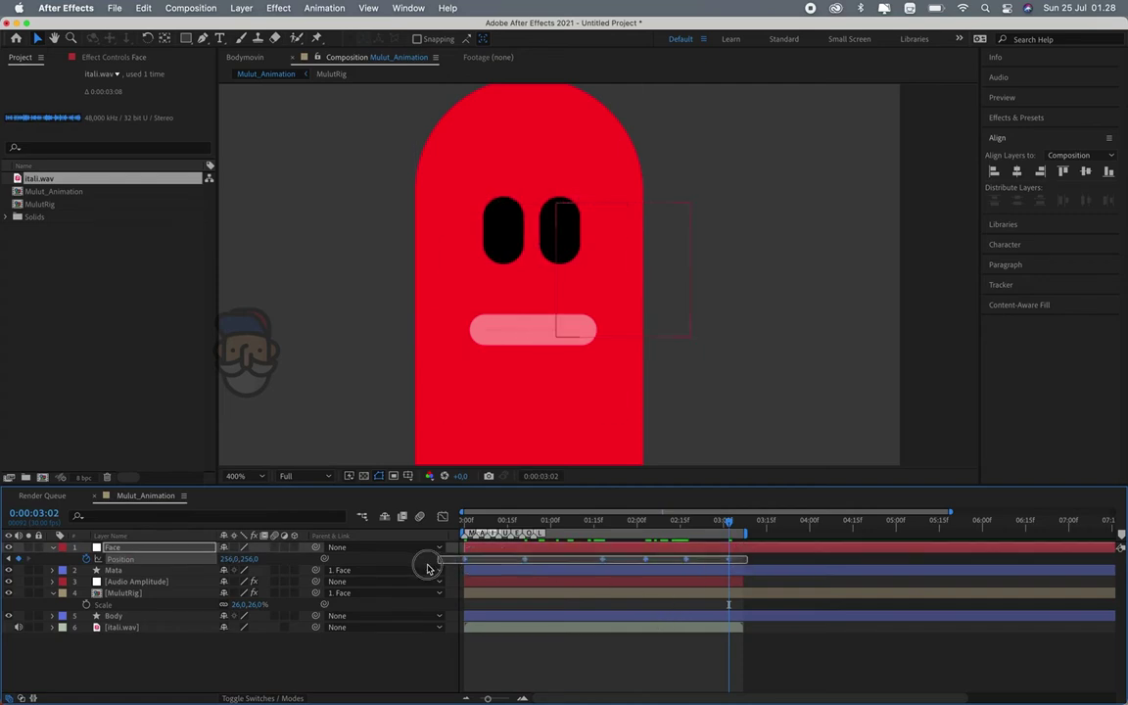
key(F9)
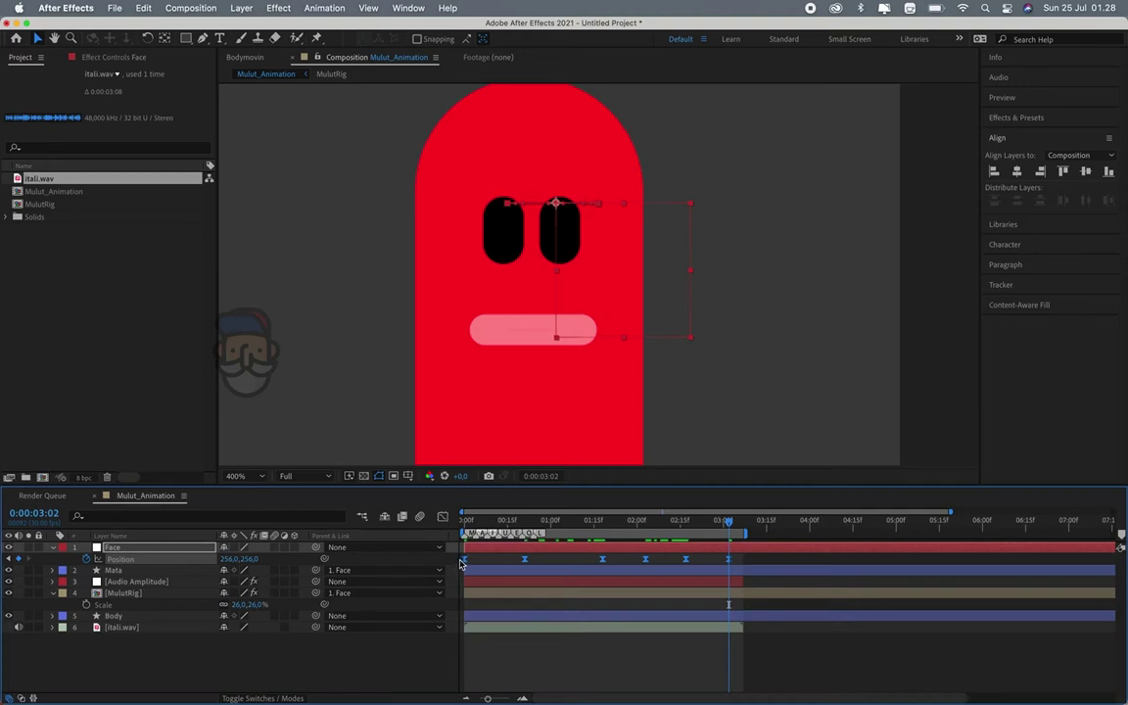
click(442, 516)
Sharpen the Face Position easing to about 91% influence in the speed graph and preview it
mouse_move(775, 641)
mouse_down()
mouse_move(469, 671)
mouse_move(455, 683)
mouse_move(499, 663)
mouse_move(486, 663)
mouse_up()
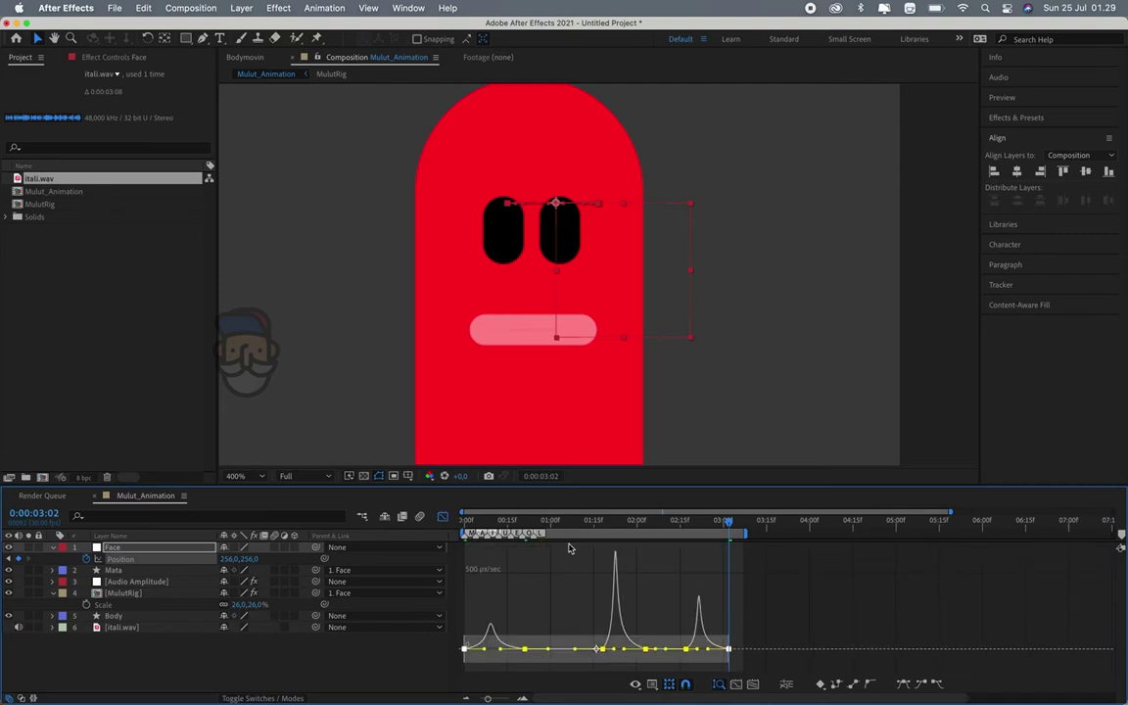
drag(622, 652, 627, 661)
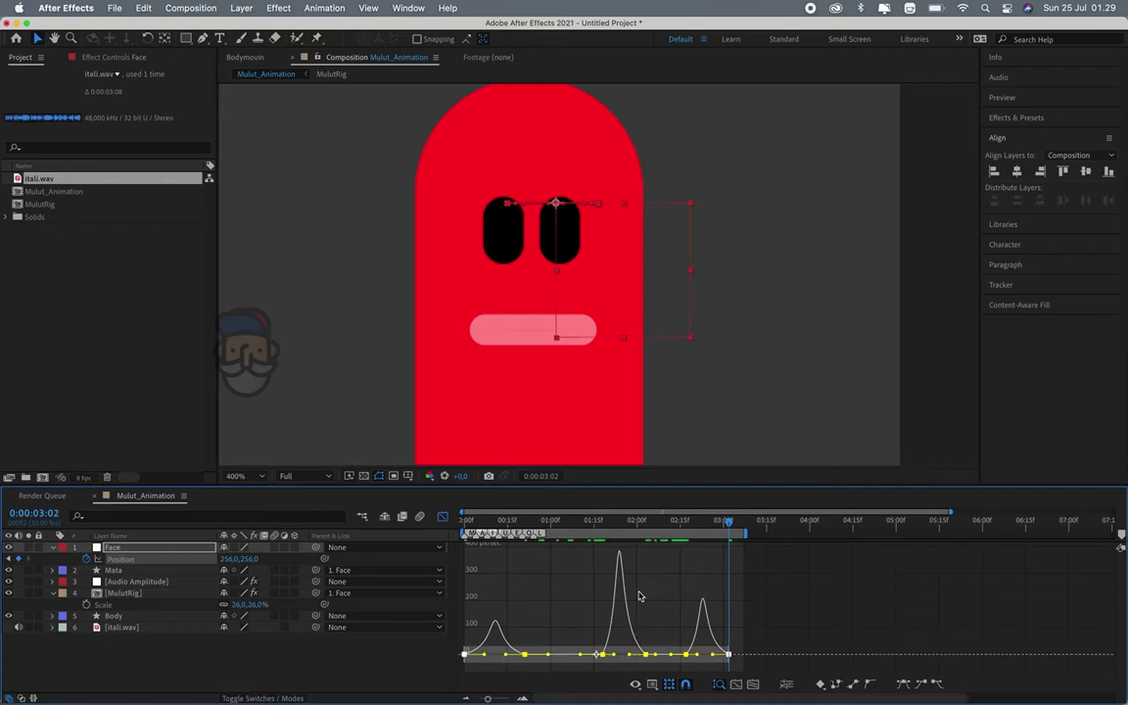
key(space)
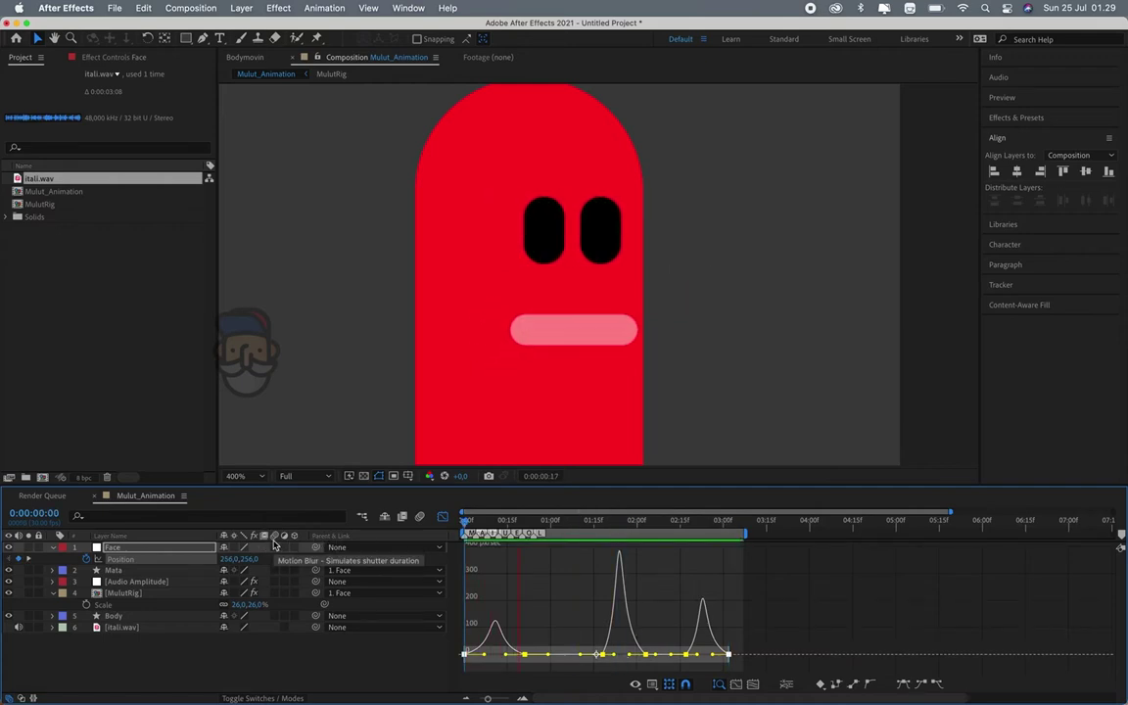
key(space)
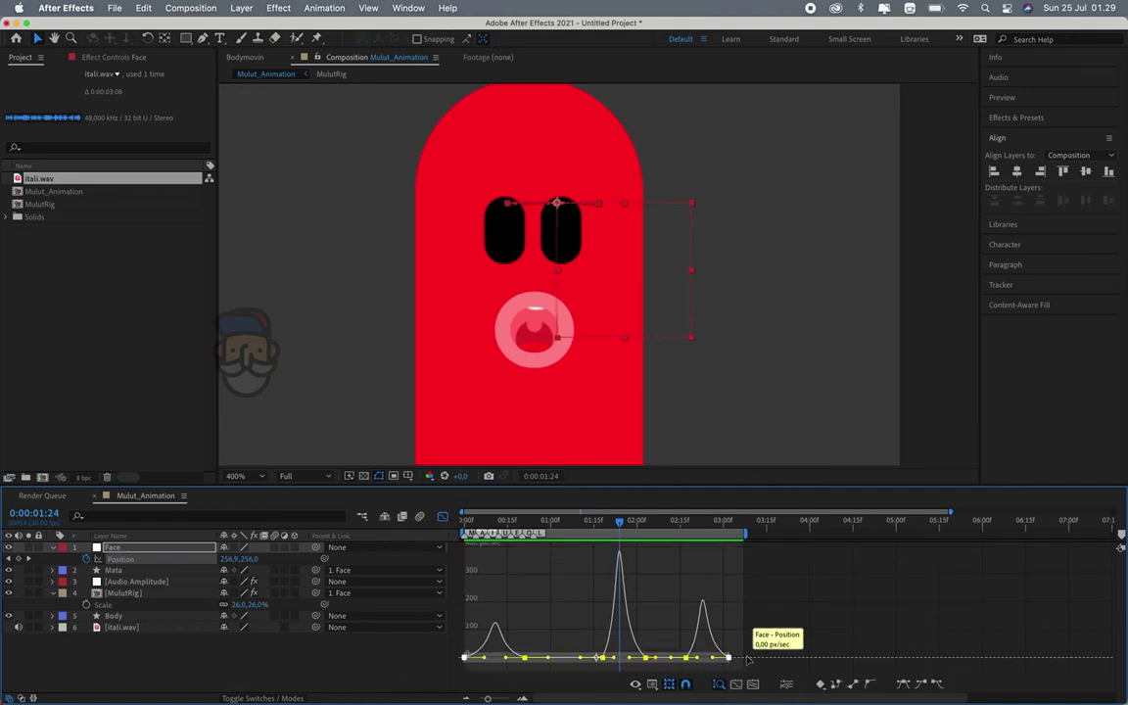
key(super+z)
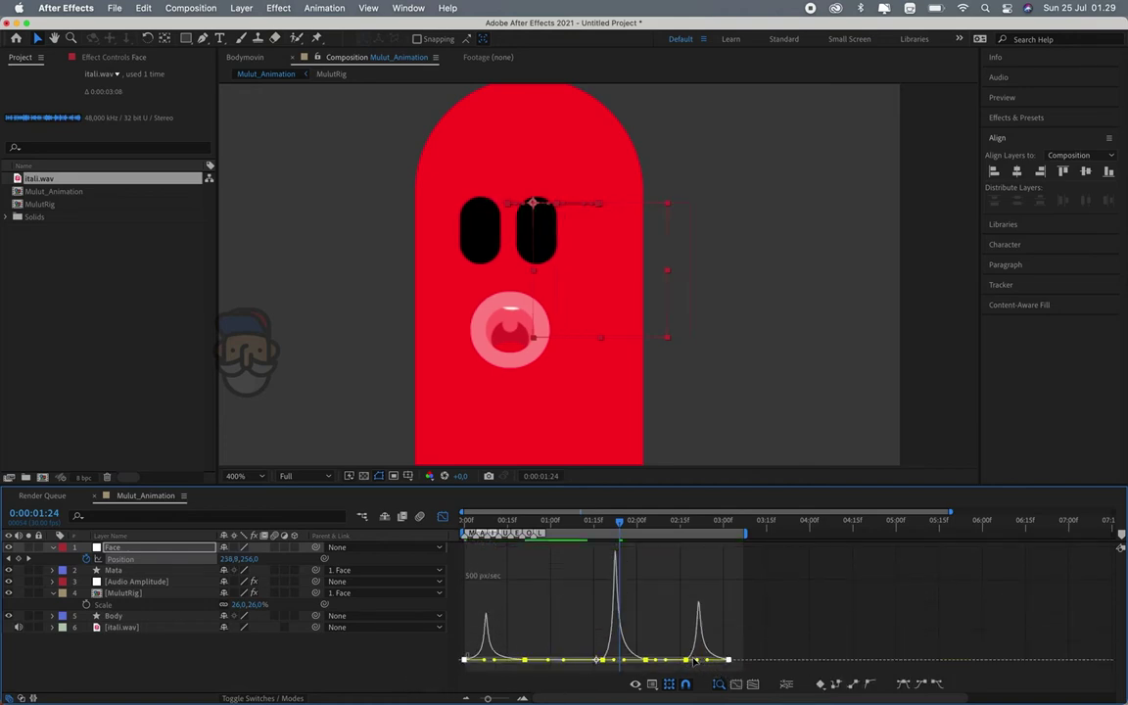
key(super+shift+z)
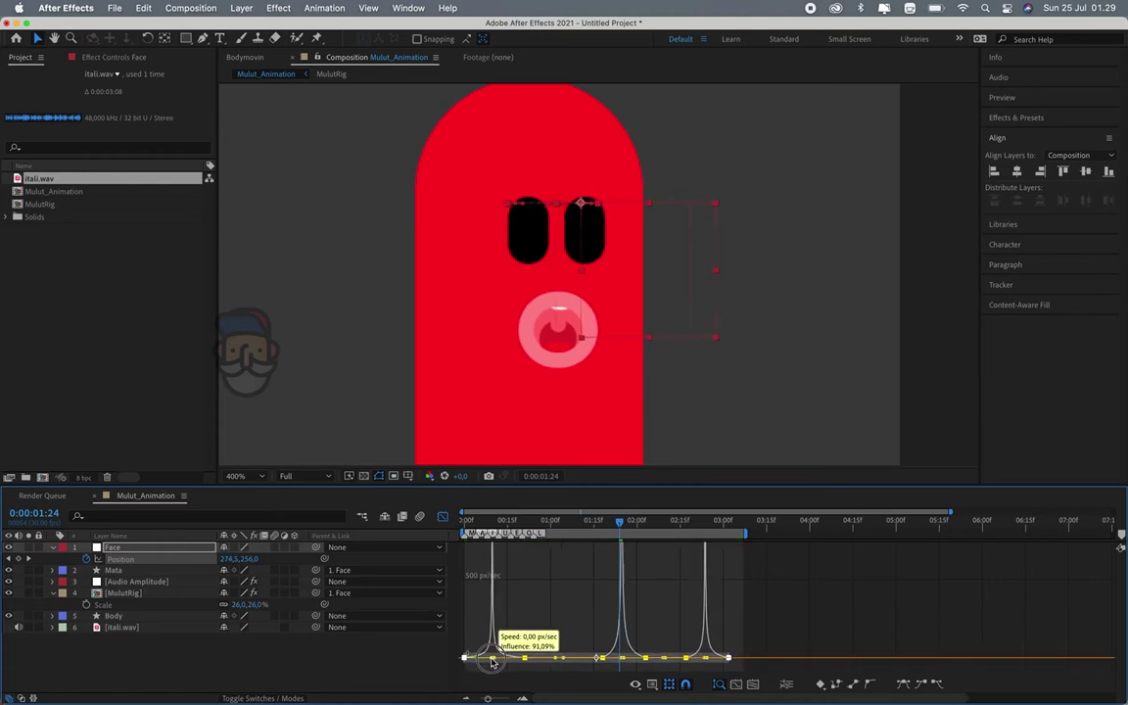
key(space)
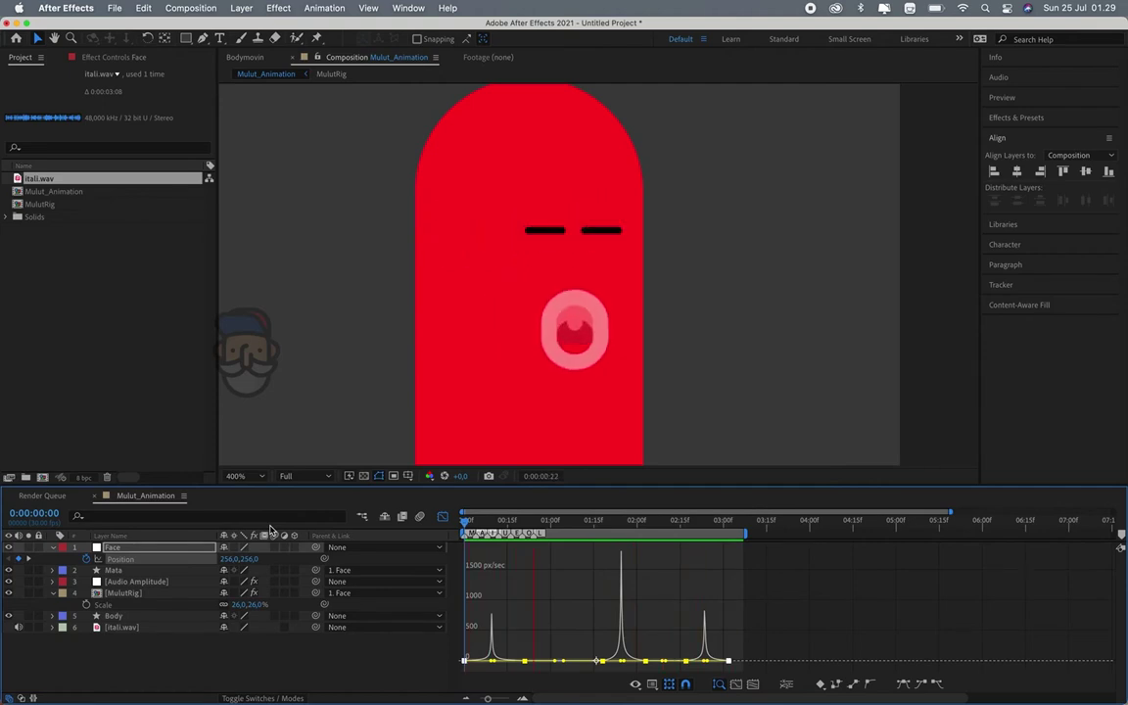
Make the Body rectangle taller by increasing its Size height
click(86, 615)
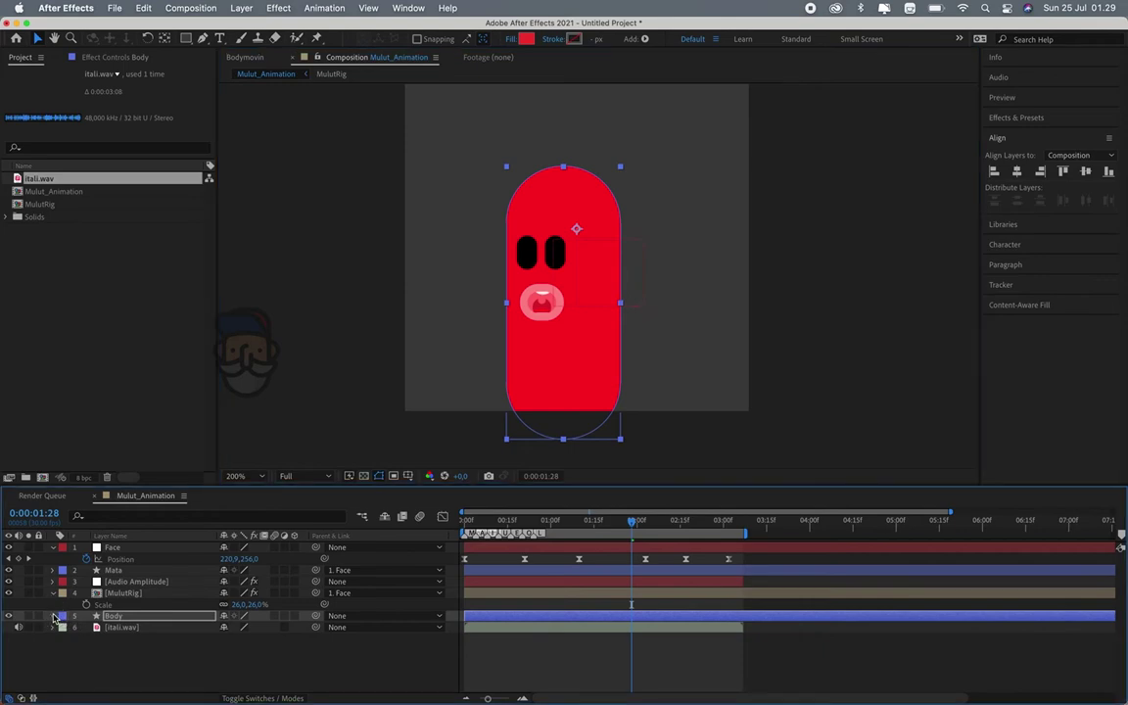
click(53, 615)
drag(252, 596, 293, 596)
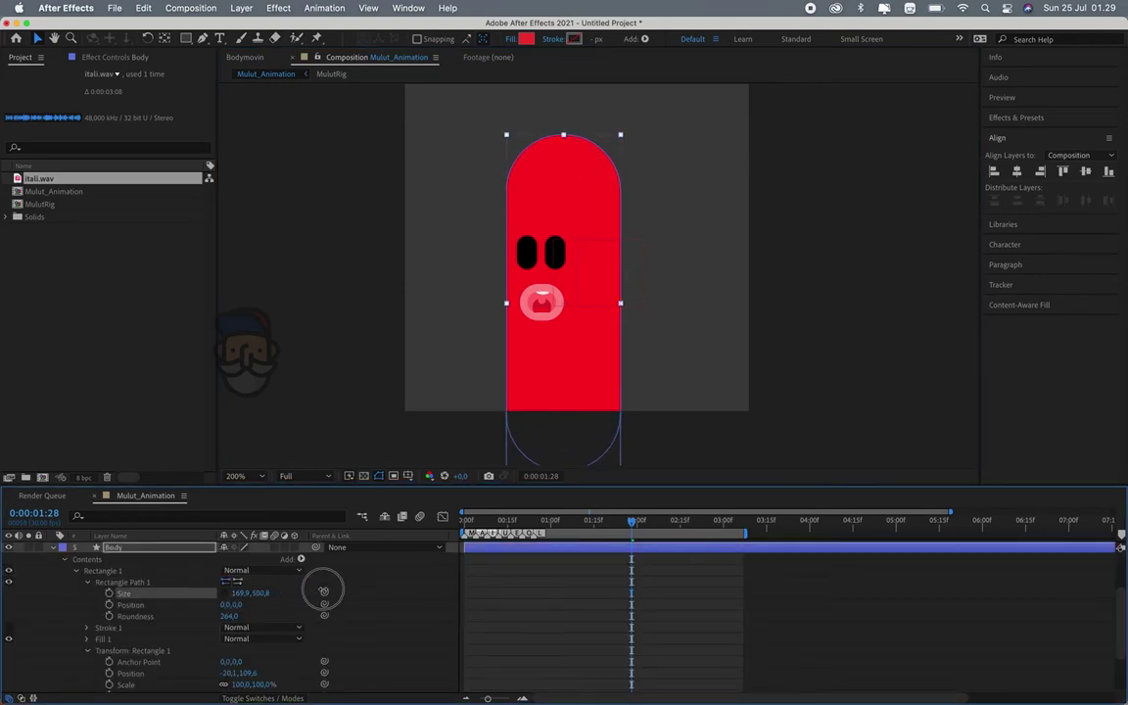
click(778, 352)
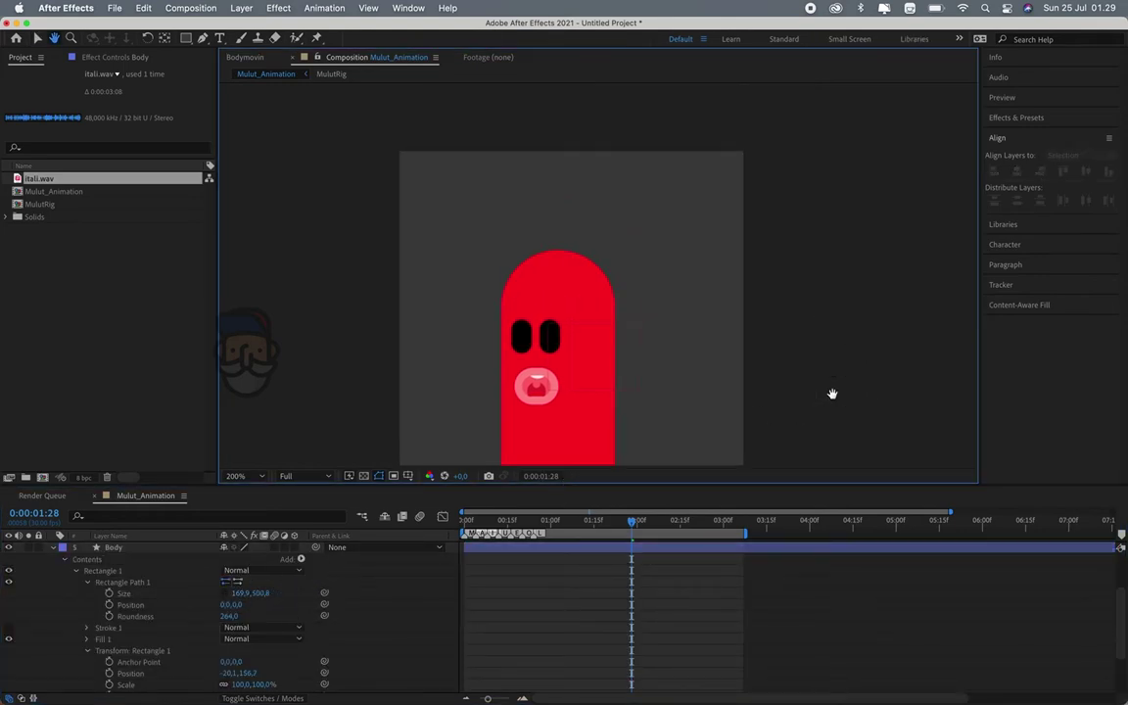
click(561, 437)
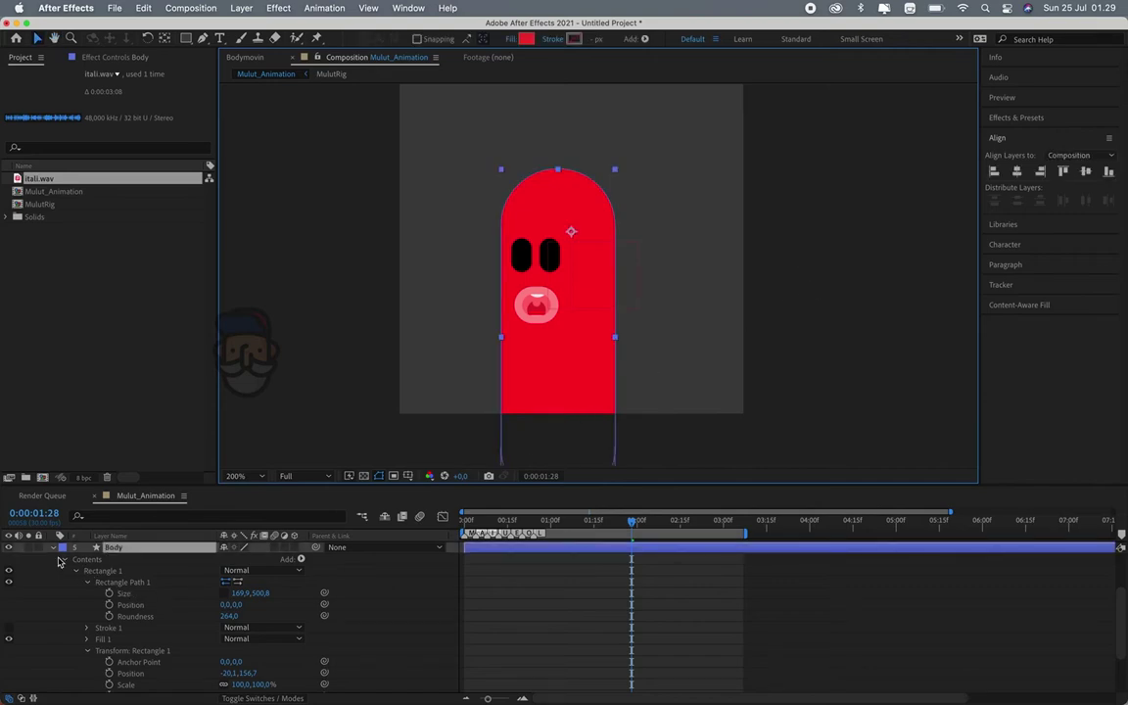
Add an Inner Shadow layer style to the Body layer
click(53, 547)
click(110, 548)
click(117, 615)
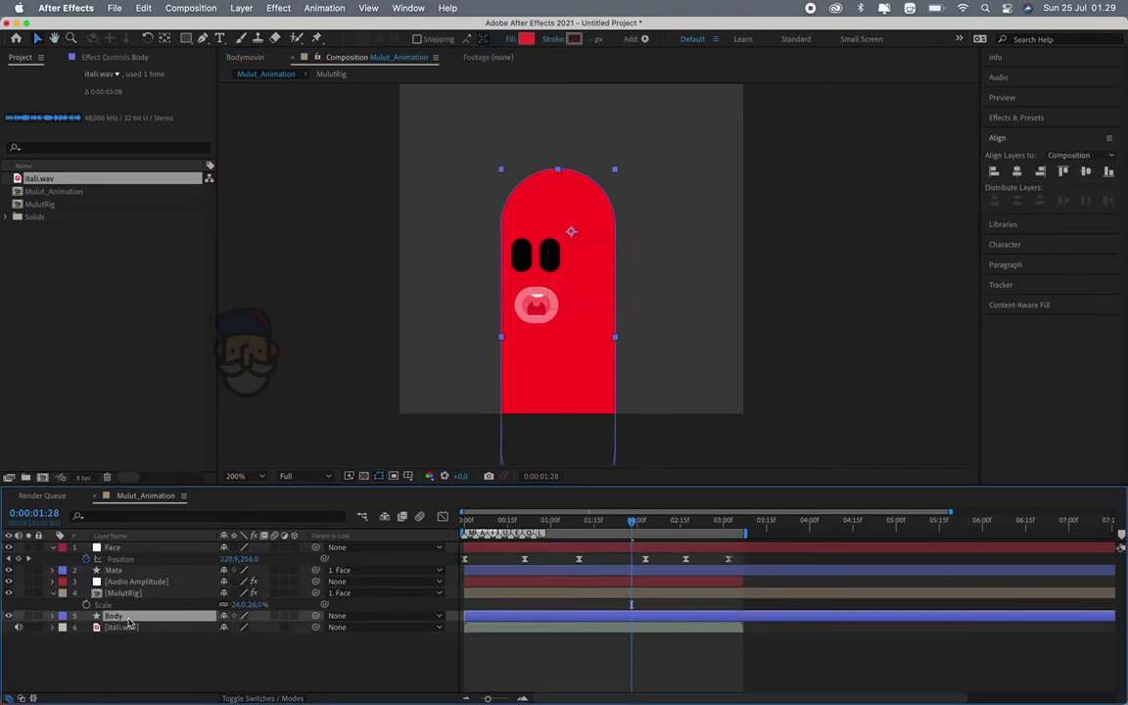
right_click(128, 615)
mouse_move(167, 484)
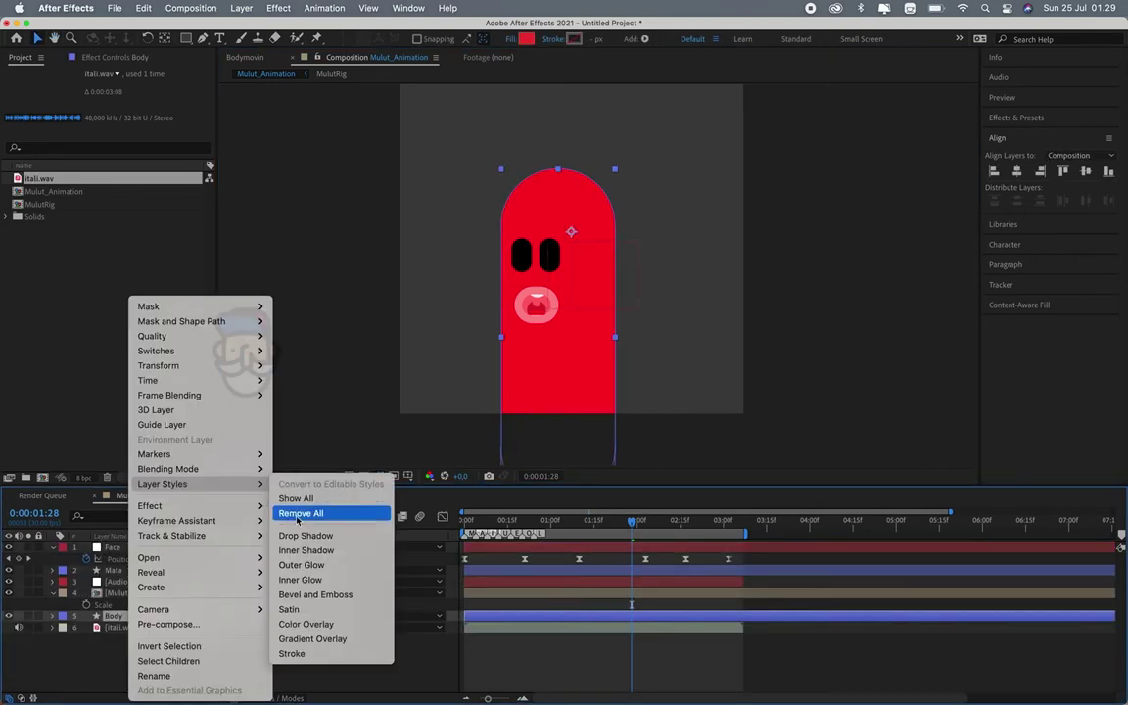
click(354, 535)
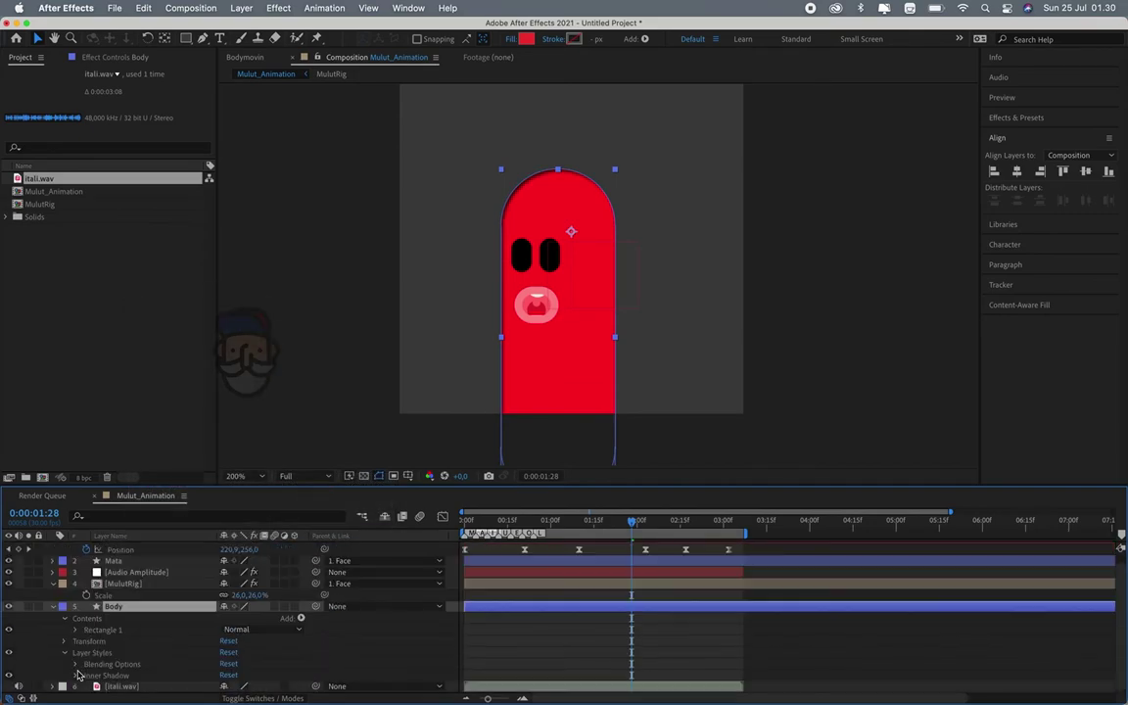
click(76, 676)
scroll(372, 668, down, 1)
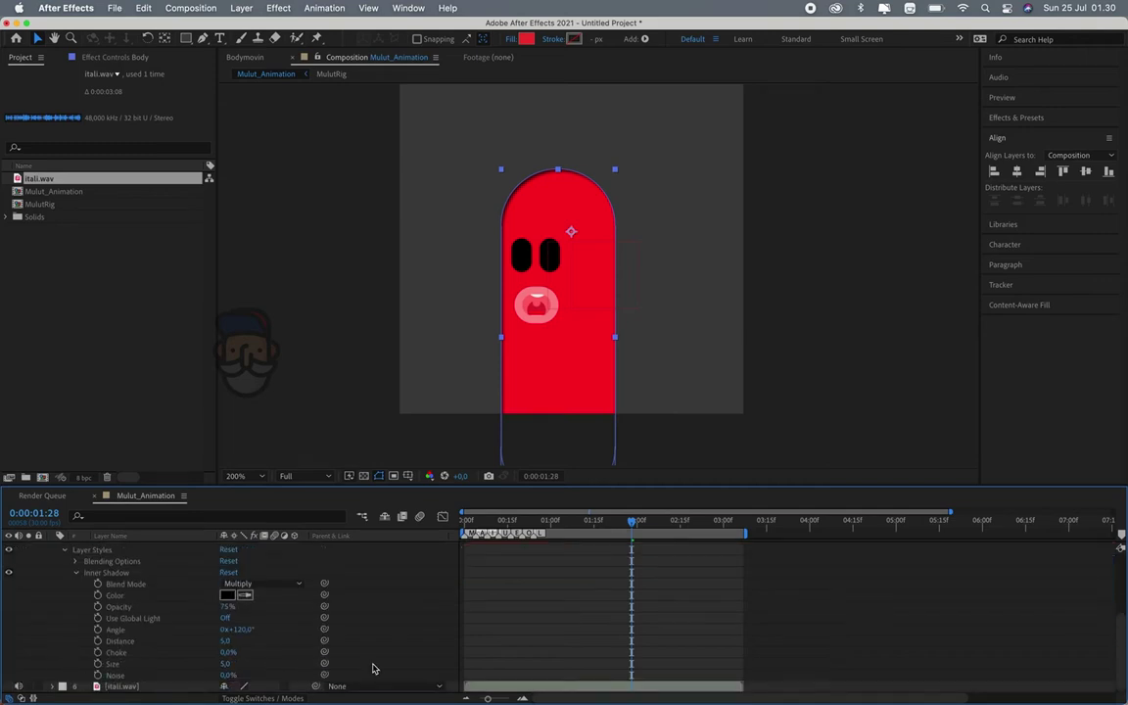
right_click(372, 666)
key(Escape)
Set the Inner Shadow to dark red 790B0B with distance 14, size 13, noise 35%, adjusted angle and opacity
click(227, 596)
drag(842, 267, 914, 282)
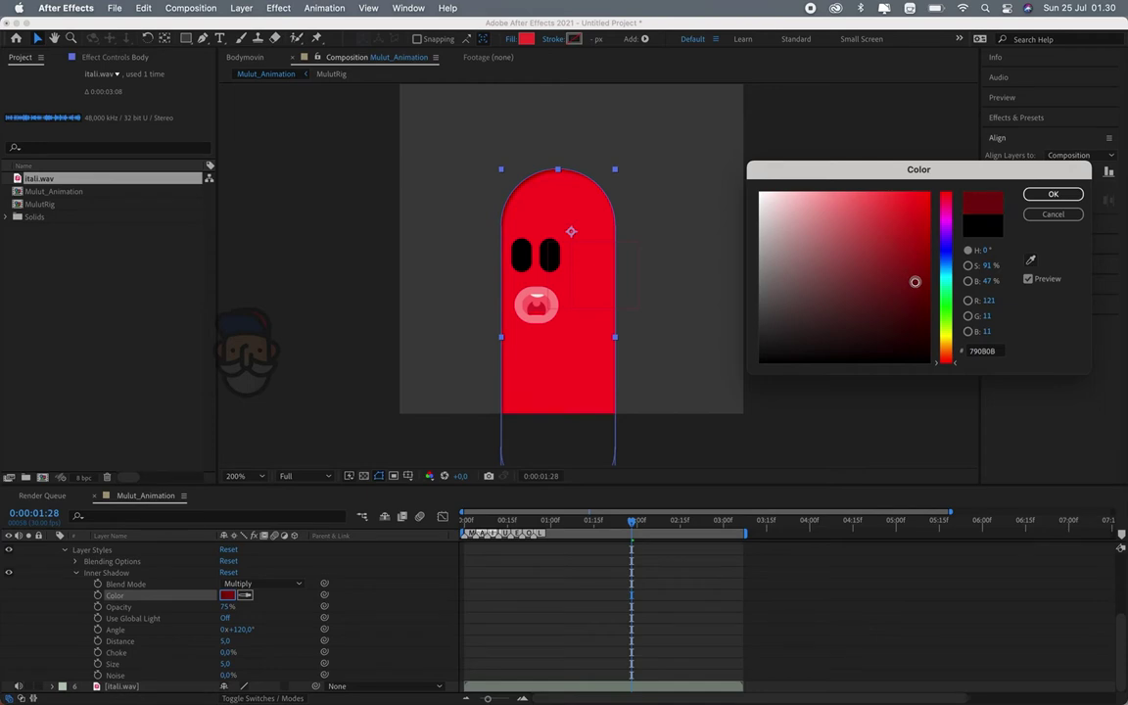
click(1054, 194)
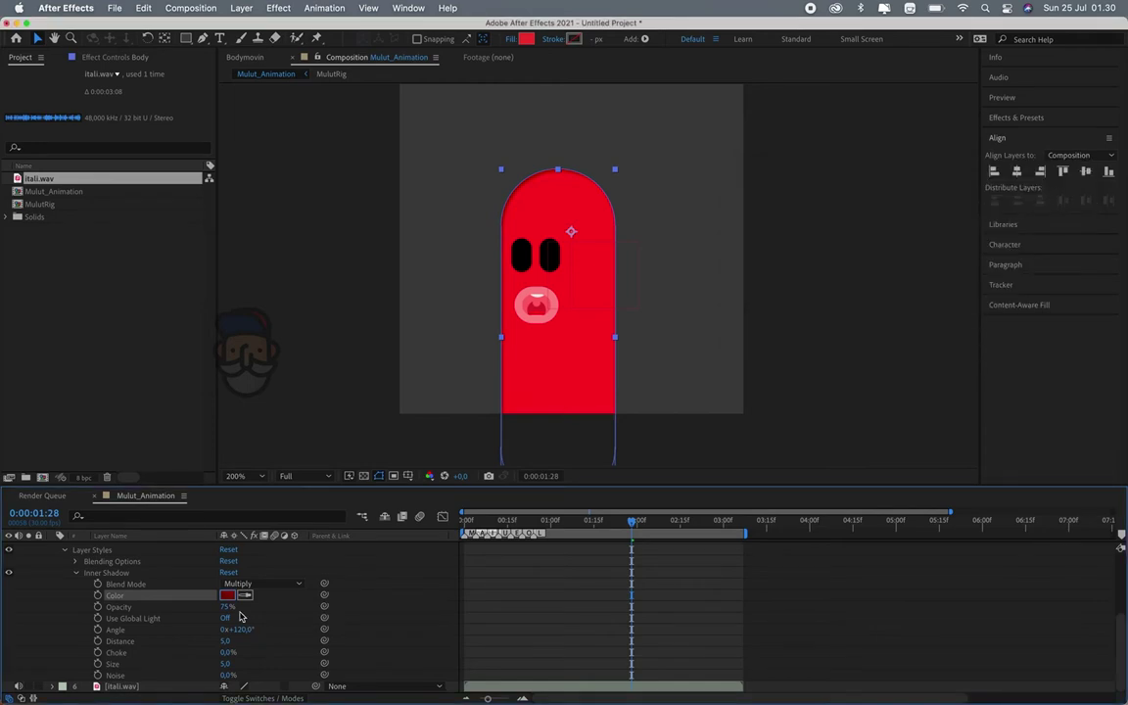
drag(238, 629, 383, 622)
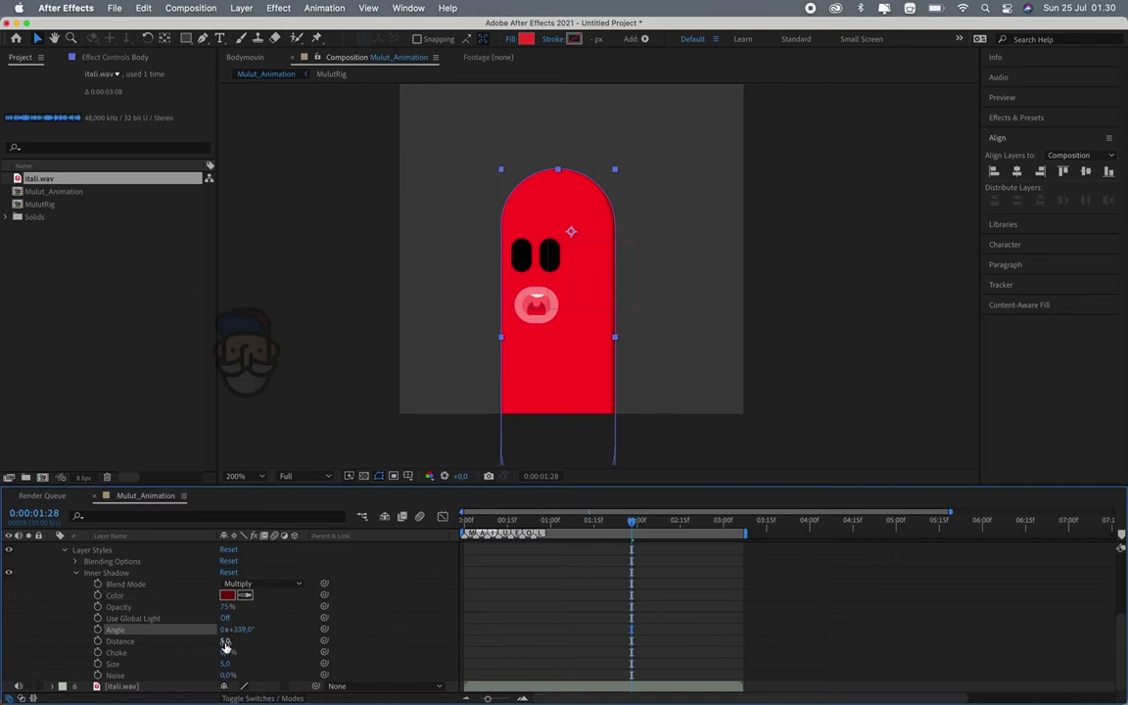
mouse_move(225, 642)
mouse_down()
mouse_move(228, 667)
mouse_move(262, 668)
mouse_up()
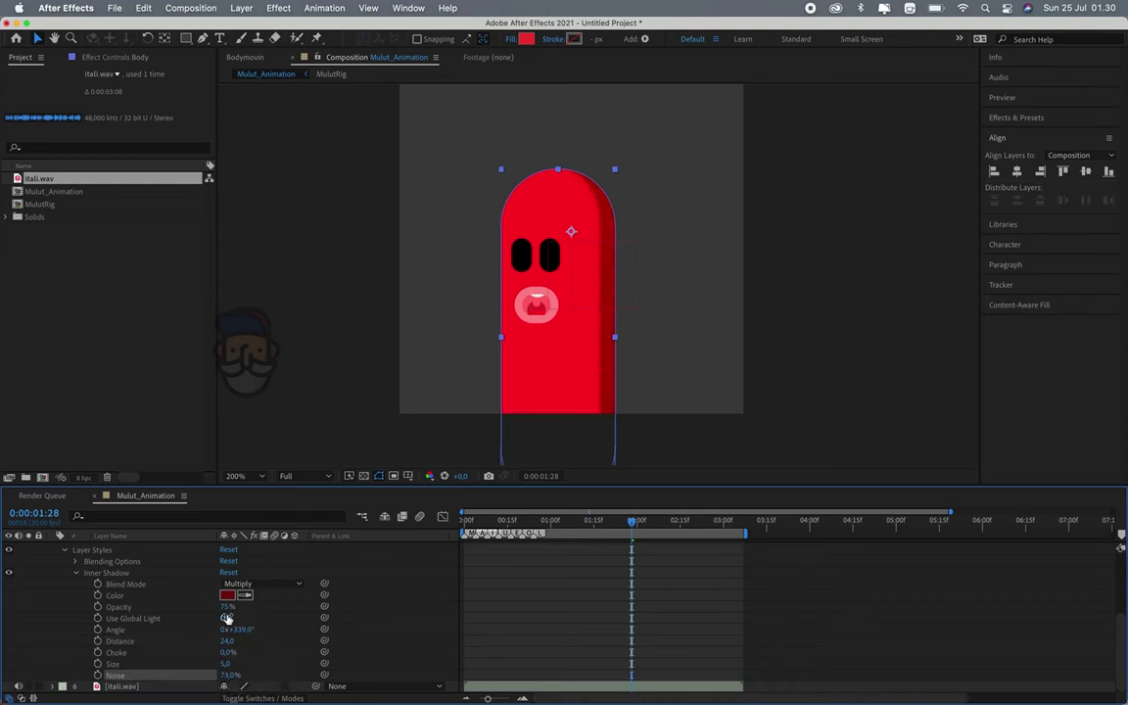
mouse_move(227, 607)
mouse_down()
mouse_move(207, 607)
mouse_move(264, 605)
mouse_up()
mouse_move(227, 641)
mouse_down()
mouse_move(232, 664)
mouse_move(285, 623)
mouse_move(260, 633)
mouse_up()
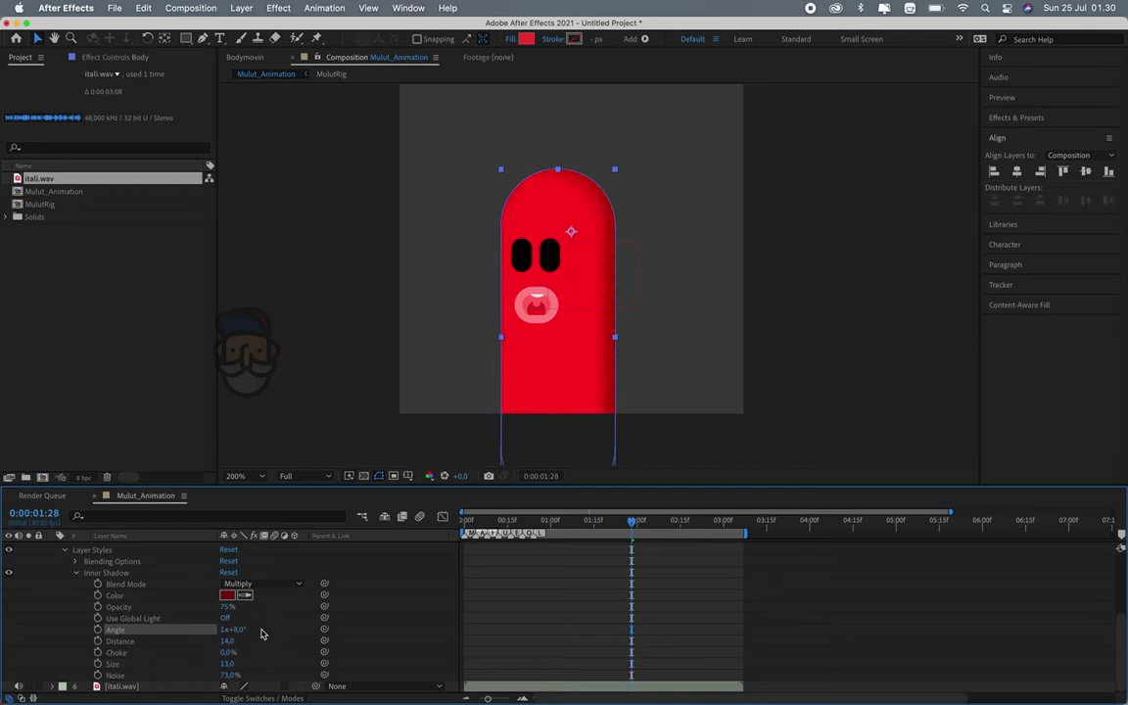
drag(227, 607, 230, 607)
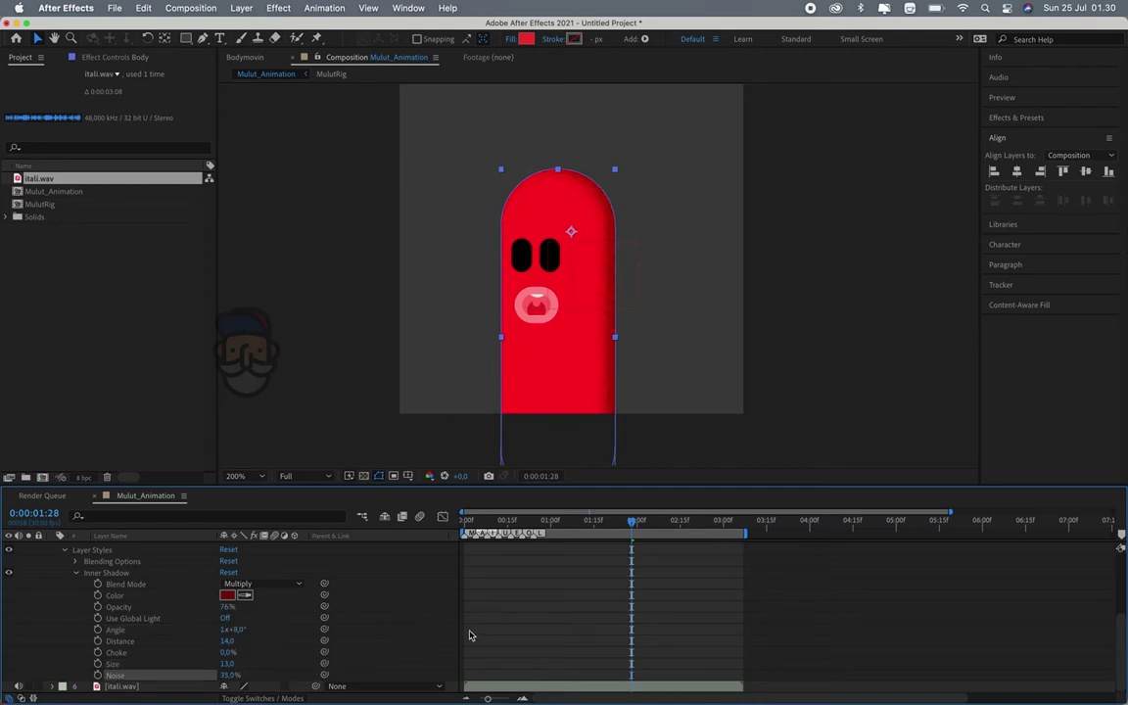
click(449, 644)
key(space)
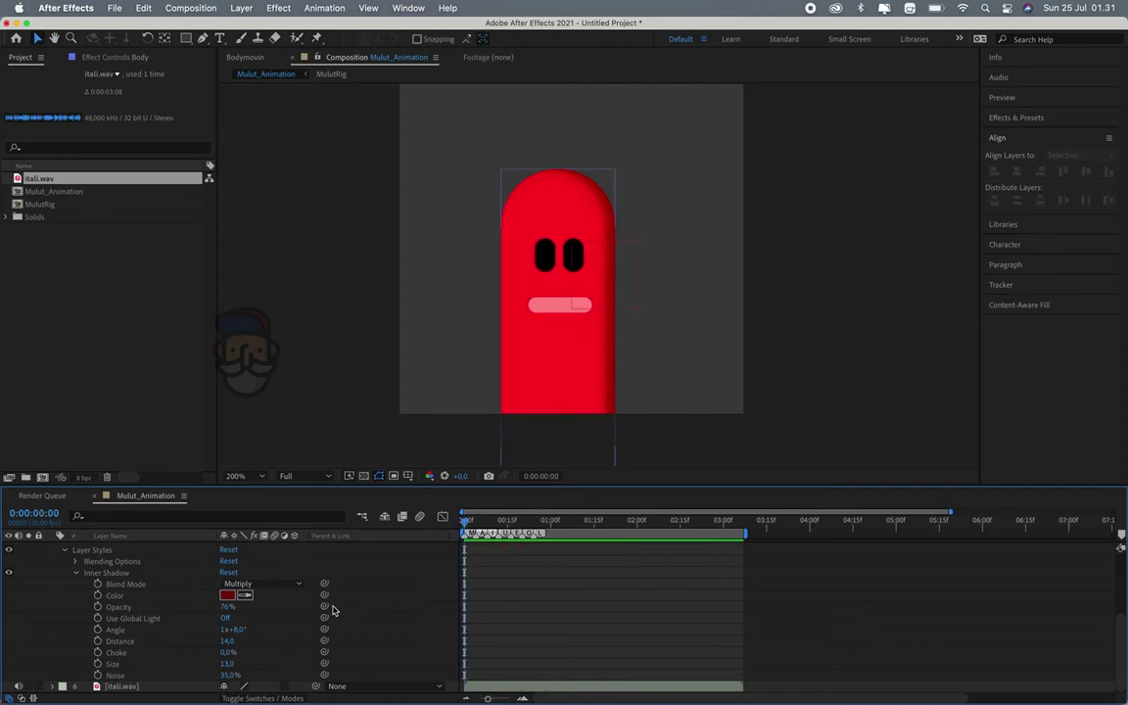
Keyframe the Body's Inner Shadow Angle, swinging to 1x+188° at frame 21 and back to 1x+8° near 2:03
click(114, 629)
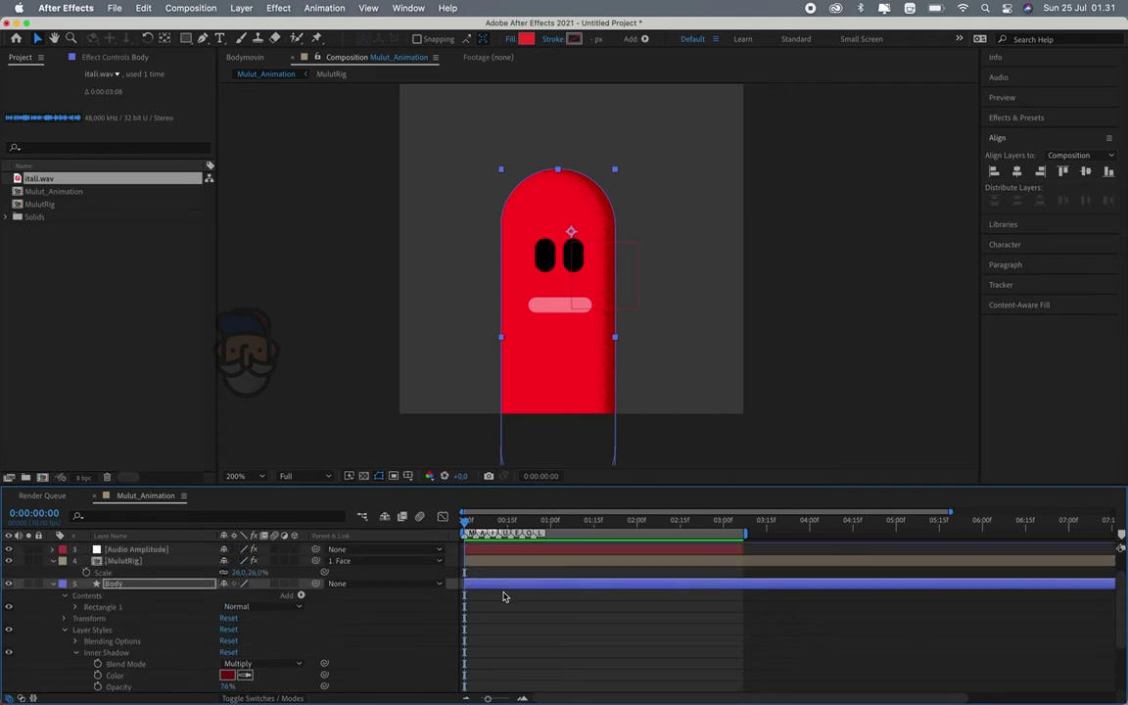
scroll(504, 596, up, 5)
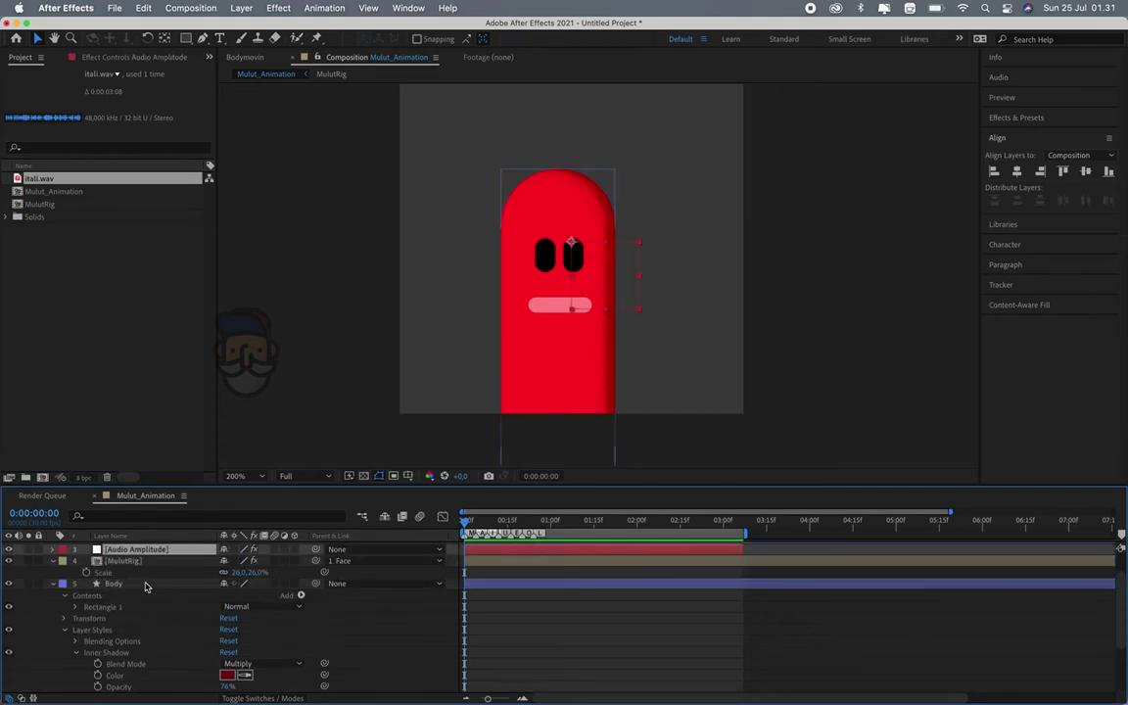
scroll(145, 585, up, 2)
click(147, 614)
key(u)
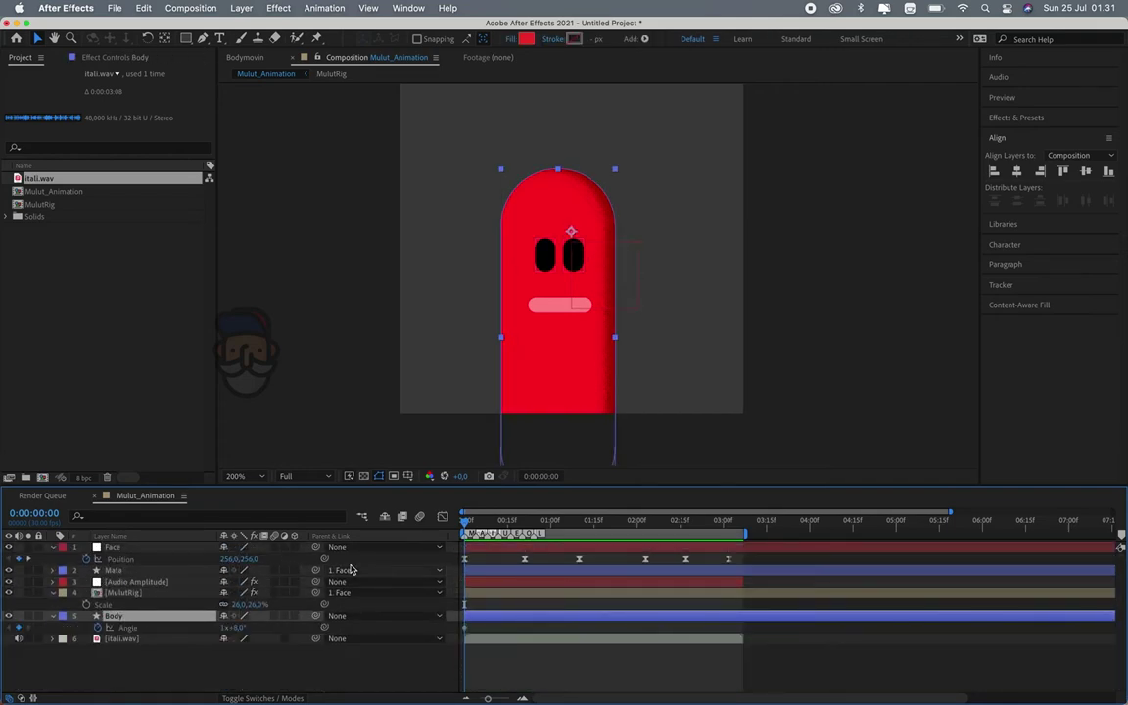
drag(513, 529, 525, 522)
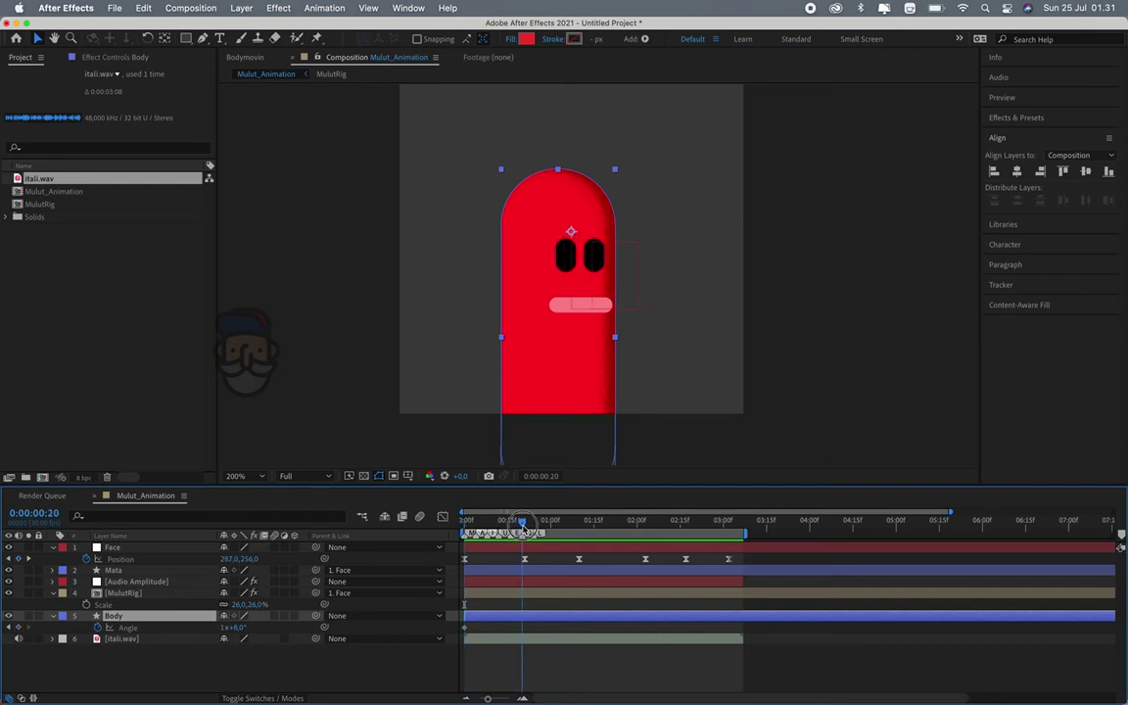
mouse_move(250, 626)
mouse_down()
mouse_move(382, 618)
mouse_move(359, 629)
mouse_up()
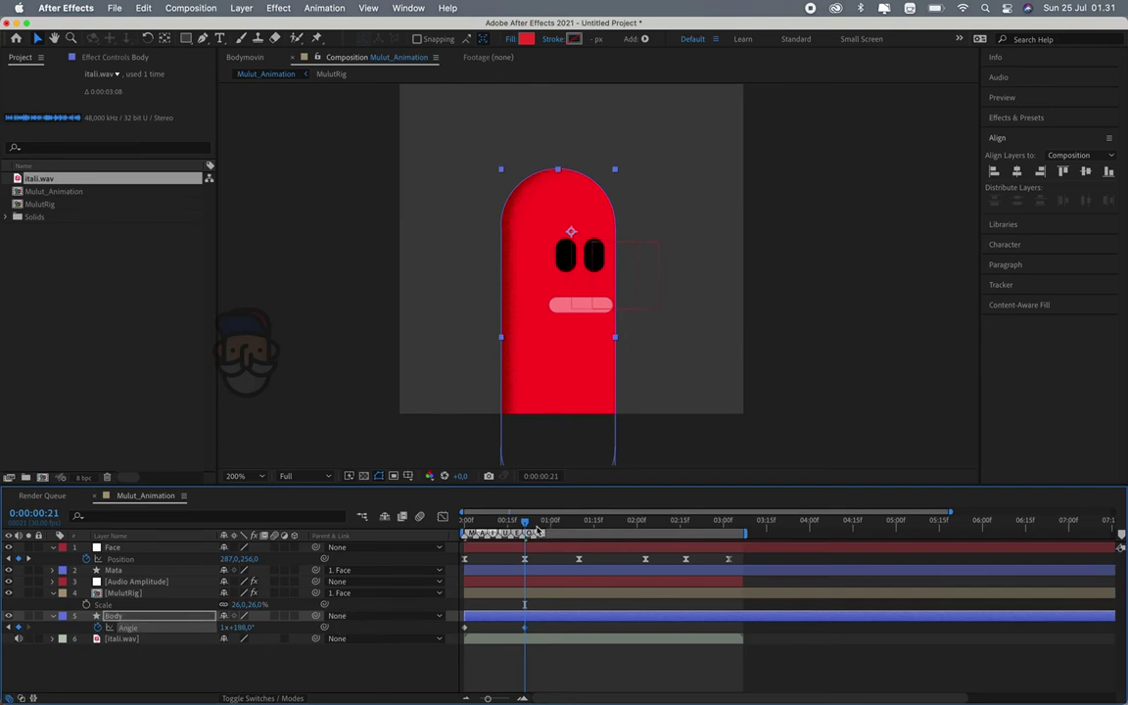
drag(536, 529, 579, 554)
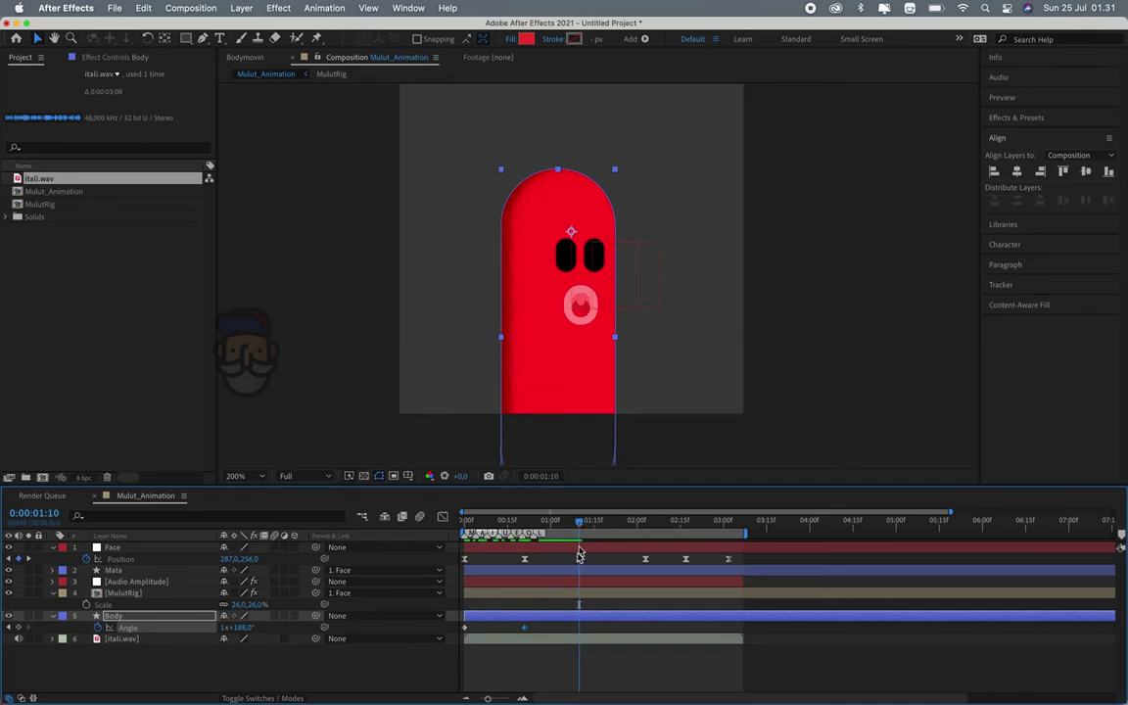
drag(592, 526, 644, 554)
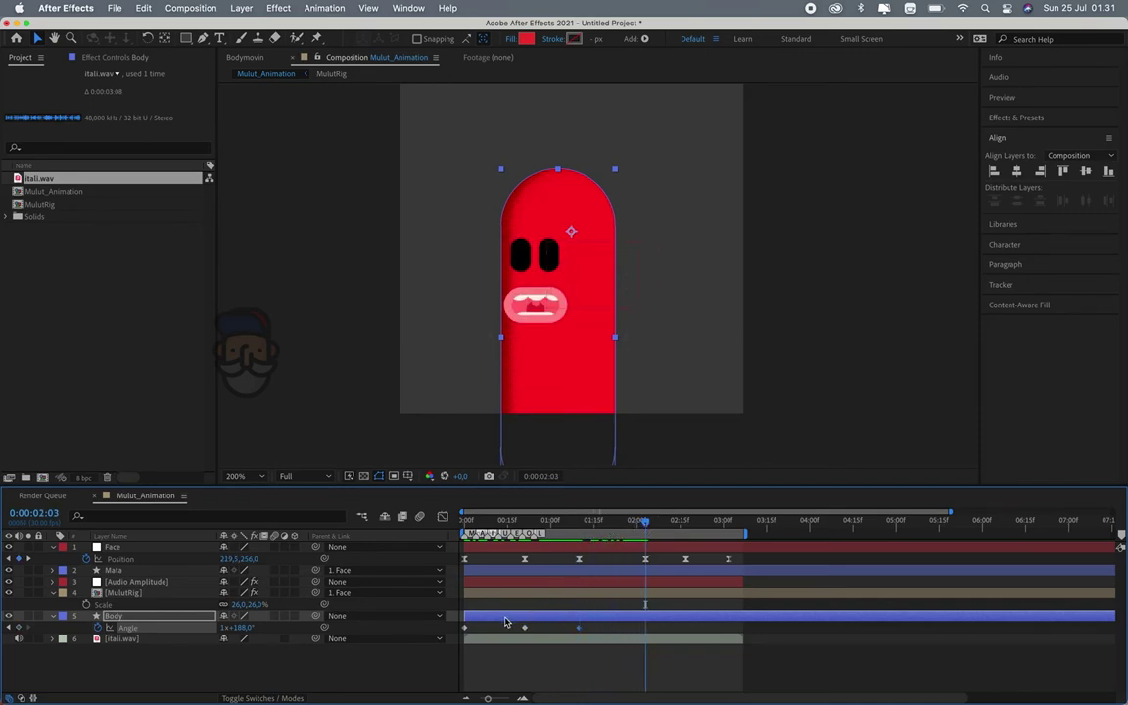
key(F9)
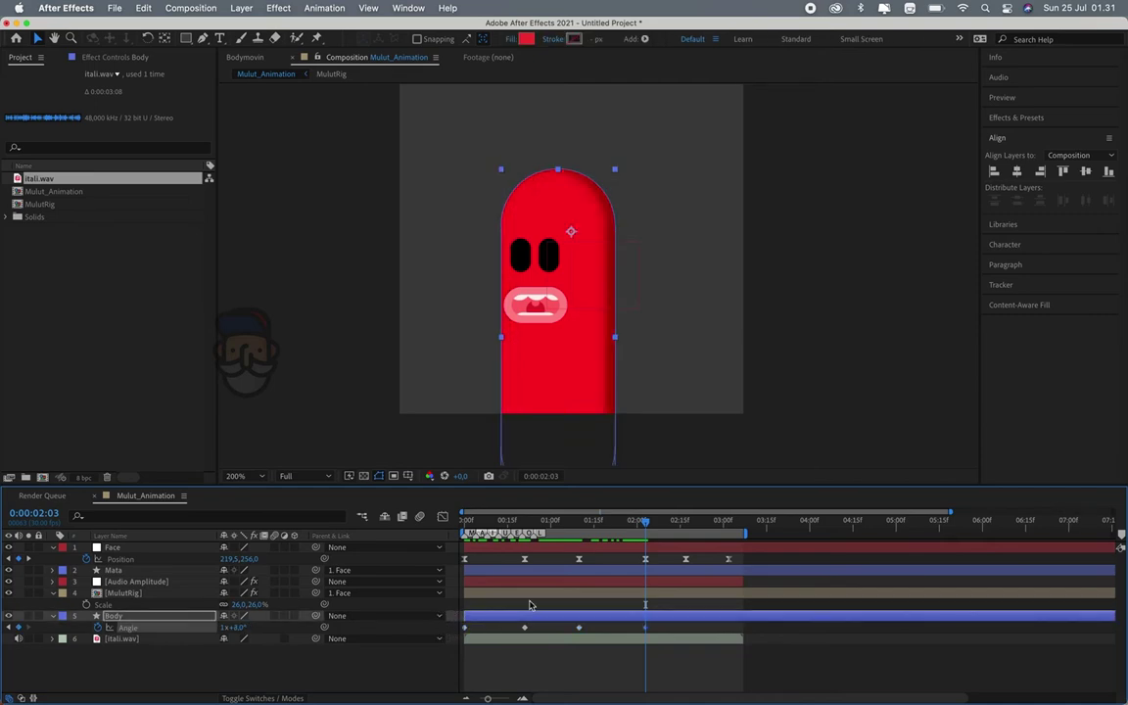
drag(643, 521, 729, 530)
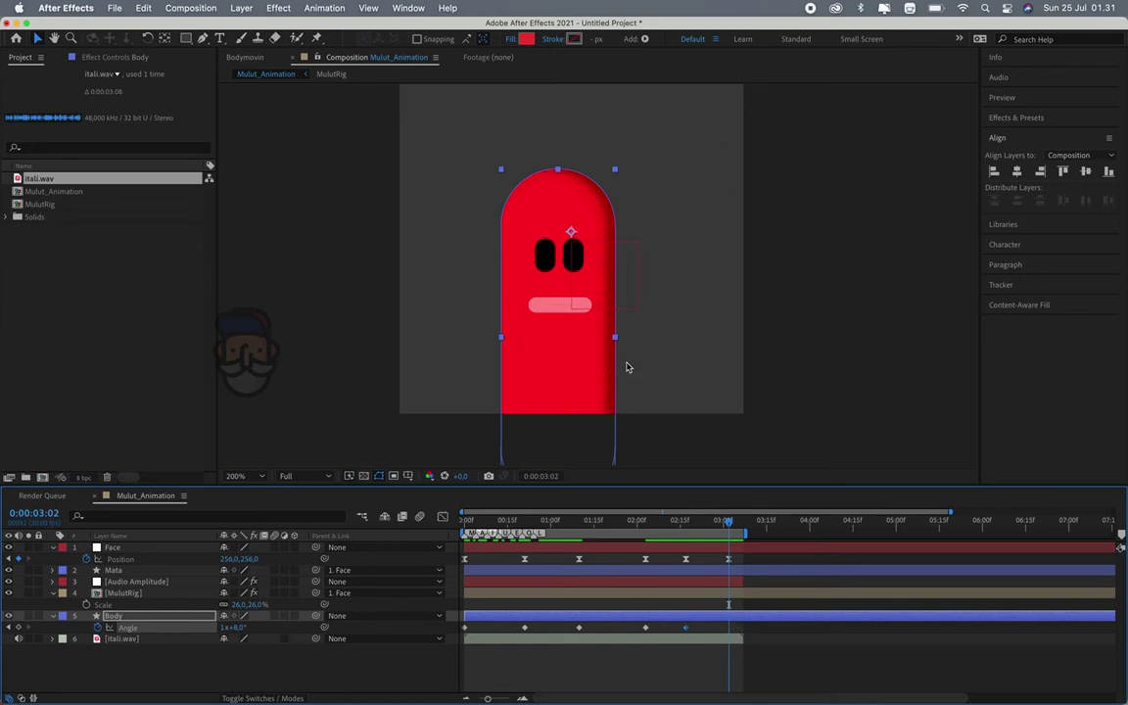
Open the EaseCopy script panel and copy the easing from Face's Position keyframes
click(409, 9)
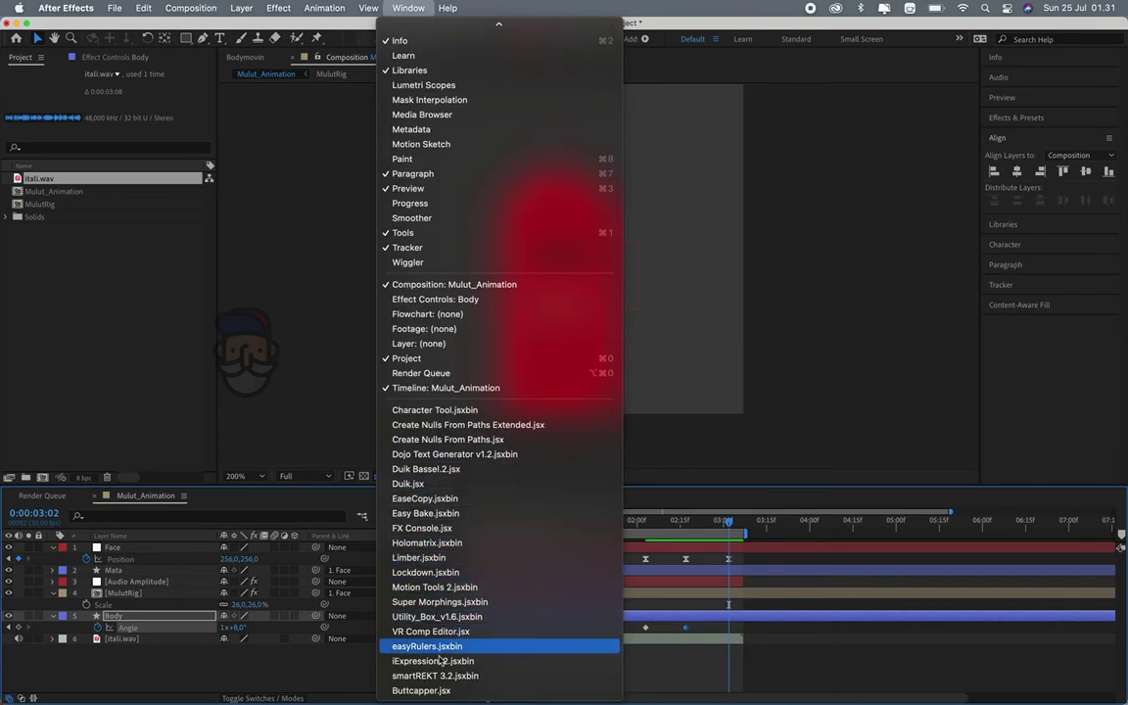
click(474, 508)
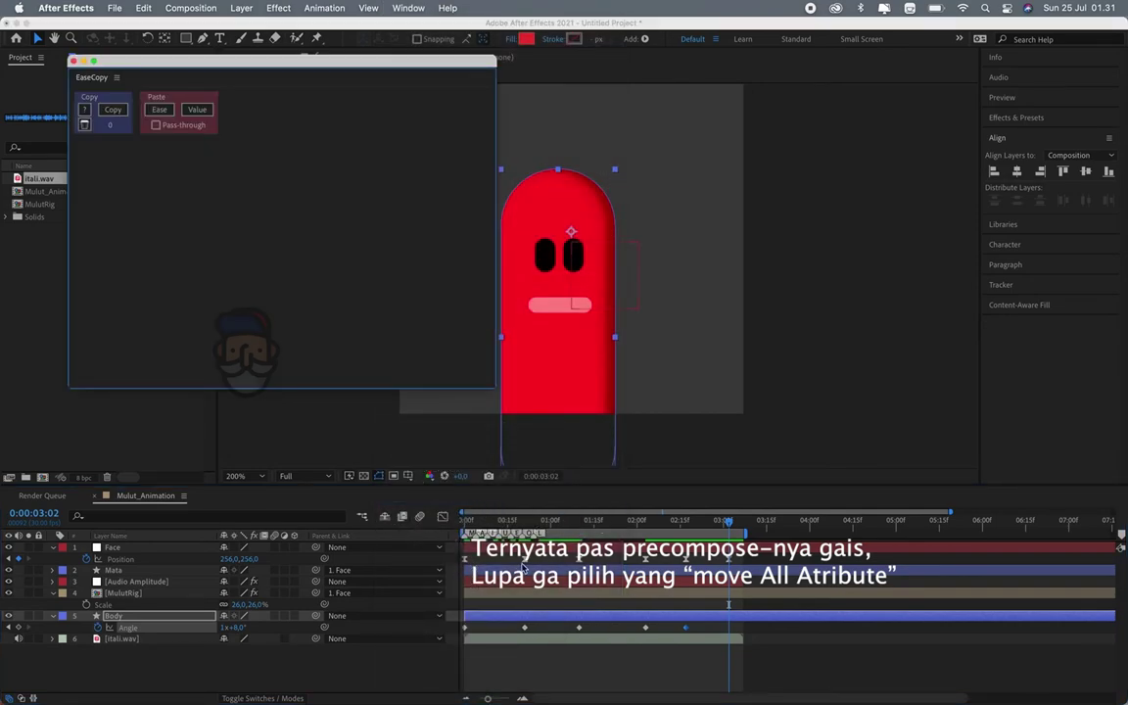
click(120, 558)
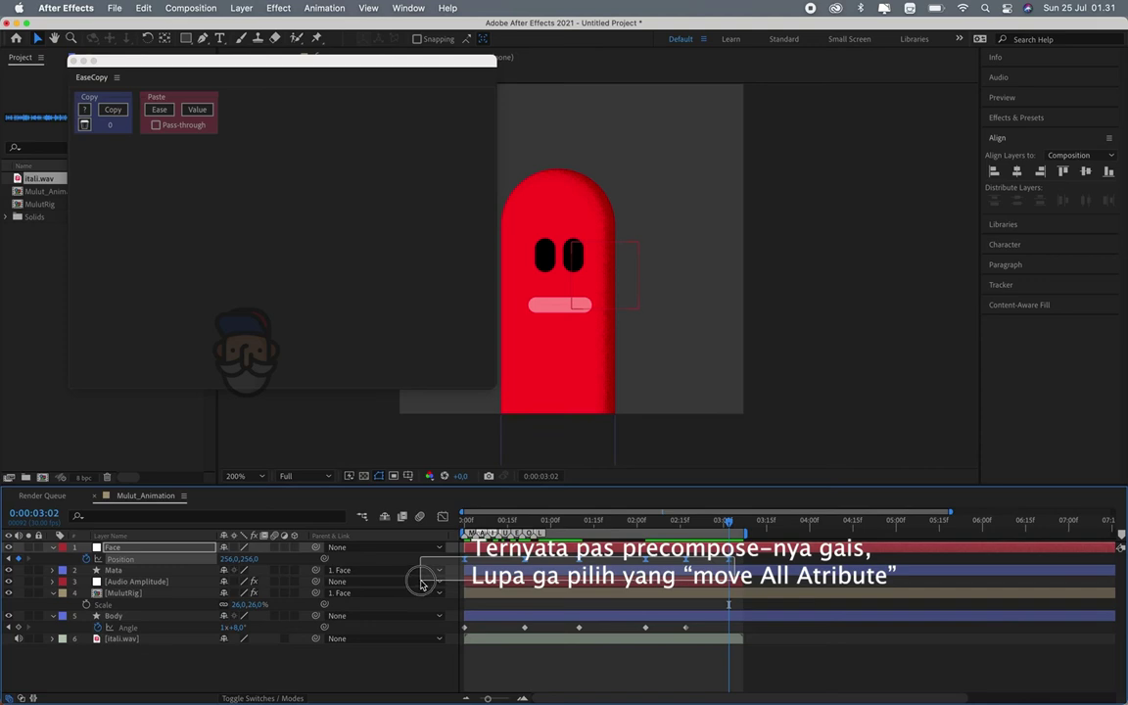
click(115, 109)
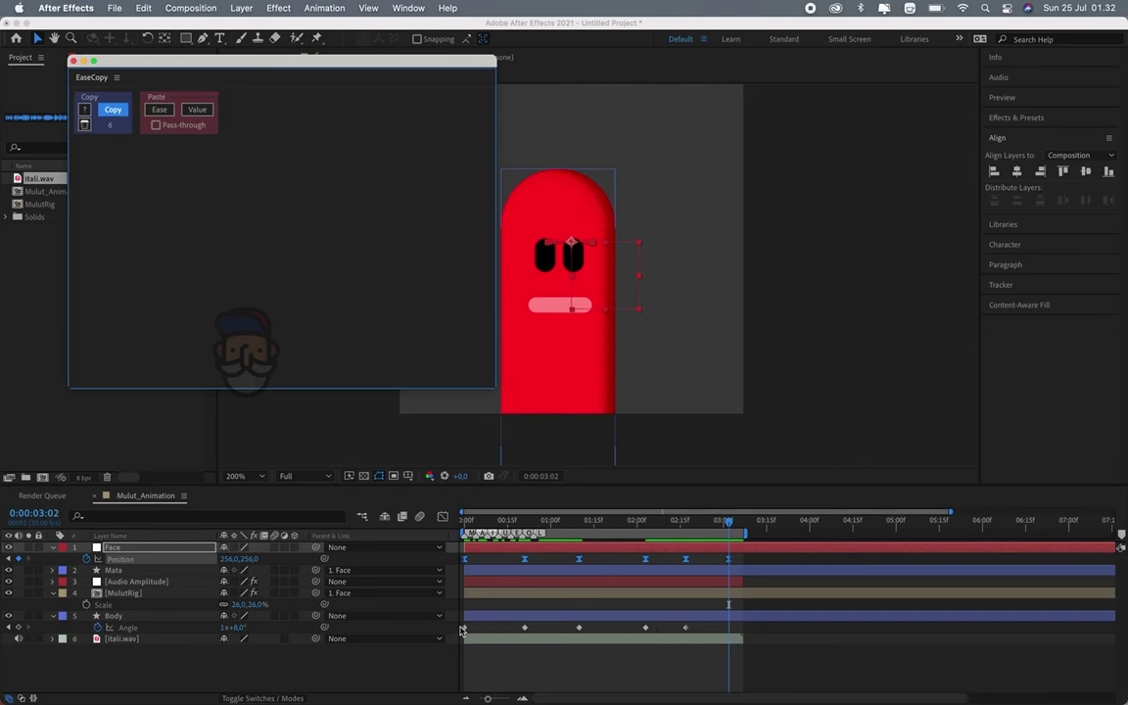
Paste the Face easing onto all of the Body's Inner Shadow Angle keyframes
click(506, 618)
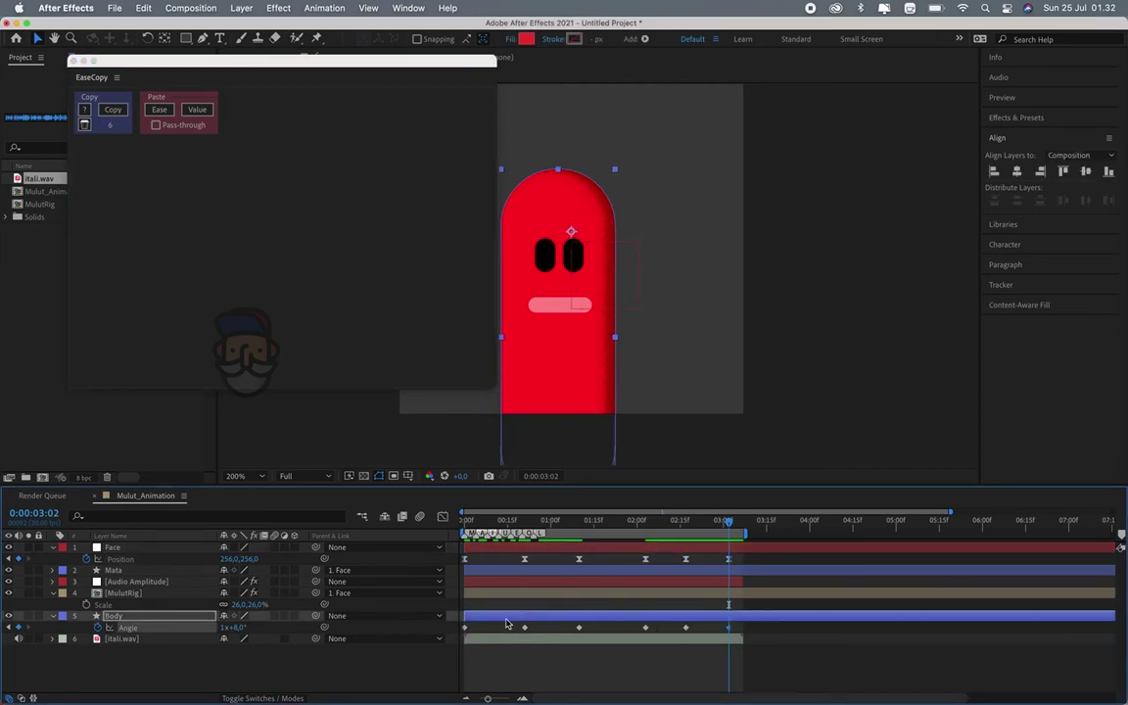
drag(735, 634, 434, 623)
click(111, 112)
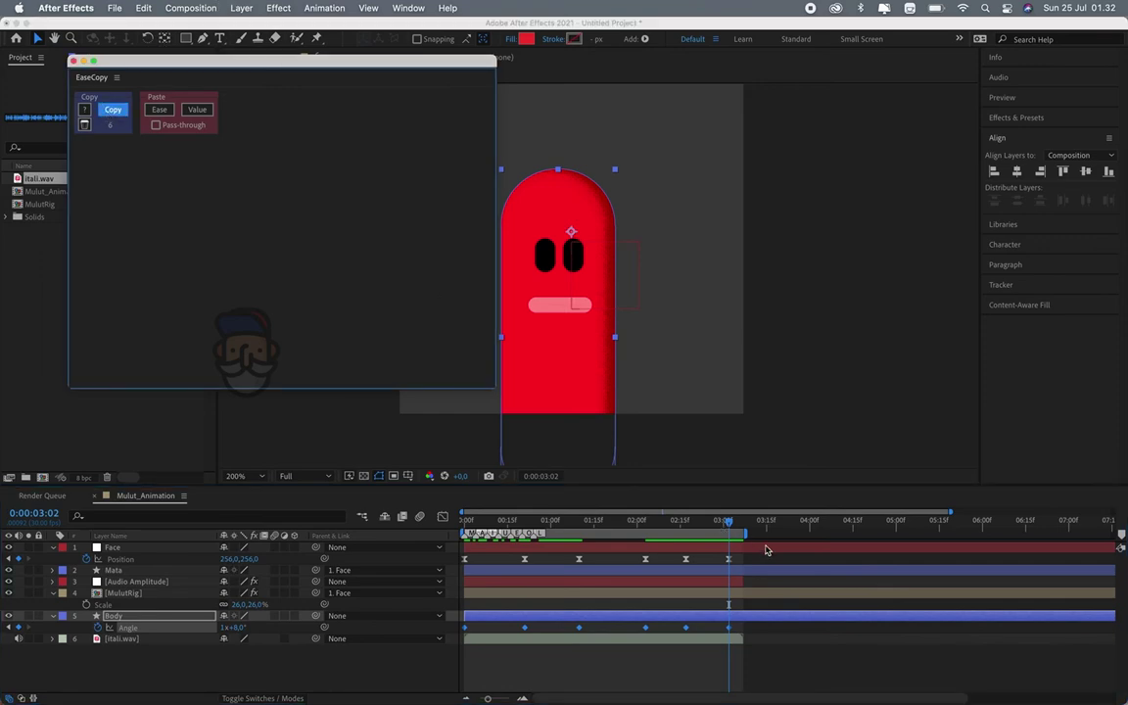
drag(766, 551, 455, 565)
click(122, 113)
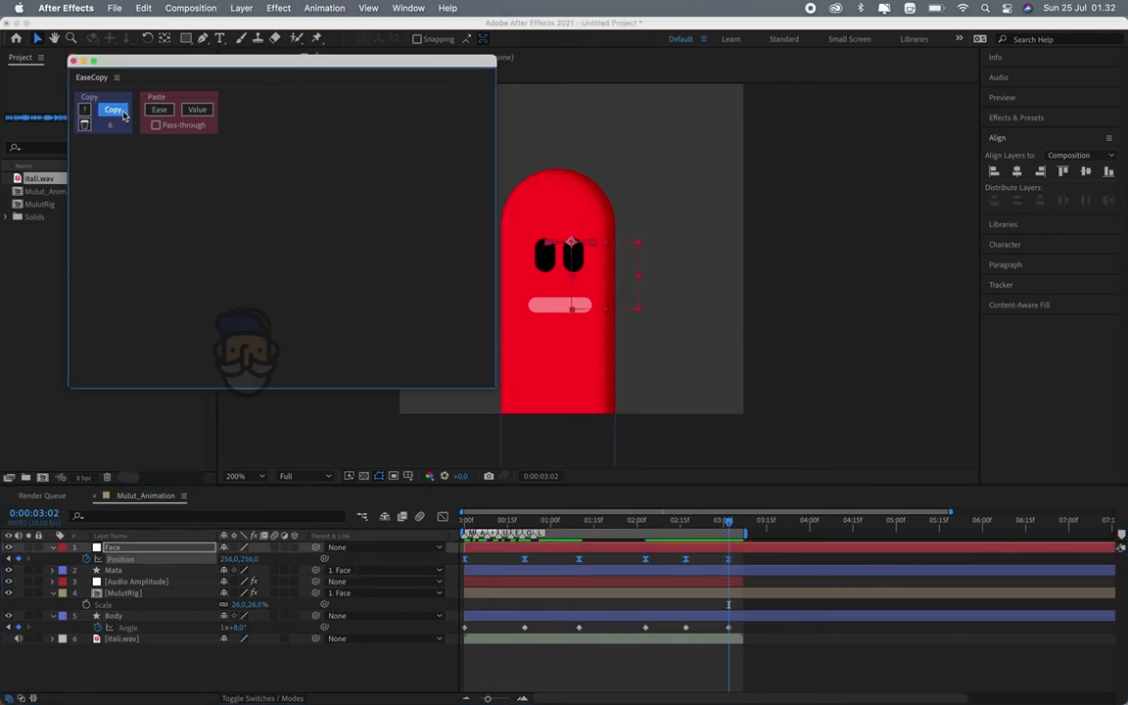
drag(742, 633, 441, 625)
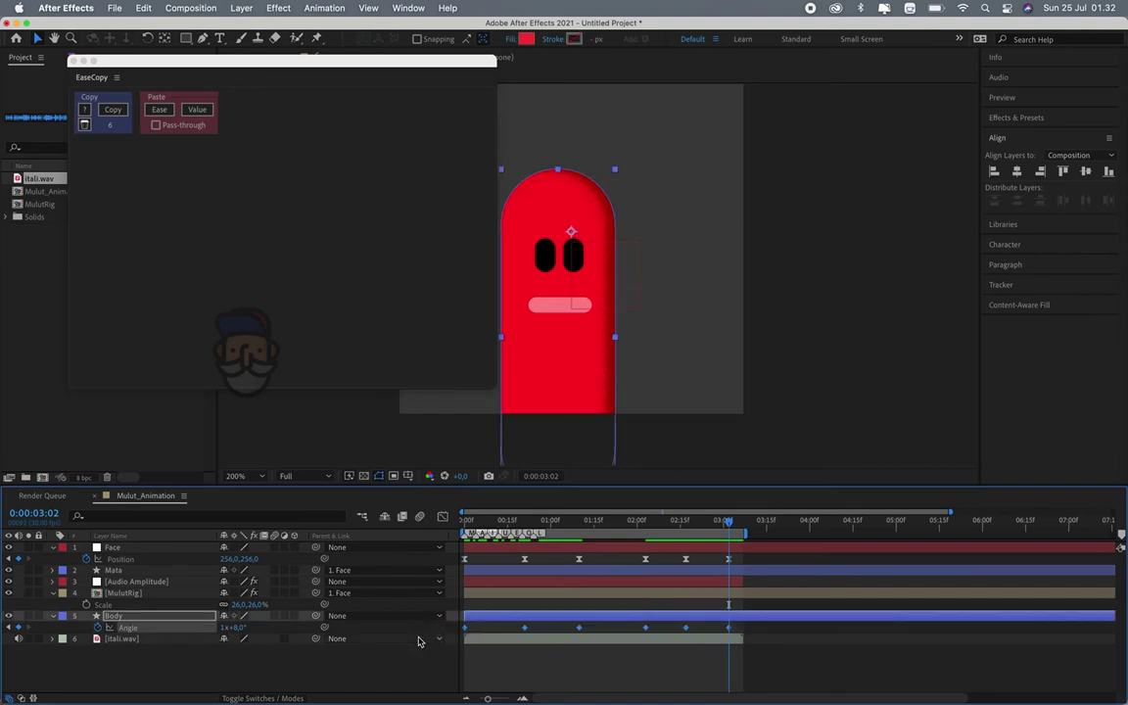
click(162, 111)
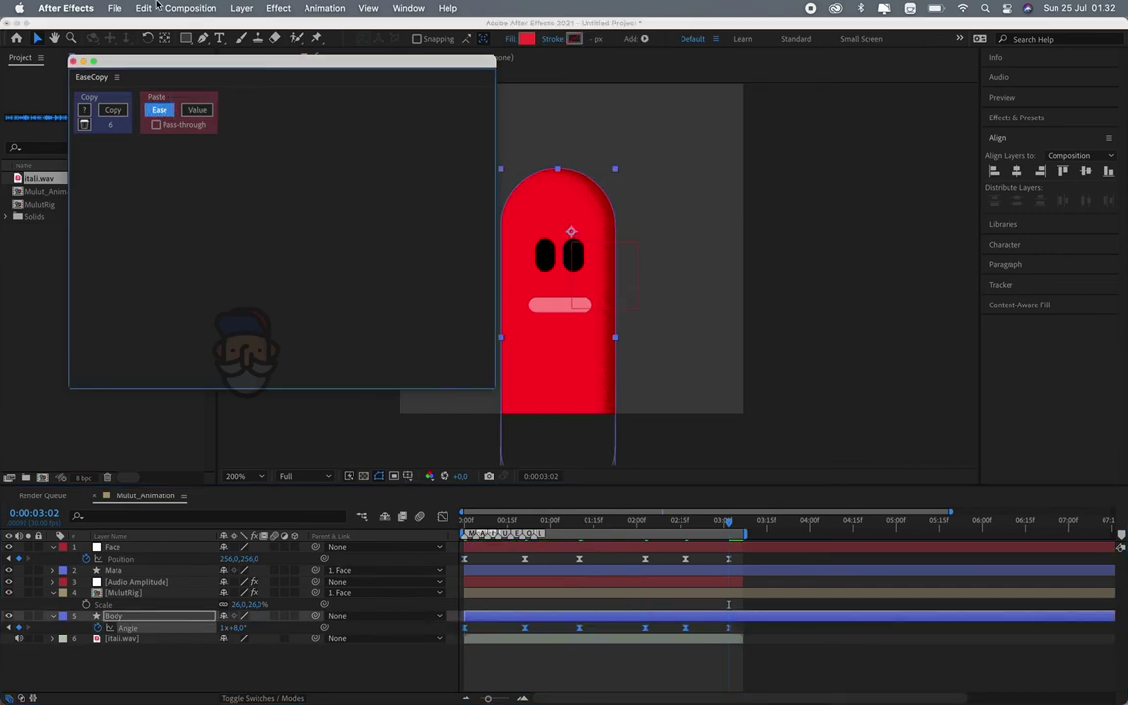
Close EaseCopy, preview and scrub the face motion, then return to the first frame
click(73, 62)
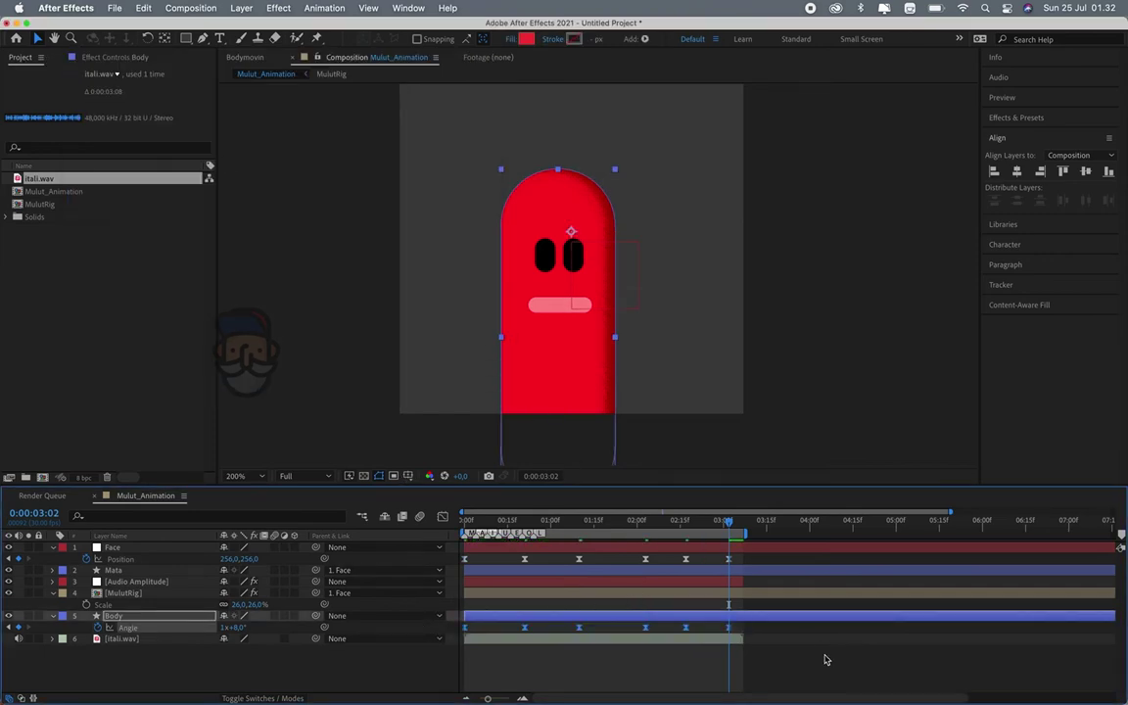
key(space)
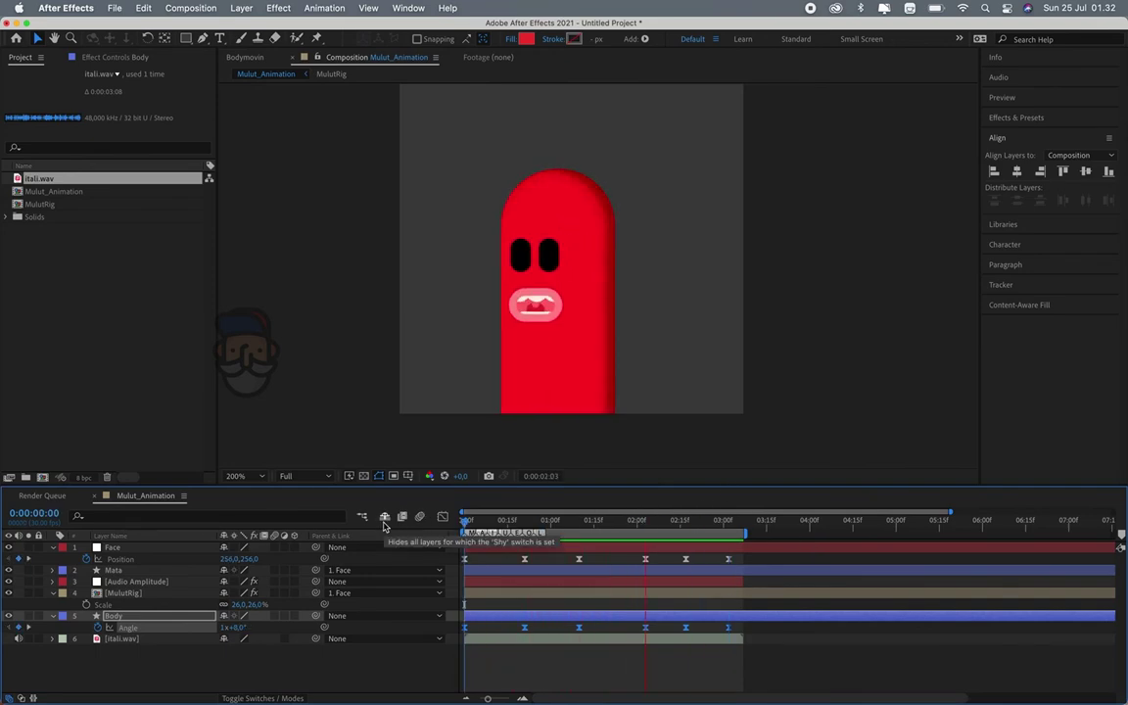
key(space)
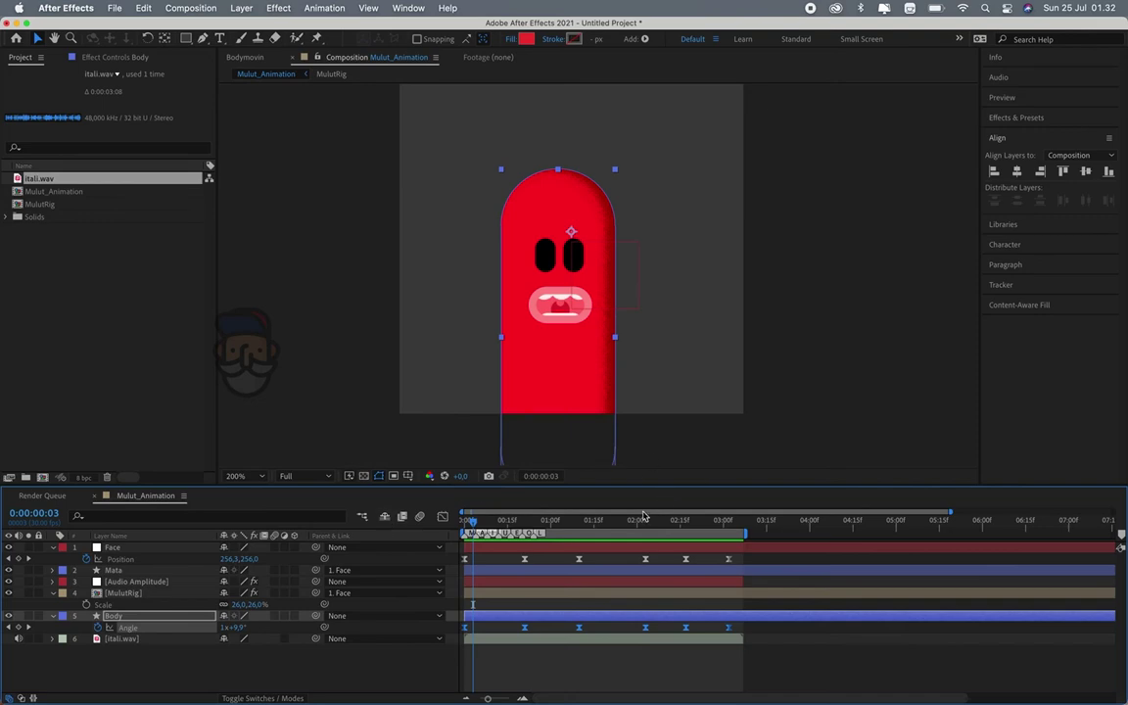
drag(643, 516, 512, 519)
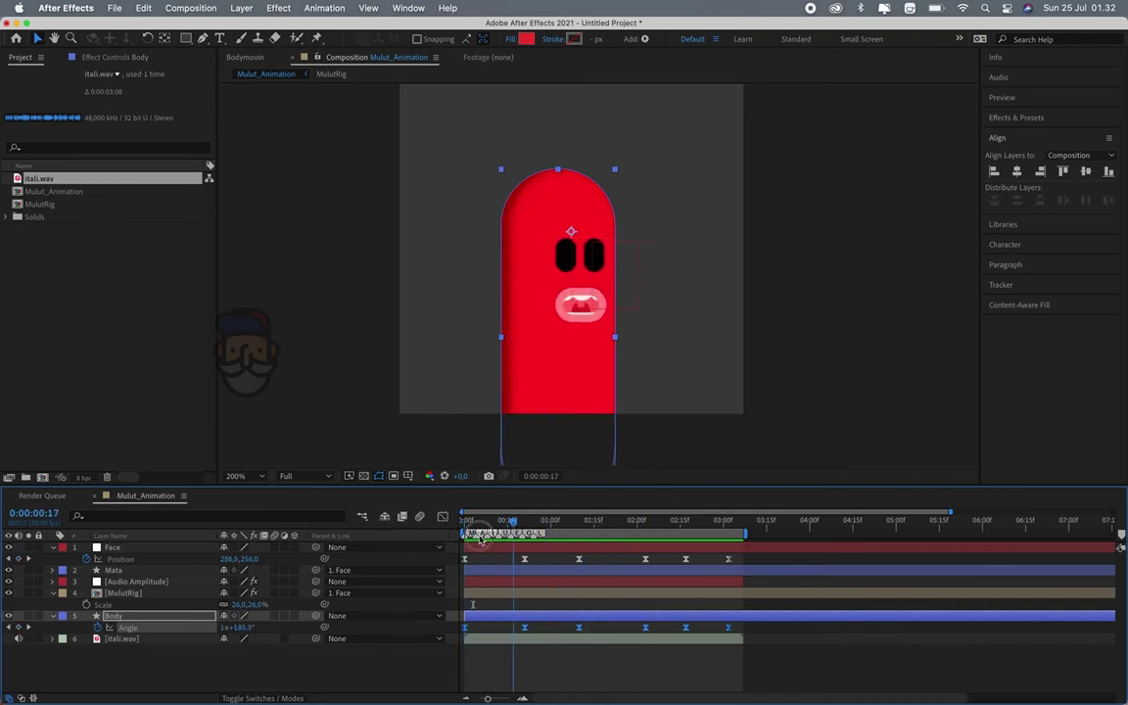
key(Home)
Draw a curved arm arc with the Pen tool against the body's left side
click(203, 37)
key(period)
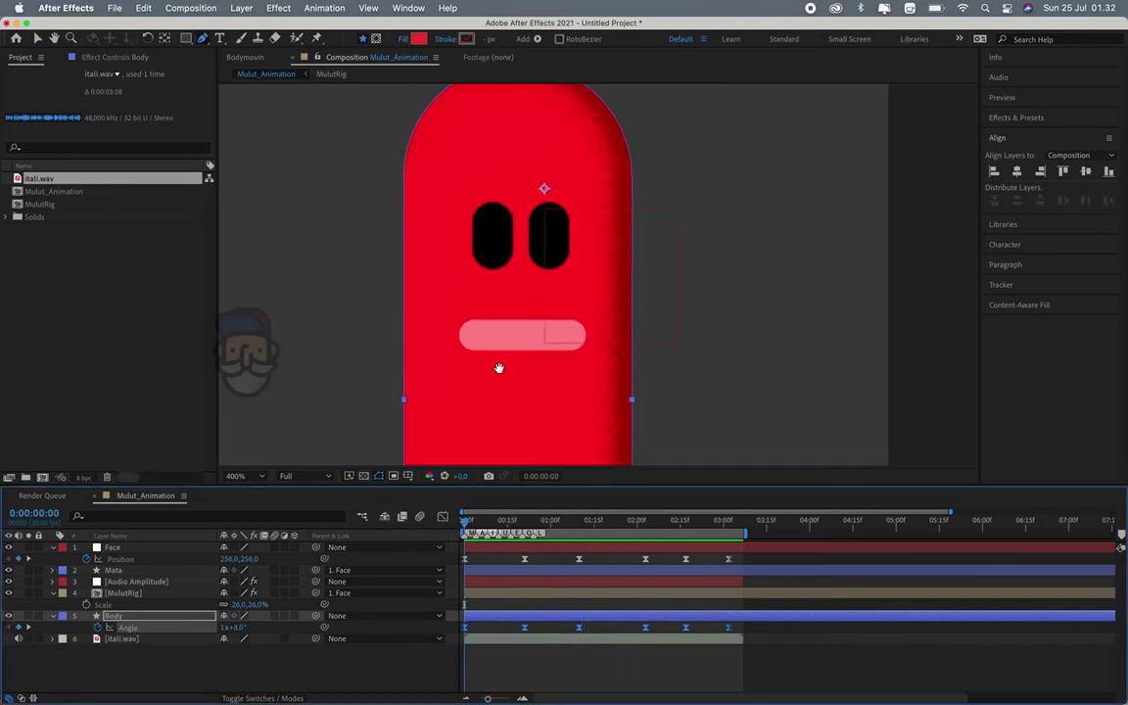
drag(498, 370, 567, 299)
click(476, 260)
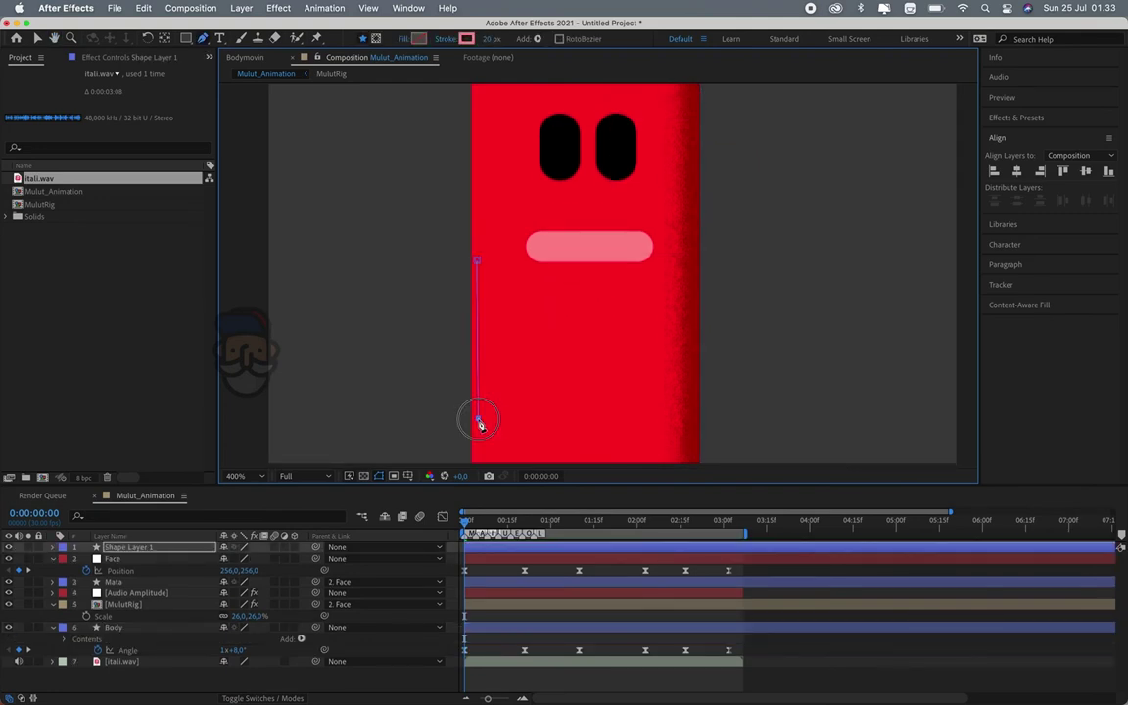
drag(480, 423, 608, 458)
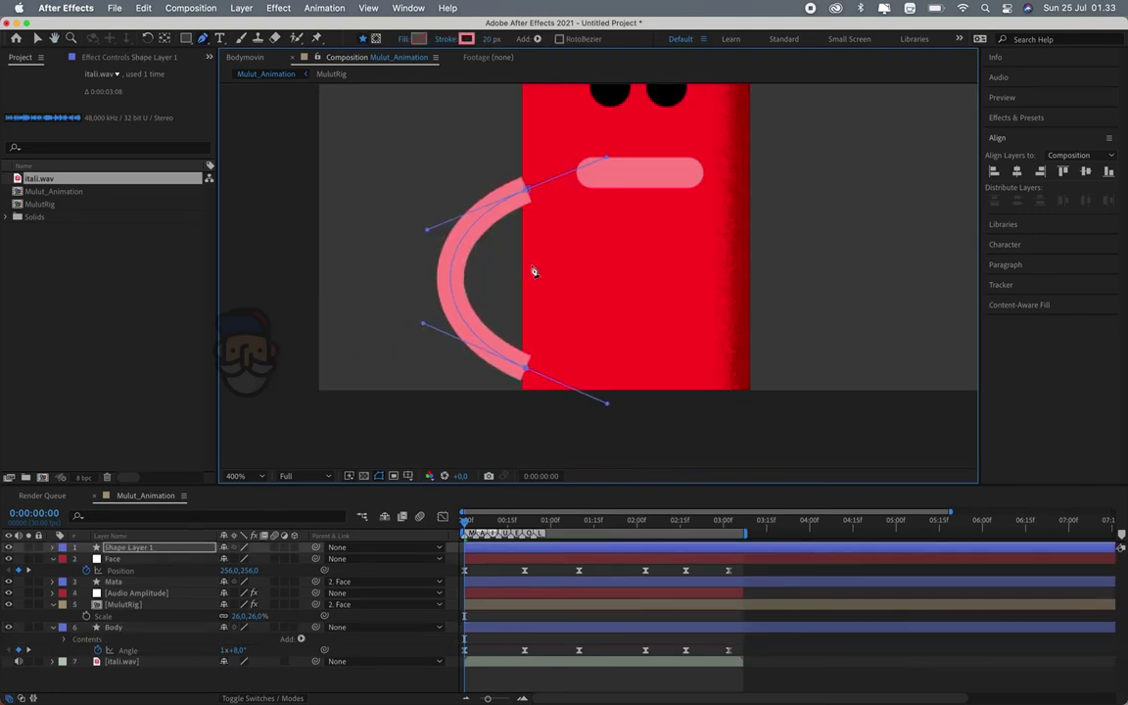
Rename the new shape layer to TanganKn
click(134, 548)
key(Return)
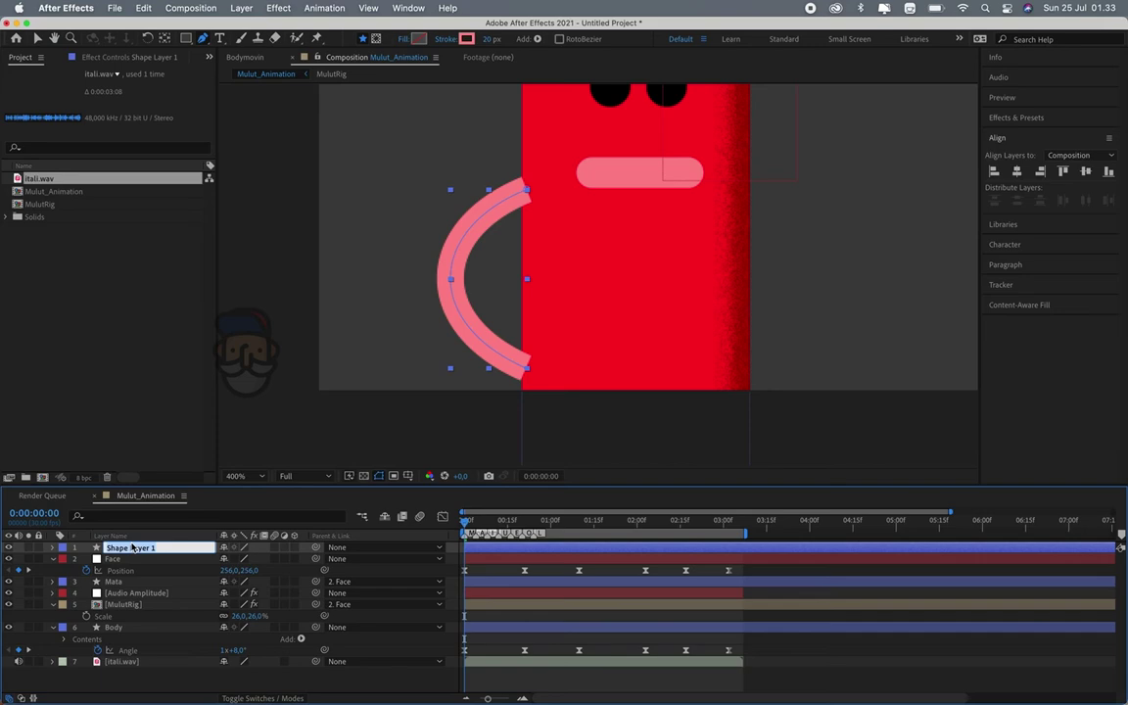
text(TanganKn)
key(Return)
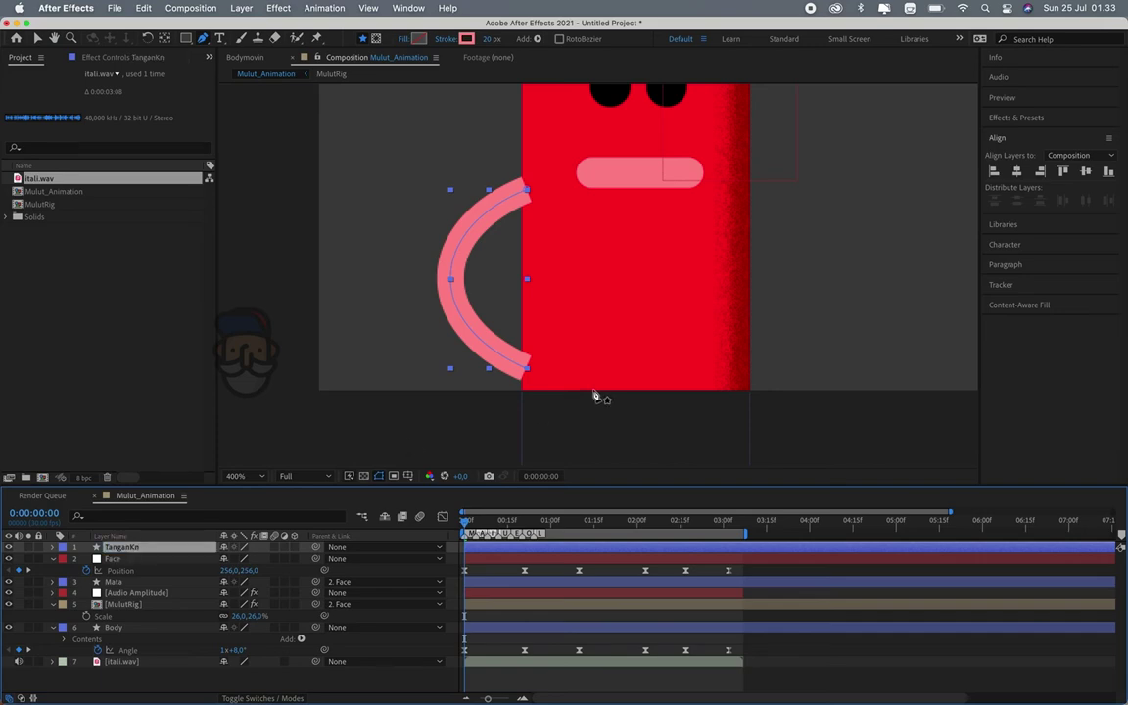
Set the arm stroke's Line Cap and Line Join to Round
scroll(629, 384, down, 3)
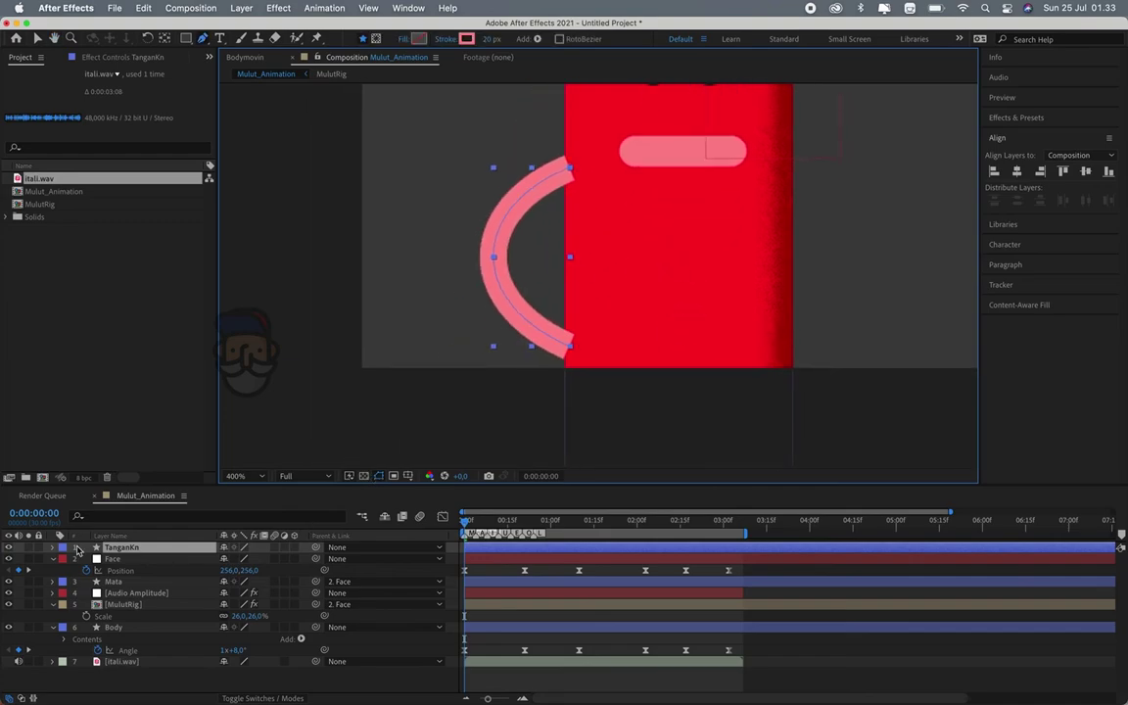
click(52, 548)
click(66, 559)
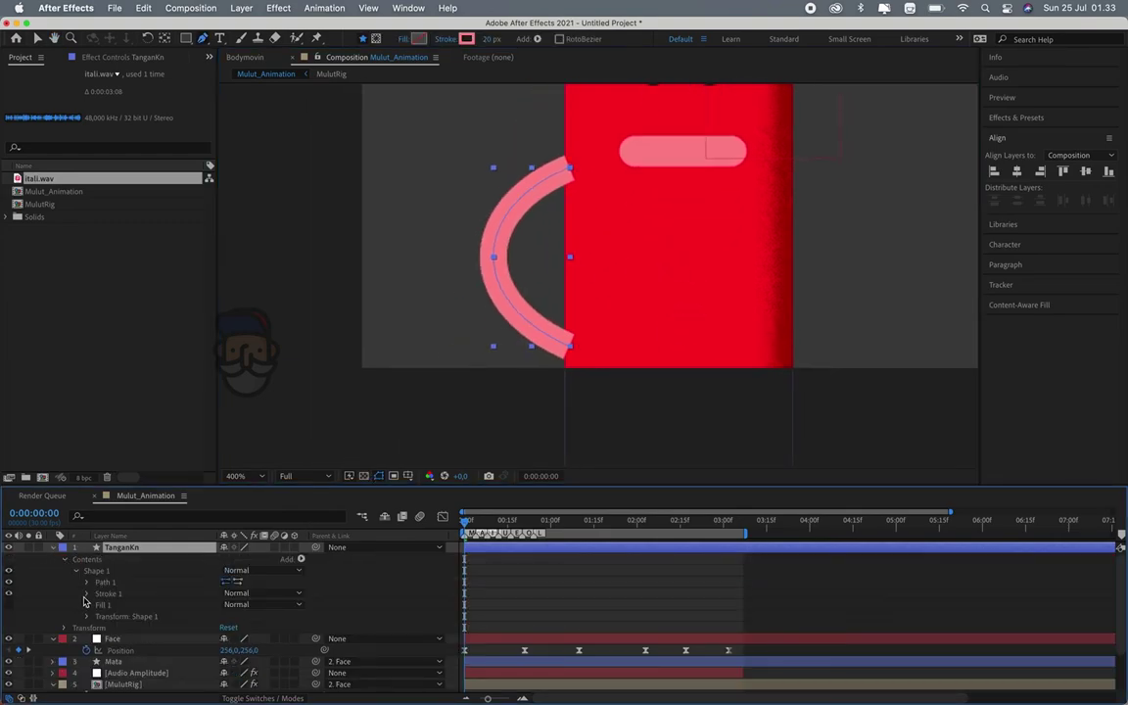
scroll(86, 601, down, 3)
click(298, 630)
click(257, 659)
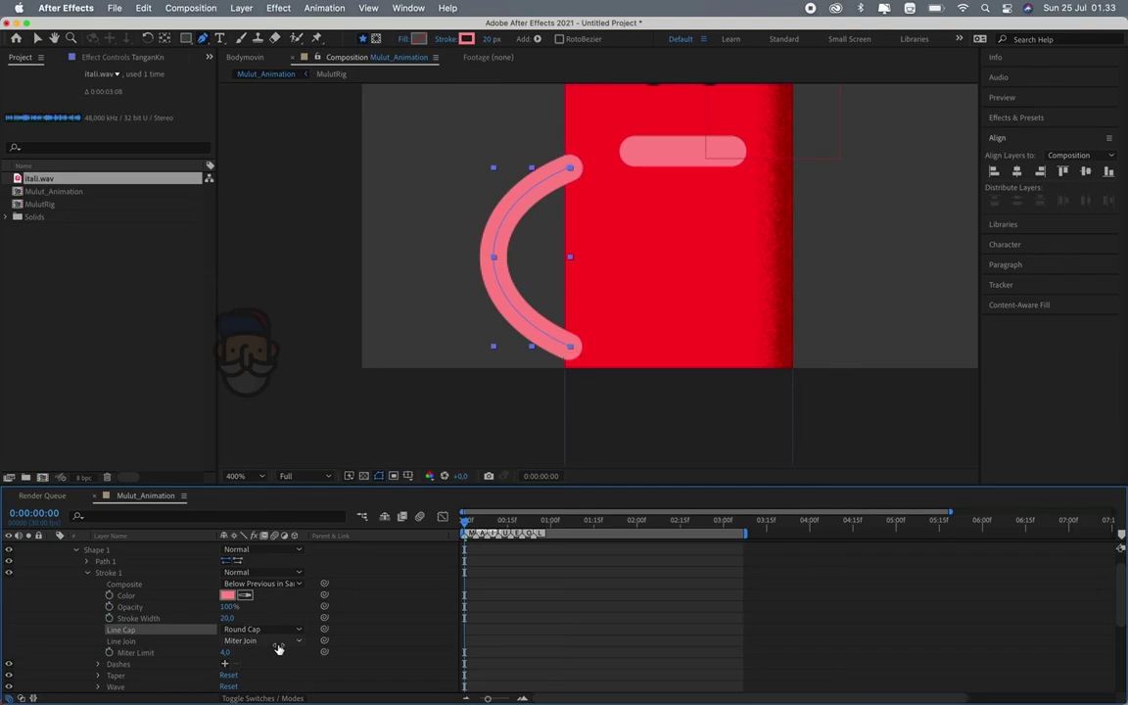
click(293, 640)
click(256, 654)
Make the arm's stroke colour black (000000)
key(v)
click(524, 286)
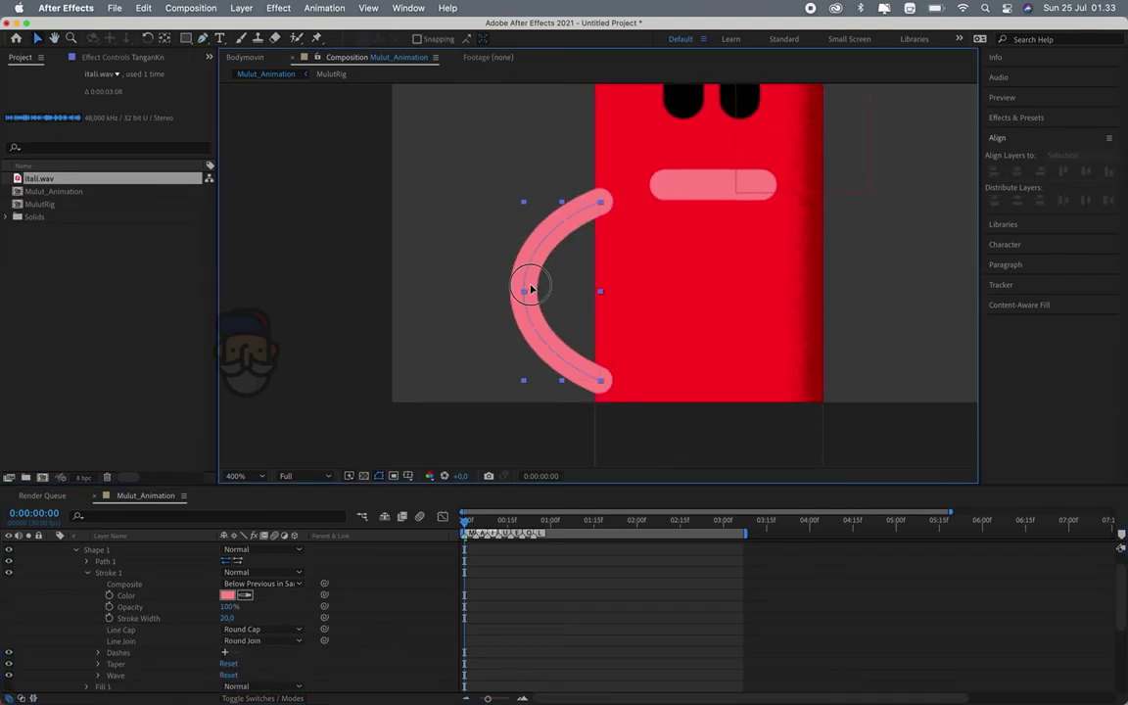
click(574, 39)
text(000000)
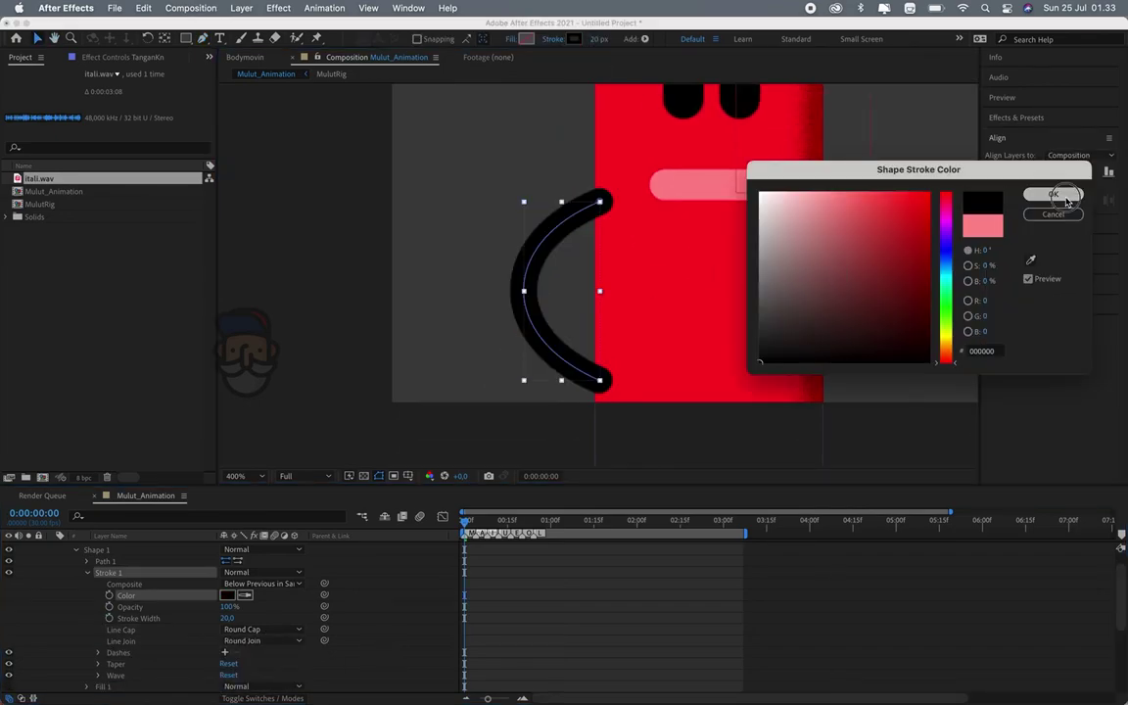
click(1052, 192)
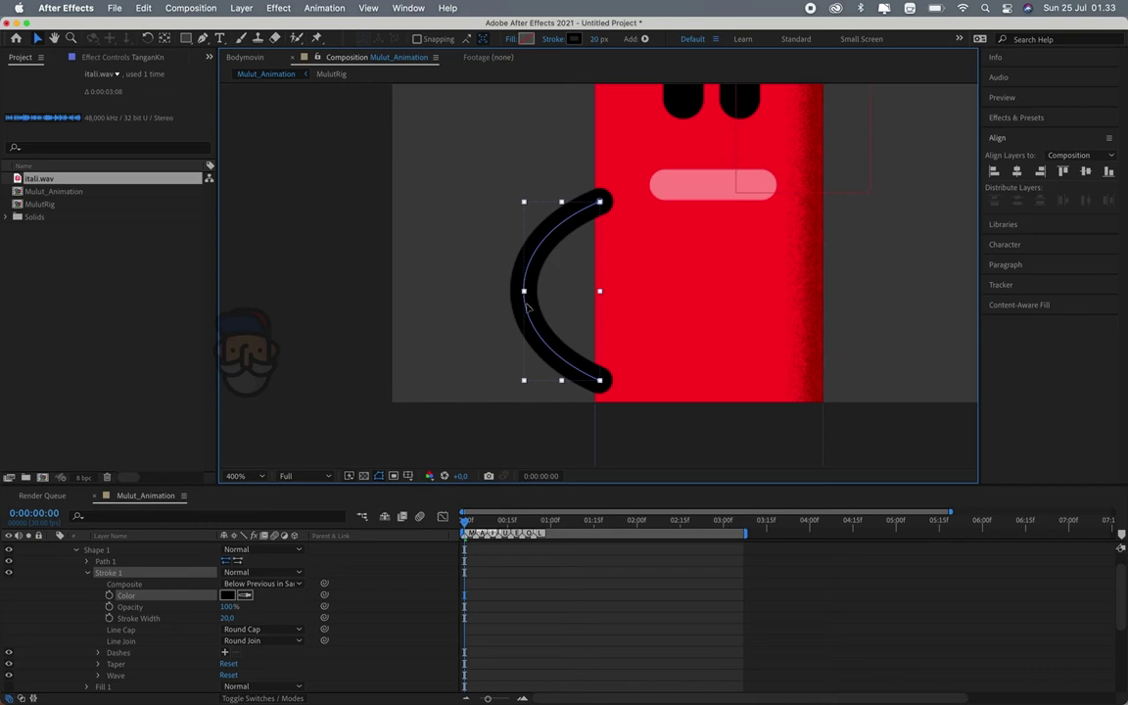
scroll(147, 559, up, 2)
click(149, 548)
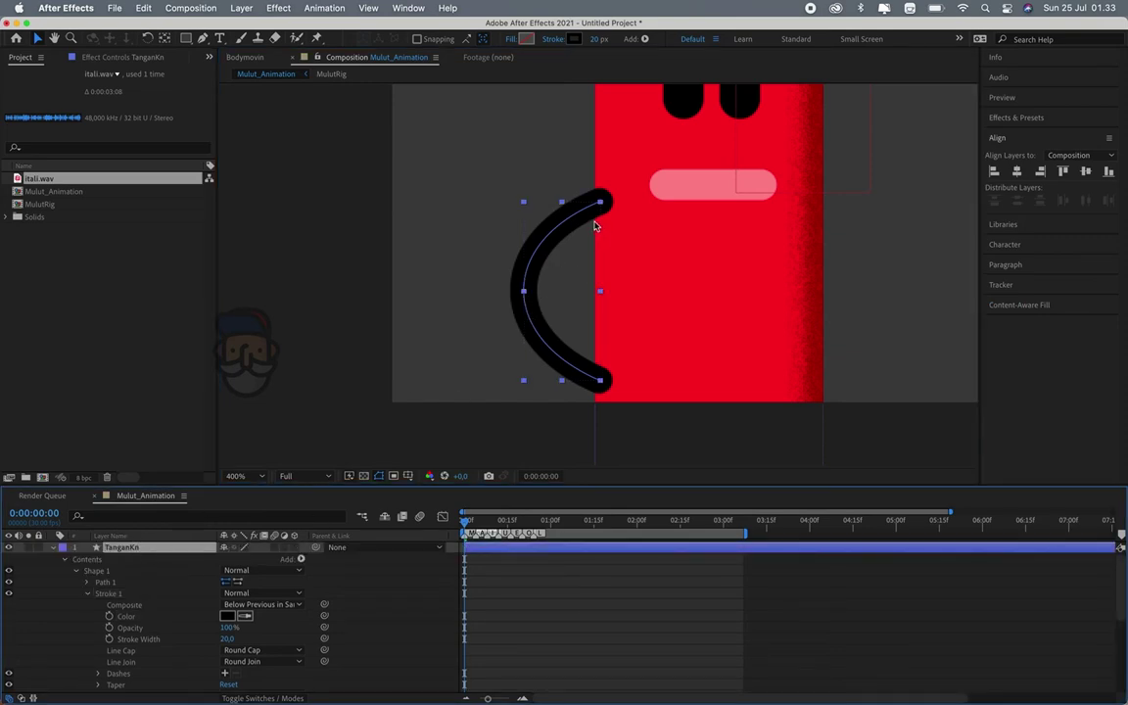
key(y)
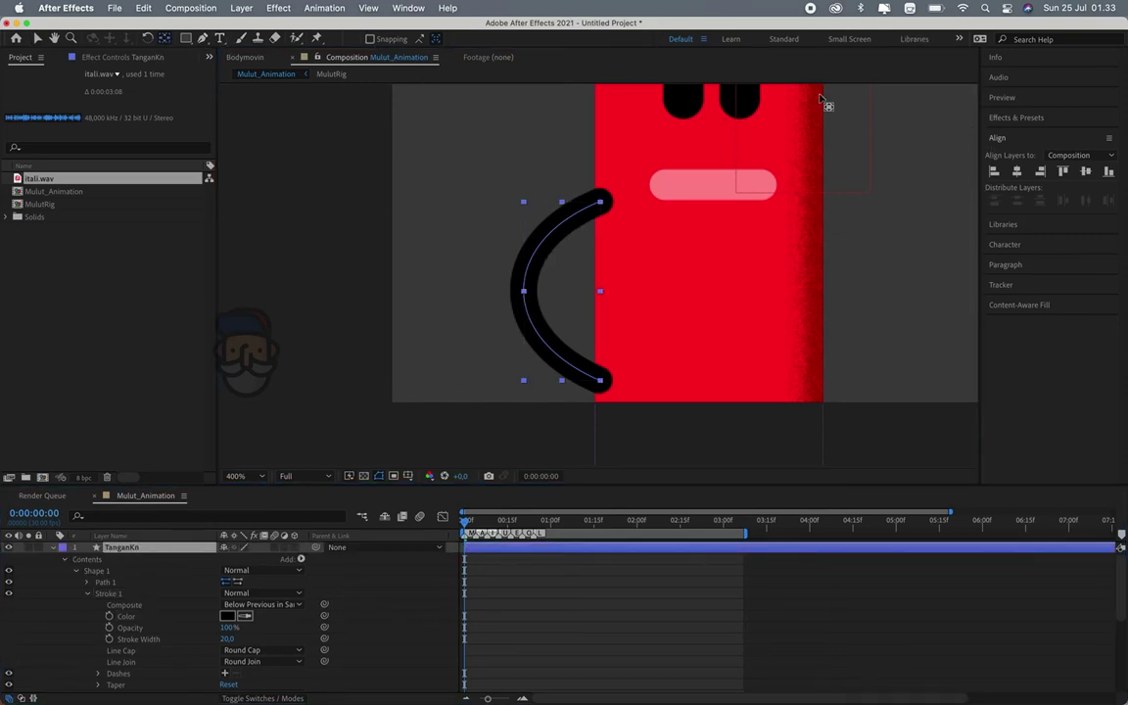
Switch to the Standard workspace and recentre the view on the character
click(783, 39)
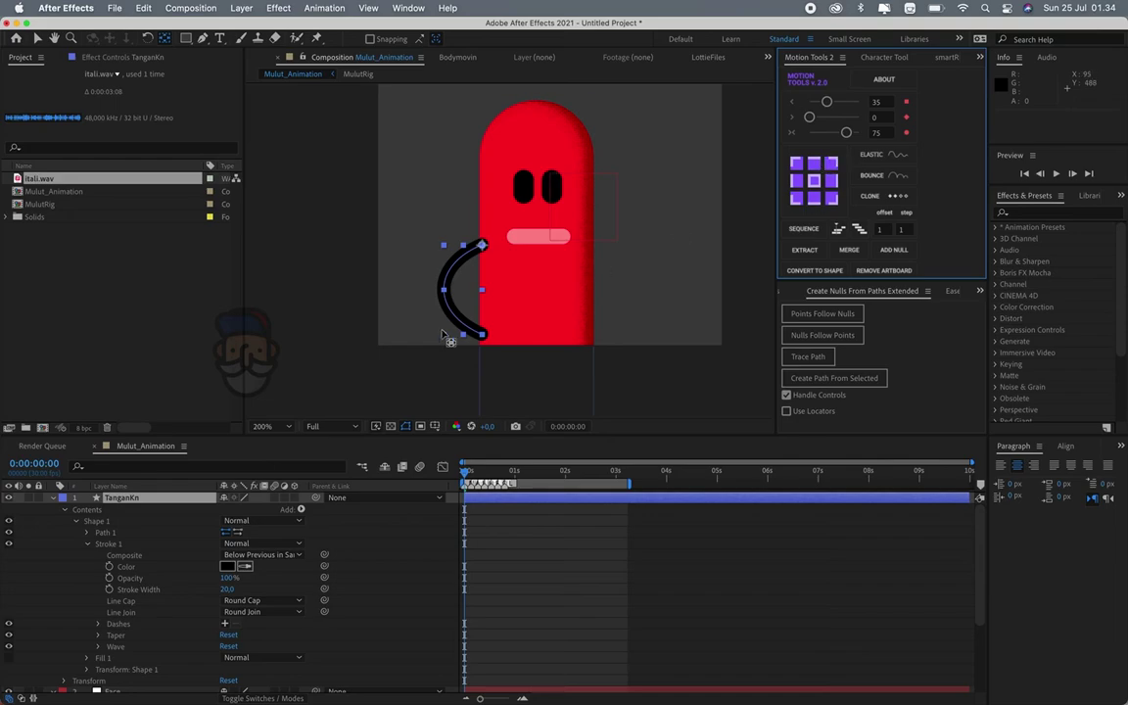
click(614, 388)
key(h)
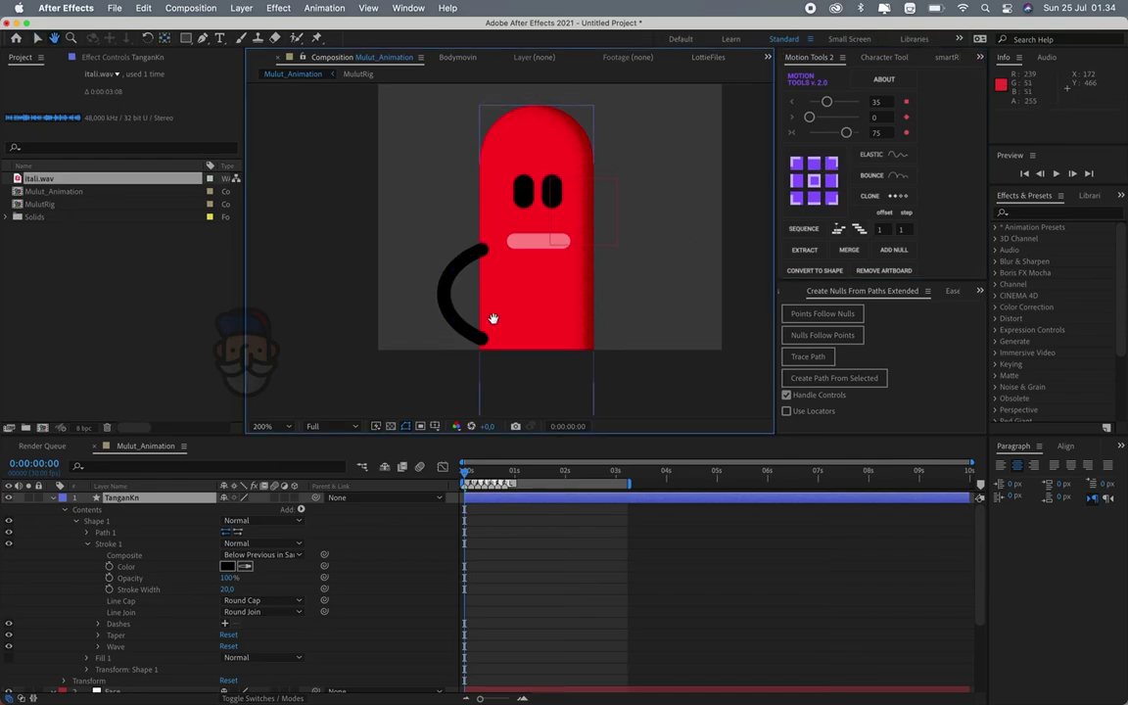
drag(493, 319, 489, 349)
key(v)
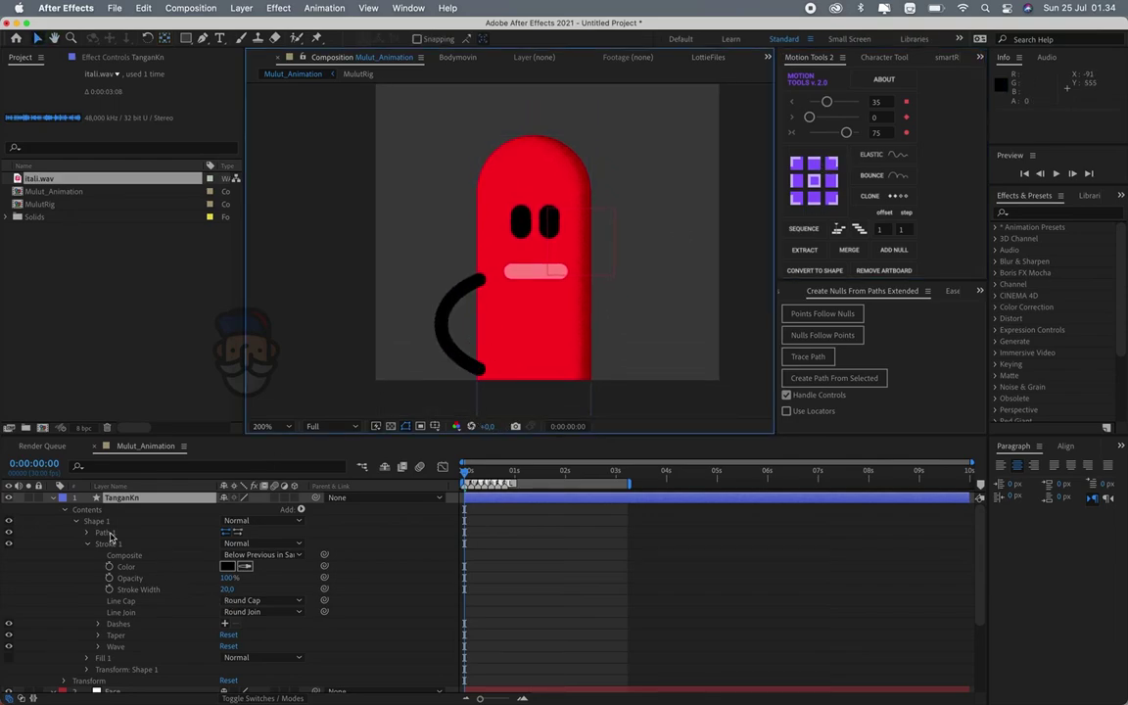
click(109, 536)
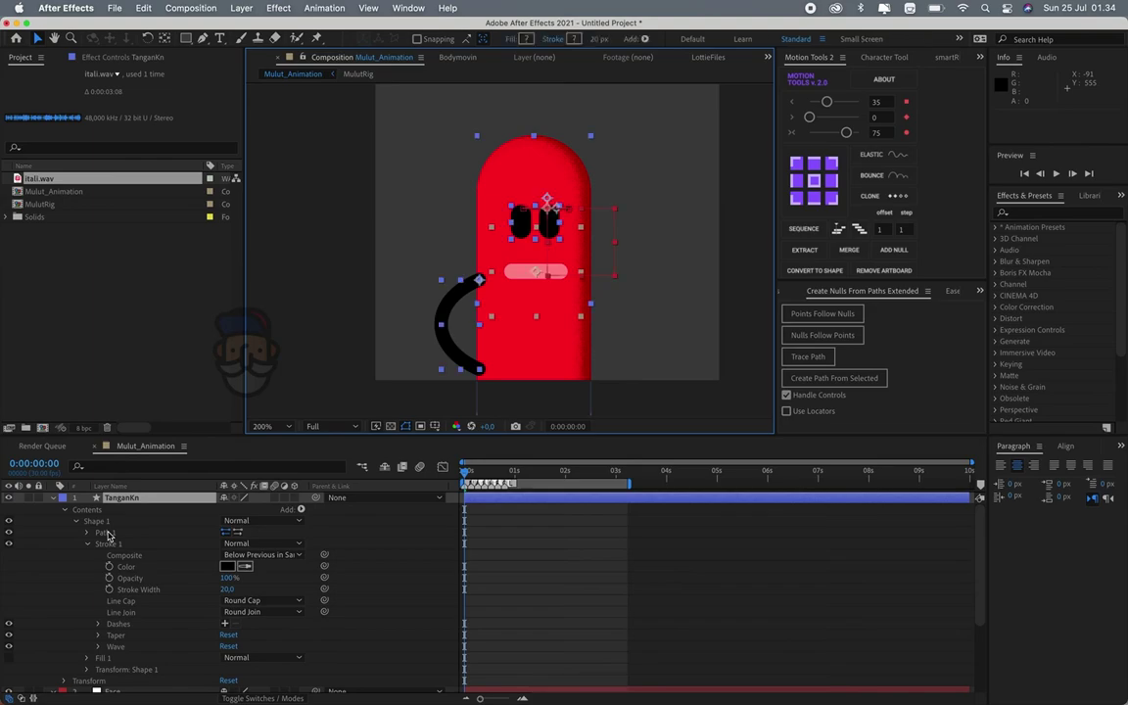
click(56, 501)
Parent TanganKn to Body, test by moving Body, then undo the move
shift+click(116, 569)
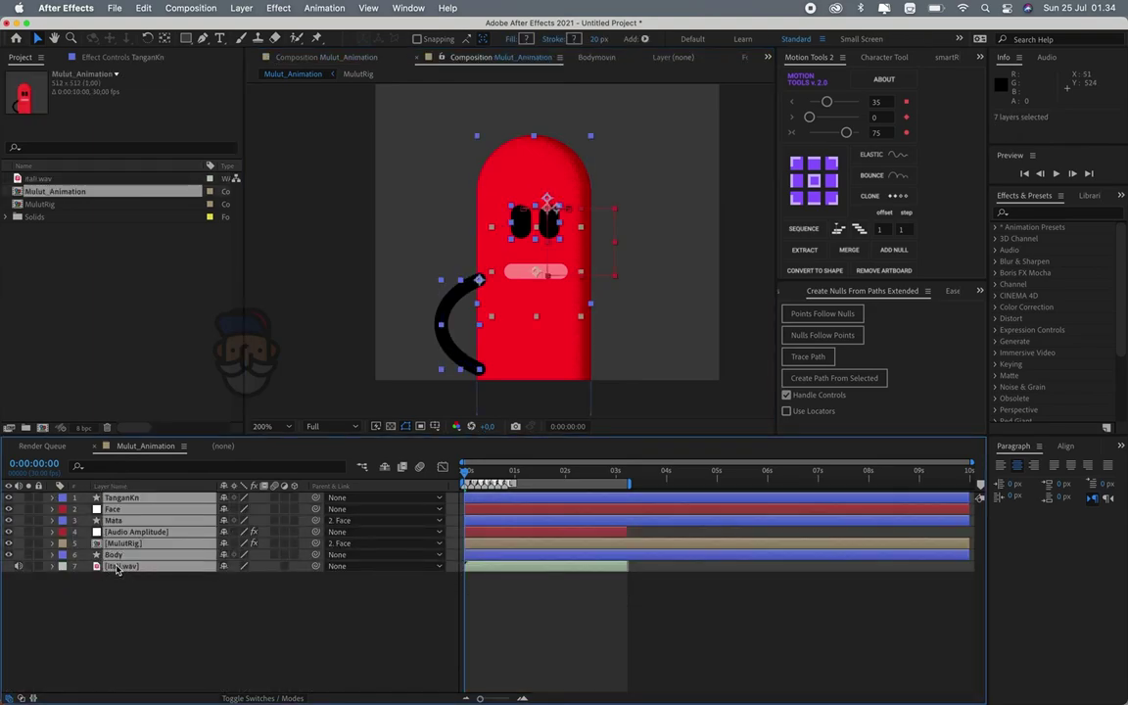
click(187, 615)
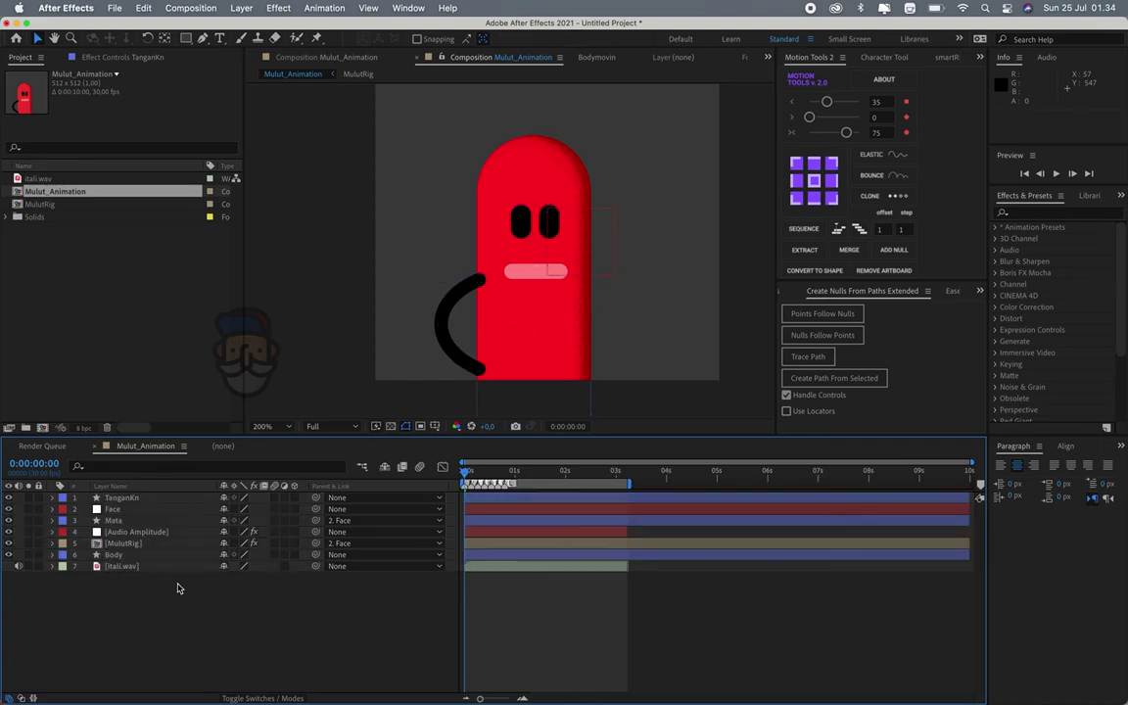
click(122, 498)
drag(316, 502, 127, 555)
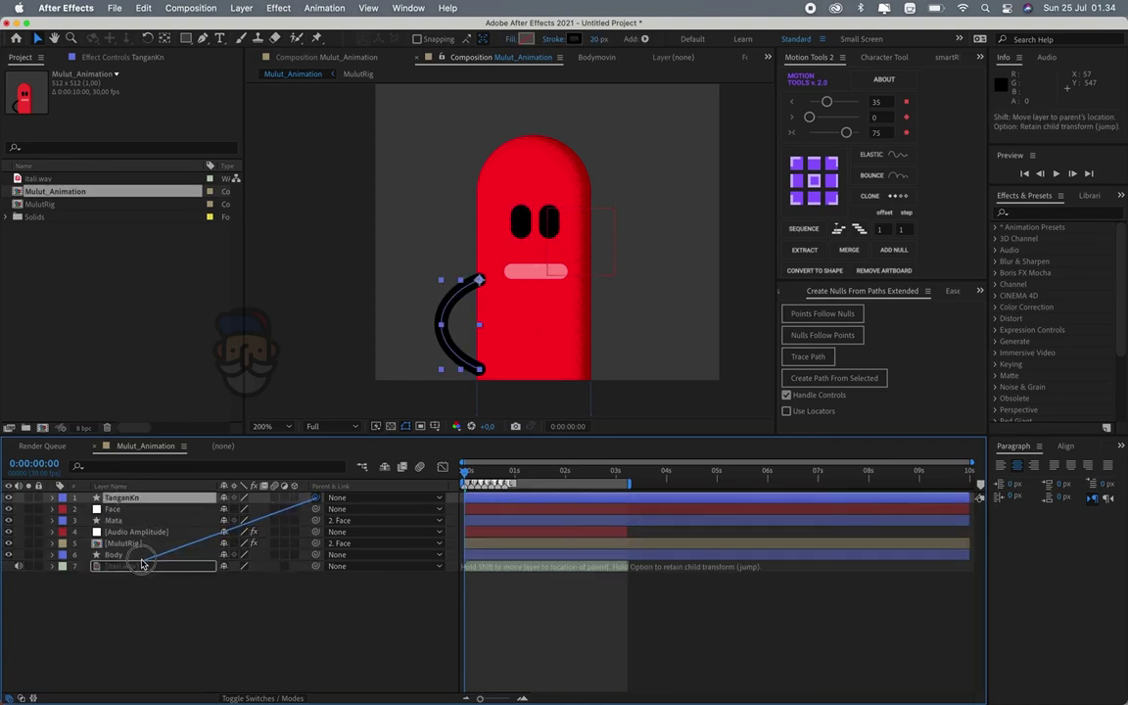
click(115, 555)
drag(563, 282, 535, 325)
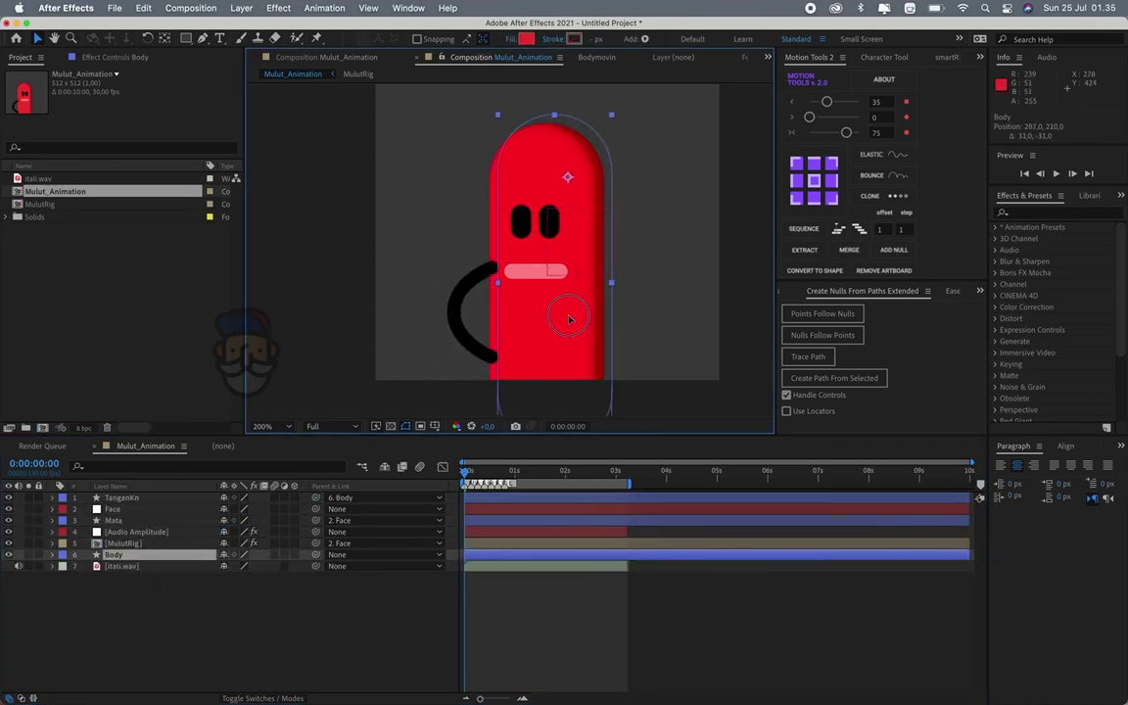
key(super+z)
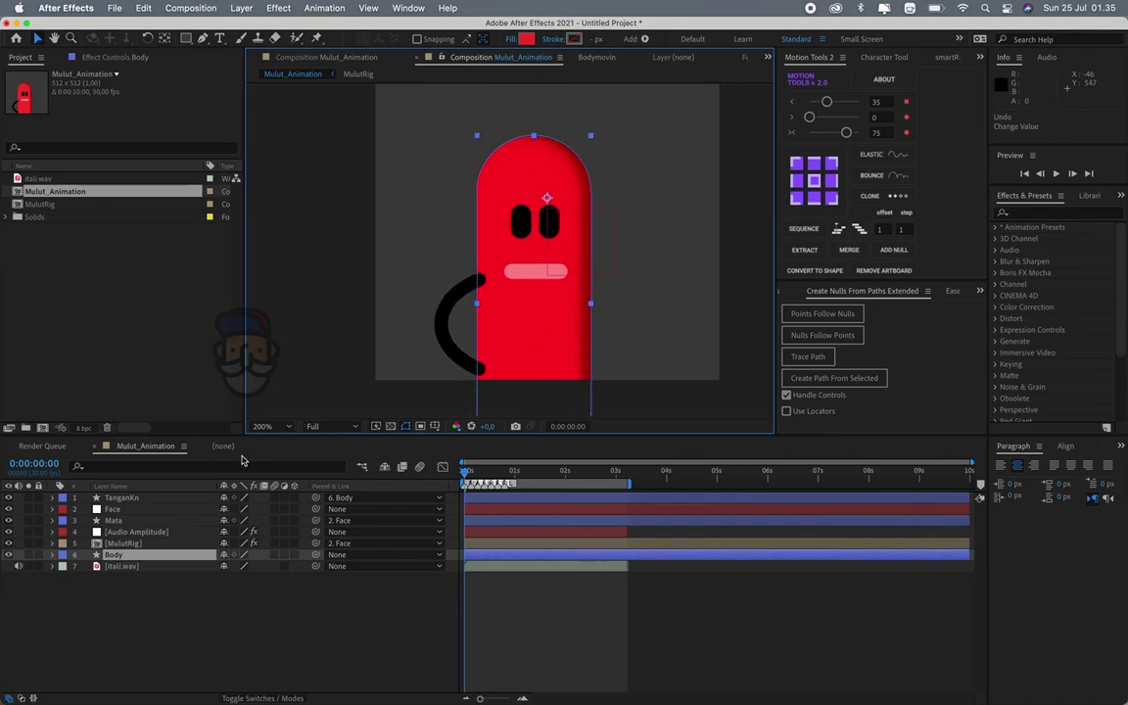
Parent the Face layer to Body and check face and arm follow the body
click(113, 509)
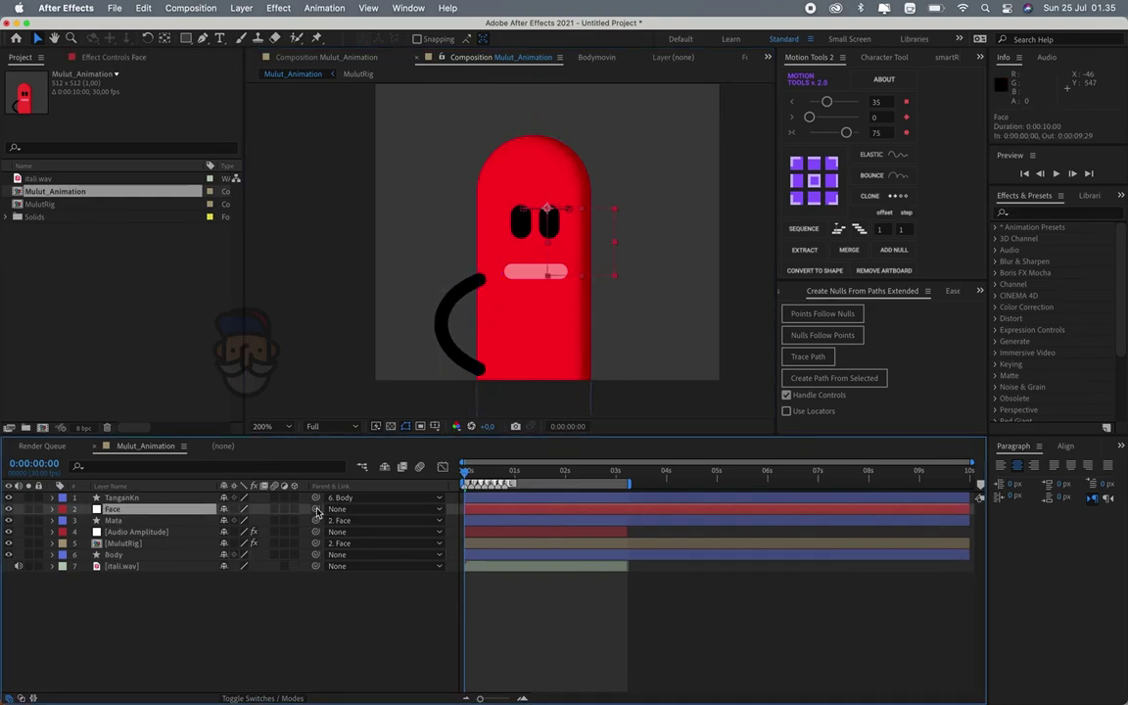
mouse_move(315, 509)
mouse_down()
mouse_move(113, 568)
mouse_move(112, 554)
mouse_up()
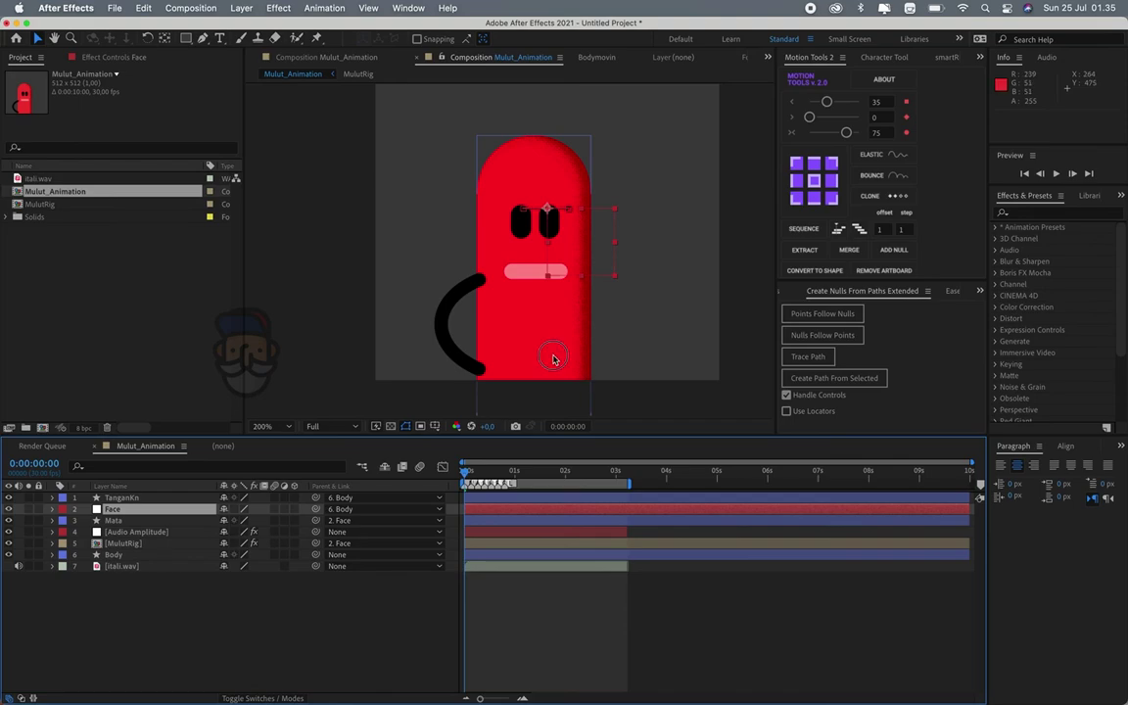
mouse_move(554, 357)
mouse_down()
mouse_move(571, 338)
mouse_move(579, 346)
mouse_move(559, 344)
mouse_up()
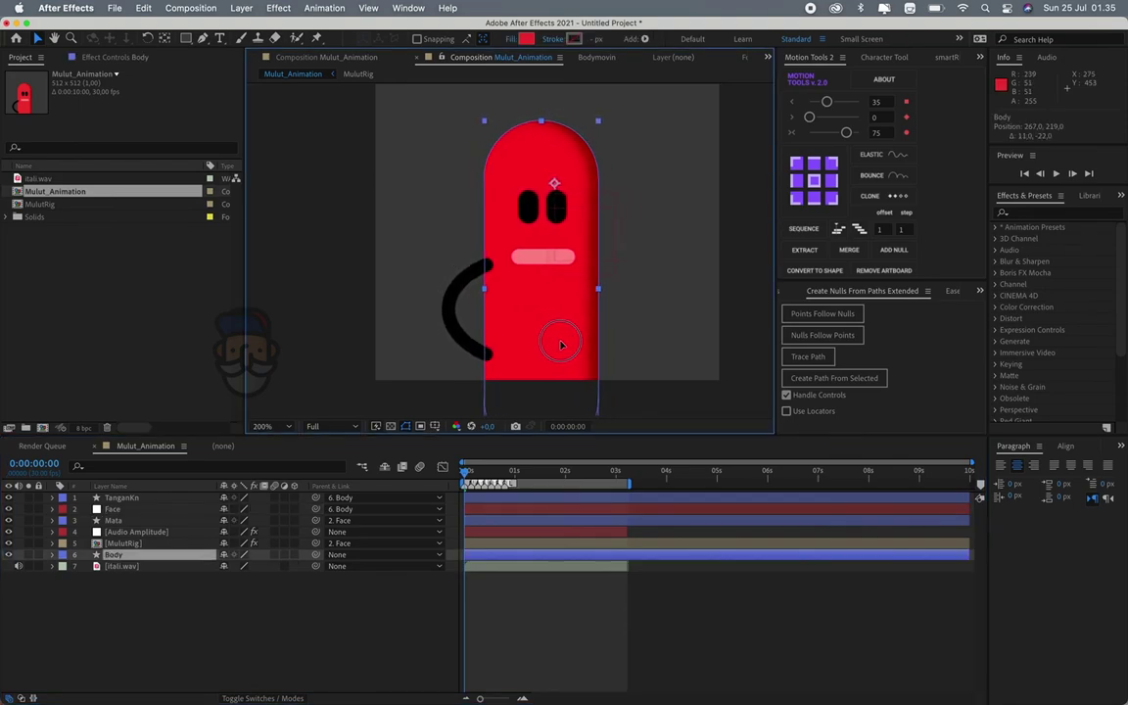
click(630, 638)
drag(628, 249, 616, 272)
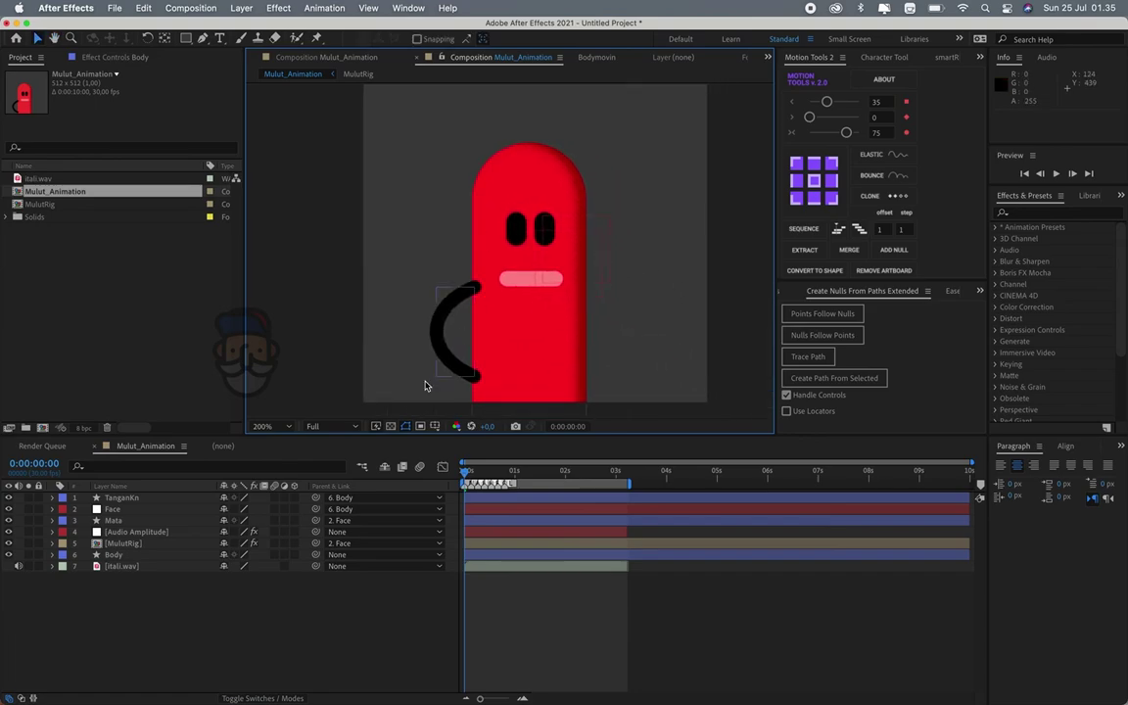
Add pen vertices forming a small hand at the end of the TanganKn arm
click(465, 378)
scroll(446, 382, up, 1)
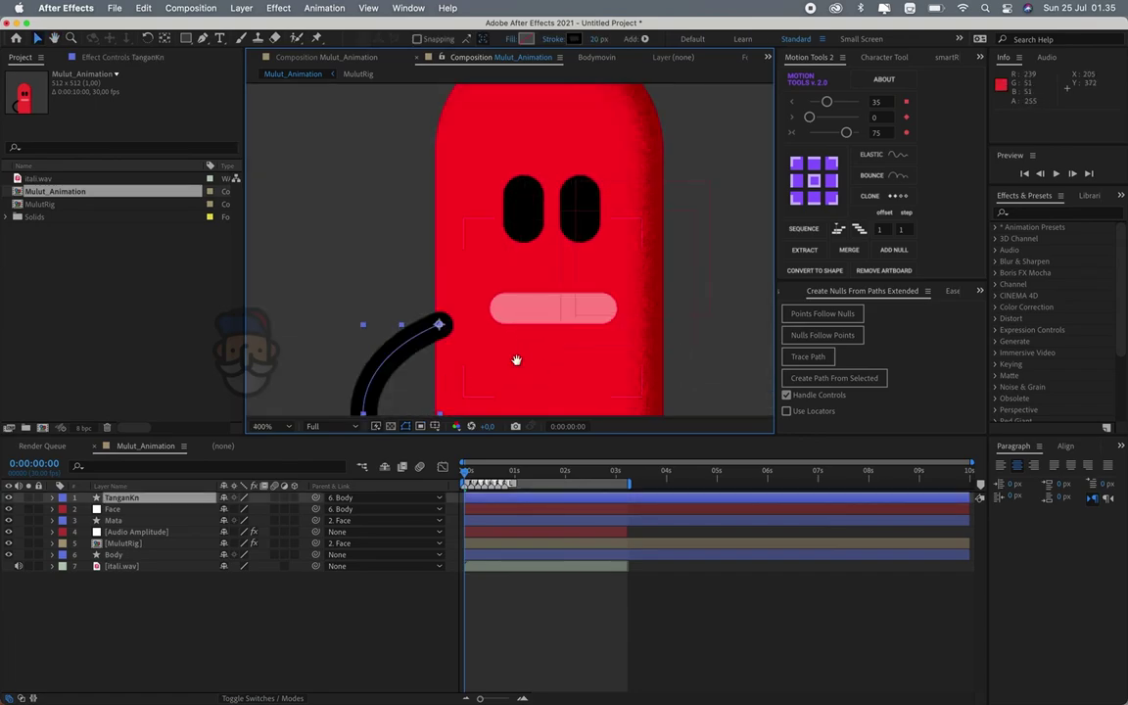
scroll(516, 361, up, 1)
click(188, 43)
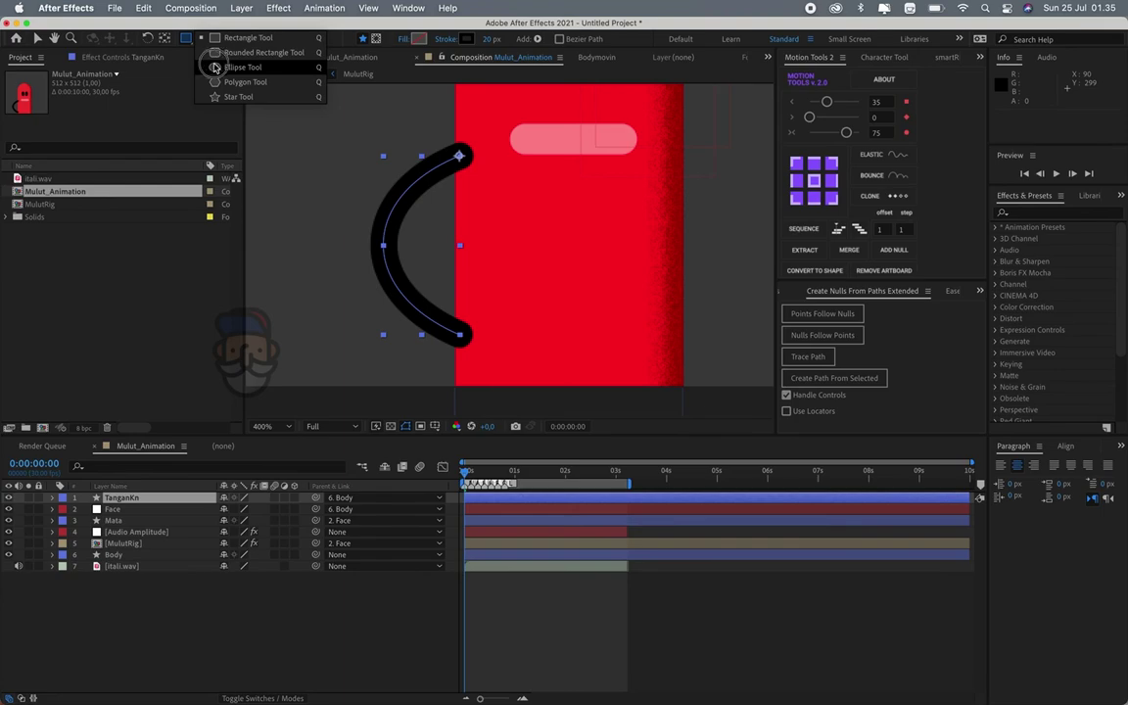
click(135, 500)
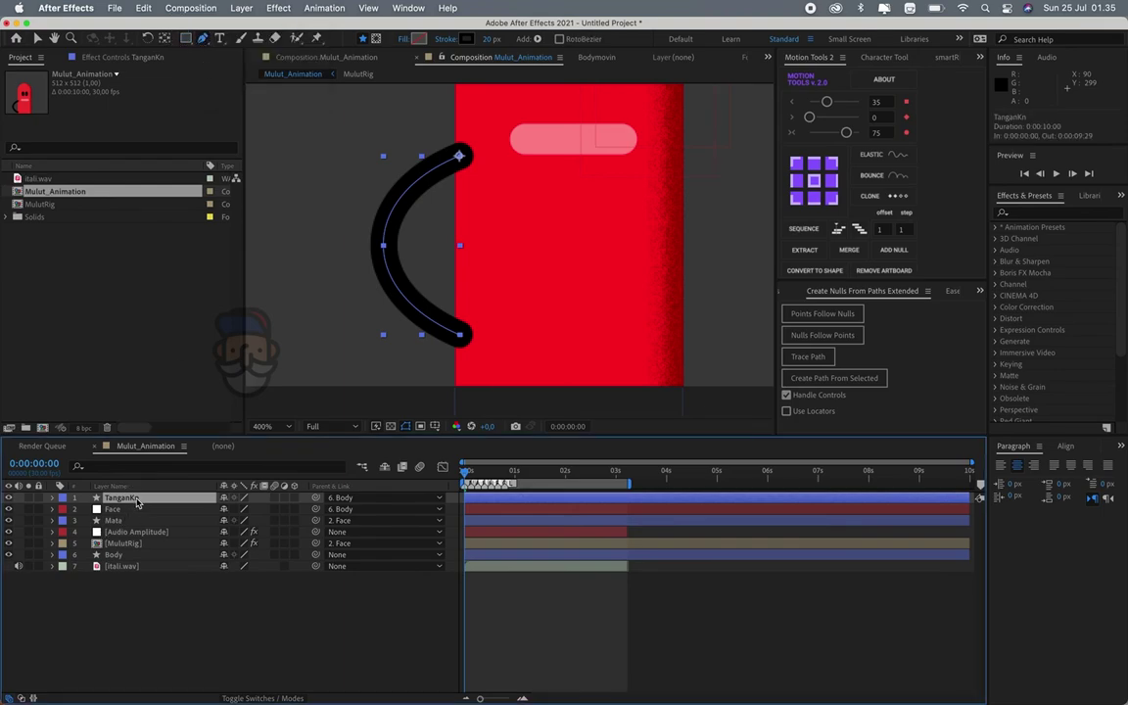
click(458, 348)
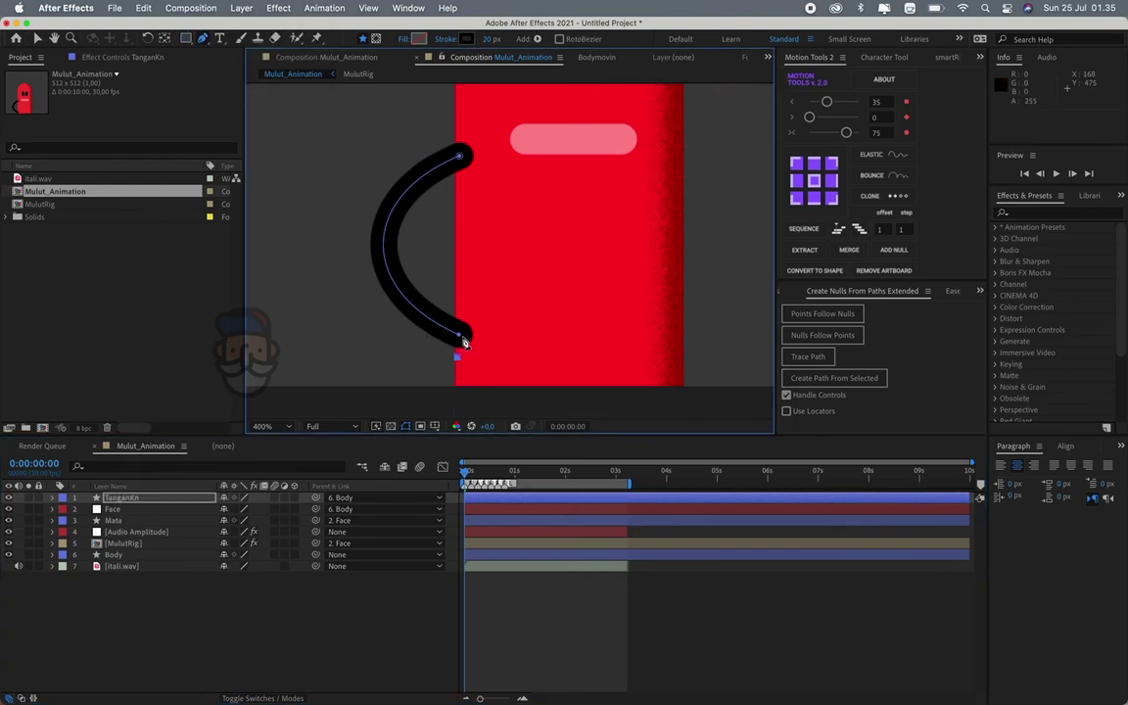
click(473, 317)
drag(474, 346, 466, 355)
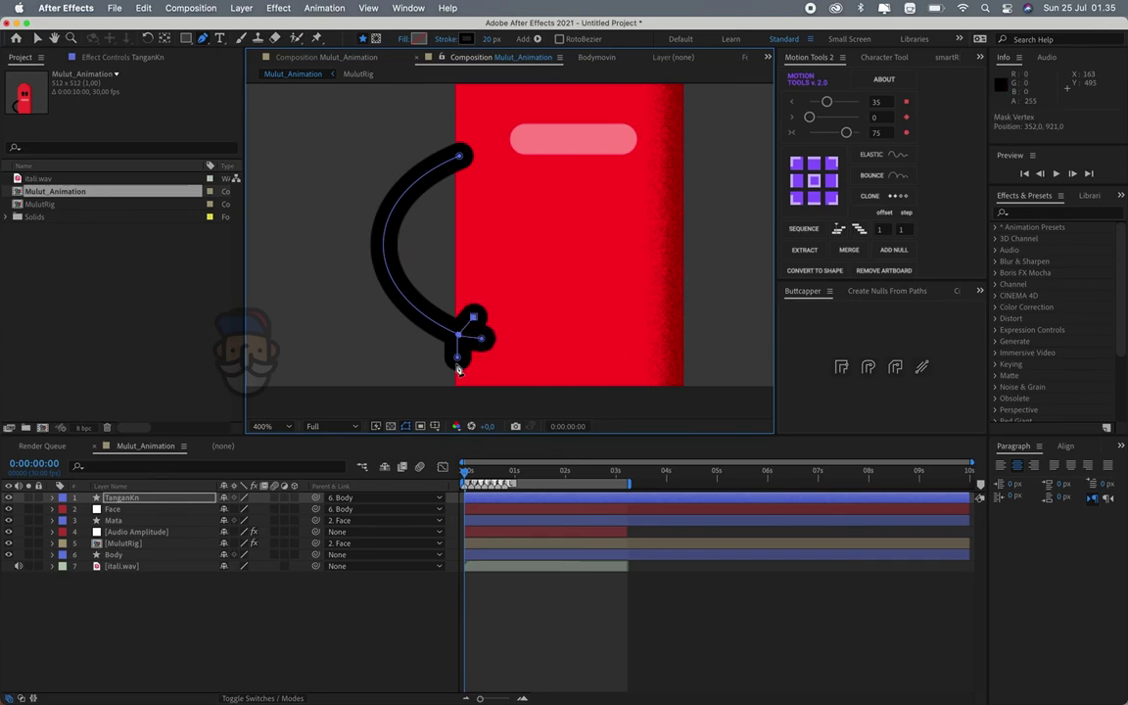
click(441, 349)
Extract the hand into a Jari layer and parent it to the mirrored TanganKr arm
click(804, 249)
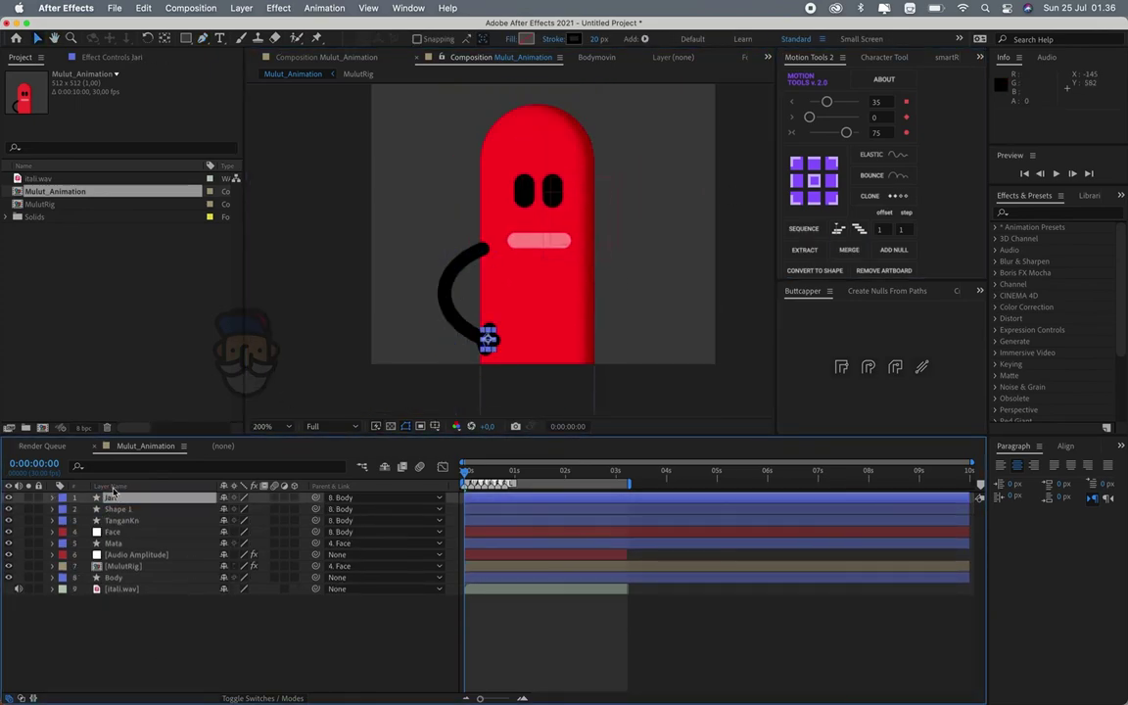
drag(315, 497, 121, 509)
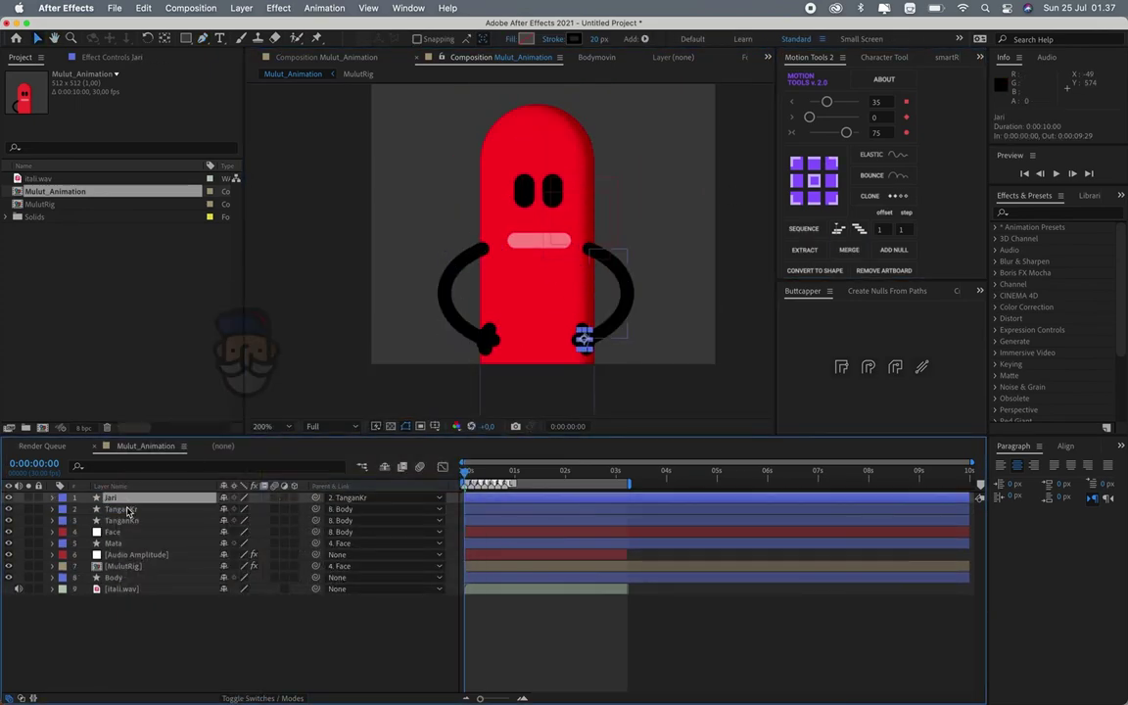
click(128, 510)
Keyframe TanganKr's Path so the arm swings up beside the face, nudge keys earlier, and preview
key(u)
key(u)
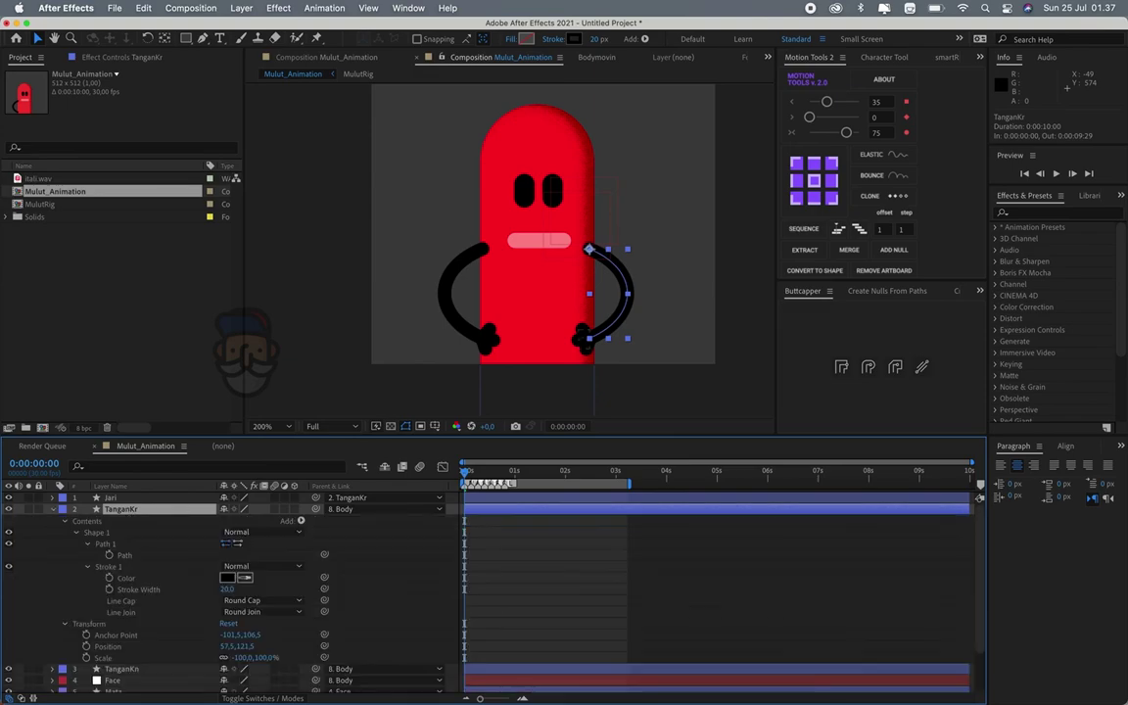
click(109, 555)
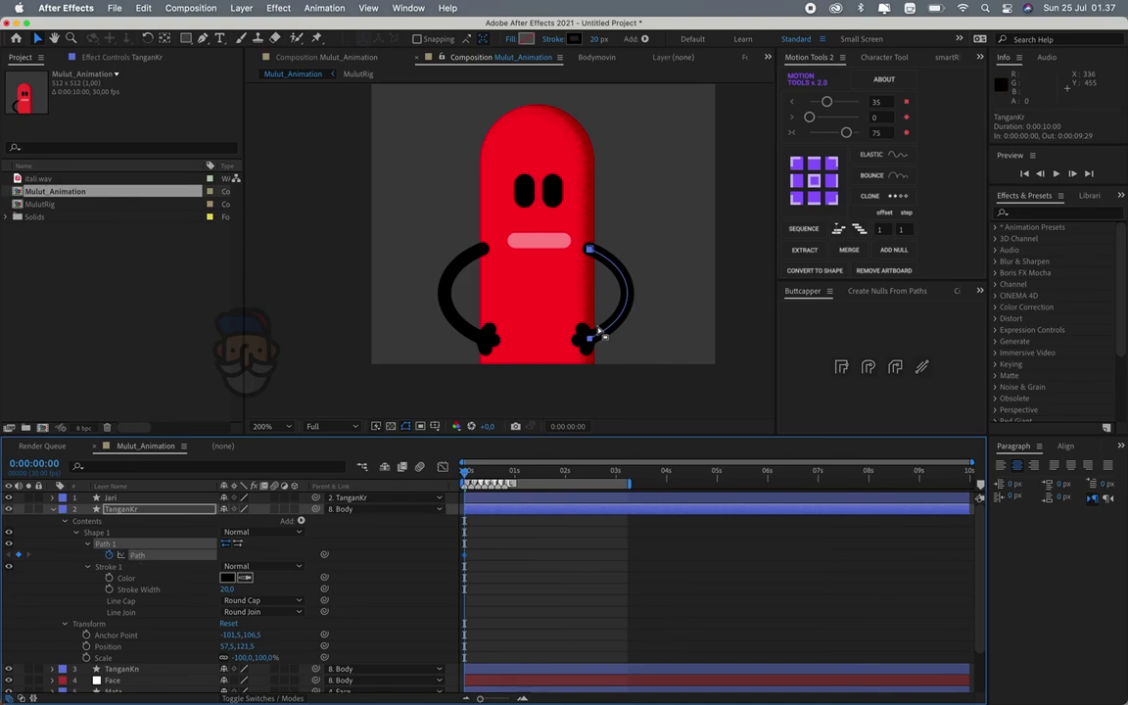
drag(601, 338, 588, 253)
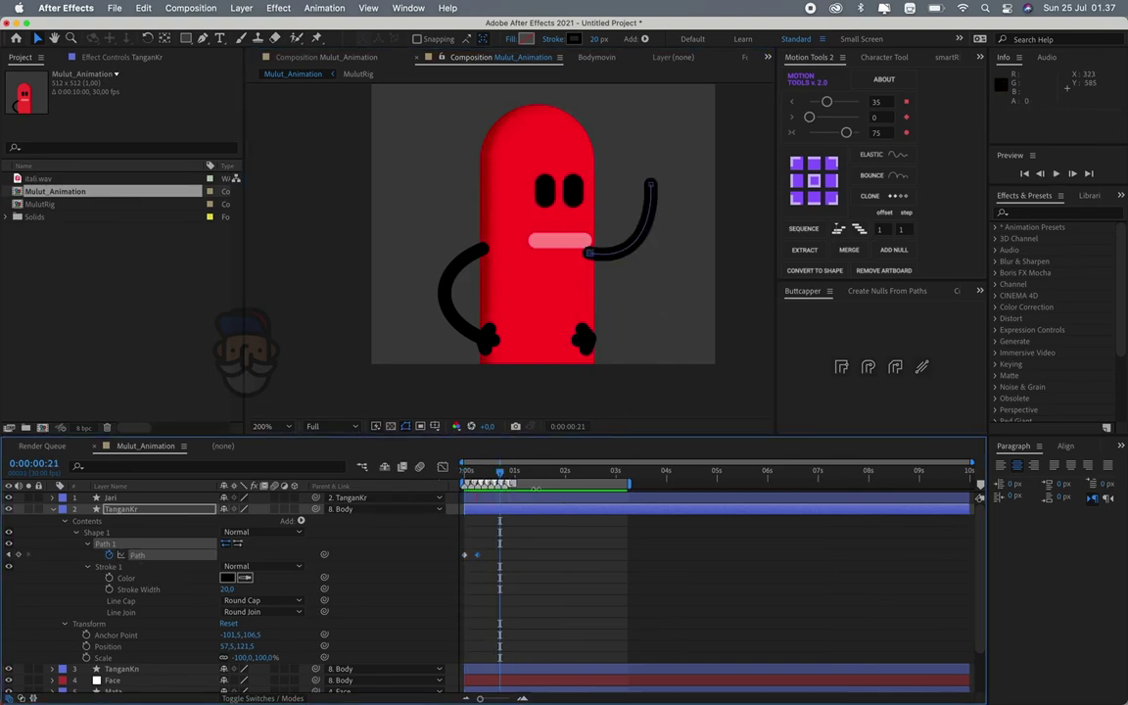
key(space)
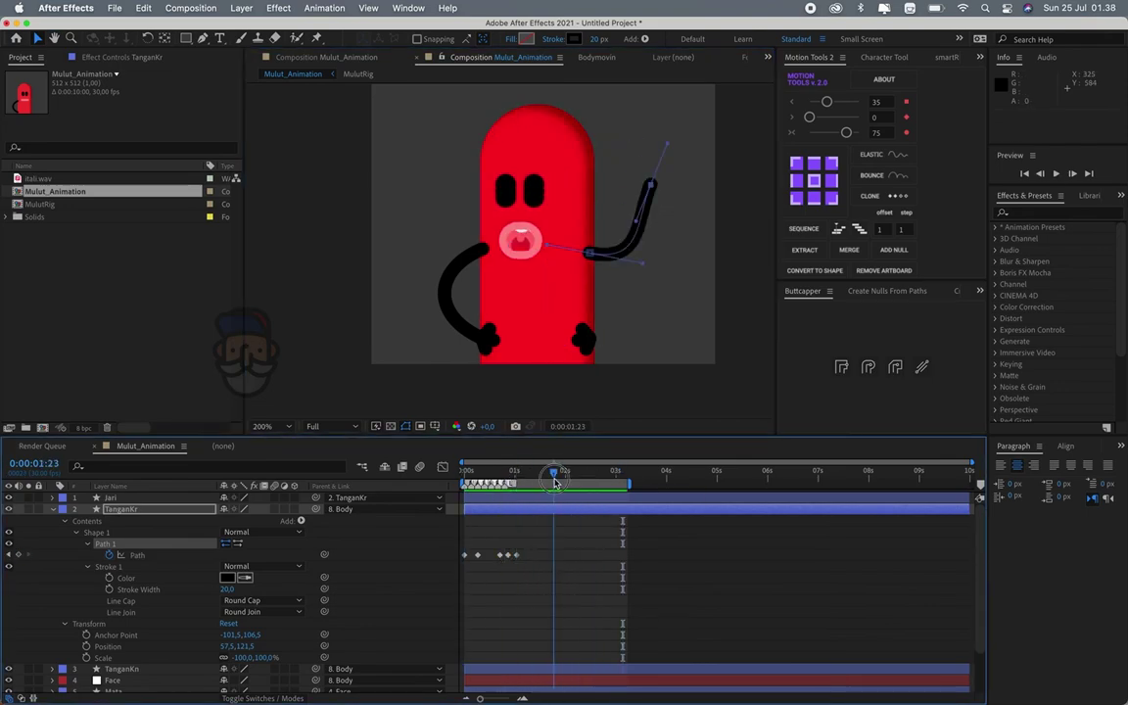
key(alt+Left)
key(space)
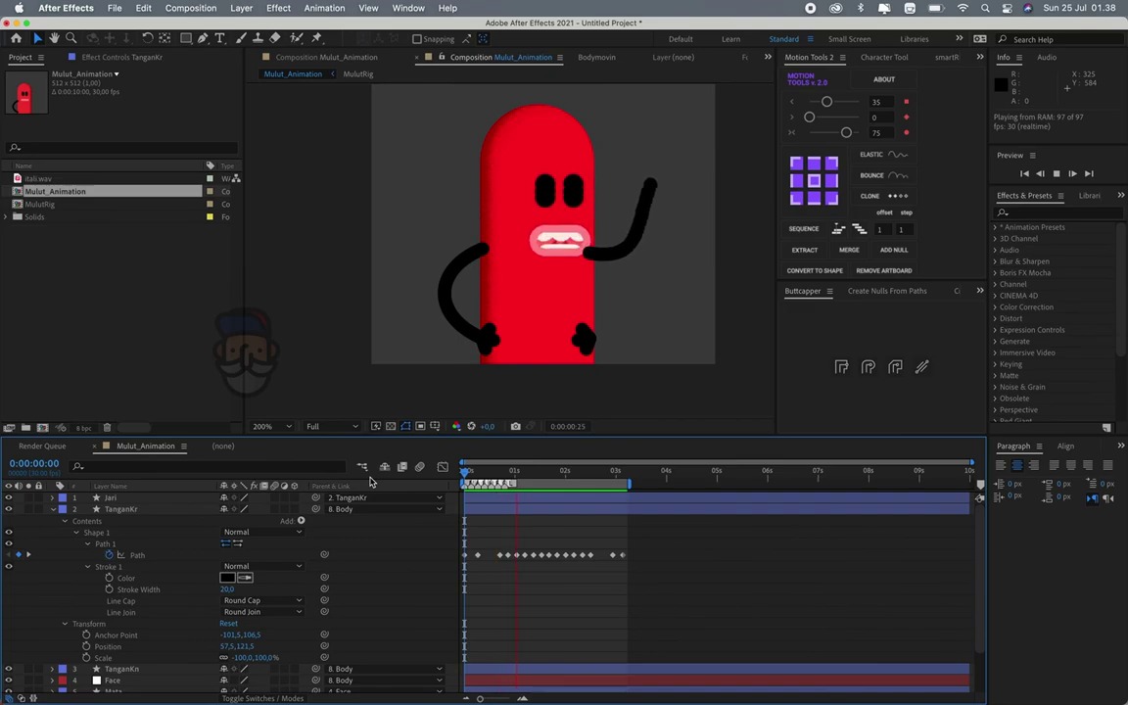
click(587, 387)
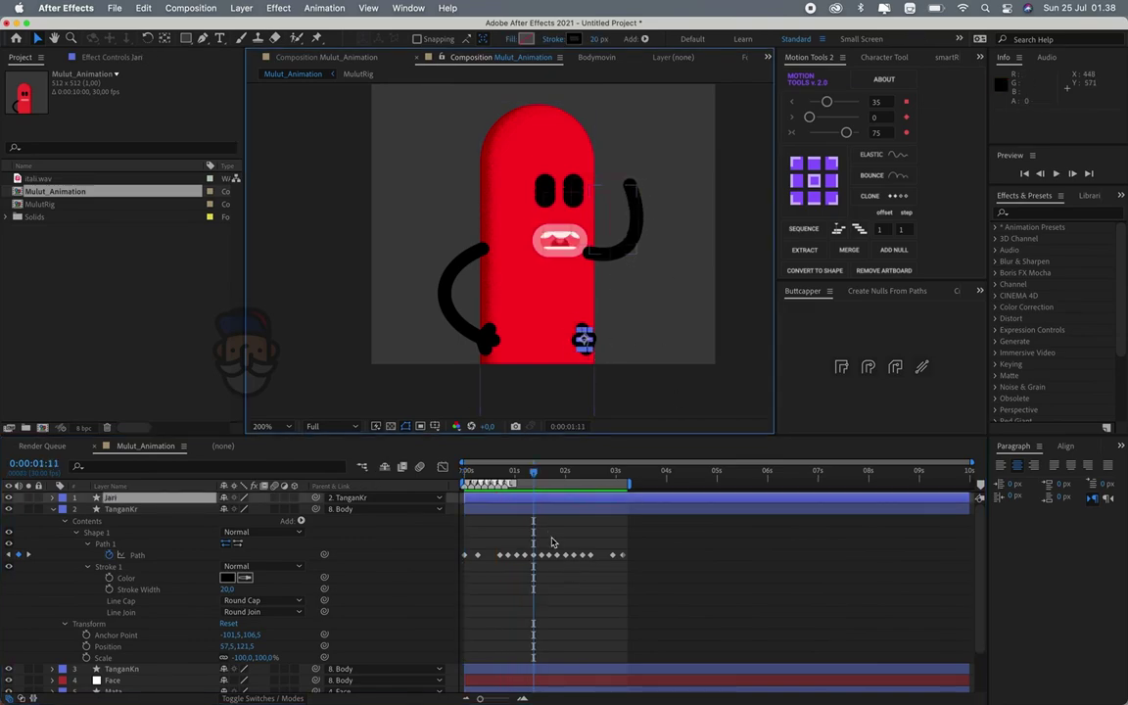
key(Home)
click(137, 555)
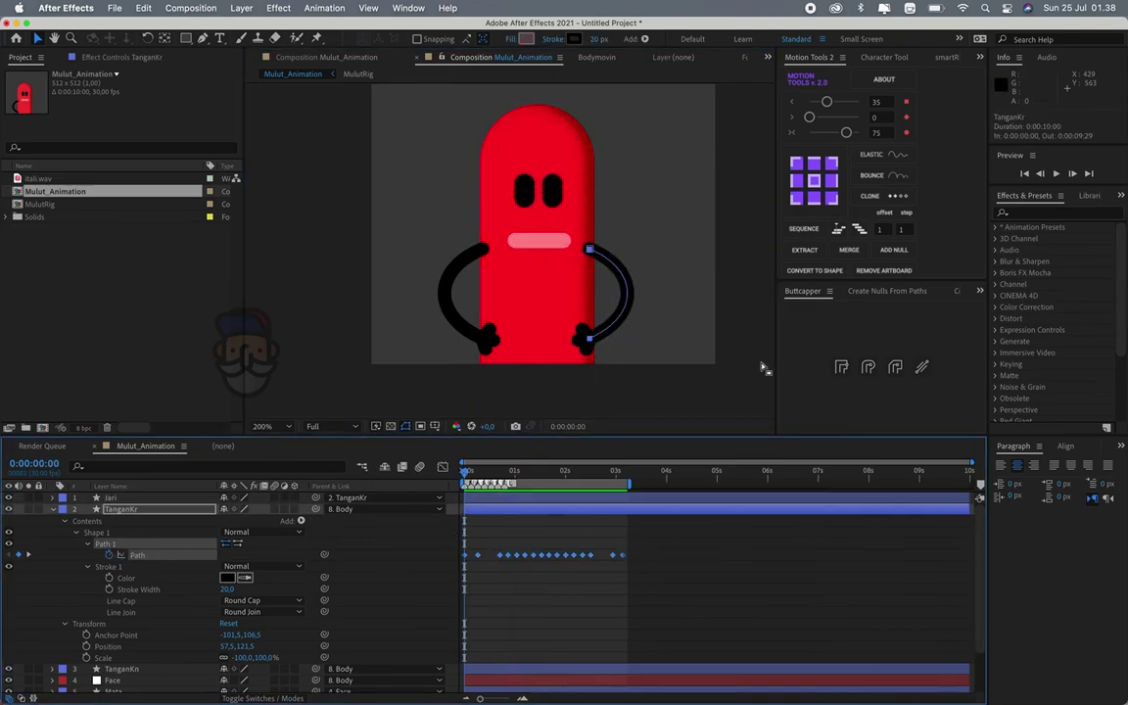
Create Nulls Follow Points nulls from TanganKr's path, keeping only TanganKr: Path 1 [1.1.1]
click(887, 291)
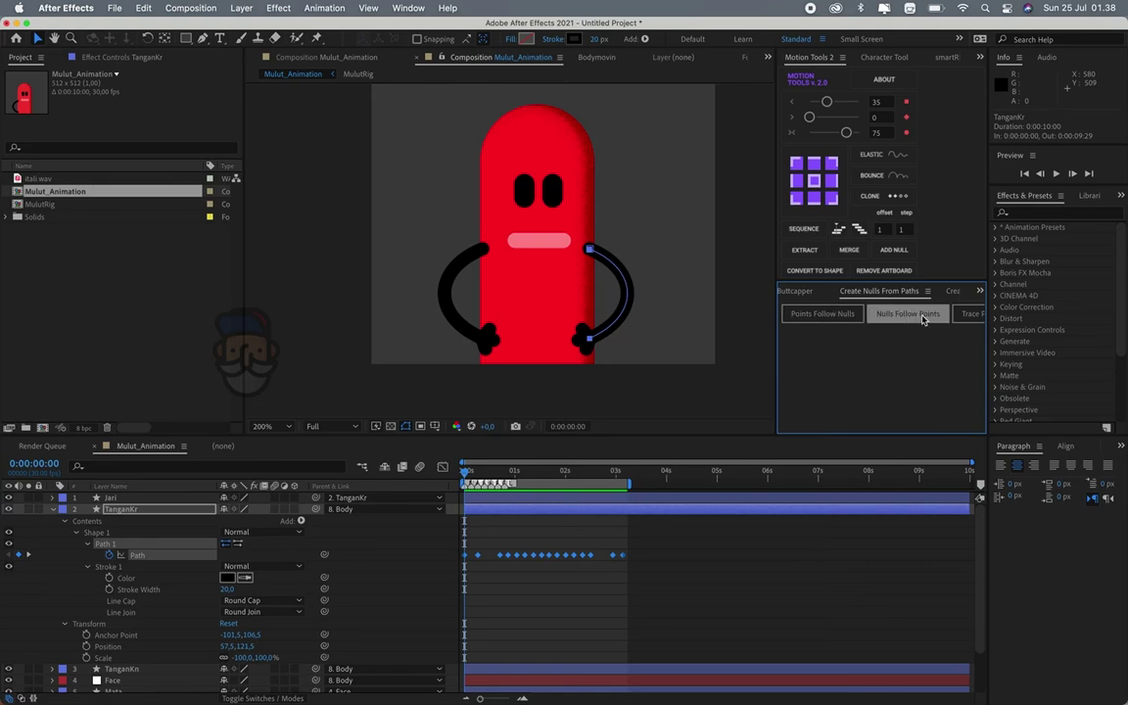
click(907, 313)
click(537, 511)
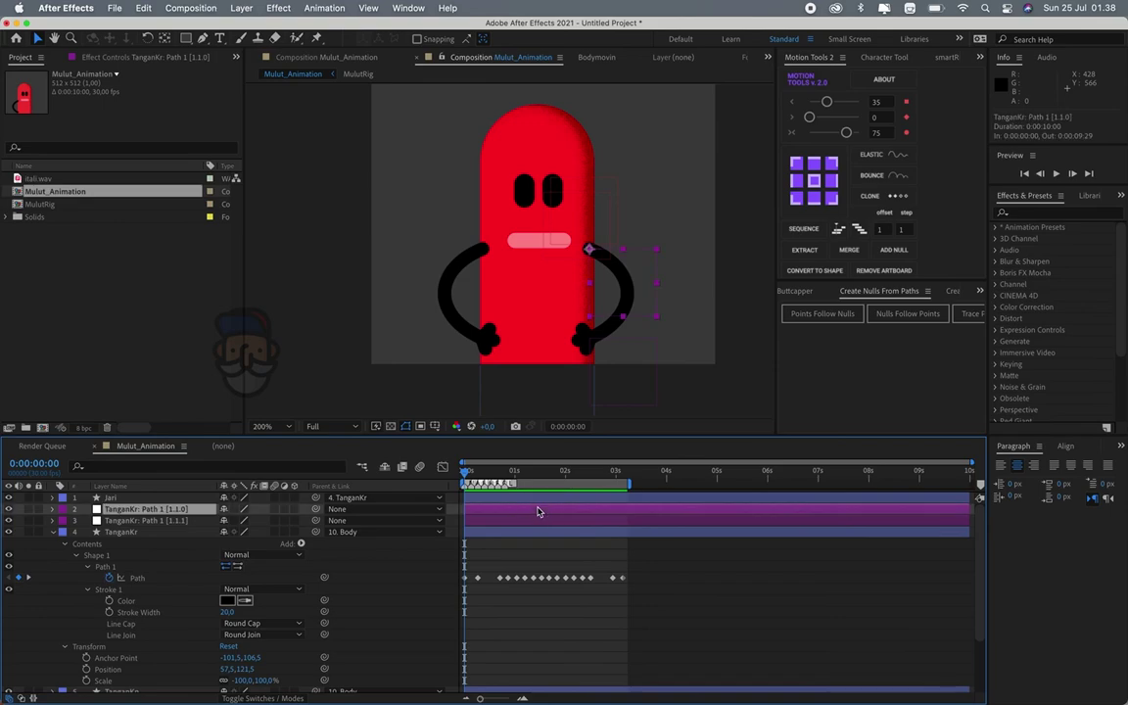
click(528, 521)
click(537, 509)
key(Delete)
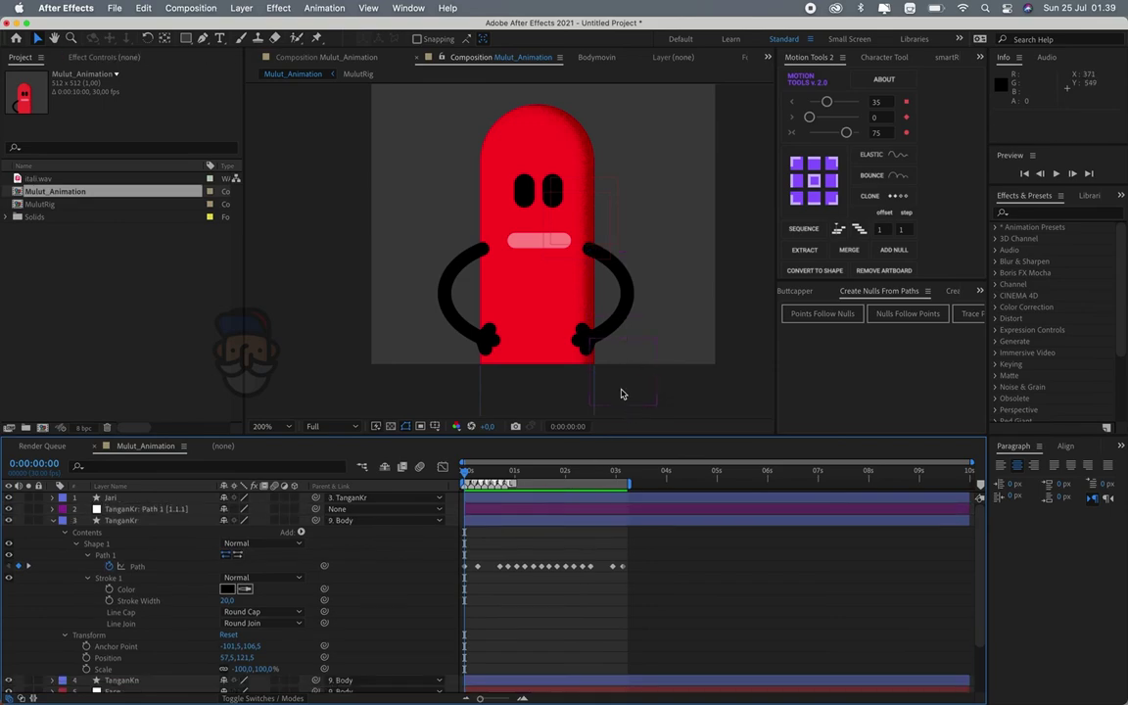
click(136, 511)
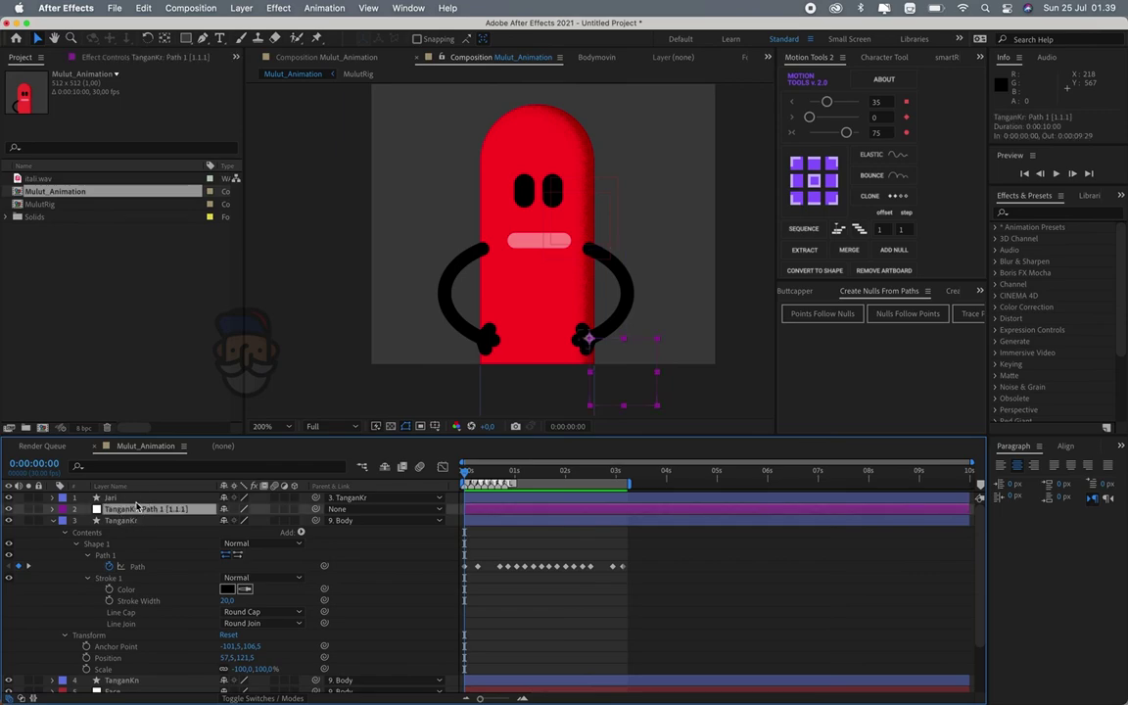
click(128, 497)
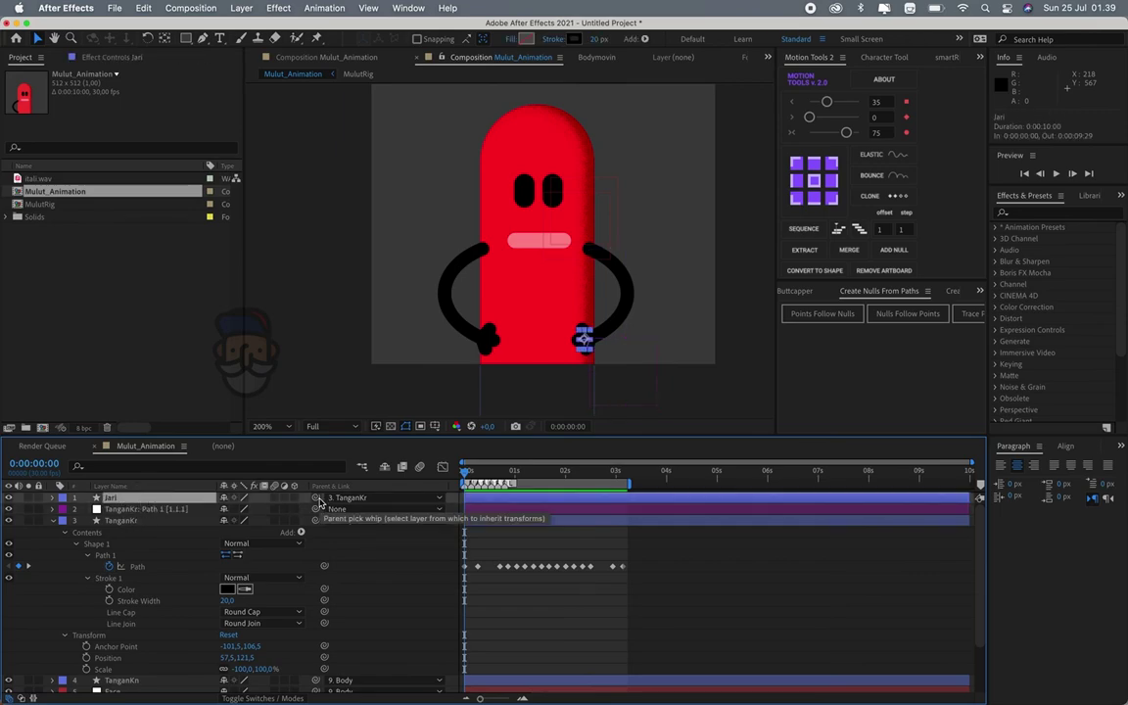
Parent Jari to the TanganKr: Path 1 [1.1.1] null and preview the hand following the wave
drag(318, 501, 171, 510)
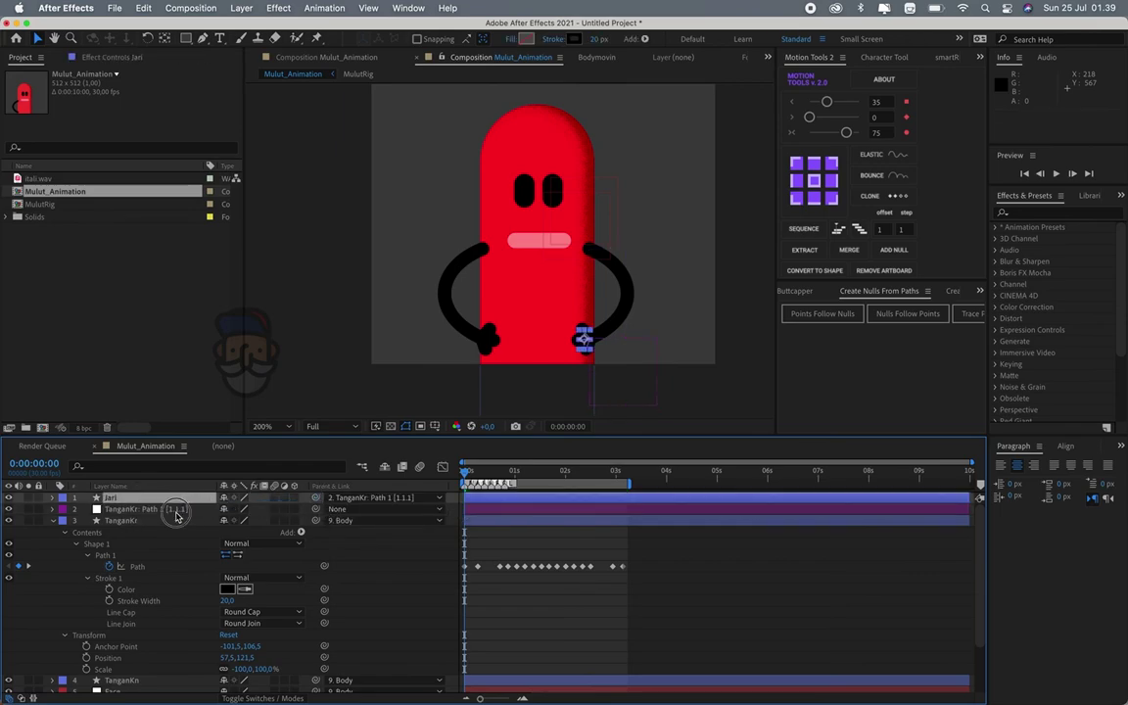
click(511, 594)
key(space)
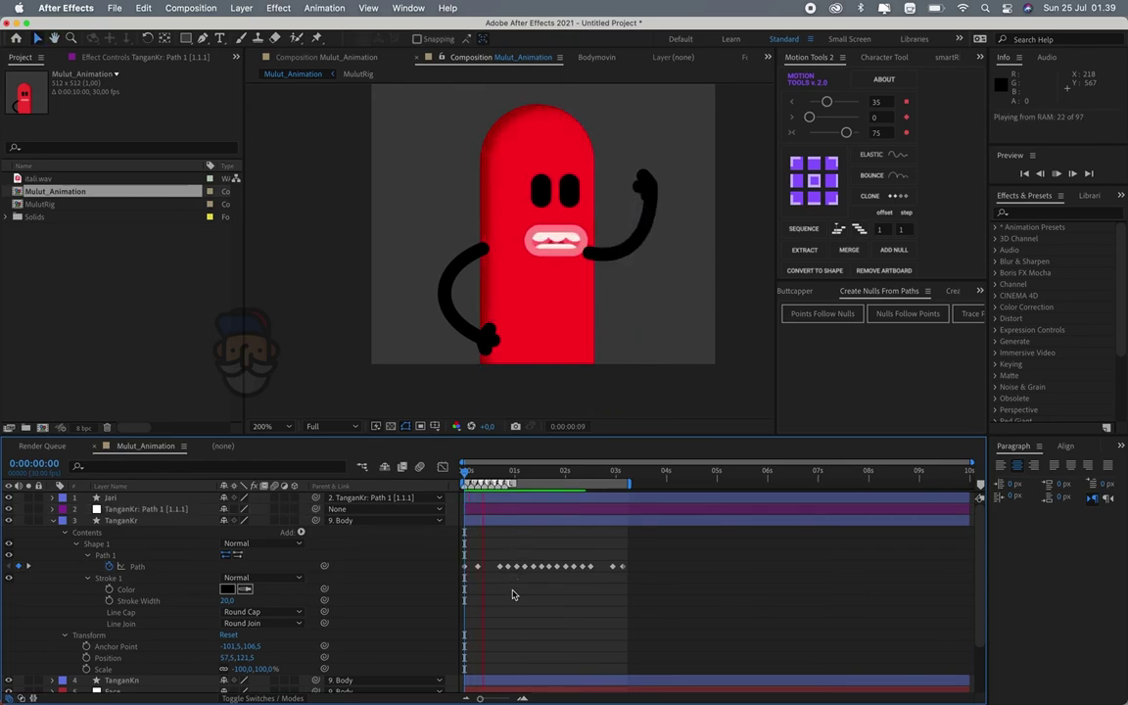
key(space)
drag(504, 479, 442, 431)
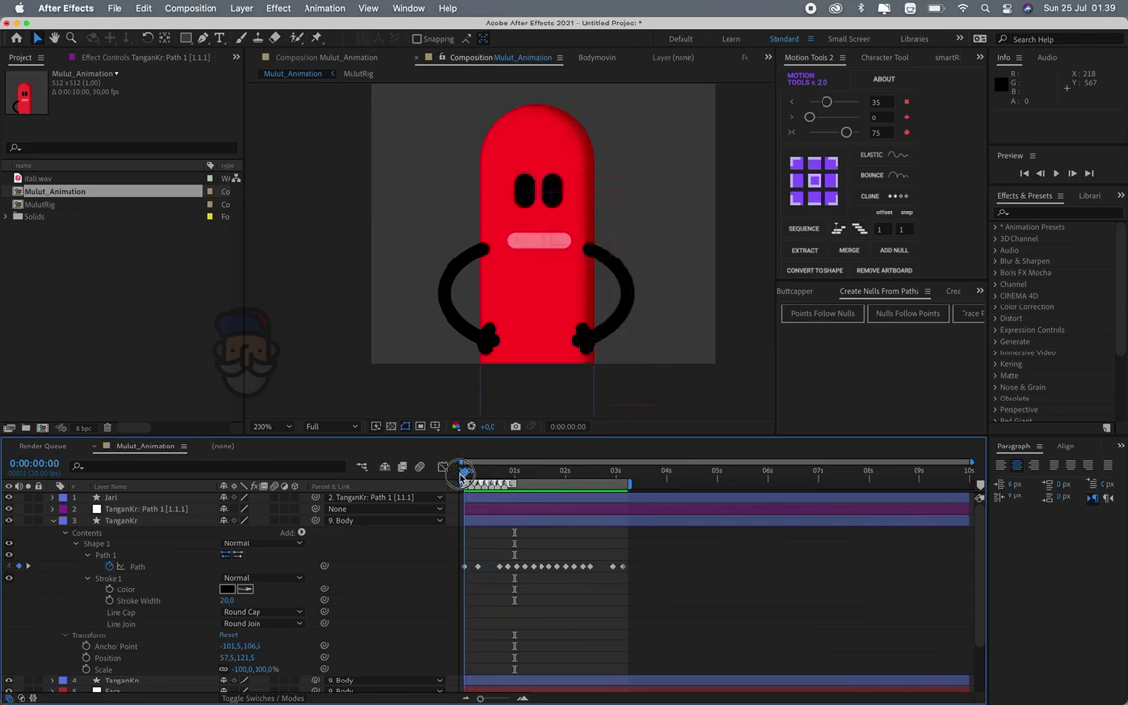
Keyframe Jari's Rotation, centre its anchor point, and rotate the hand to about 100° at frame 8
click(109, 499)
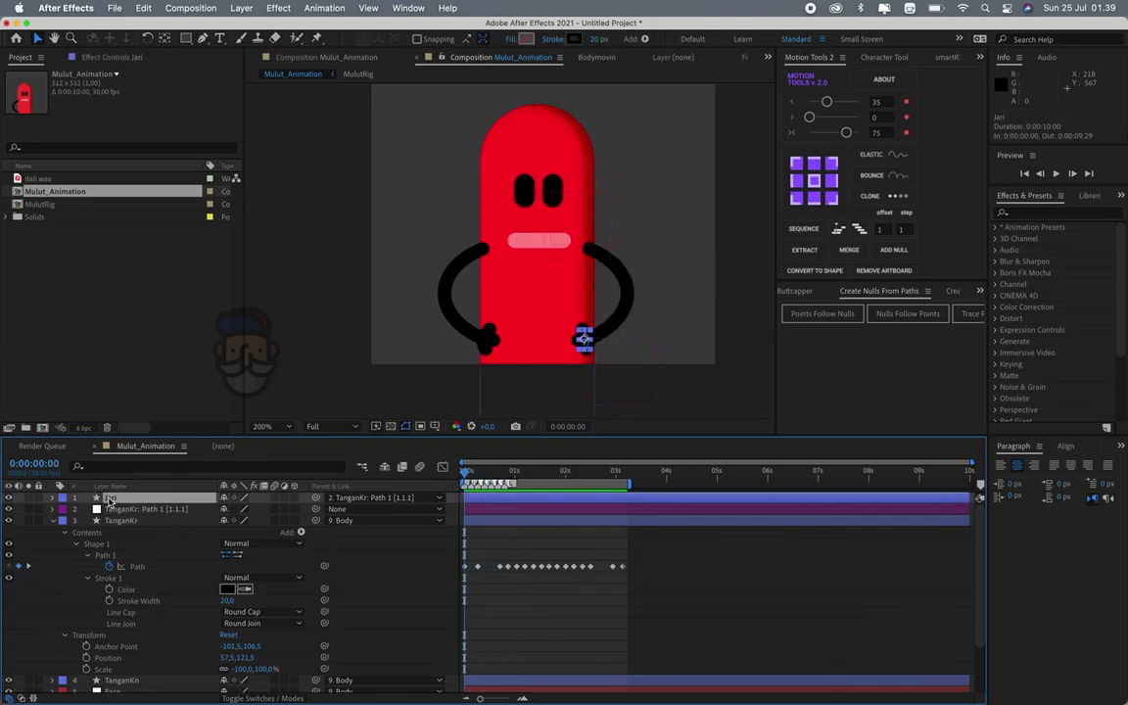
key(r)
click(85, 509)
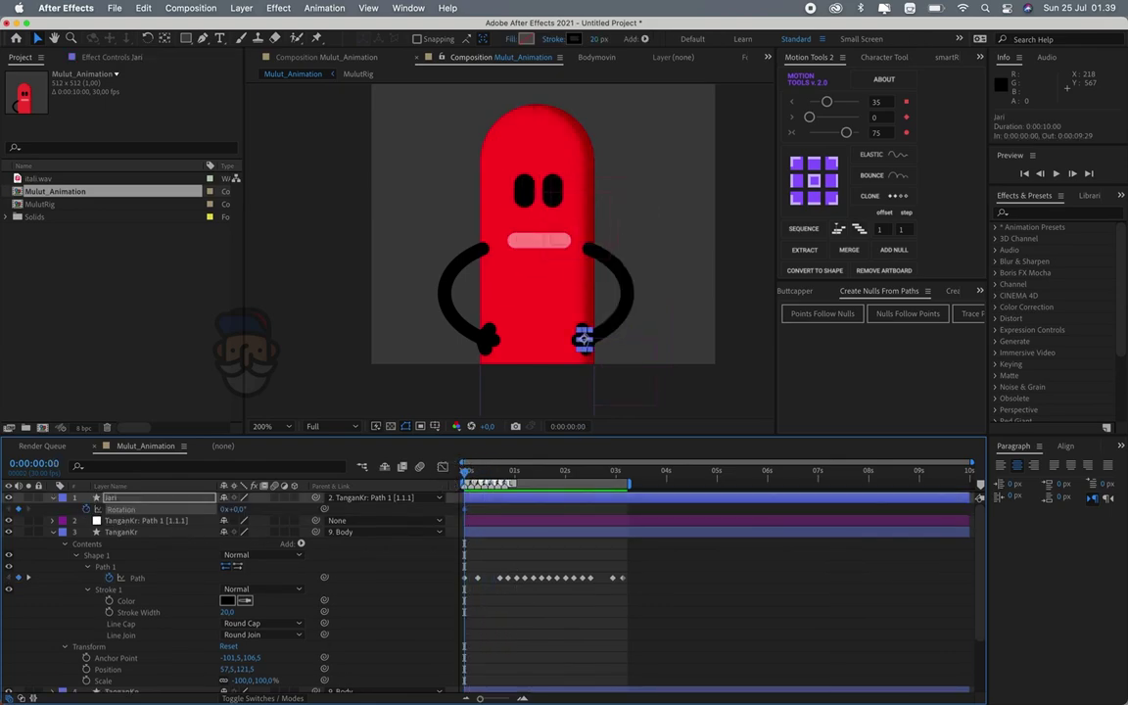
drag(464, 472, 477, 473)
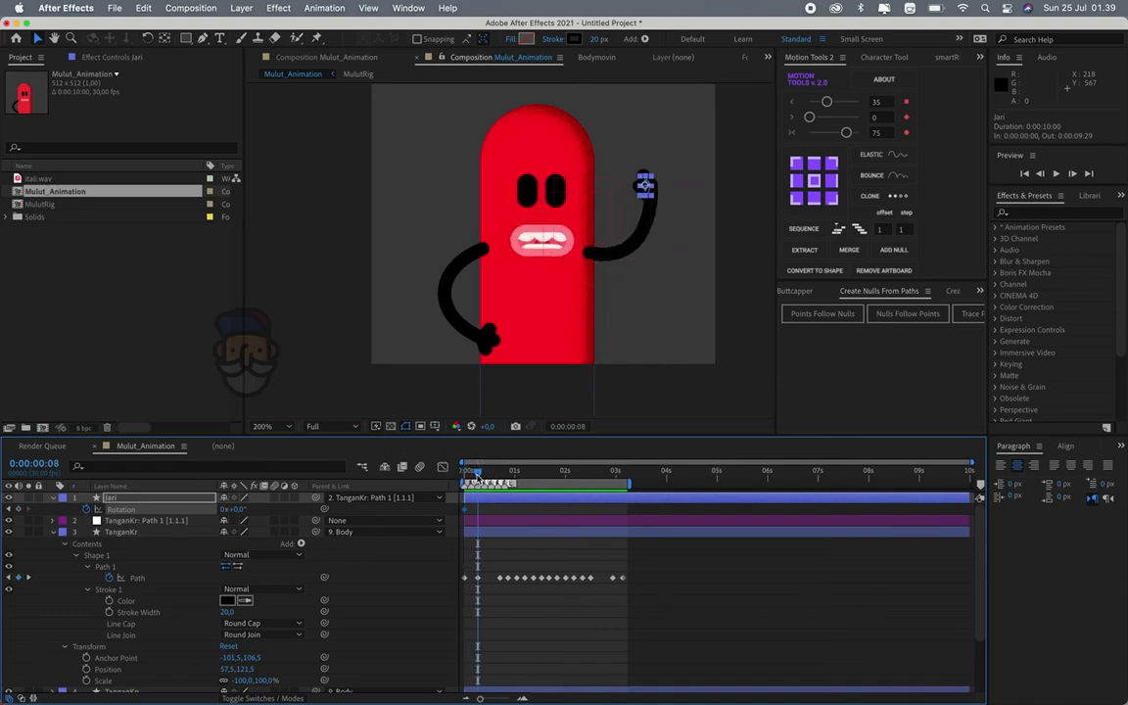
drag(240, 511, 303, 510)
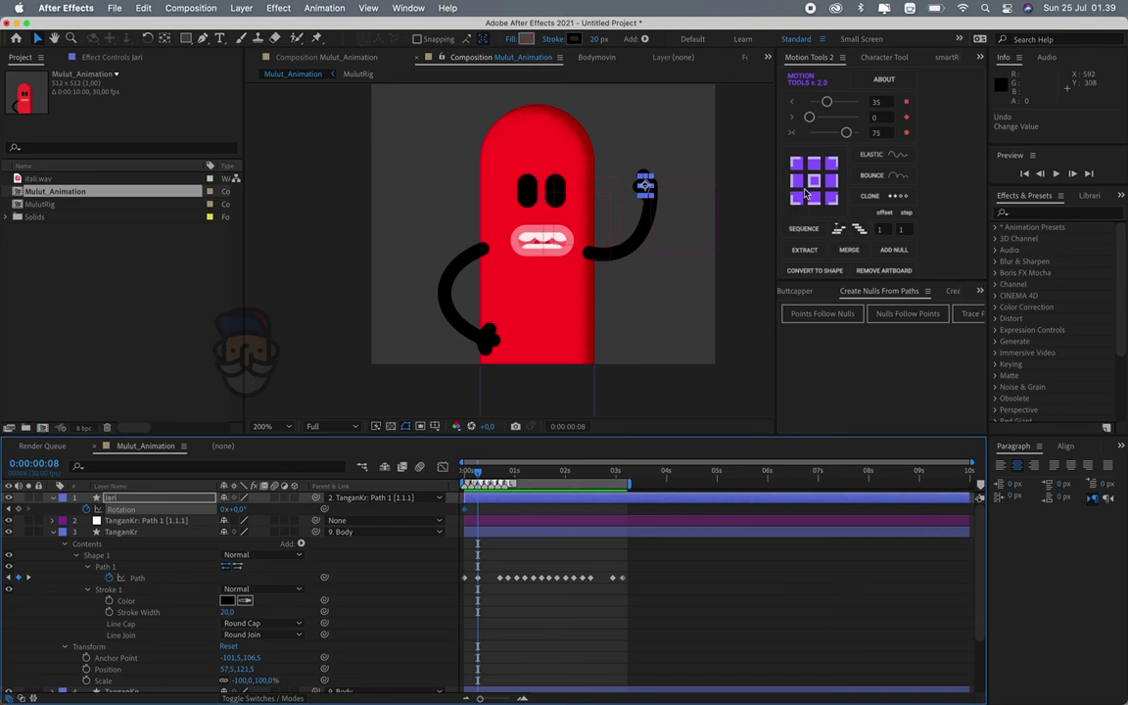
click(833, 183)
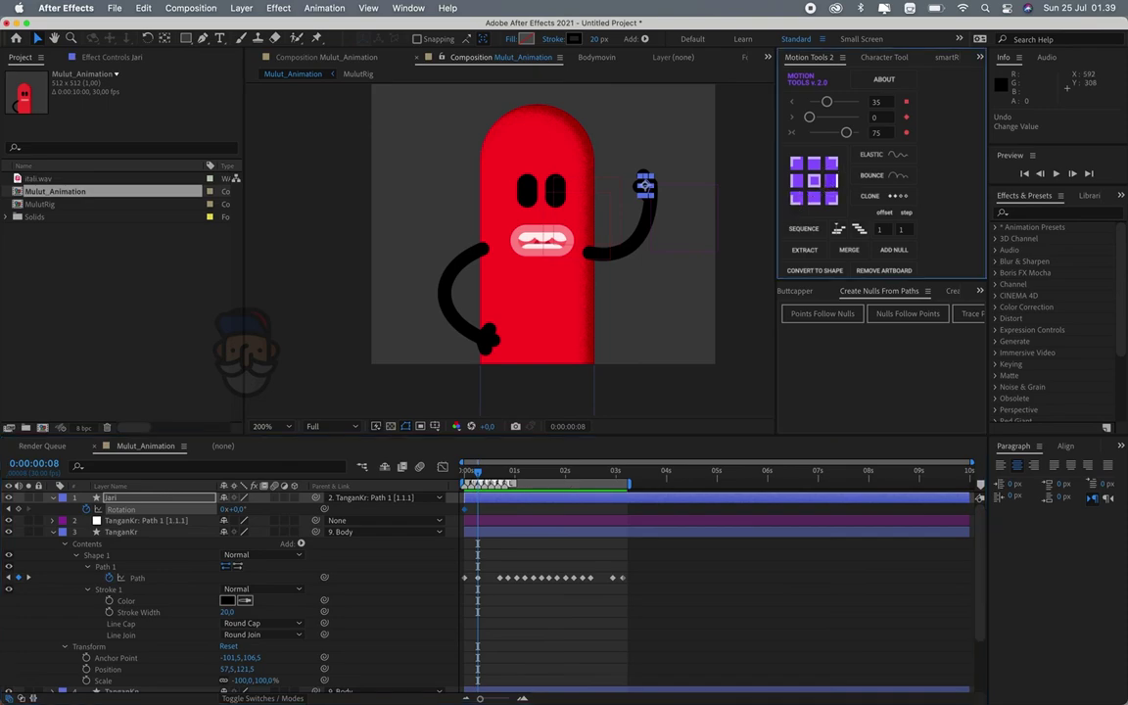
click(809, 181)
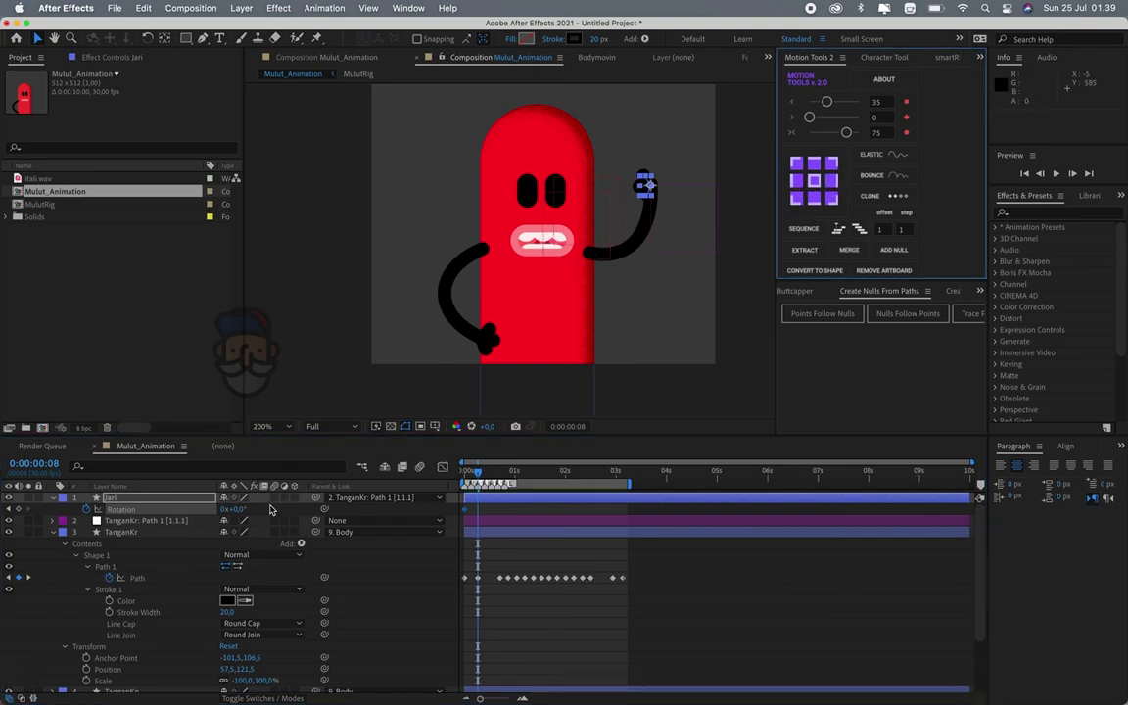
drag(251, 515, 335, 517)
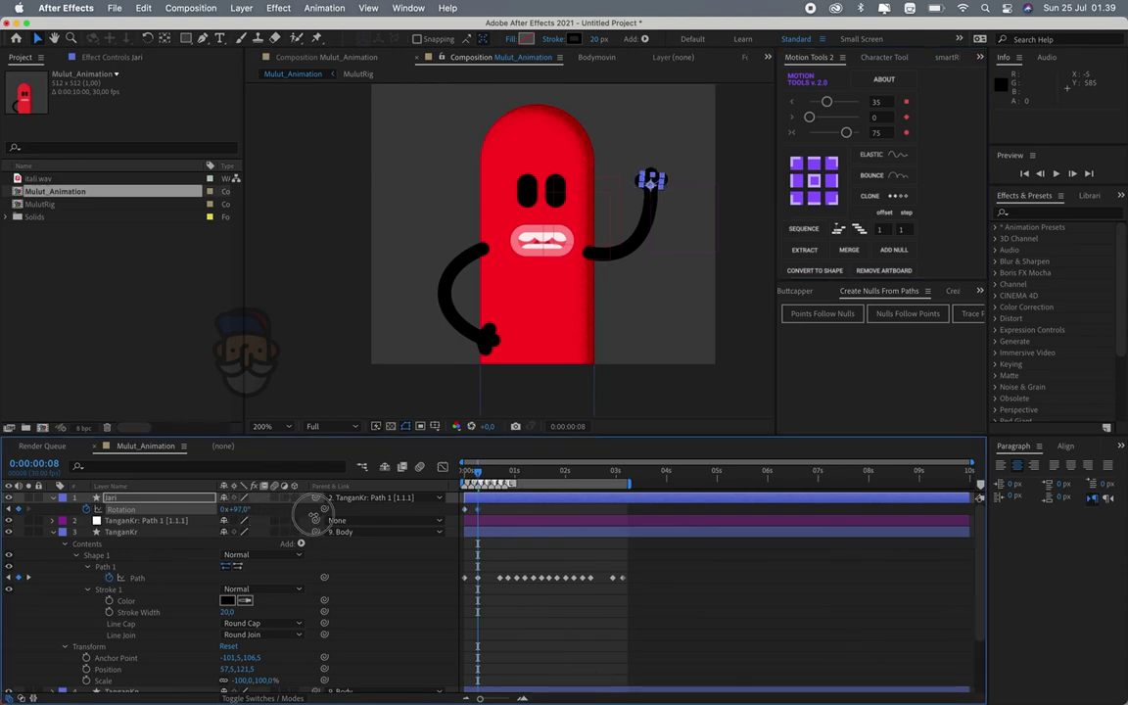
Paste the rotation keyframe at frame 26 and preview the finished wave
drag(504, 480, 501, 476)
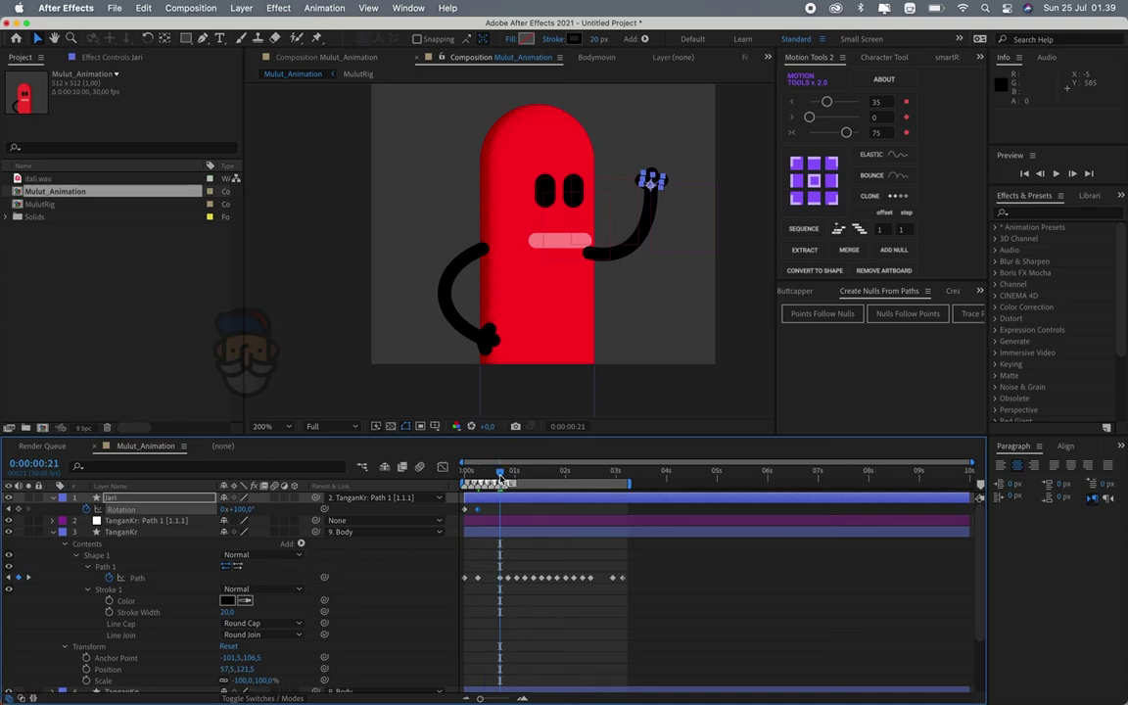
drag(501, 476, 621, 475)
key(ctrl+v)
key(ctrl+v)
key(ctrl+v)
key(space)
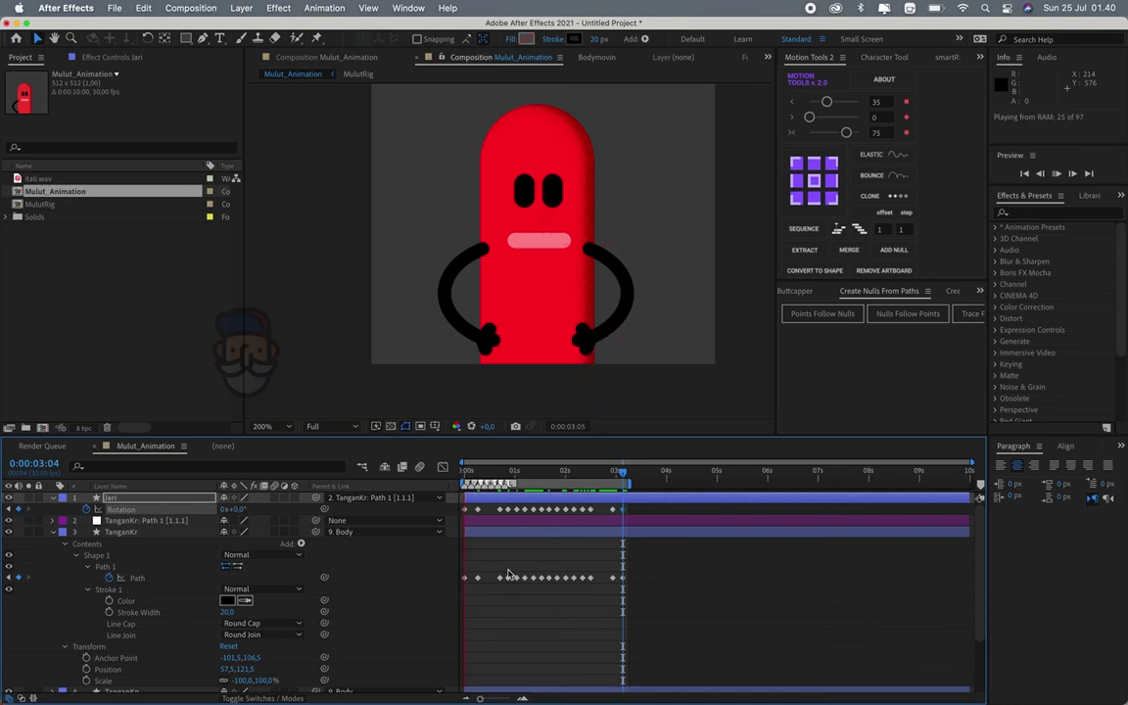
click(138, 500)
Move the Jari and TanganKr layers below Body in the layer stack
click(134, 499)
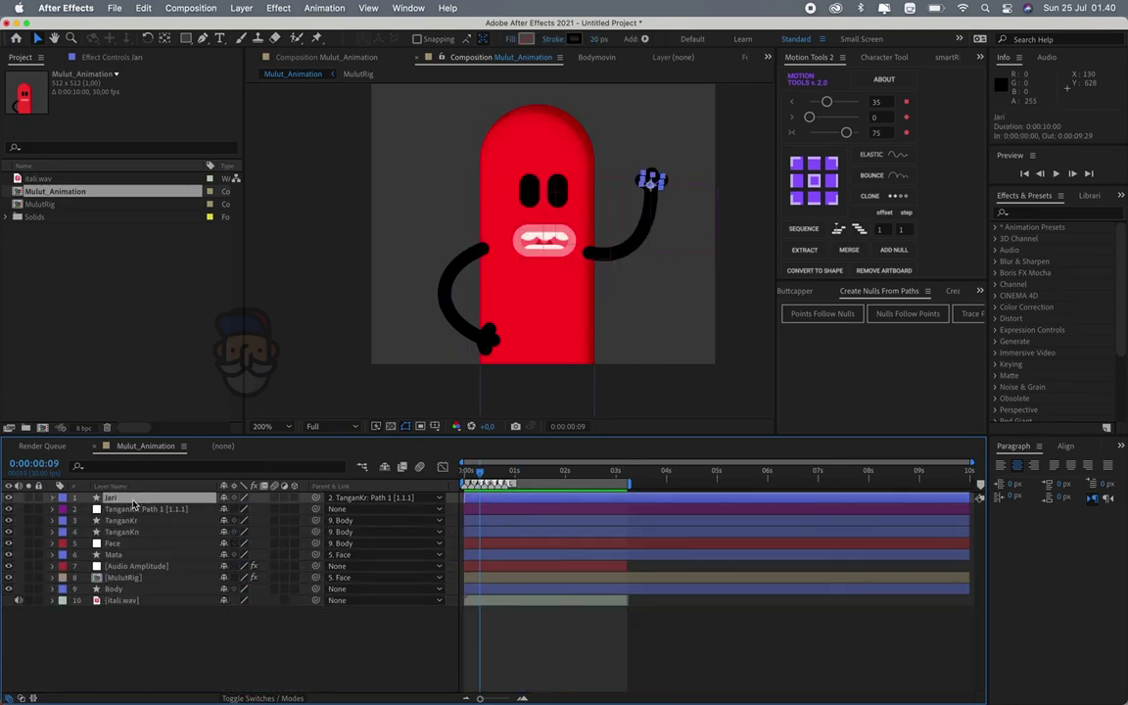
super+click(125, 531)
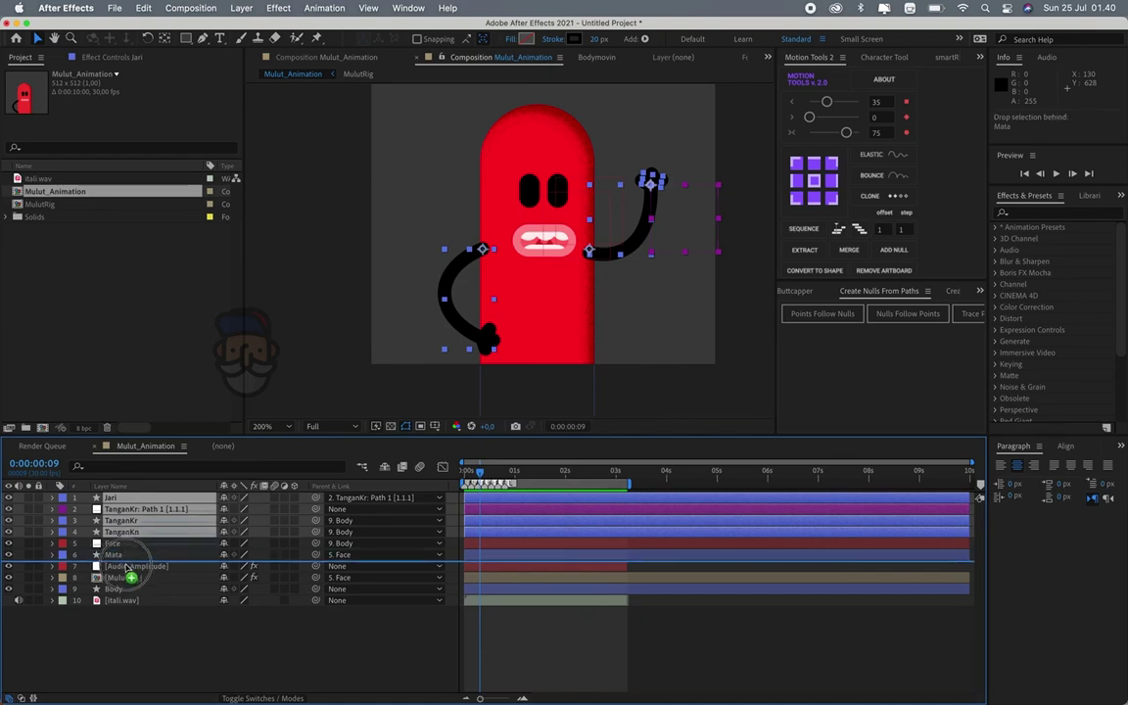
drag(127, 528, 131, 597)
click(134, 656)
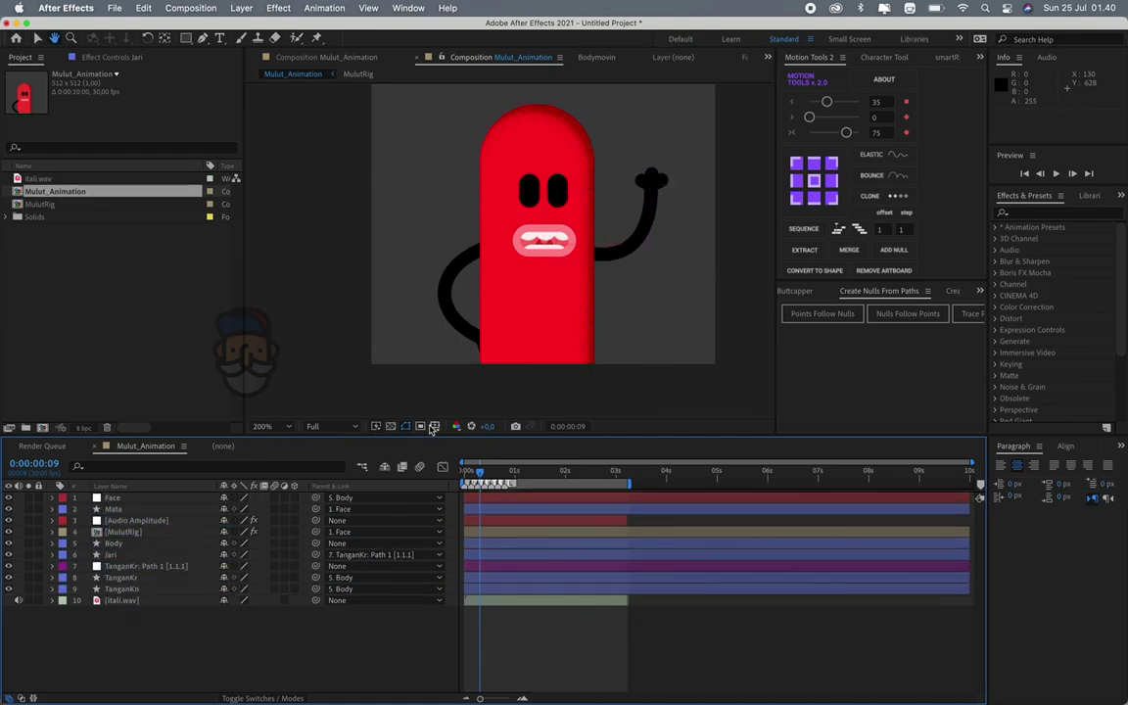
key(space)
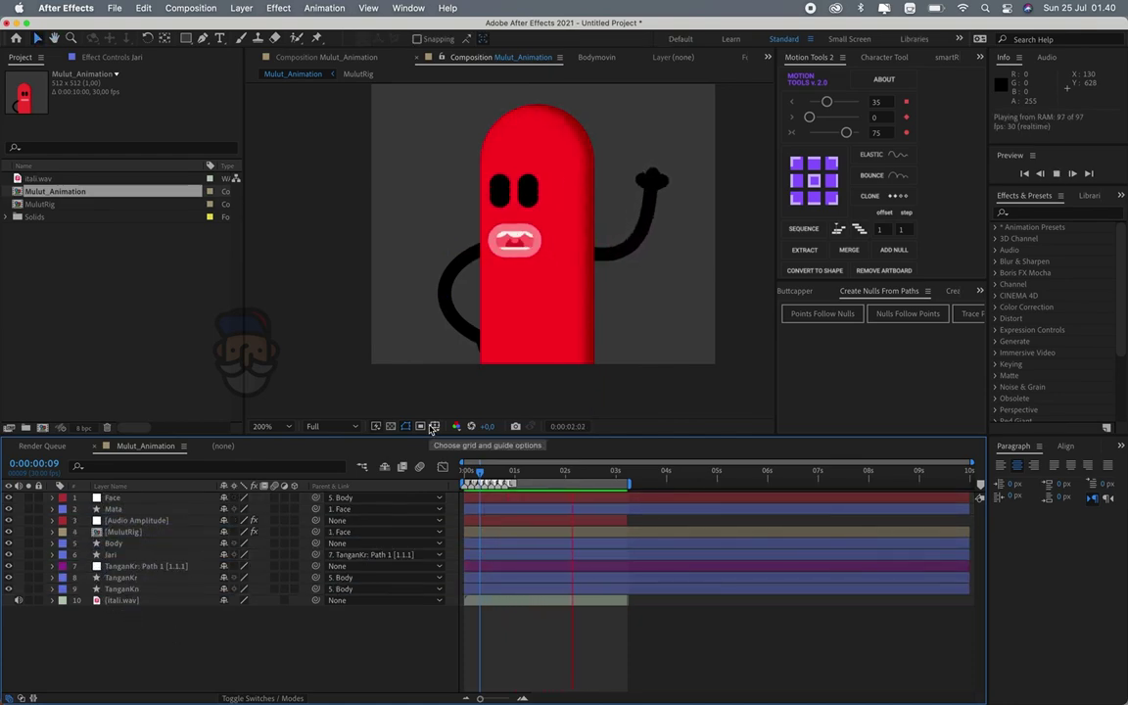
Add a Drop Shadow to the MulutRig mouth with 37% opacity and distance 2
click(526, 248)
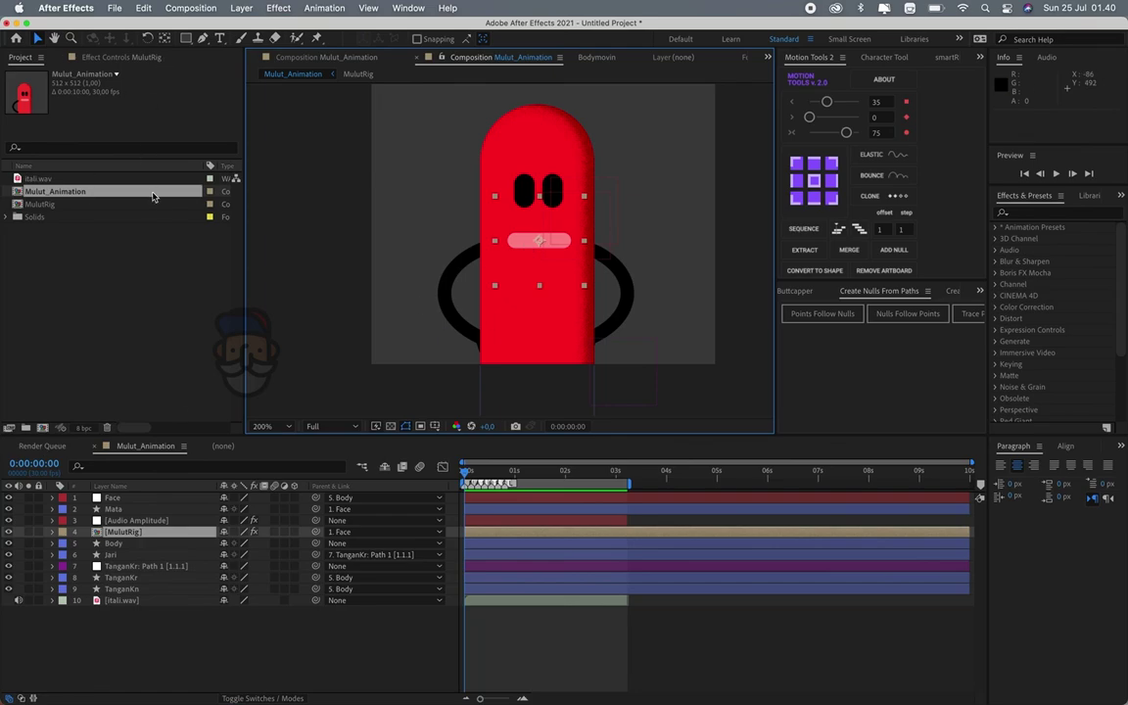
key(ctrl+space)
text(dr)
key(Escape)
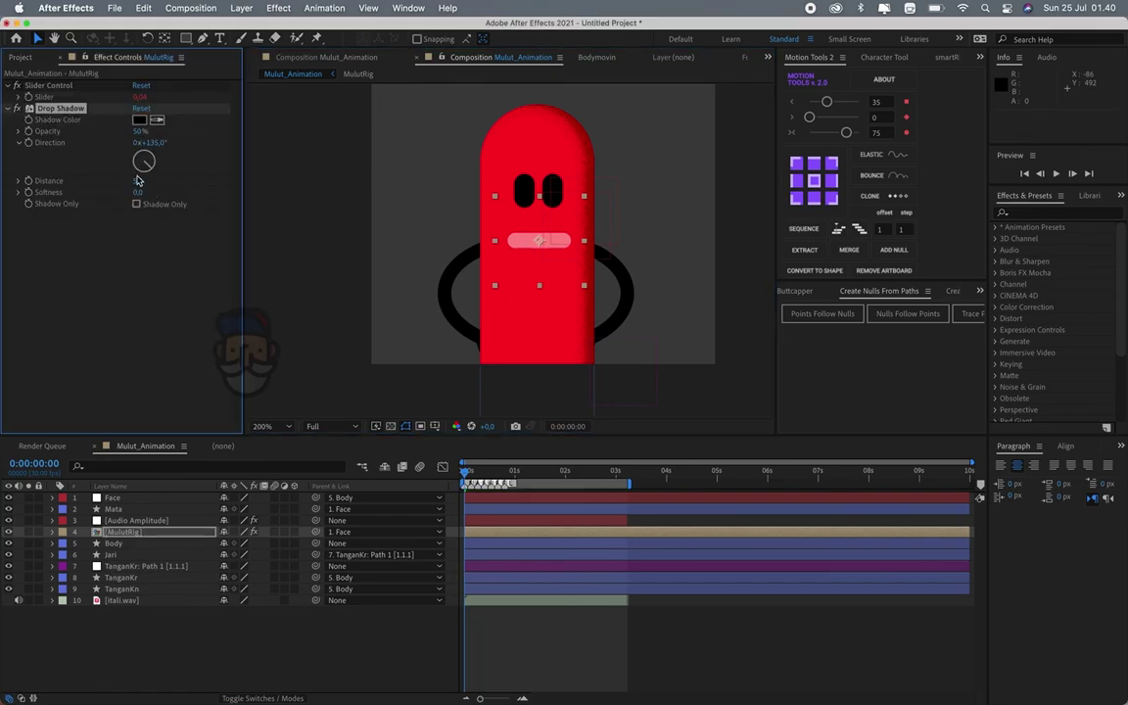
drag(138, 181, 164, 194)
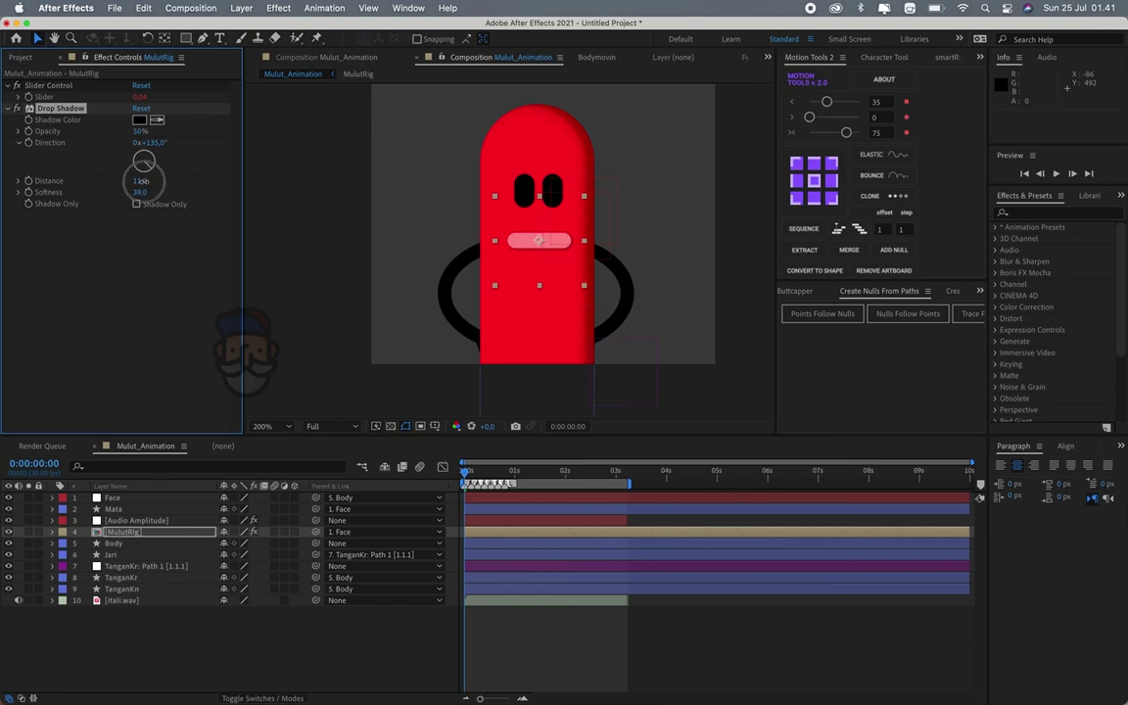
key(h)
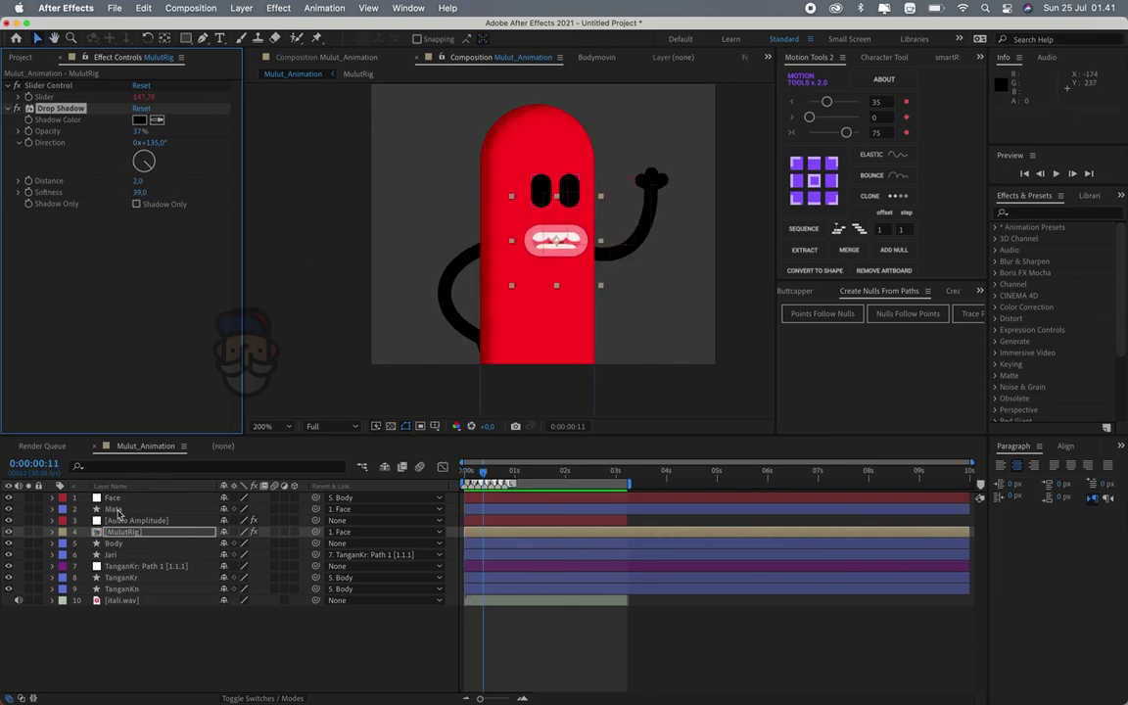
click(541, 191)
Give the Mata eyes a drop shadow with softness 5
click(396, 629)
key(space)
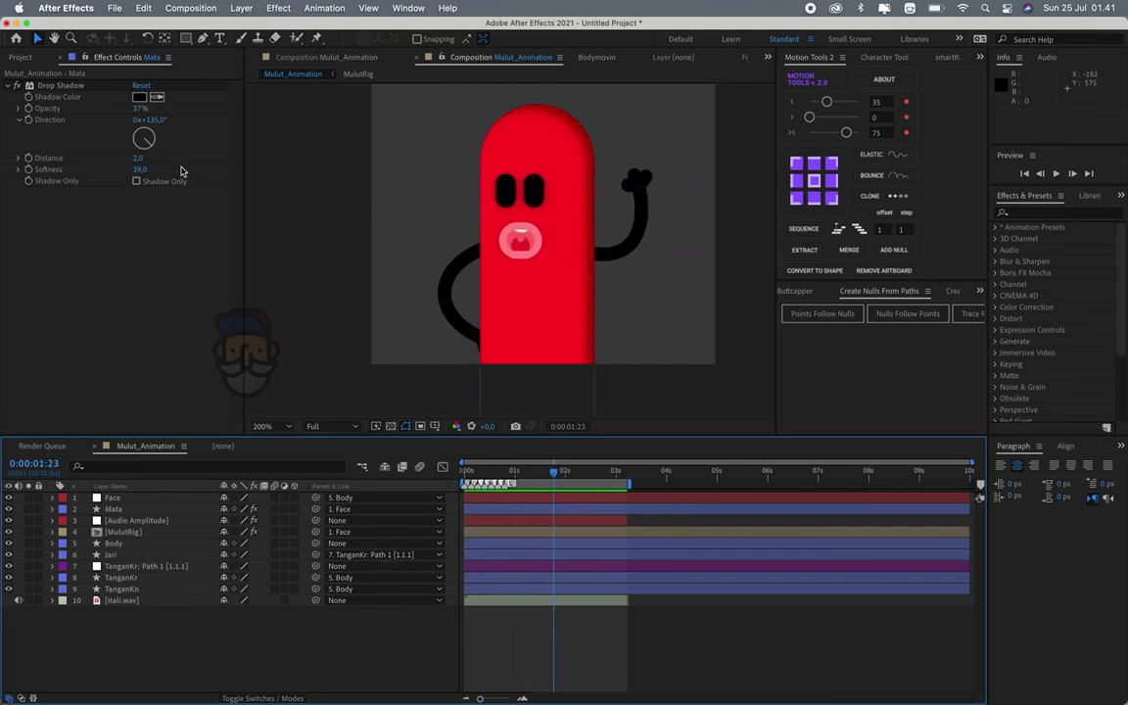
click(142, 170)
text(5)
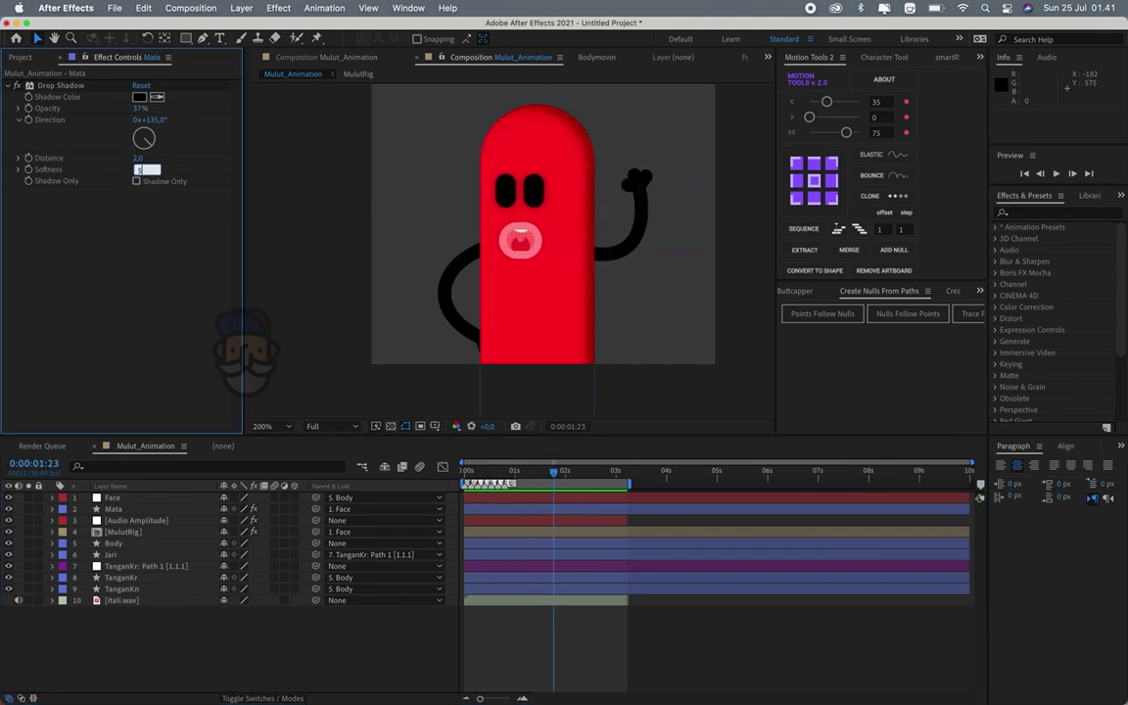
key(Return)
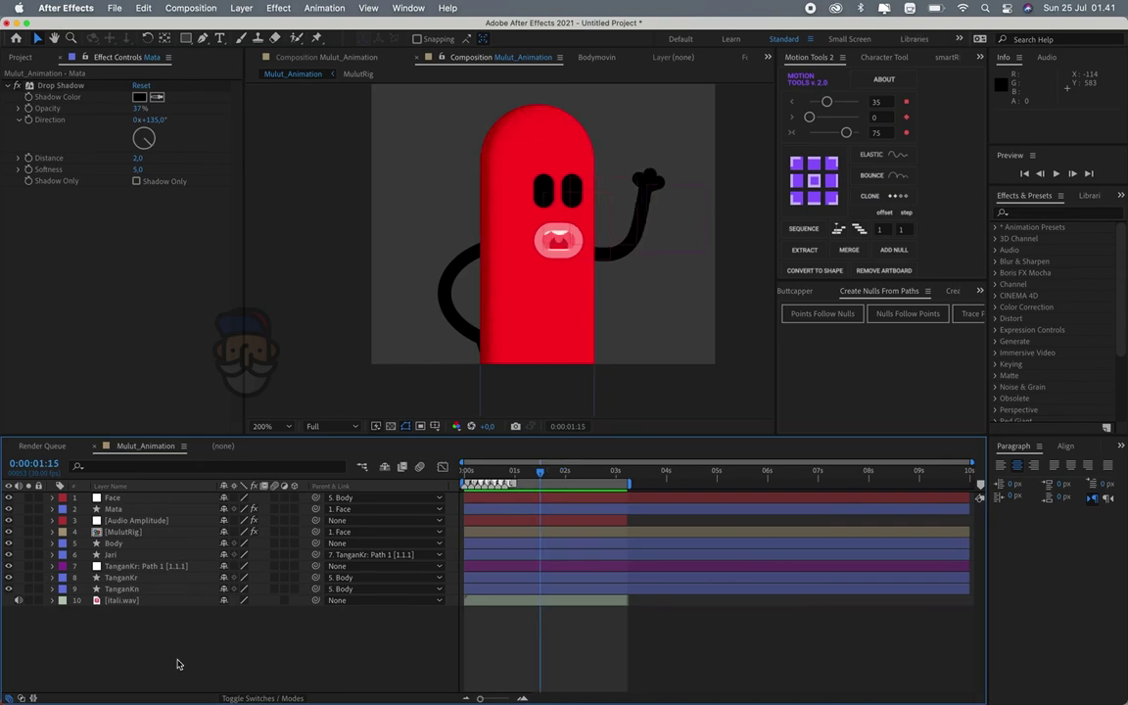
key(super+y)
Create a comp-sized yellow solid named BG and move it to the bottom of the stack
click(555, 450)
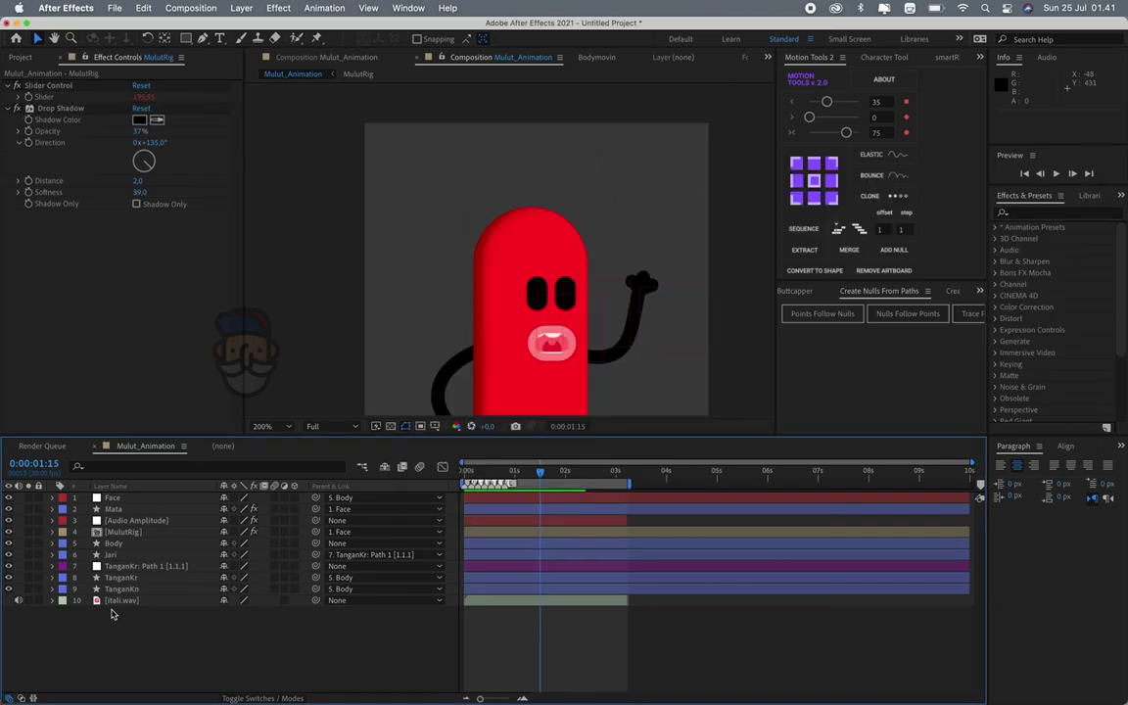
key(super+y)
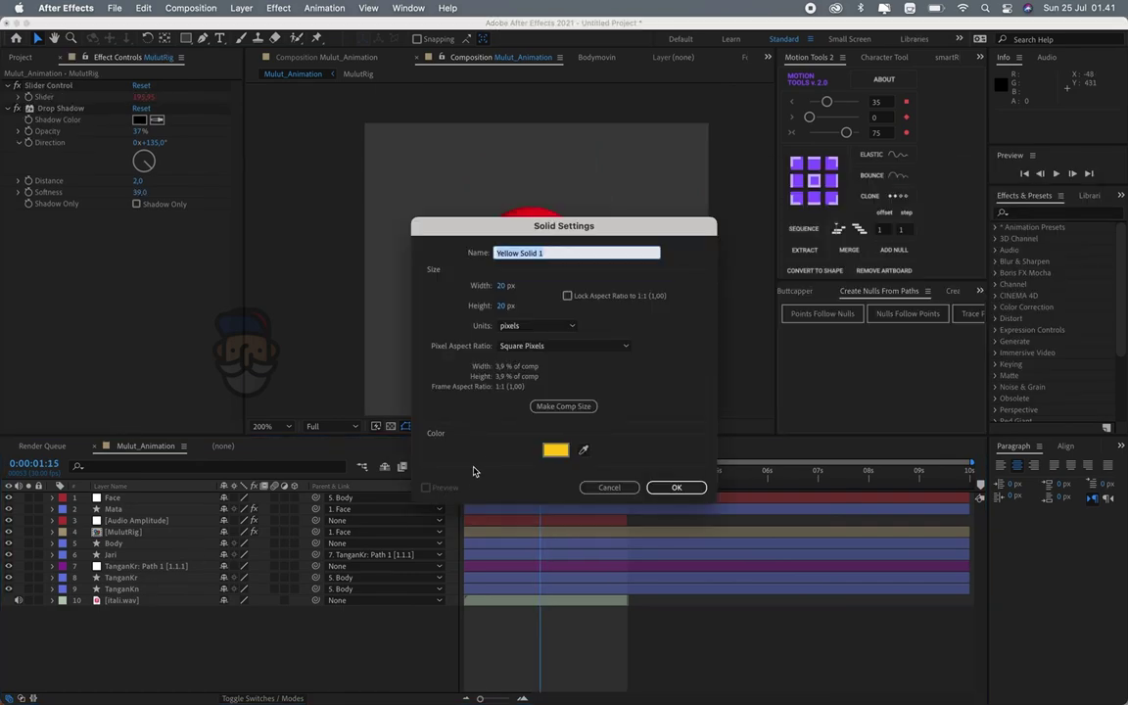
click(551, 407)
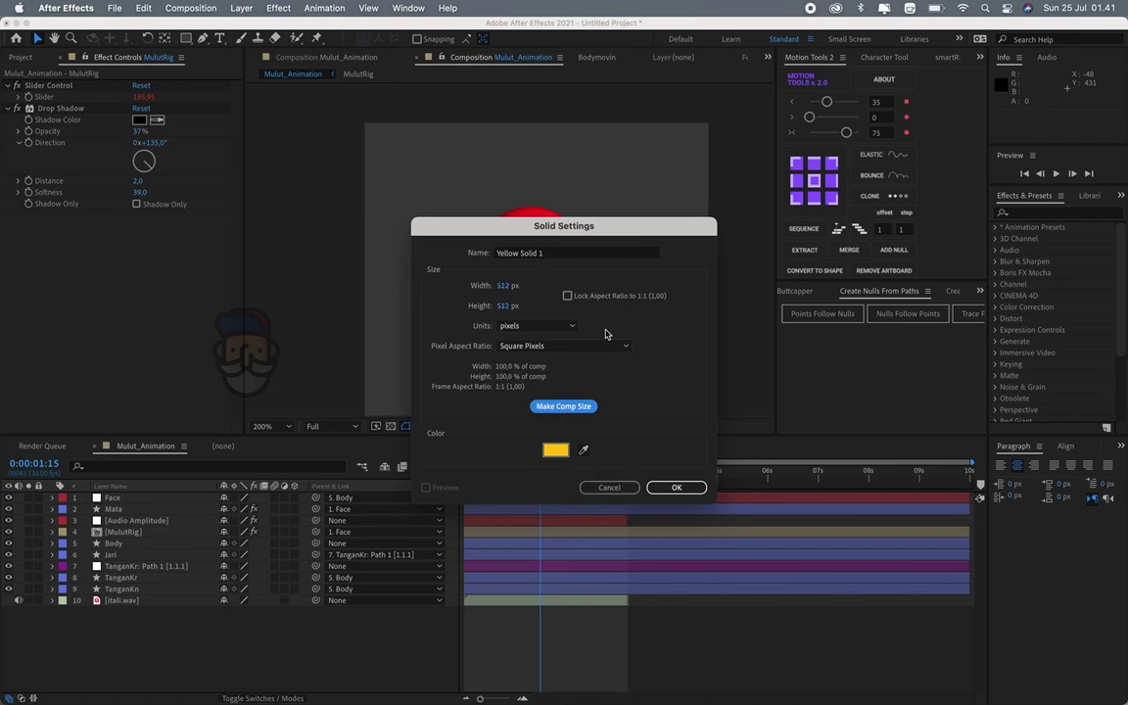
click(553, 254)
text(G)
key(Return)
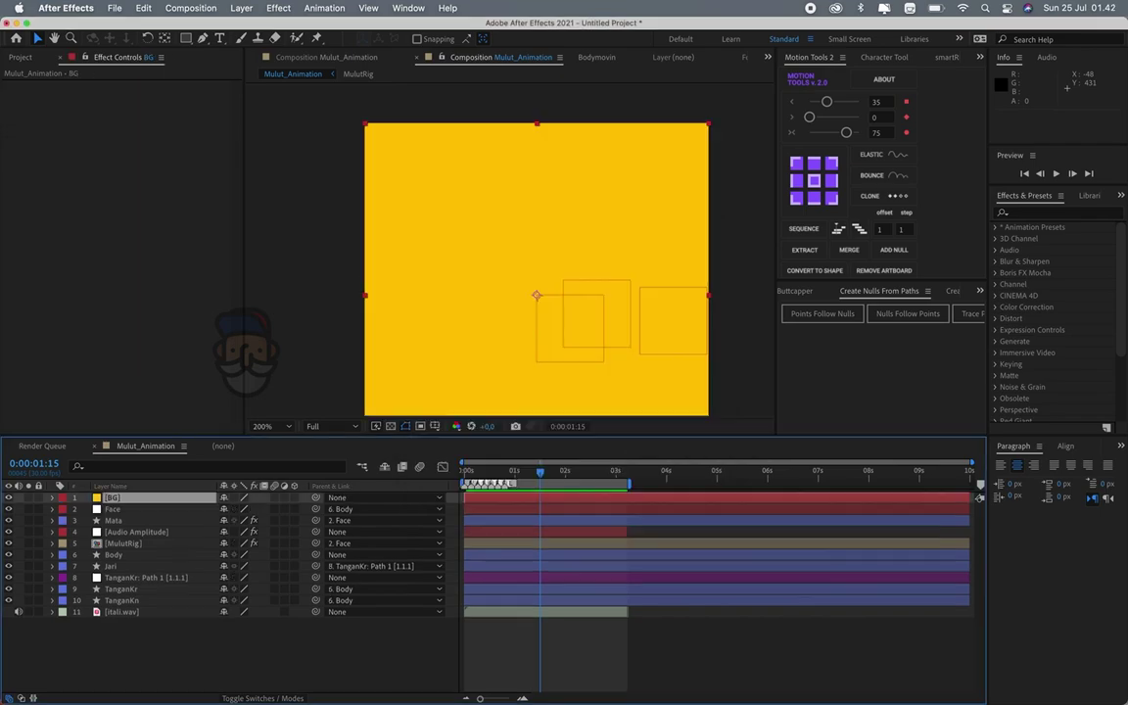
drag(122, 504, 120, 657)
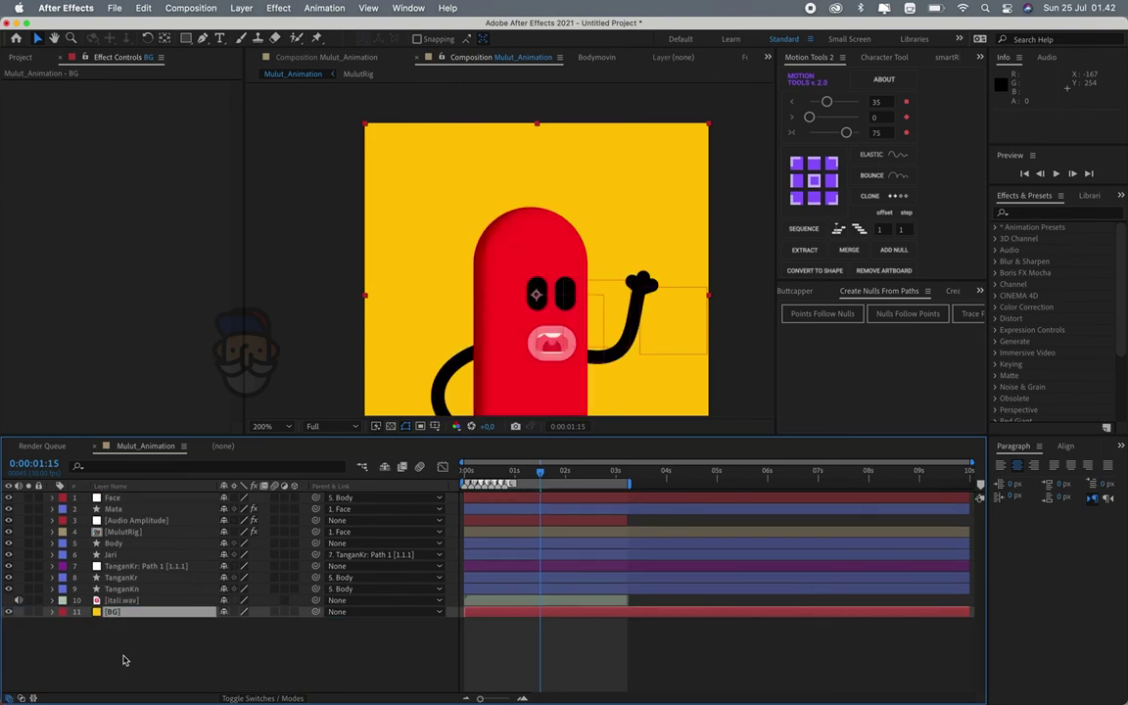
drag(561, 326, 552, 287)
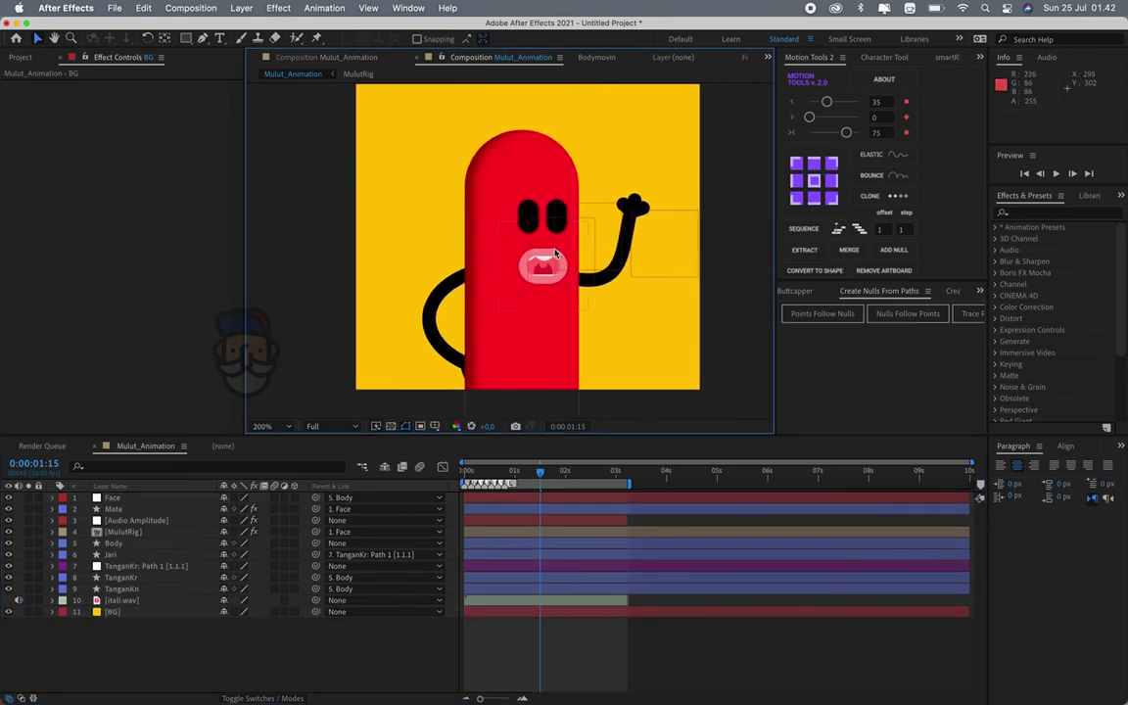
key(super+Tab)
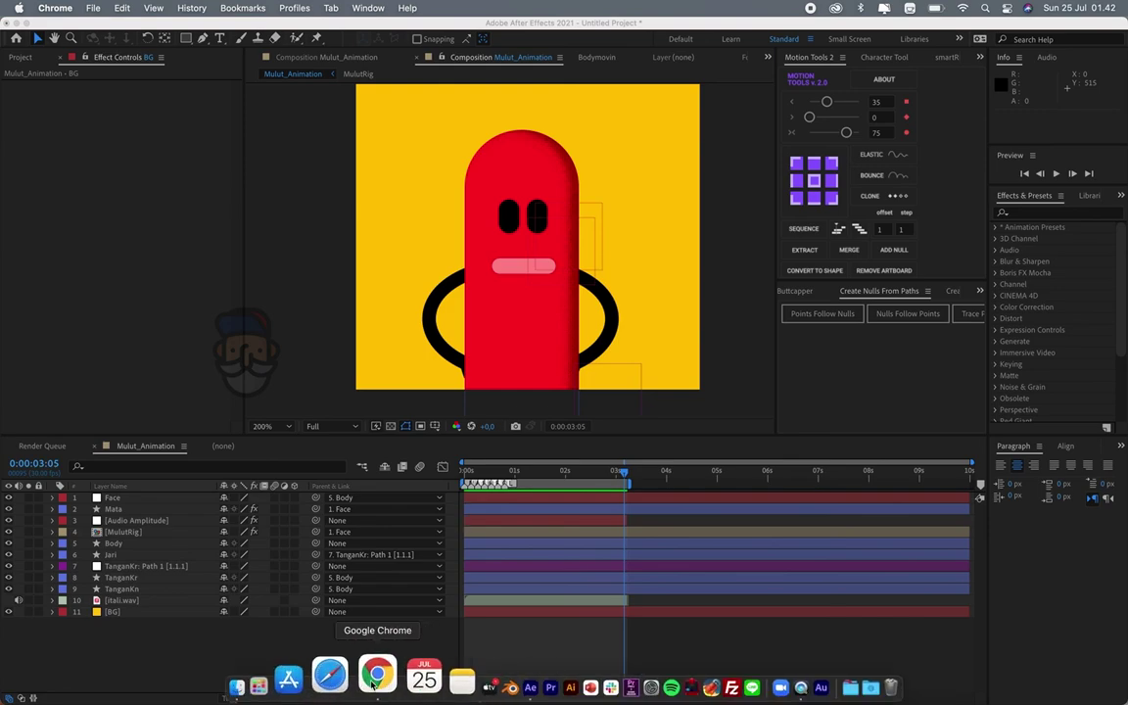
Search Pexels videos for 'texture' in Google Chrome
click(373, 674)
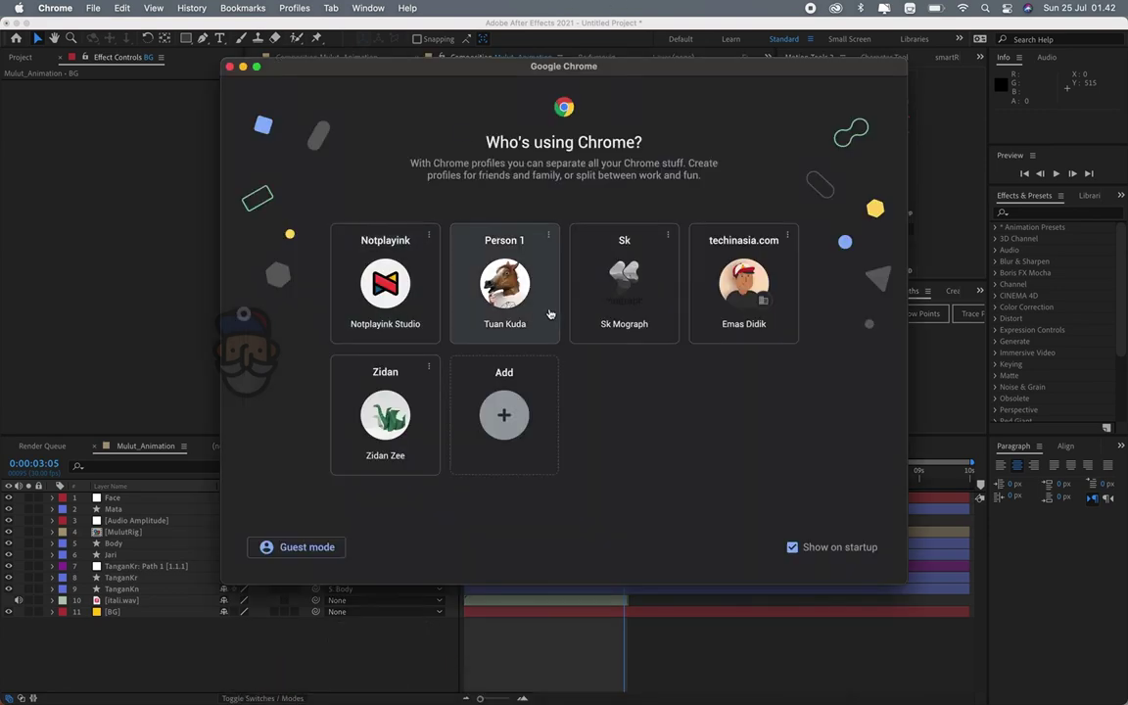
click(504, 284)
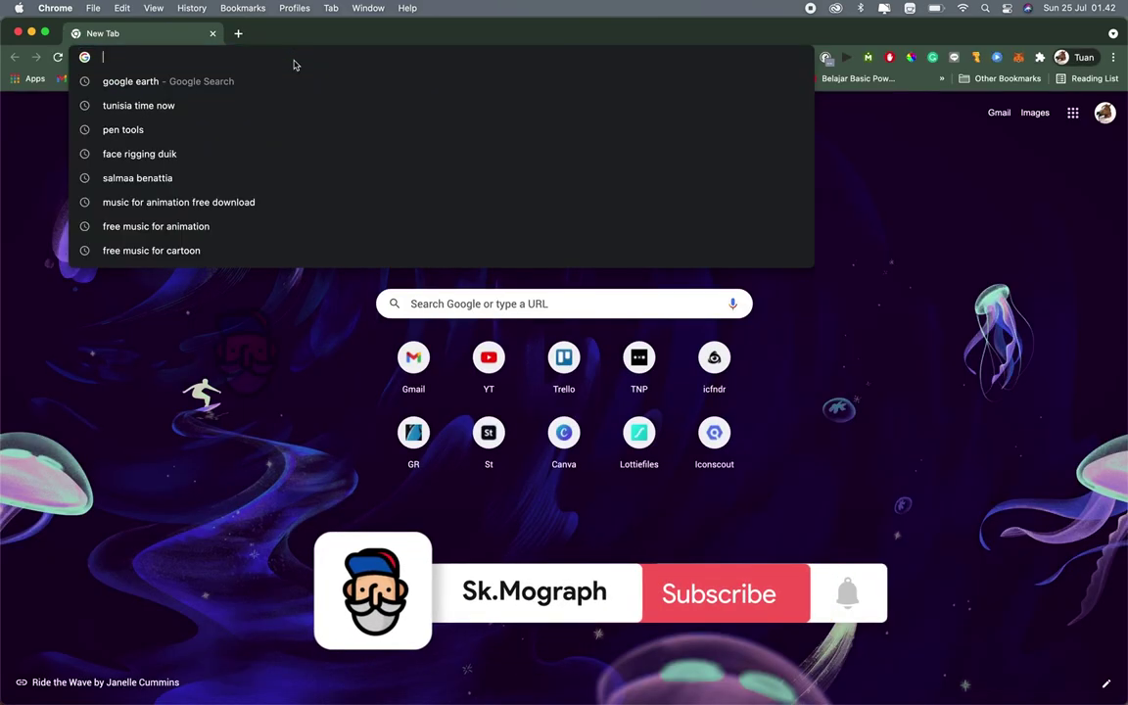
text(pexels.com/videos/)
key(Return)
text(te)
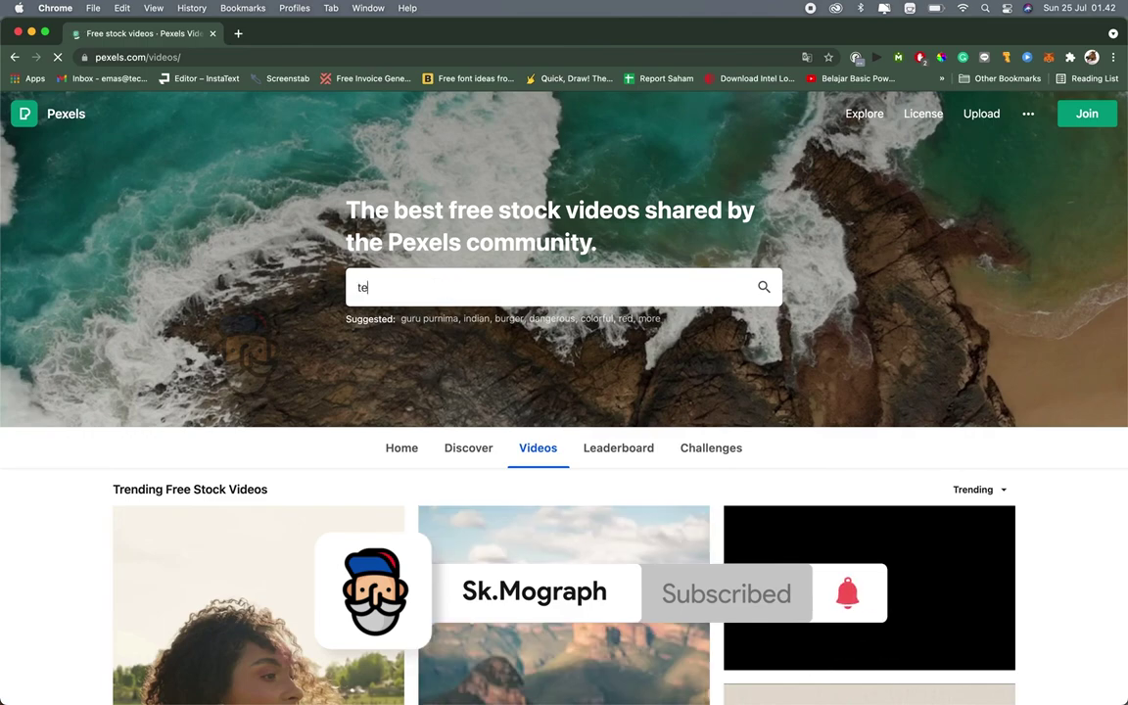
text(xture)
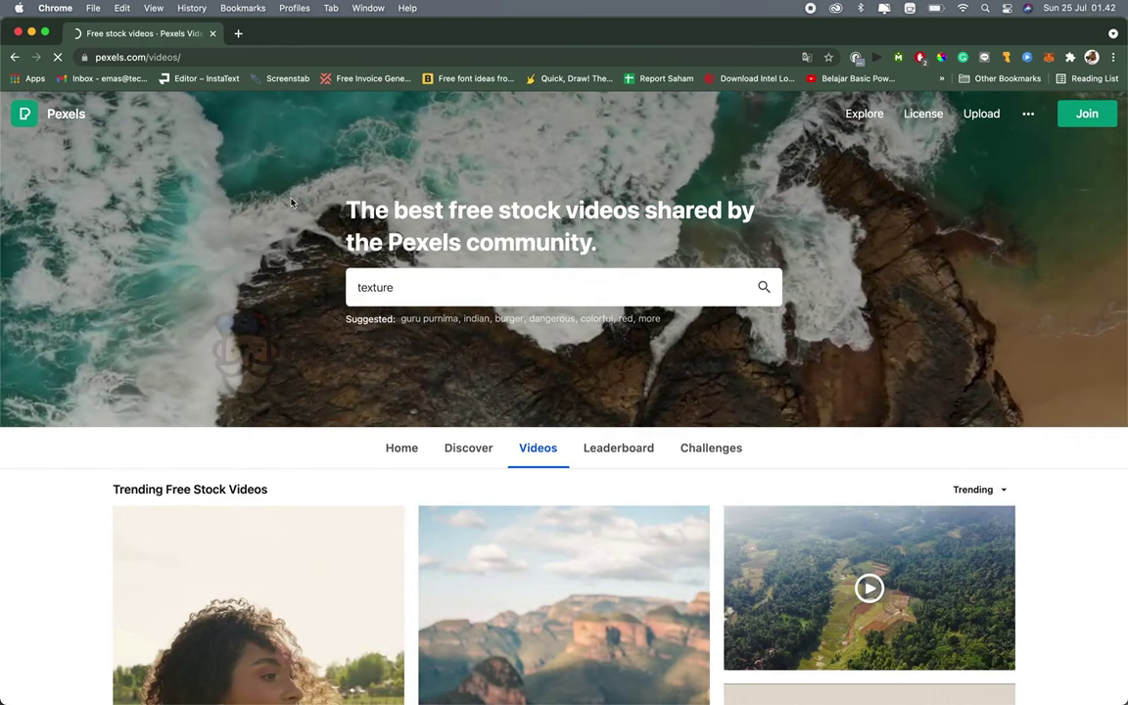
key(Return)
Download the Paper Texture clip and drag production ID_4822860.mp4 into the composition
click(456, 256)
click(880, 122)
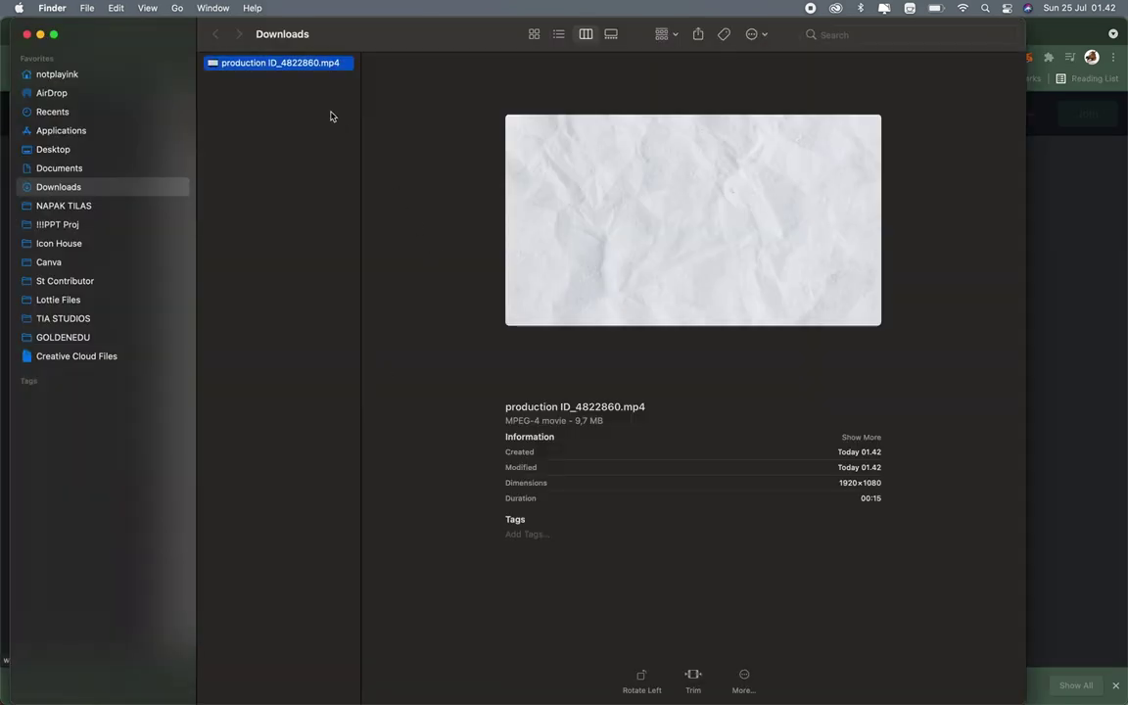
key(super+Tab)
drag(275, 67, 541, 386)
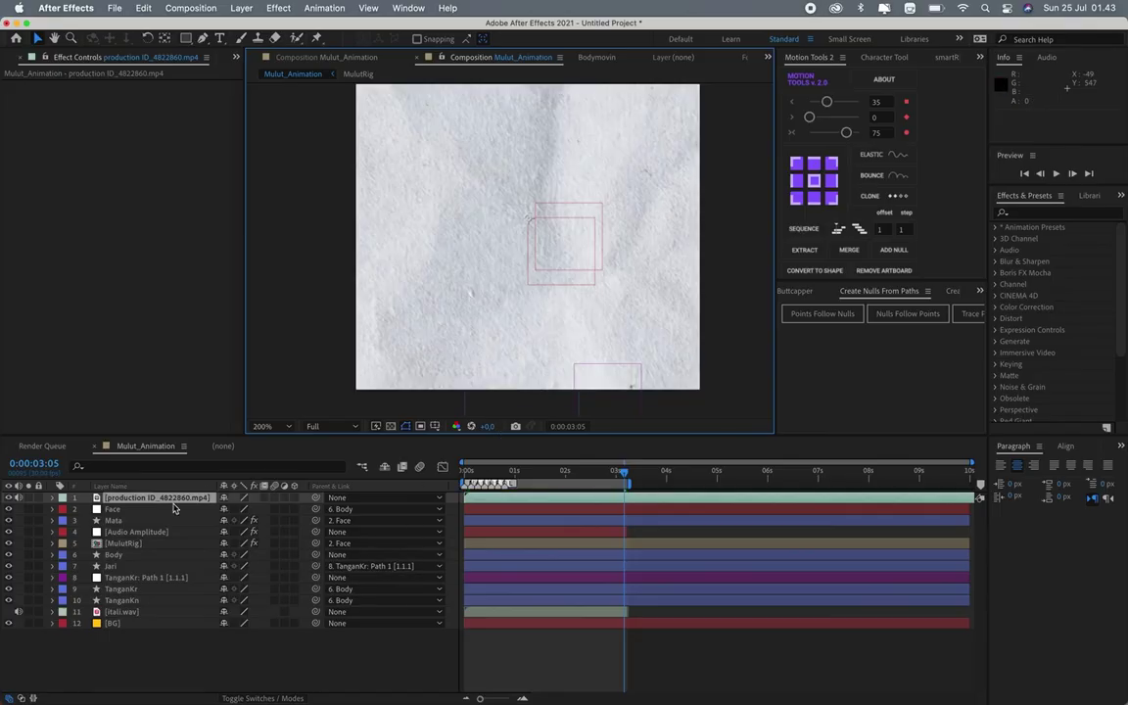
Scale the paper texture to 50.1%, set it to Multiply at 60% opacity, and preview
key(s)
mouse_move(249, 509)
mouse_down()
mouse_move(200, 513)
mouse_move(247, 697)
mouse_up()
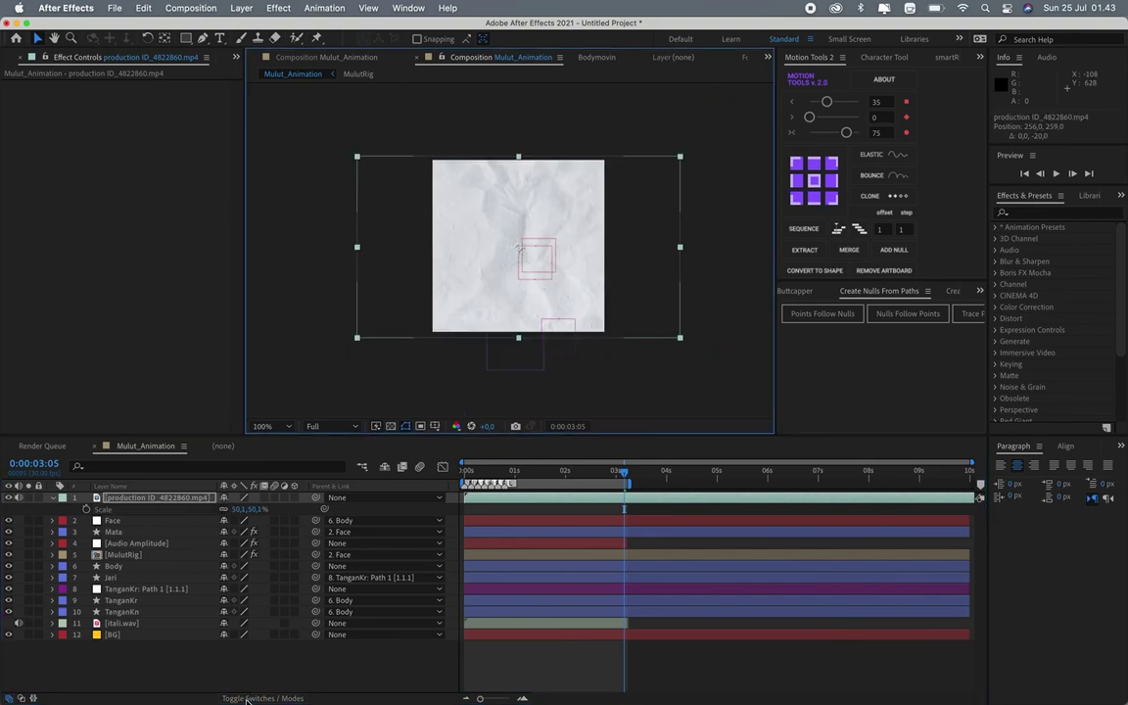
click(247, 698)
click(256, 499)
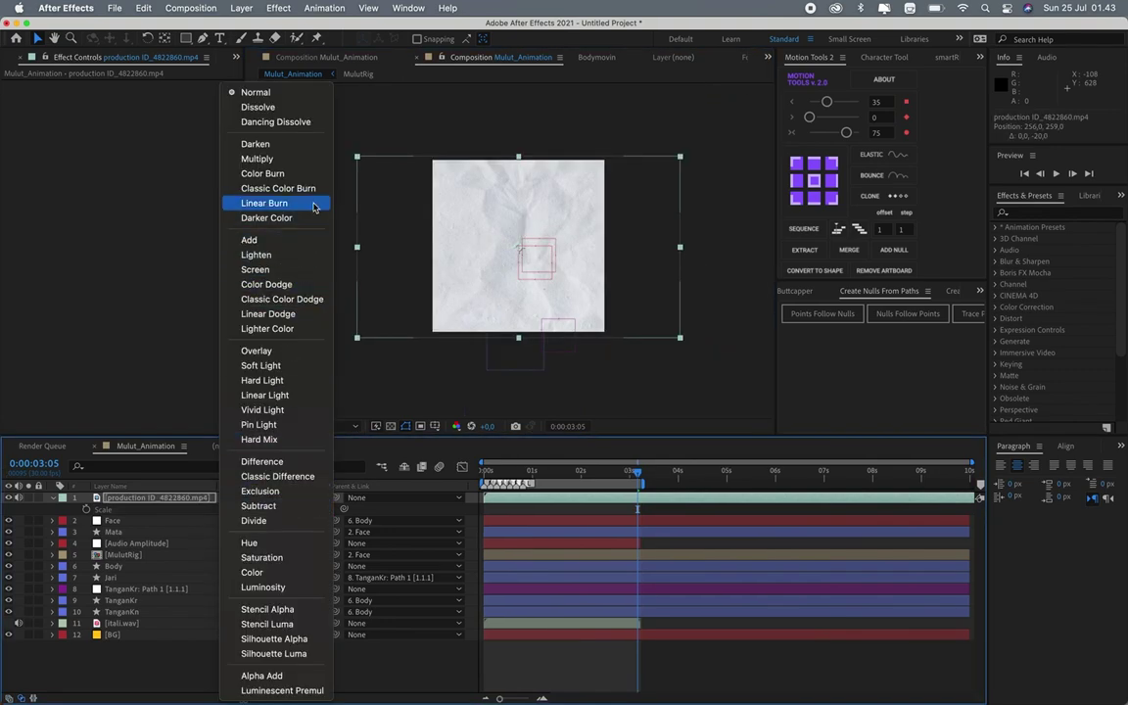
click(240, 145)
key(F2)
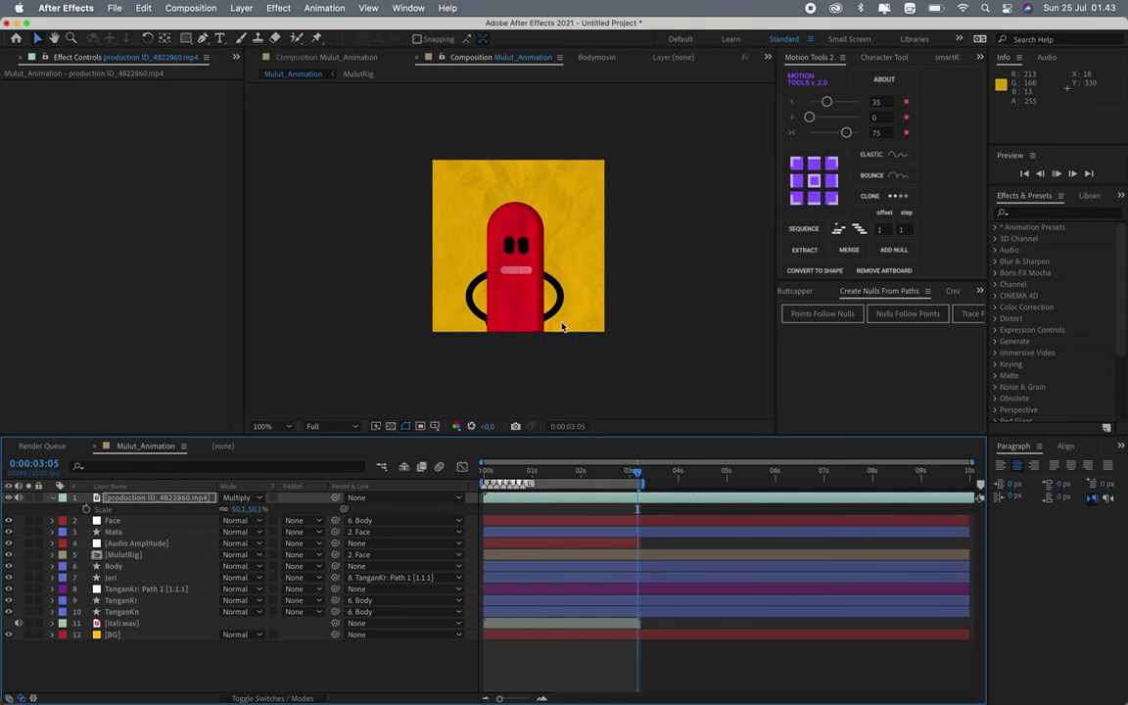
key(t)
key(period)
key(space)
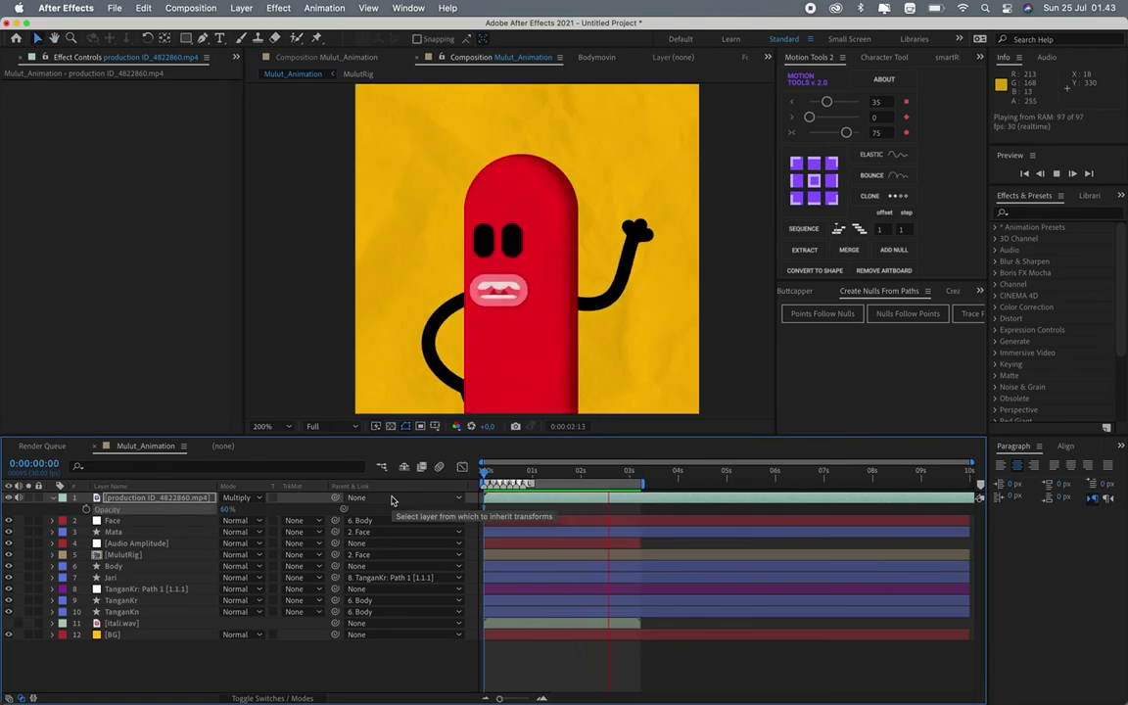